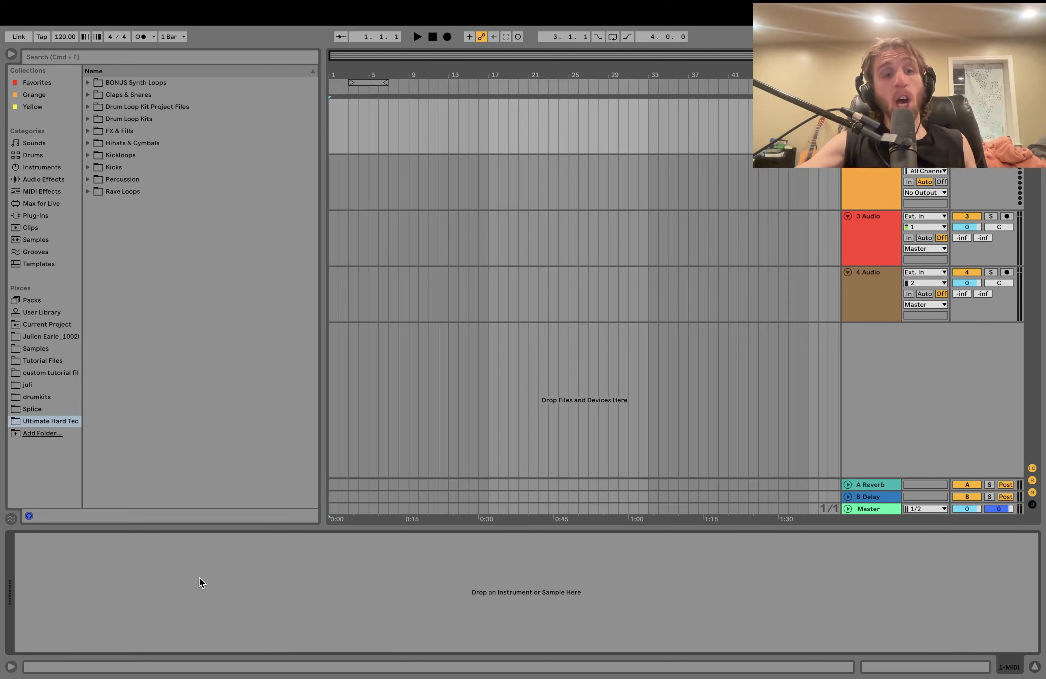
# Step: Widen the browser's Places column and look through the sample folders of the Ultimate Hard Techno pack, including Drum Loop Kits
pyautogui.moveTo(82, 419); pyautogui.dragTo(97, 446)
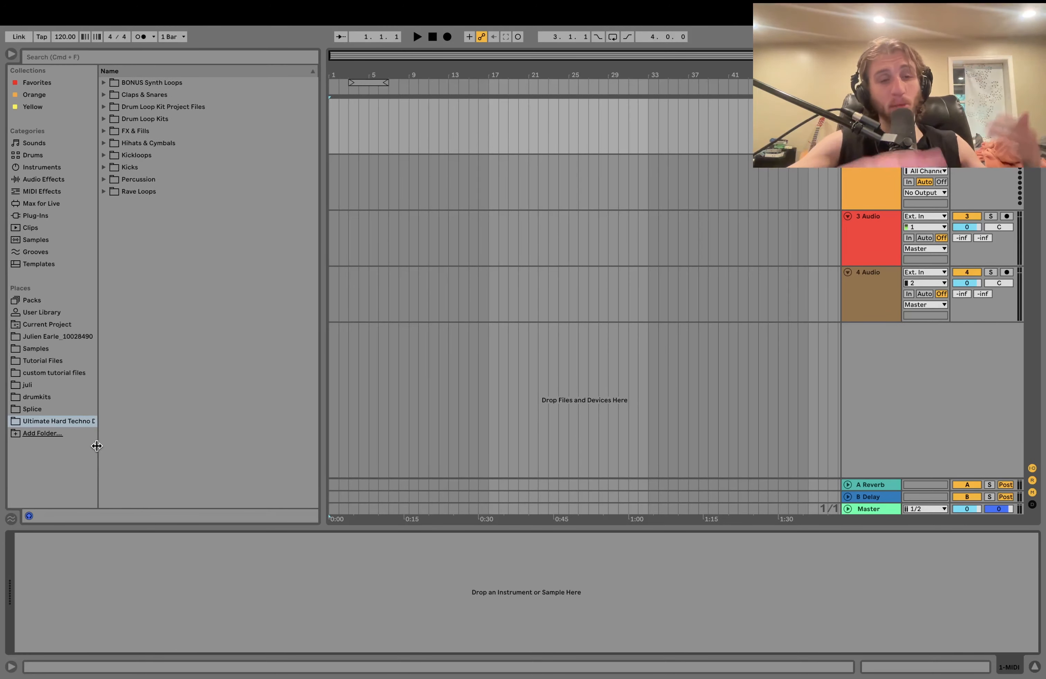
pyautogui.click(139, 166)
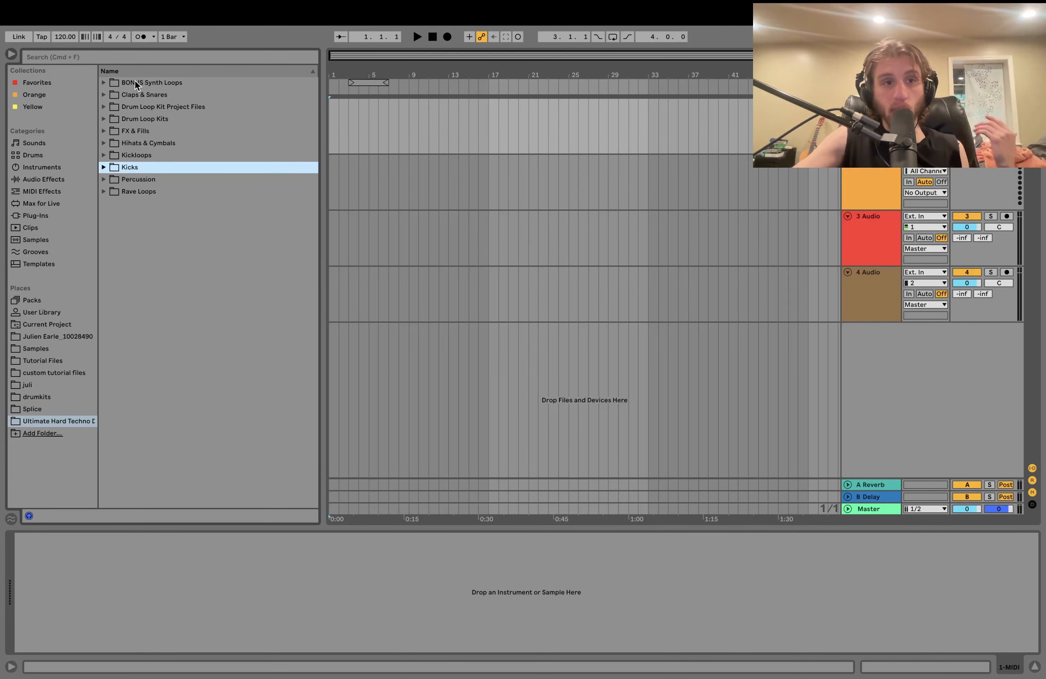
pyautogui.click(137, 98)
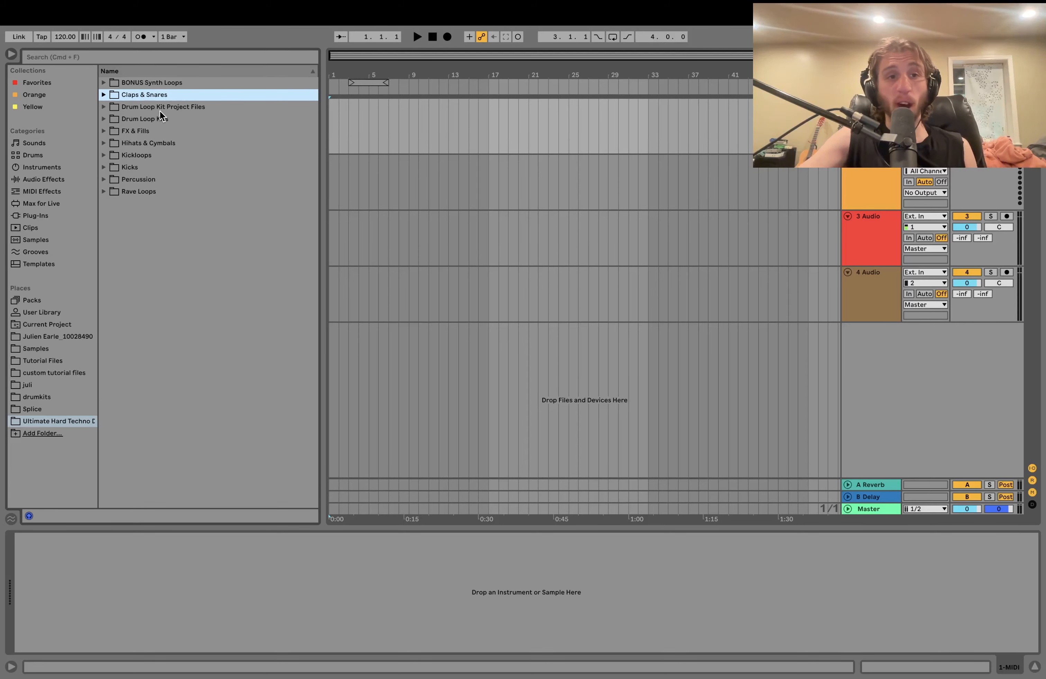
pyautogui.doubleClick(139, 120)
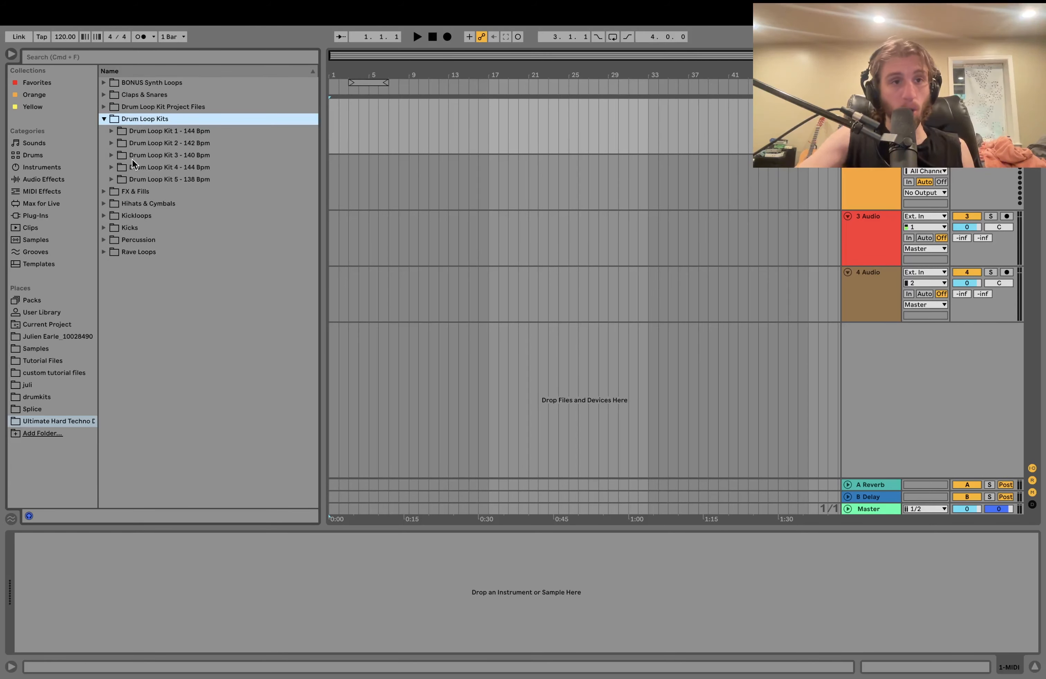
pyautogui.doubleClick(135, 116)
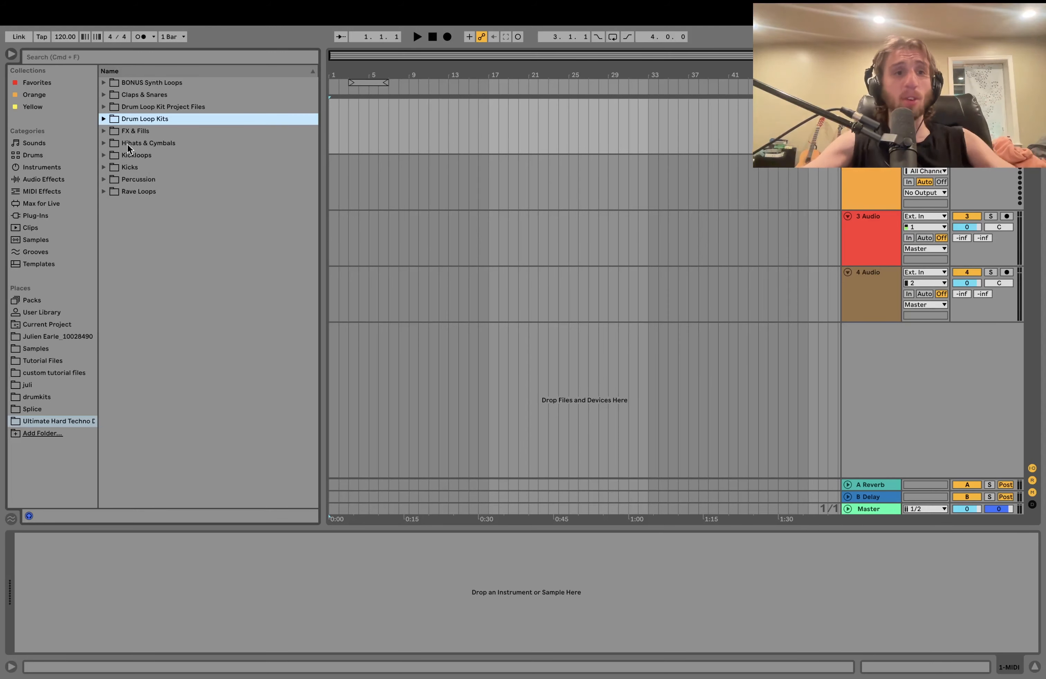
pyautogui.click(101, 82)
pyautogui.click(101, 82)
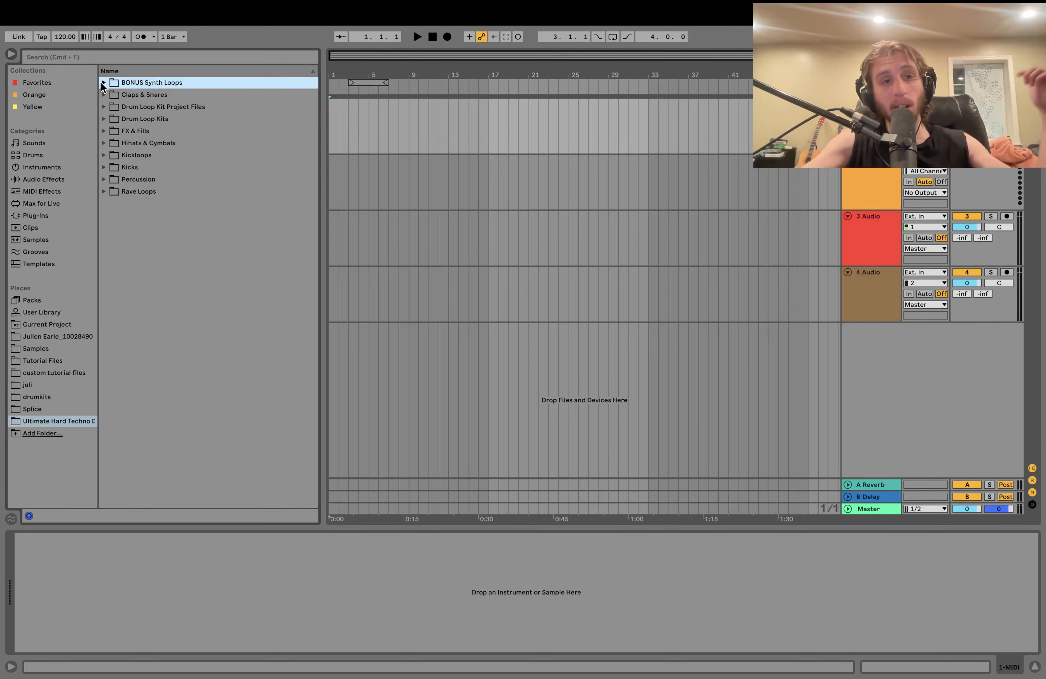
pyautogui.press('Down')
pyautogui.press('Down')
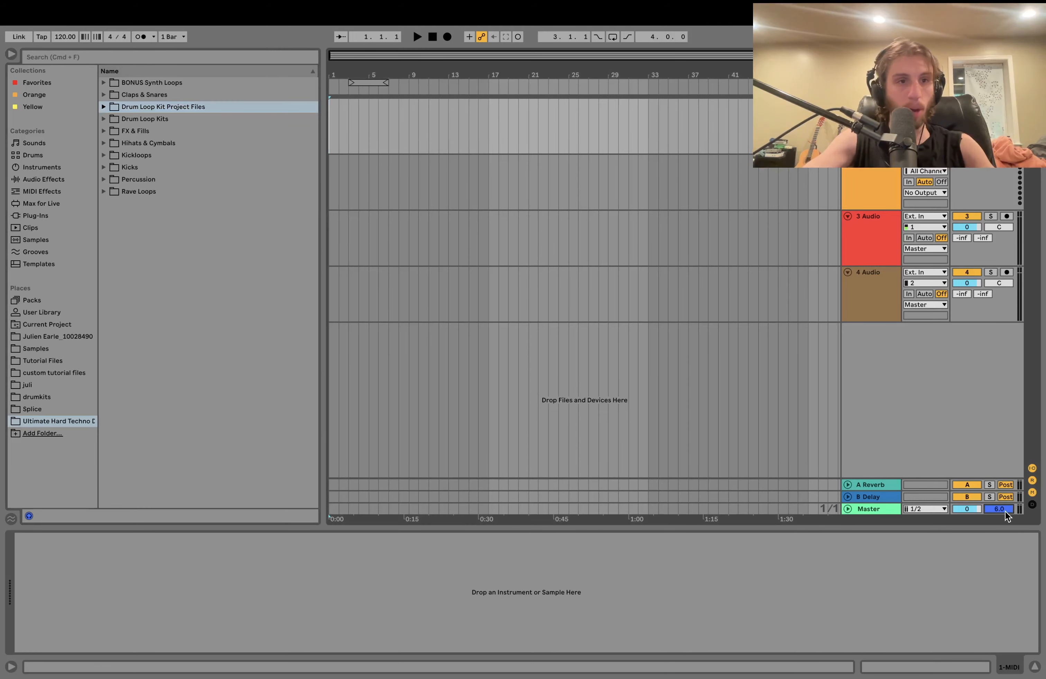
# Step: Preview the full loops Kickloop 1, Kickloop 6 and Kickloop 5 from the Kickloops folder
pyautogui.click(169, 203)
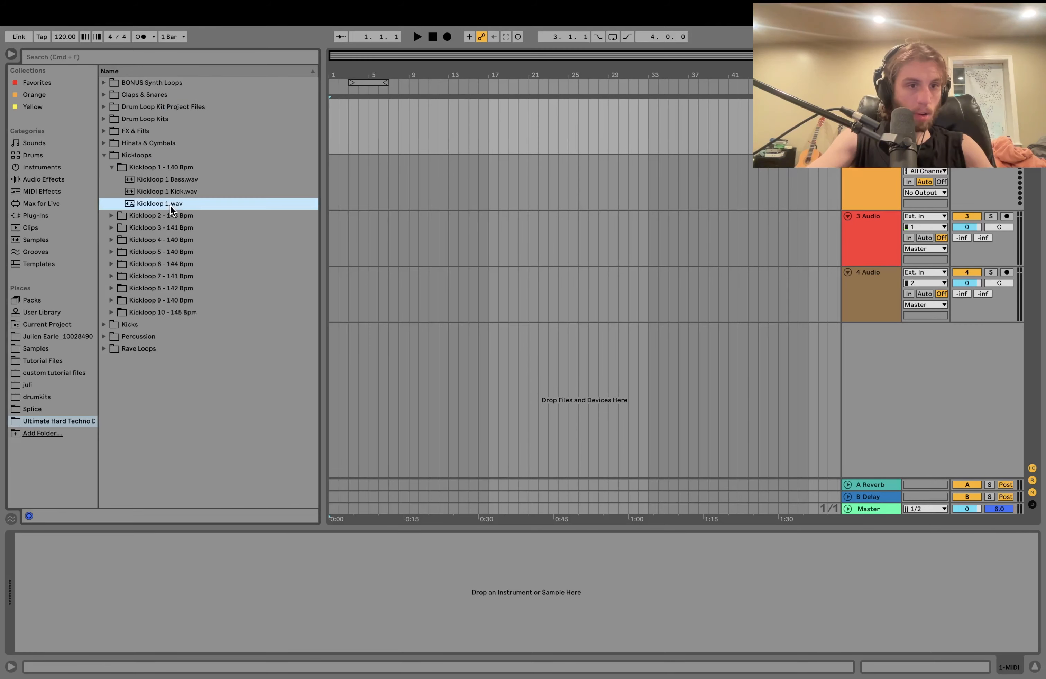
pyautogui.click(111, 216)
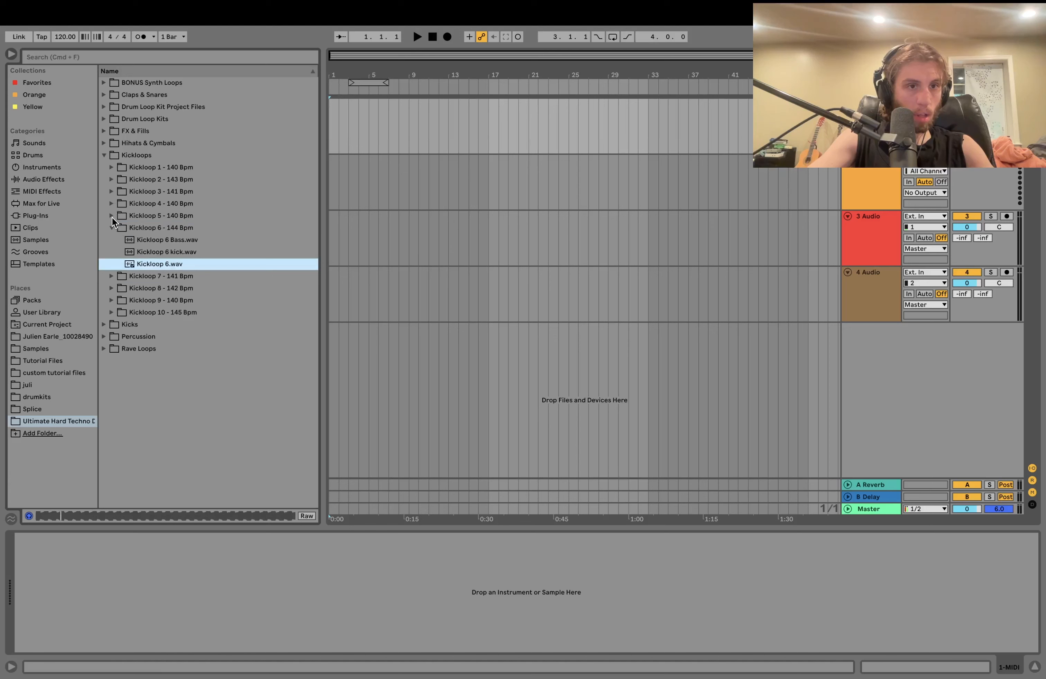
pyautogui.click(113, 216)
pyautogui.click(132, 251)
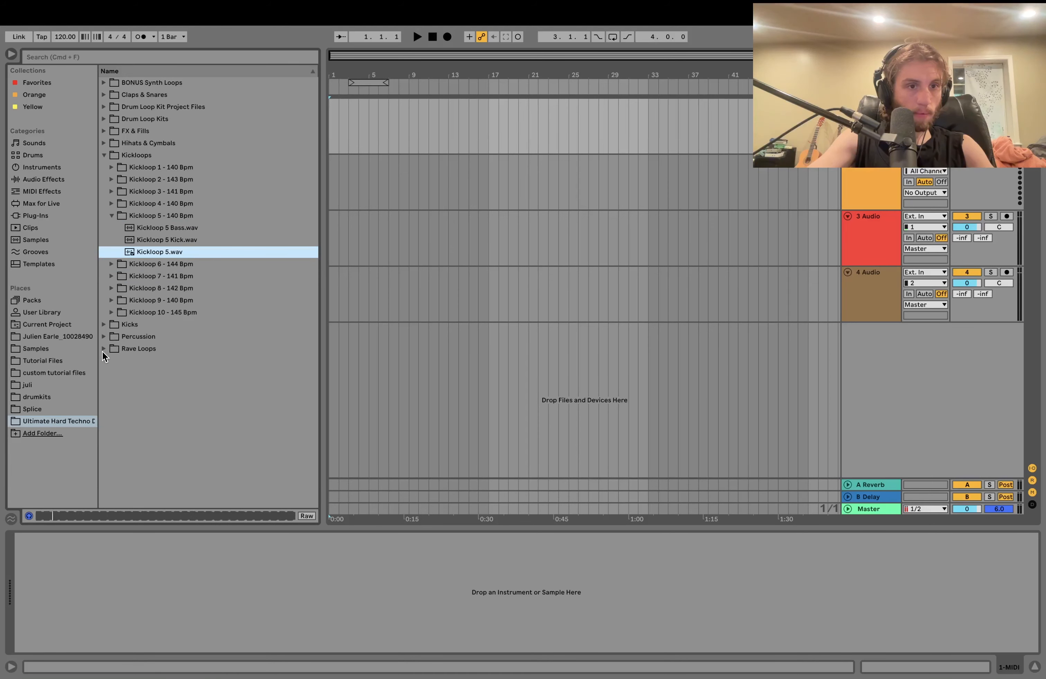
# Step: Preview several loops from the Rave Loops folder, including Rave Loop 10, Rave Loop 3 and Rave Loop 1
pyautogui.click(103, 350)
pyautogui.click(170, 361)
pyautogui.click(180, 313)
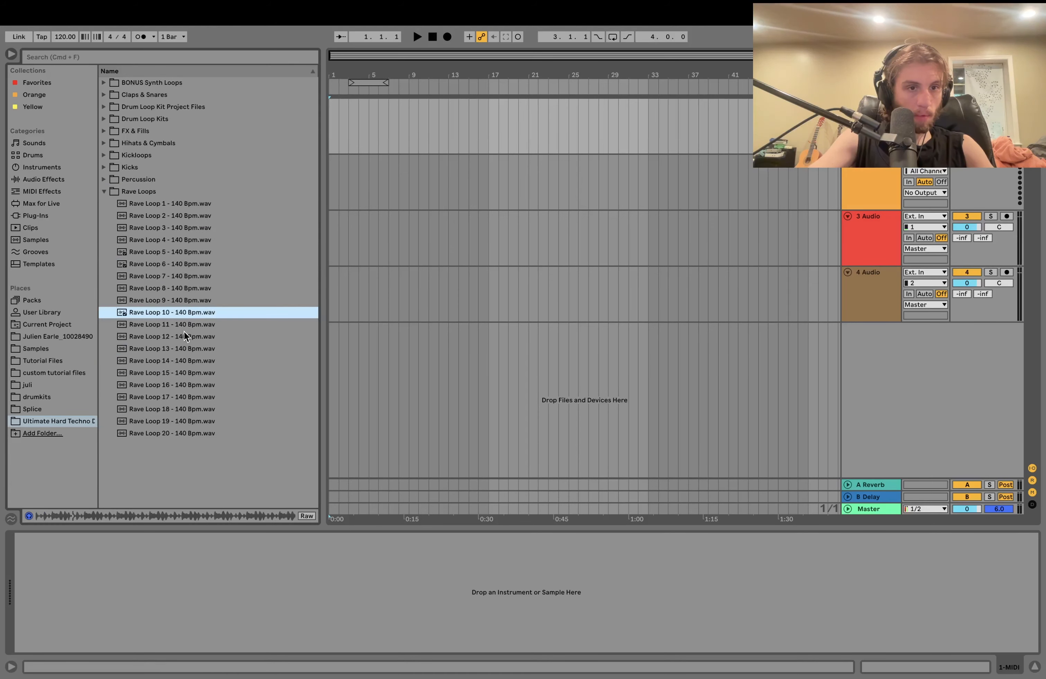
pyautogui.click(181, 229)
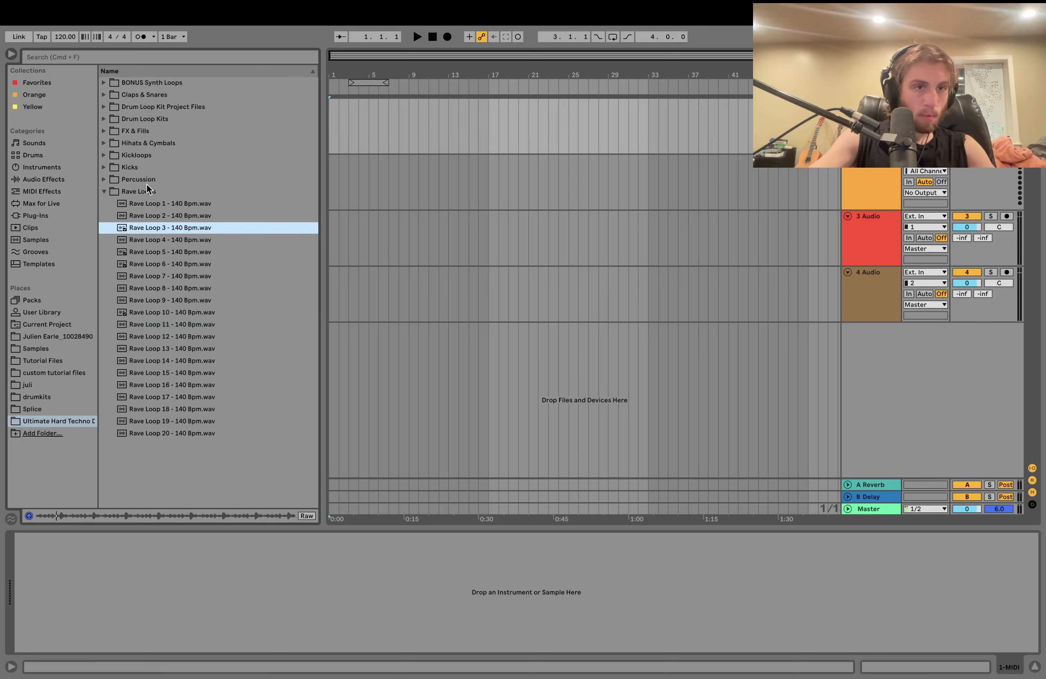
pyautogui.click(142, 200)
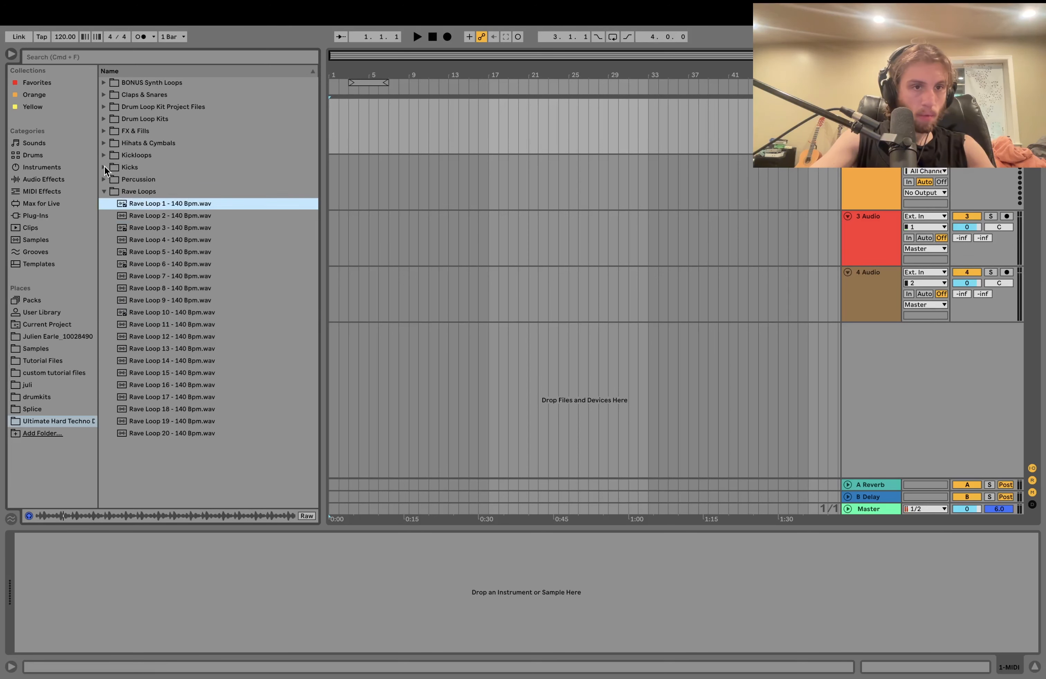
# Step: Preview one-shots from the Kicks folder, including kick 13, and the FX & Fills 5 sample
pyautogui.click(104, 167)
pyautogui.click(149, 191)
pyautogui.click(164, 325)
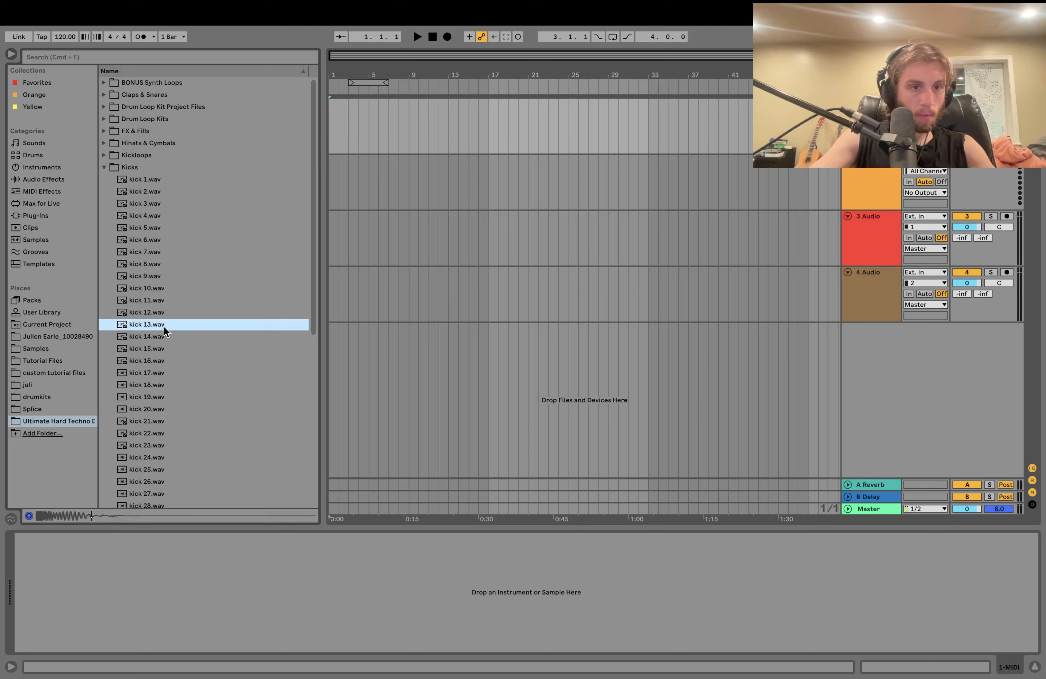
pyautogui.click(177, 398)
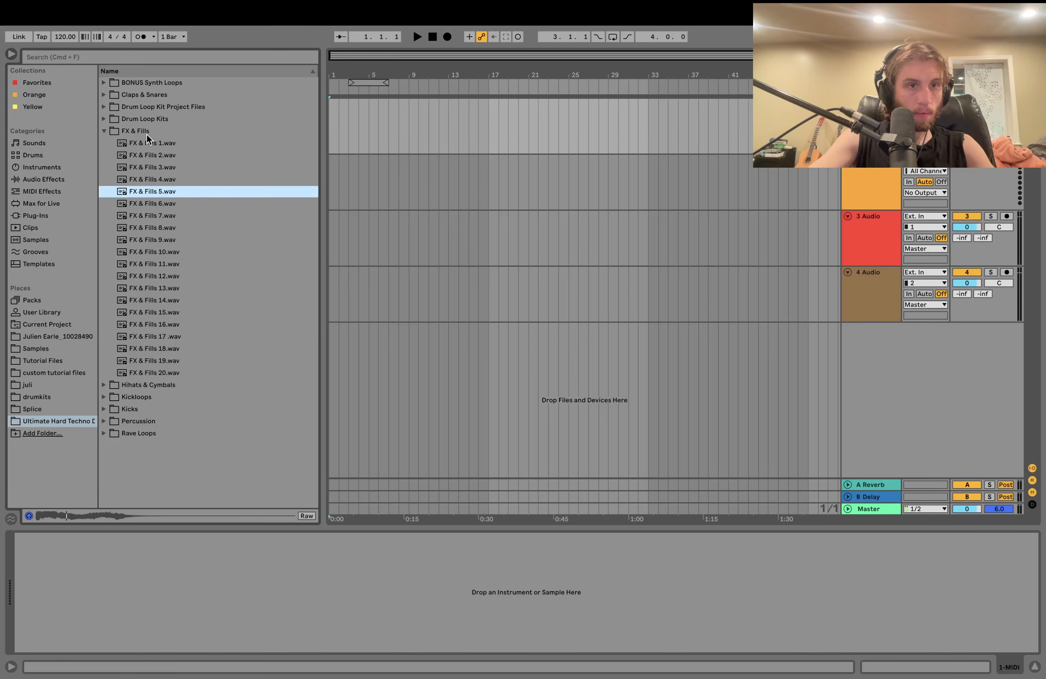
# Step: Preview the full Drum Loop 3 and Drum Loop 2 files, plus the bonus Kit 2 Aminor 142 Bpm synth loop
pyautogui.click(140, 119)
pyautogui.click(177, 240)
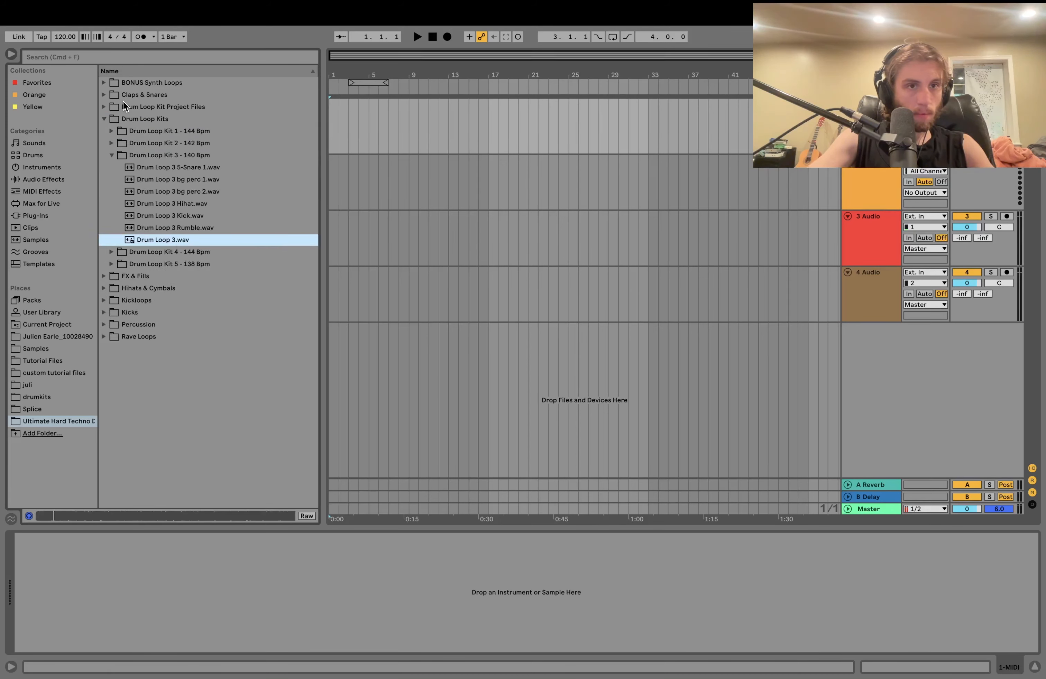
pyautogui.click(112, 144)
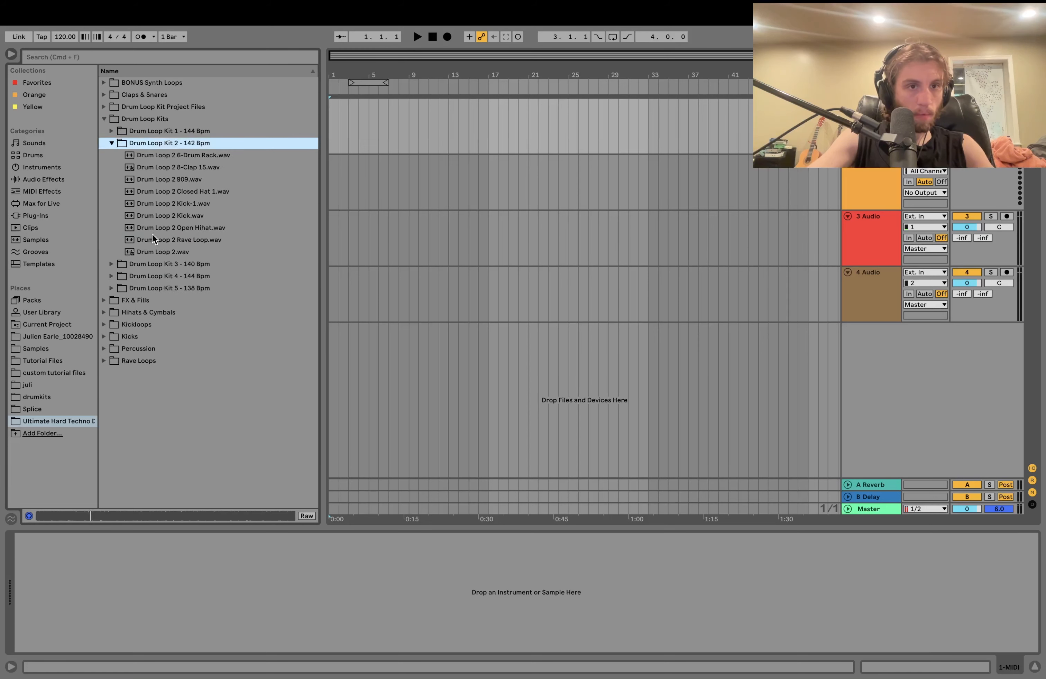
pyautogui.click(161, 252)
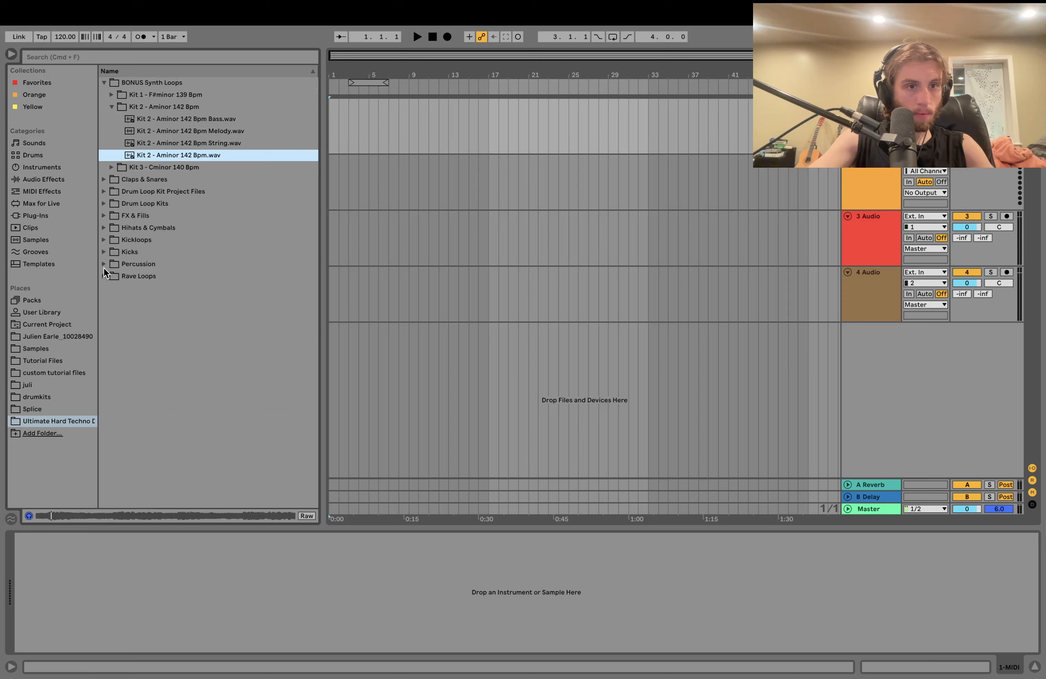
# Step: Preview Percussion 12 from the Percussion folder and collapse that folder again
pyautogui.click(104, 265)
pyautogui.click(162, 324)
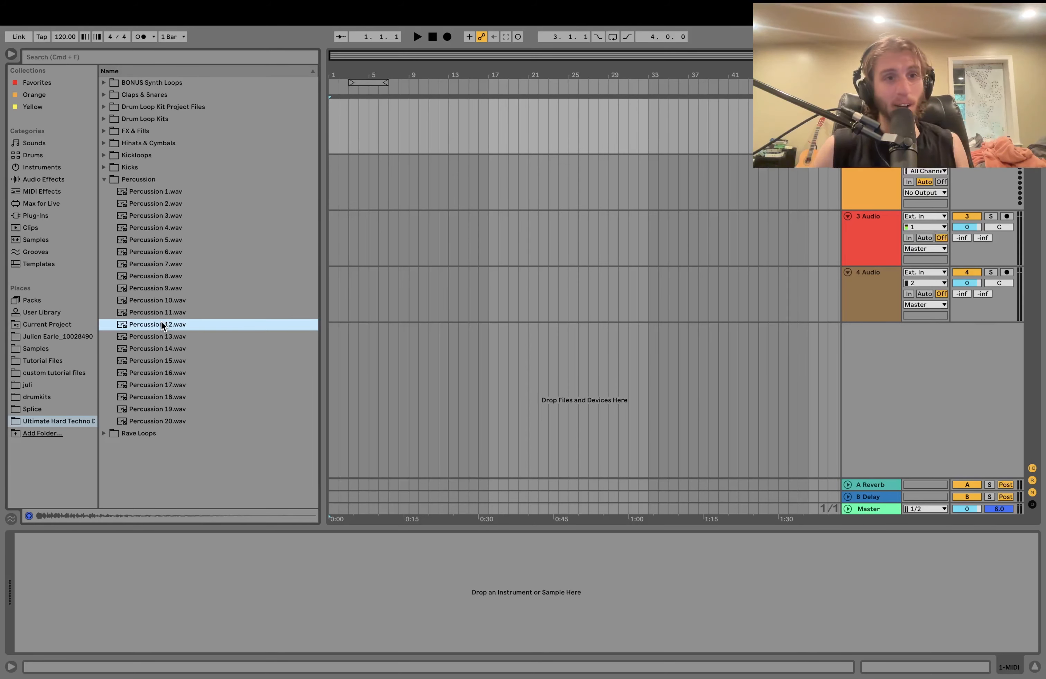
pyautogui.press('Left')
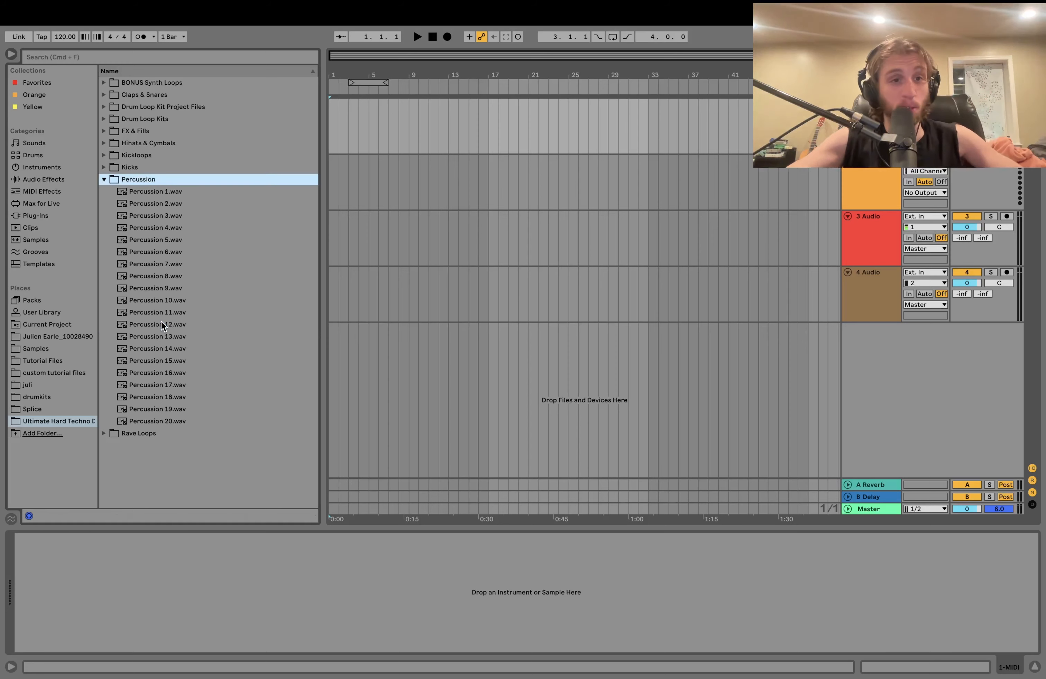
pyautogui.press('Left')
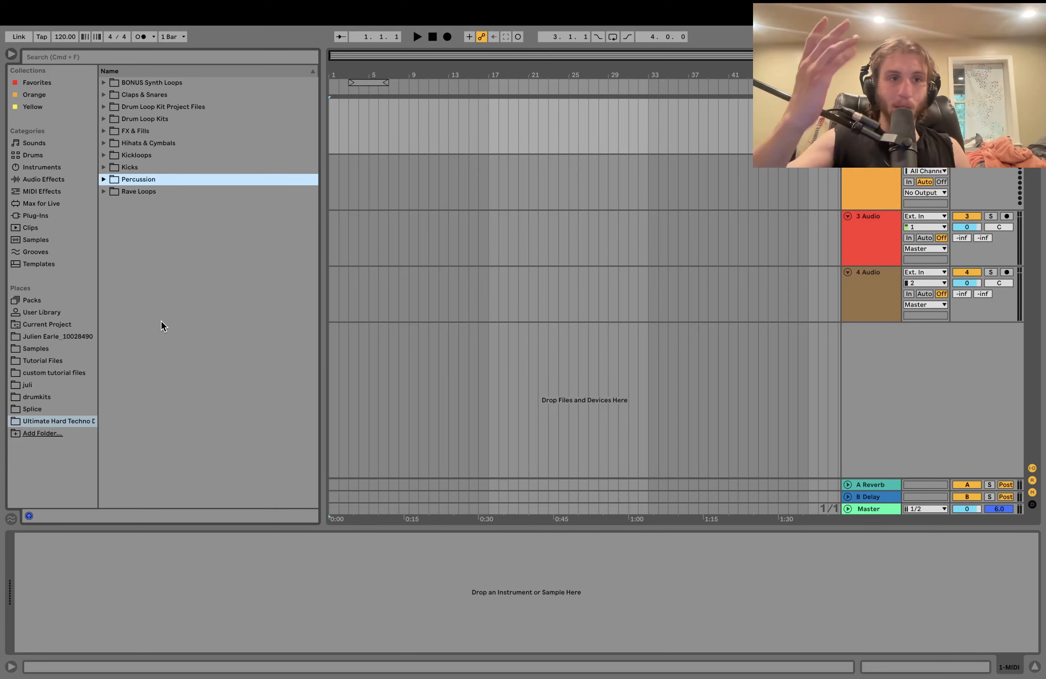
# Step: Set the project tempo to 142 BPM
pyautogui.moveTo(74, 38); pyautogui.dragTo(73, 24)
pyautogui.press('Up')
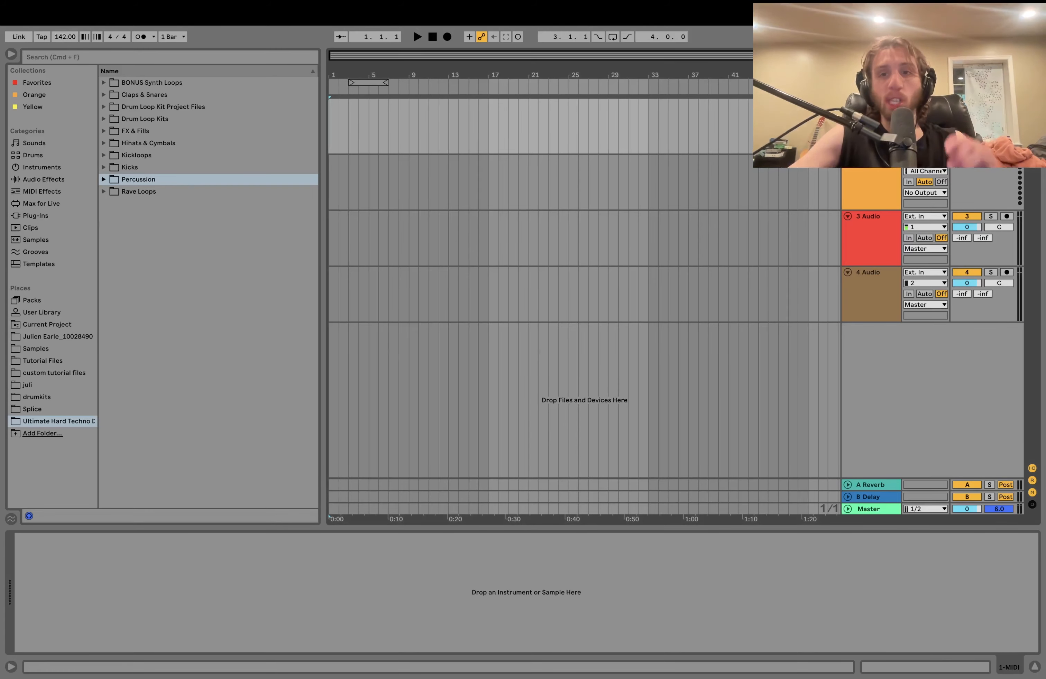
pyautogui.click(347, 152)
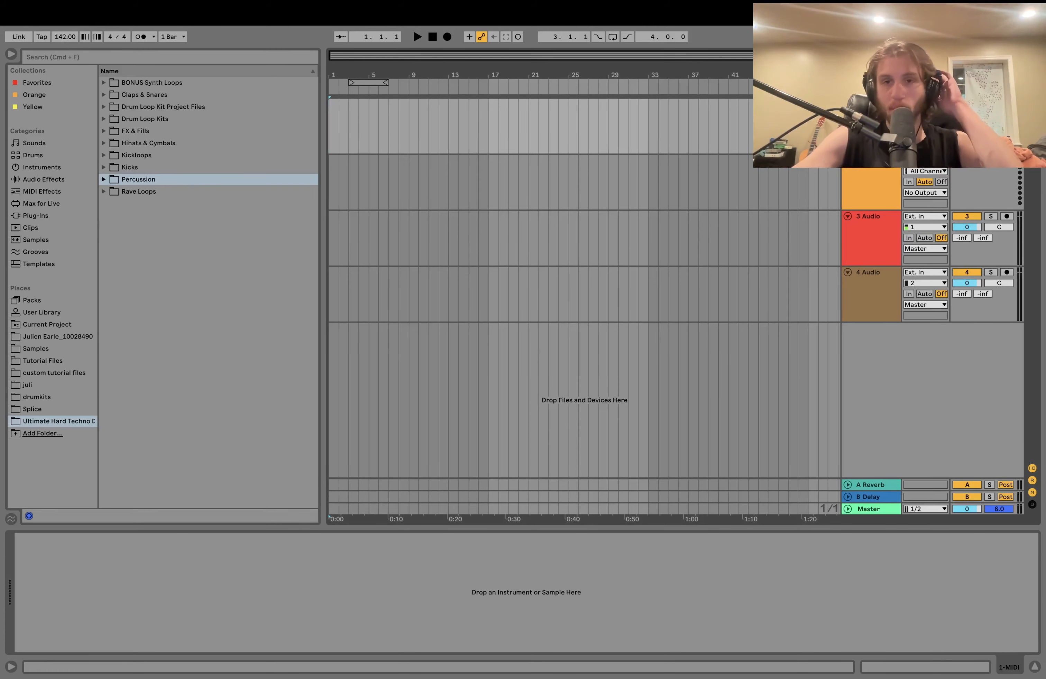
# Step: Delete audio tracks 3 and 4 and the Reverb and Delay return tracks
pyautogui.click(866, 216)
pyautogui.press('Delete')
pyautogui.press('Delete')
pyautogui.press('Delete')
pyautogui.press('Delete')
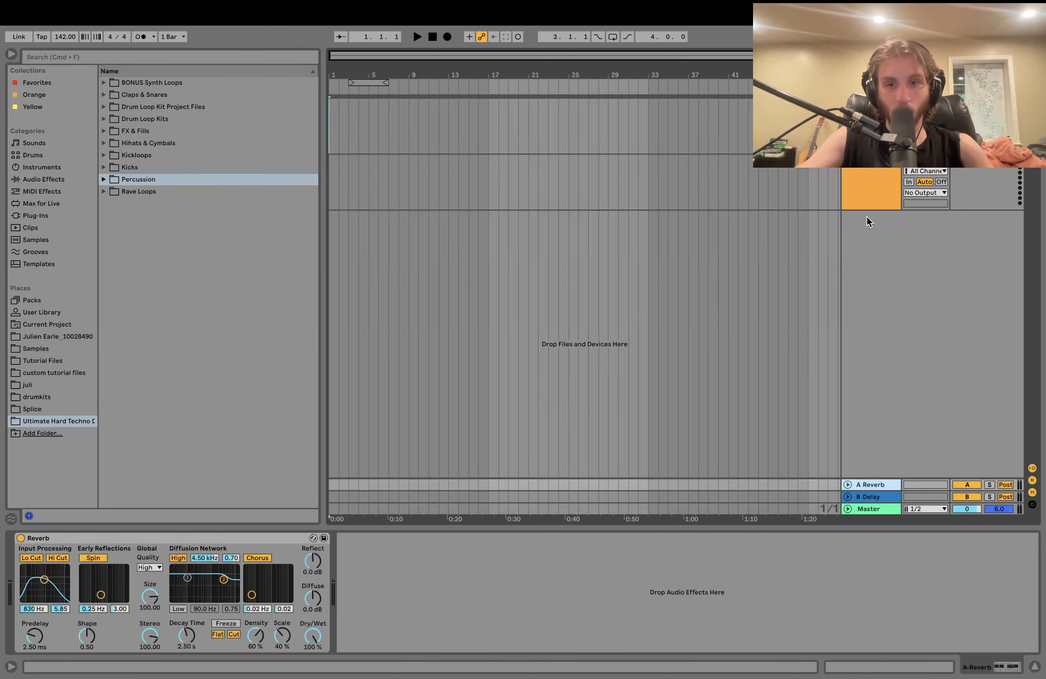
pyautogui.press('Delete')
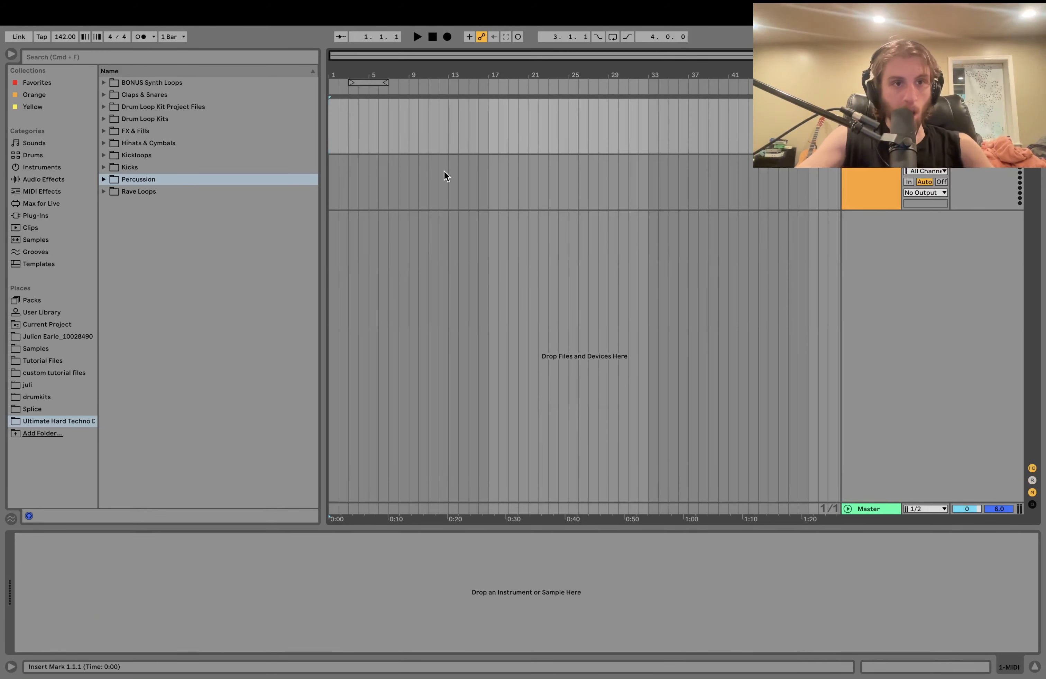
# Step: Expand the Kicks folder and audition the kick samples one by one from Kick 50 up the list to kick 44
pyautogui.click(167, 167)
pyautogui.scroll(-10, 214, 402)
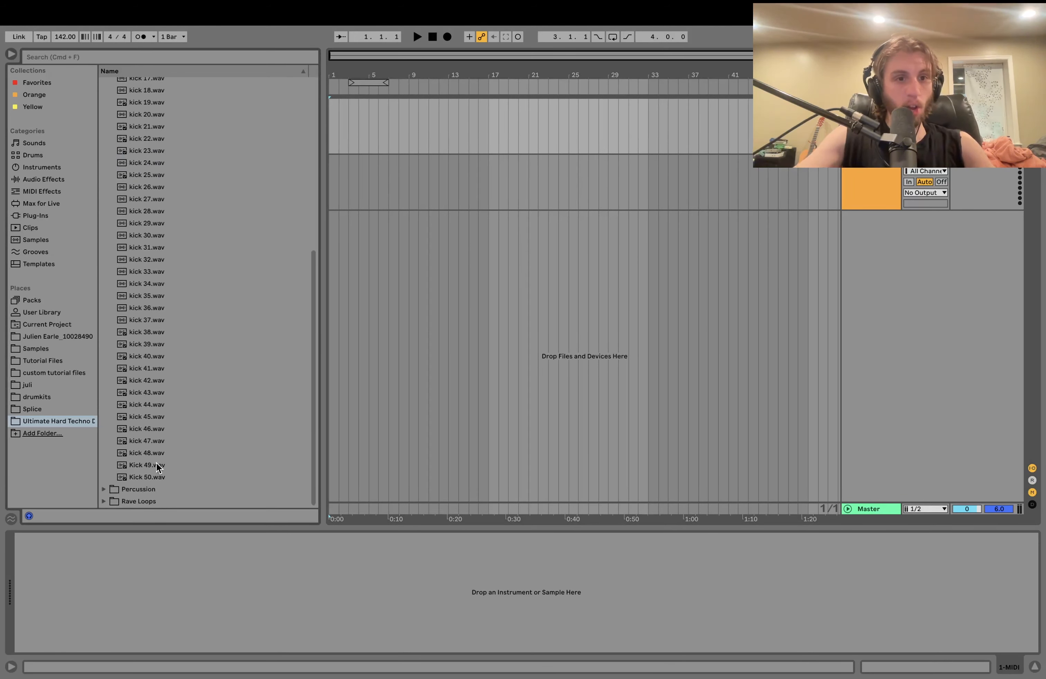
pyautogui.click(151, 473)
pyautogui.press('Up')
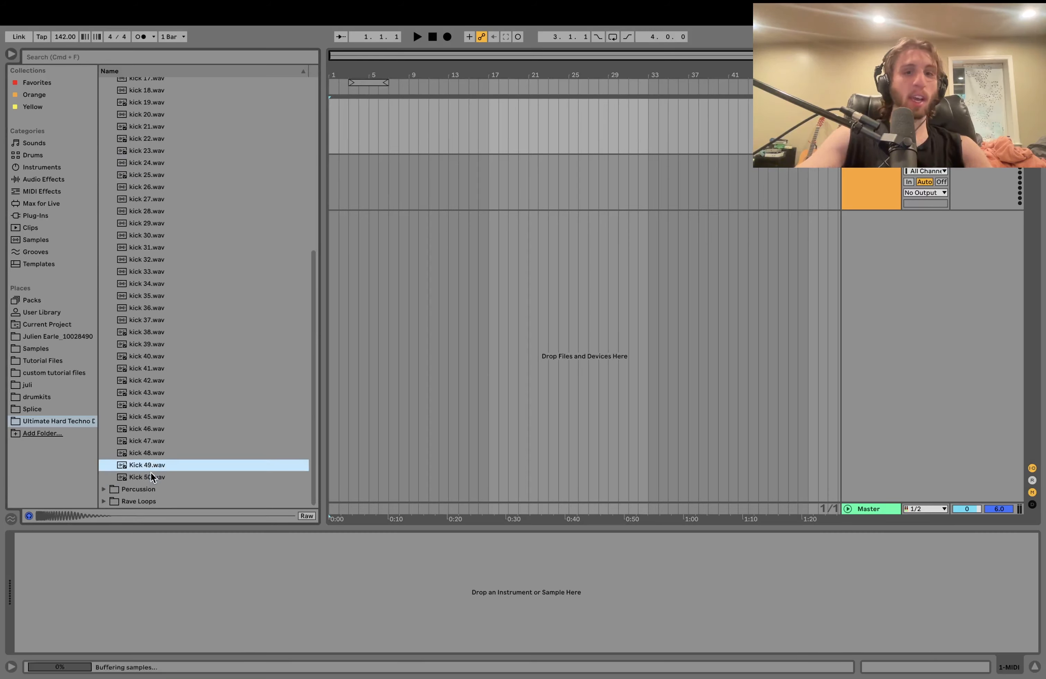
pyautogui.press('Up')
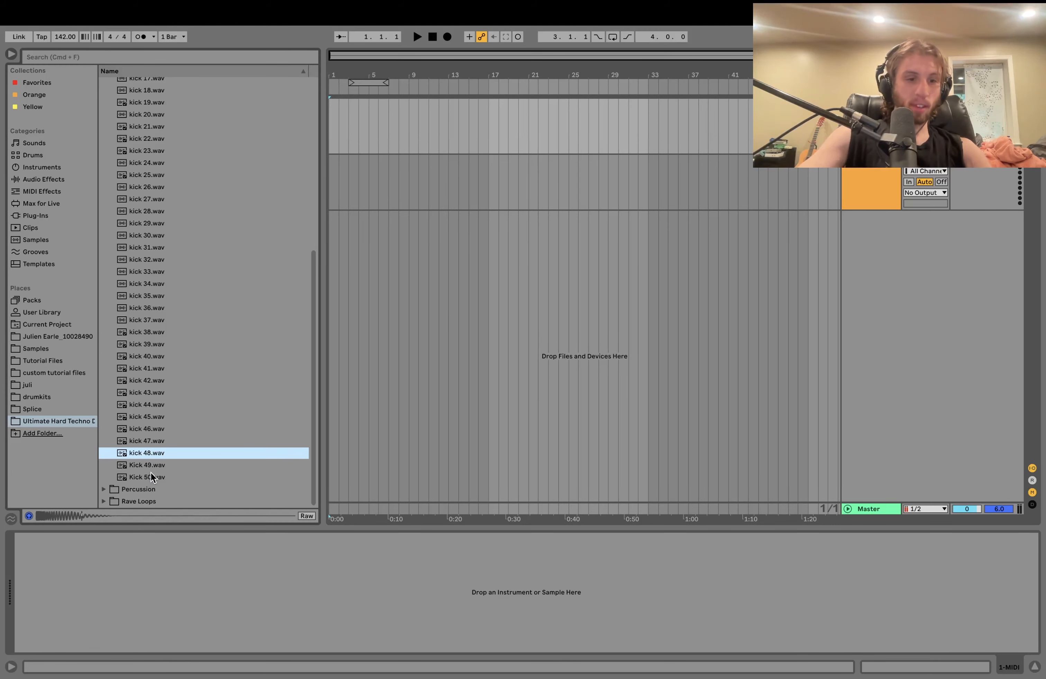
pyautogui.press('Up')
pyautogui.press('Up')
pyautogui.press('Up')
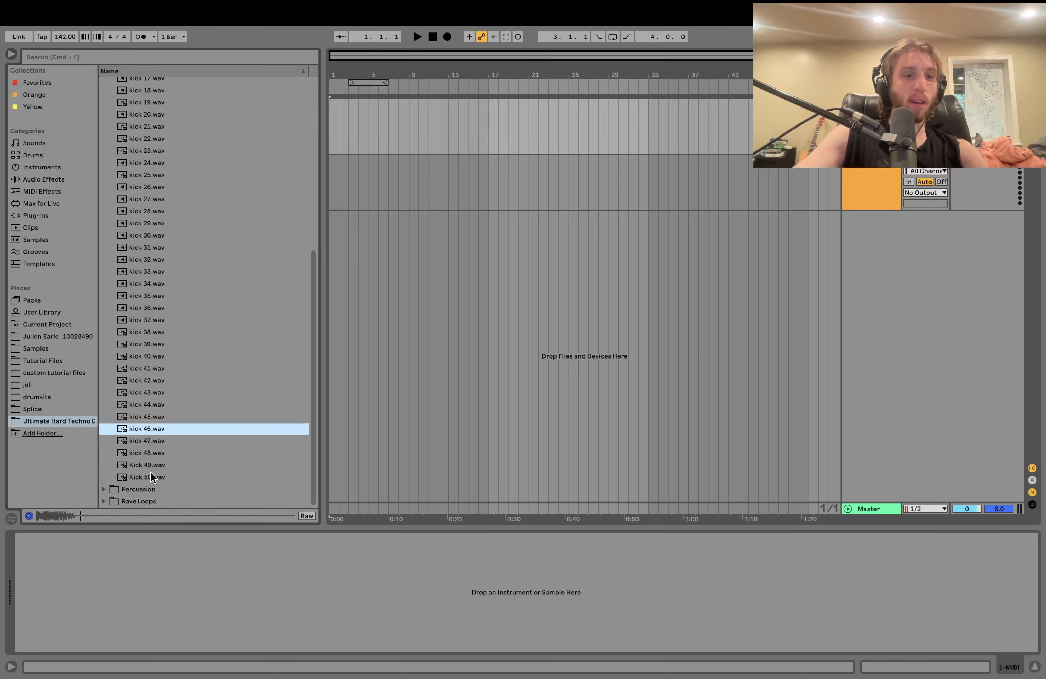
pyautogui.press('Up')
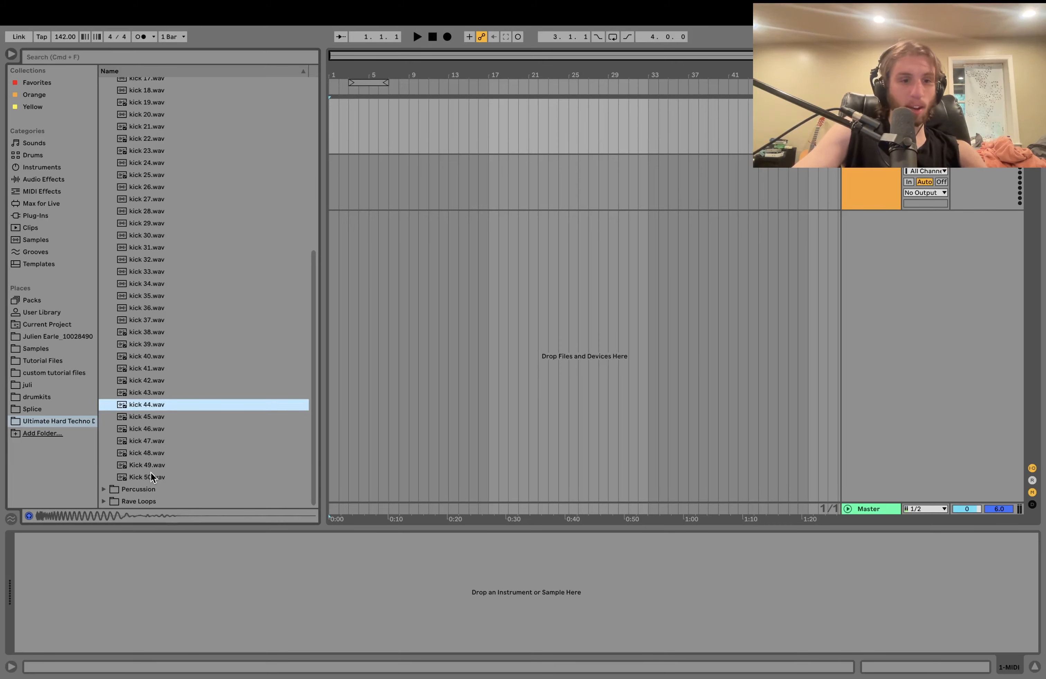
pyautogui.press('Down')
pyautogui.press('Up')
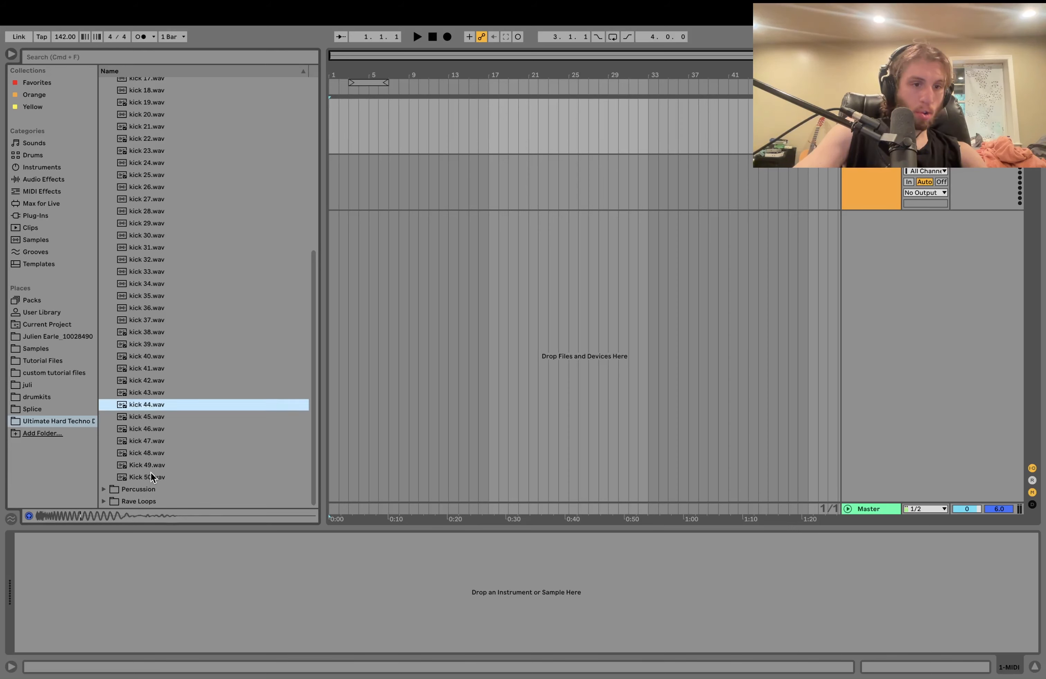
# Step: Audition the kick samples from kick 43 up to kick 40 and compare them again with those around kick 44
pyautogui.press('Up')
pyautogui.press('Up')
pyautogui.press('Up')
pyautogui.press('Up')
pyautogui.press('Up')
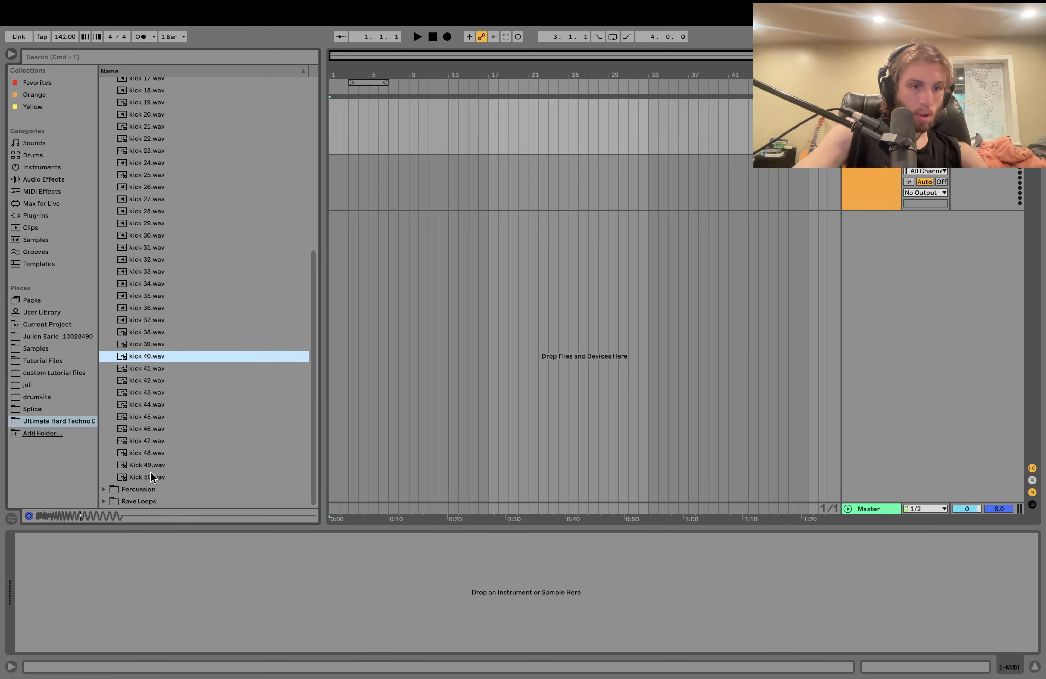
pyautogui.press('Down')
pyautogui.press('Down')
pyautogui.press('Down')
pyautogui.press('Down')
pyautogui.press('Down')
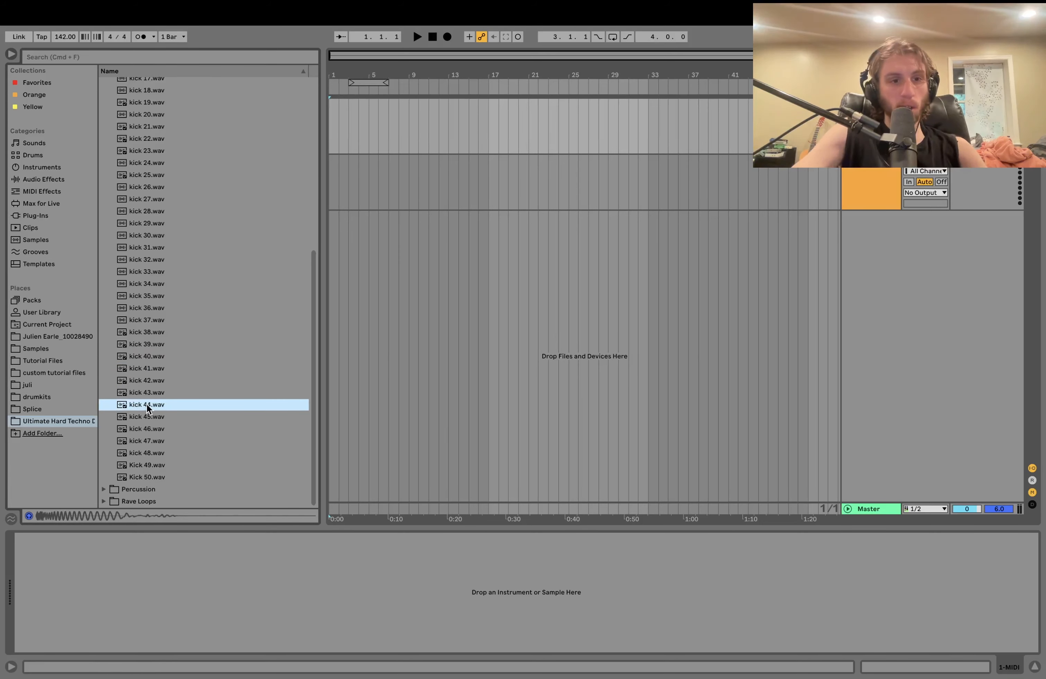
# Step: Compare Kick 49 with Kick 50 and load Kick 49.wav as a sampler instrument on the first MIDI track
pyautogui.click(146, 463)
pyautogui.press('Down')
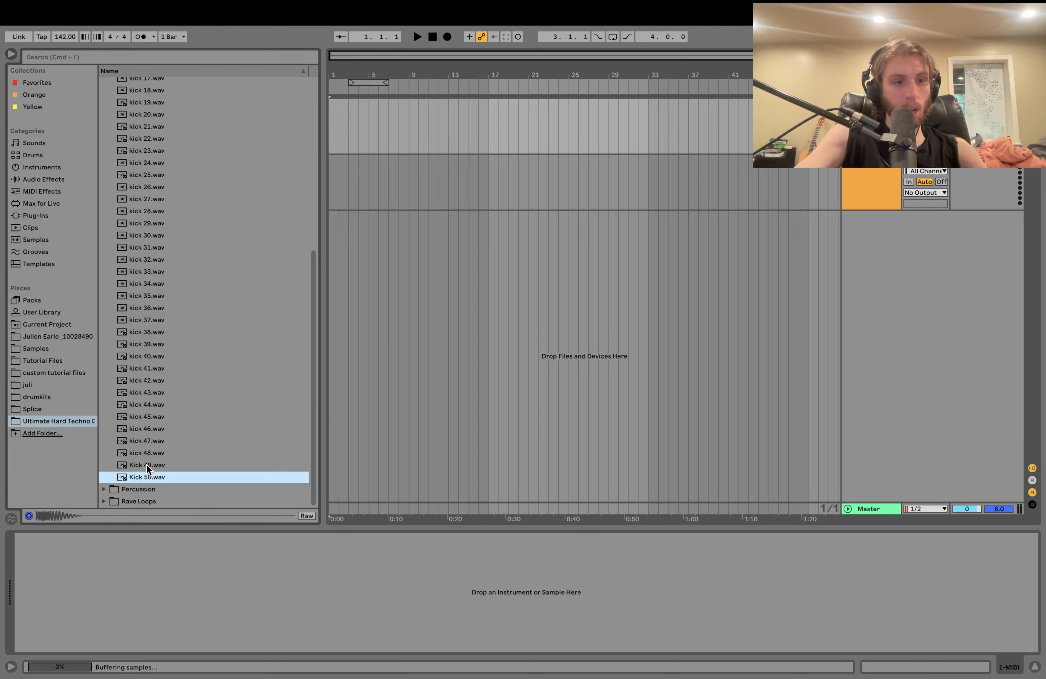
pyautogui.press('Up')
pyautogui.doubleClick(146, 465)
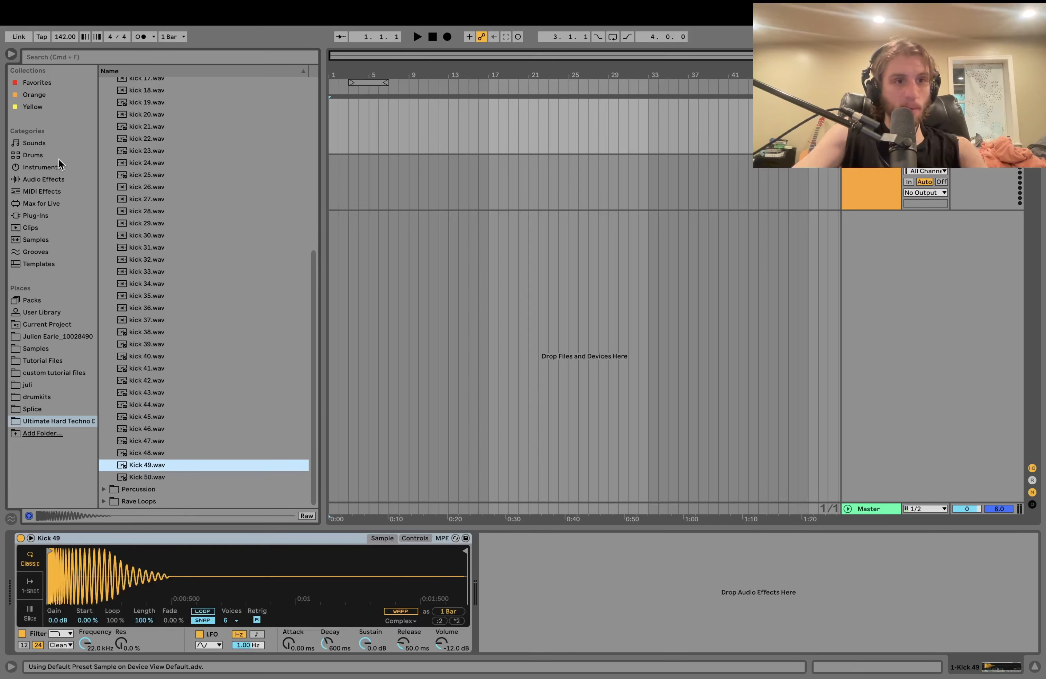
# Step: Add an EQ Three to the Kick 49 track, switch off its mid and high bands, set FreqLow to 500 Hz and test the sound
pyautogui.click(35, 179)
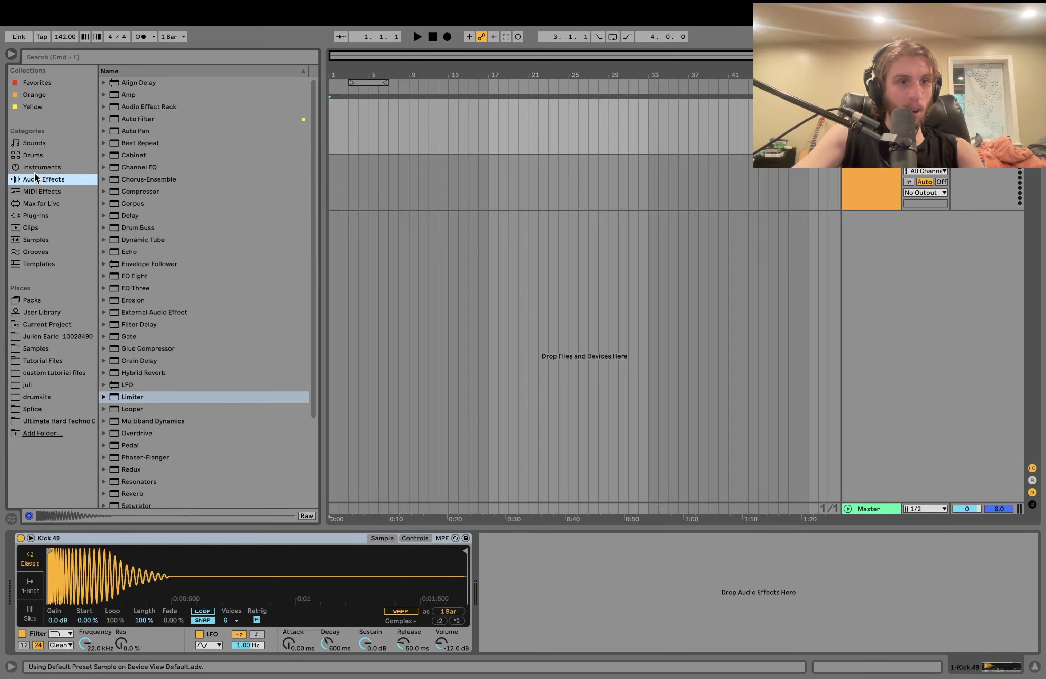
pyautogui.doubleClick(136, 289)
pyautogui.click(557, 591)
pyautogui.click(527, 592)
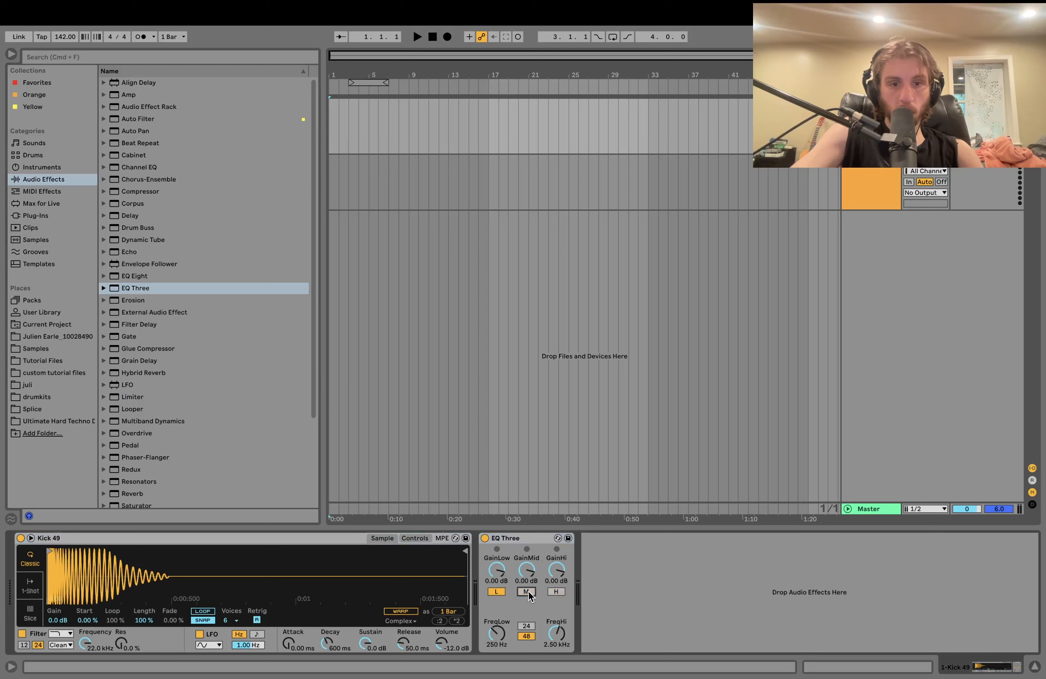
pyautogui.moveTo(495, 644); pyautogui.dragTo(495, 643)
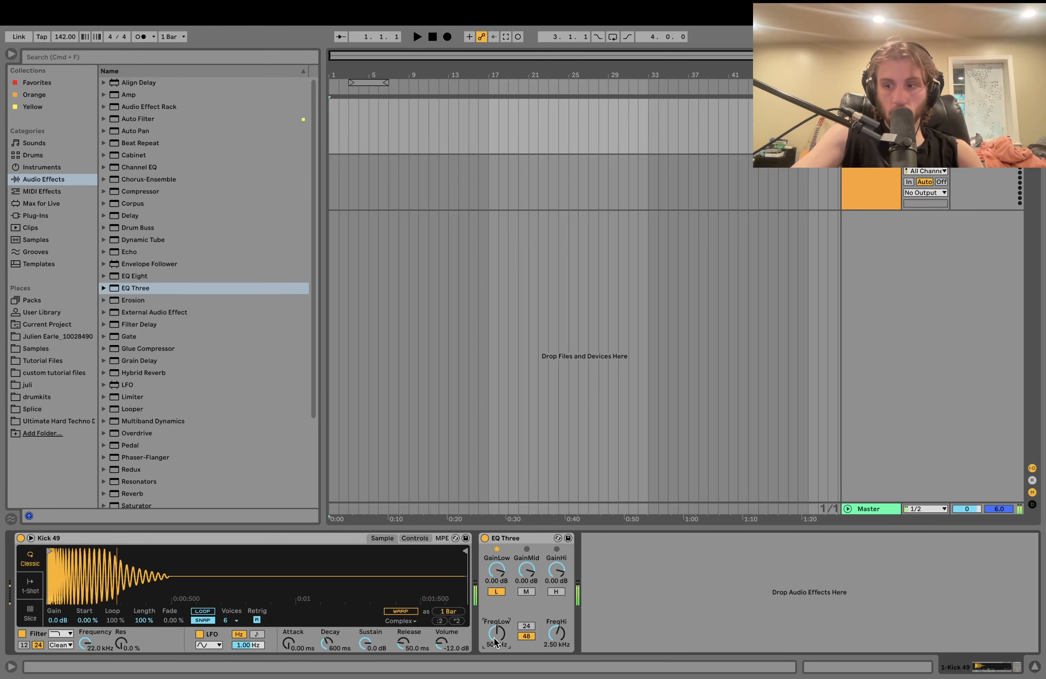
pyautogui.press('v')
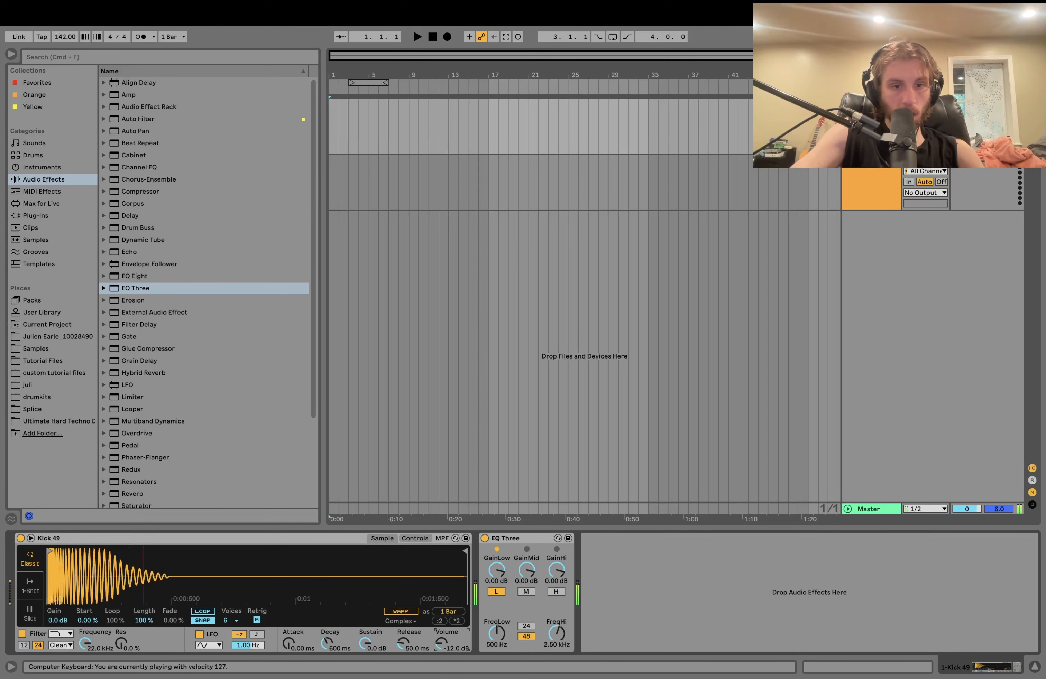
pyautogui.press('a')
pyautogui.press('a')
pyautogui.press('a')
# Step: Duplicate the Kick 49 track and set the copy's EQ Three to pass only the mid and high bands
pyautogui.click(871, 104)
pyautogui.press('super+d')
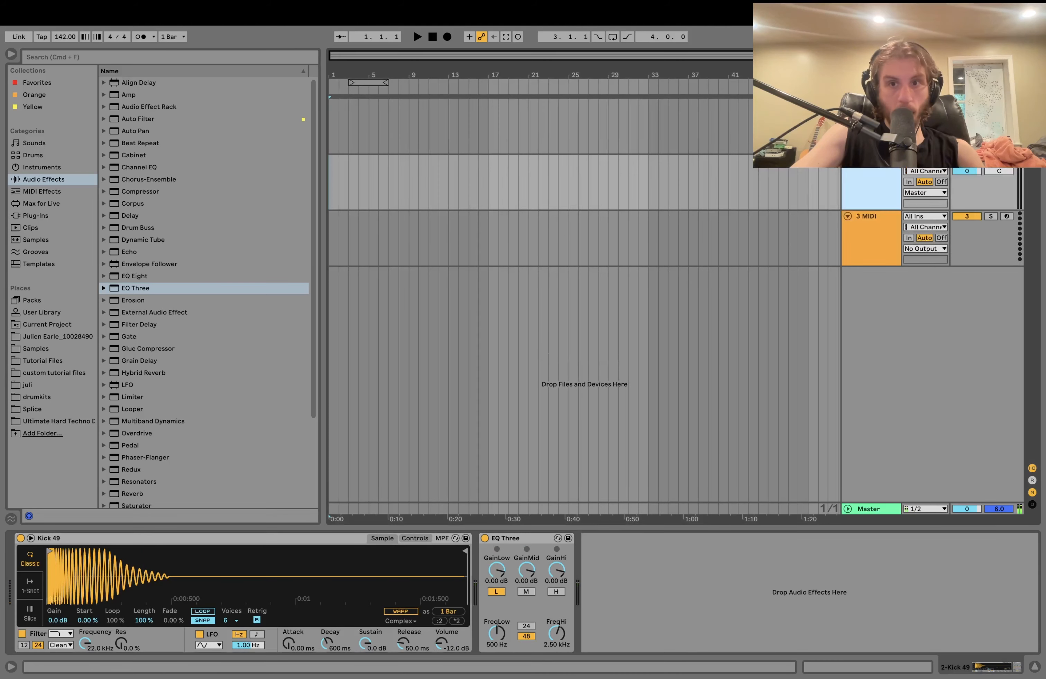
pyautogui.click(496, 592)
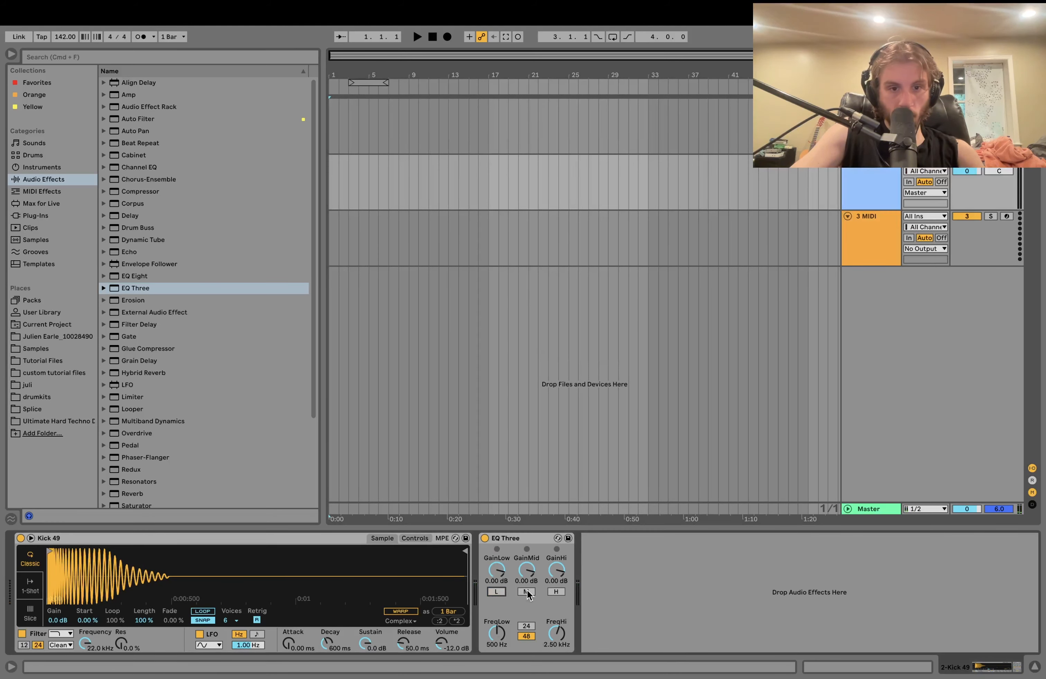
pyautogui.click(527, 591)
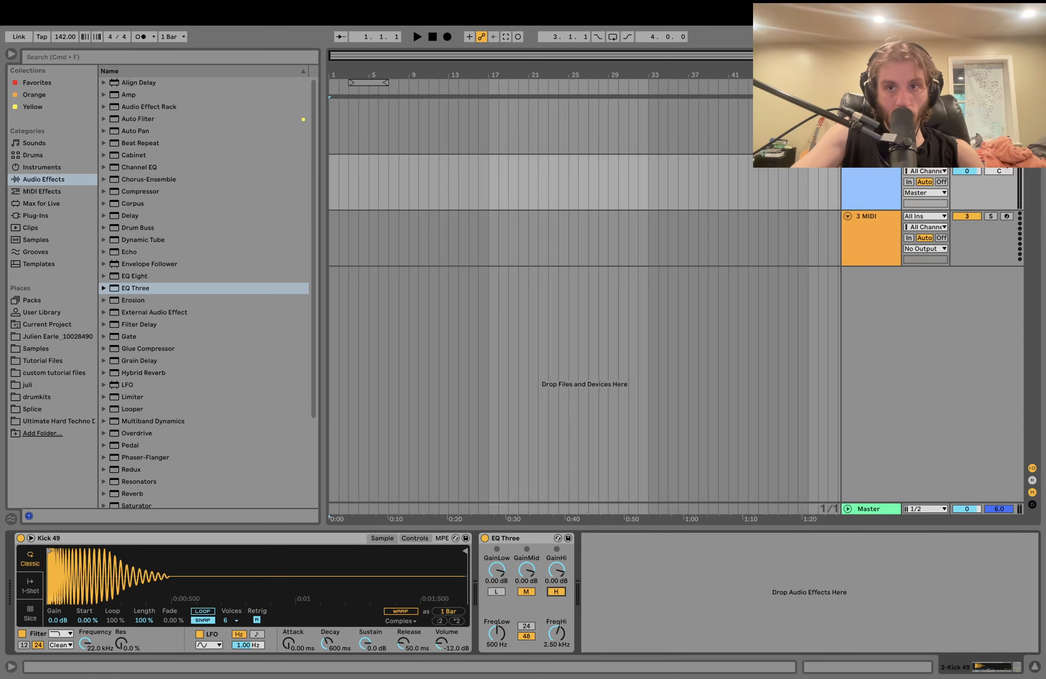
# Step: Replace the duplicated track's sample with kick 43.wav from the Ultimate Hard Techno folder
pyautogui.click(56, 421)
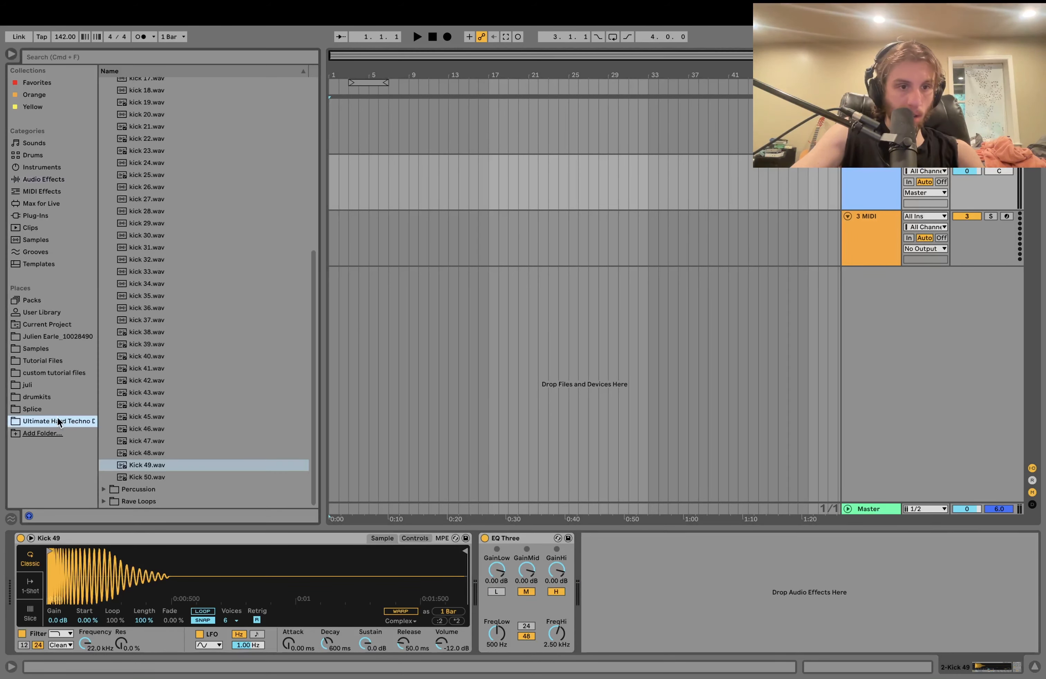
pyautogui.click(142, 394)
pyautogui.press('Down')
pyautogui.doubleClick(142, 394)
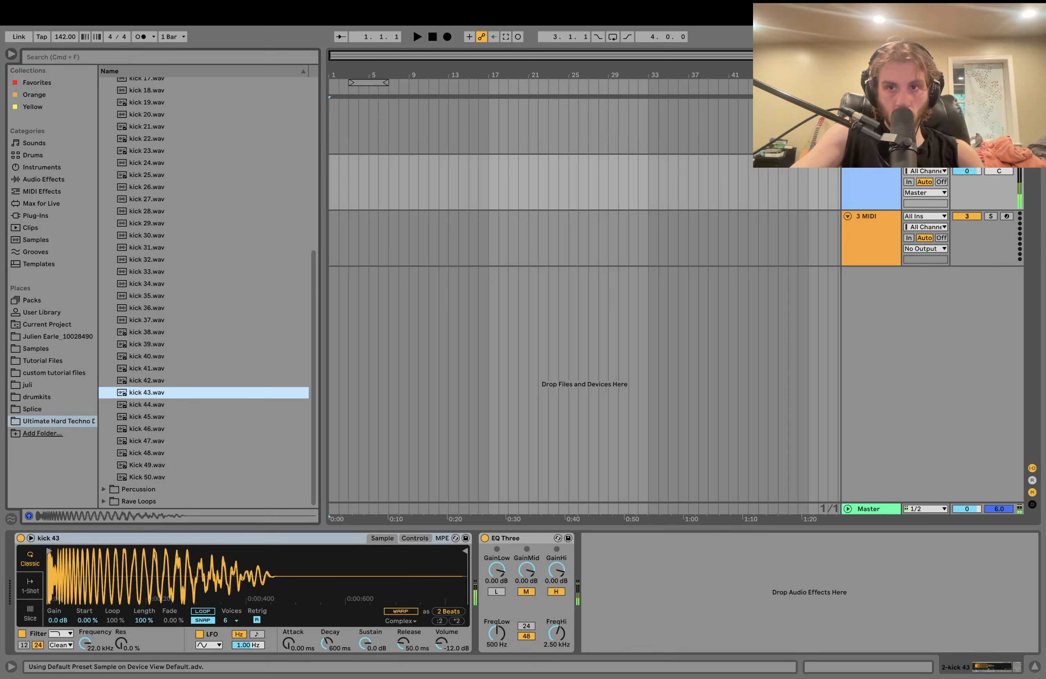
# Step: Compare the waveform starts of kick 43 and Kick 49, and set the kick 43 track's volume to 1.1 dB
pyautogui.click(868, 161)
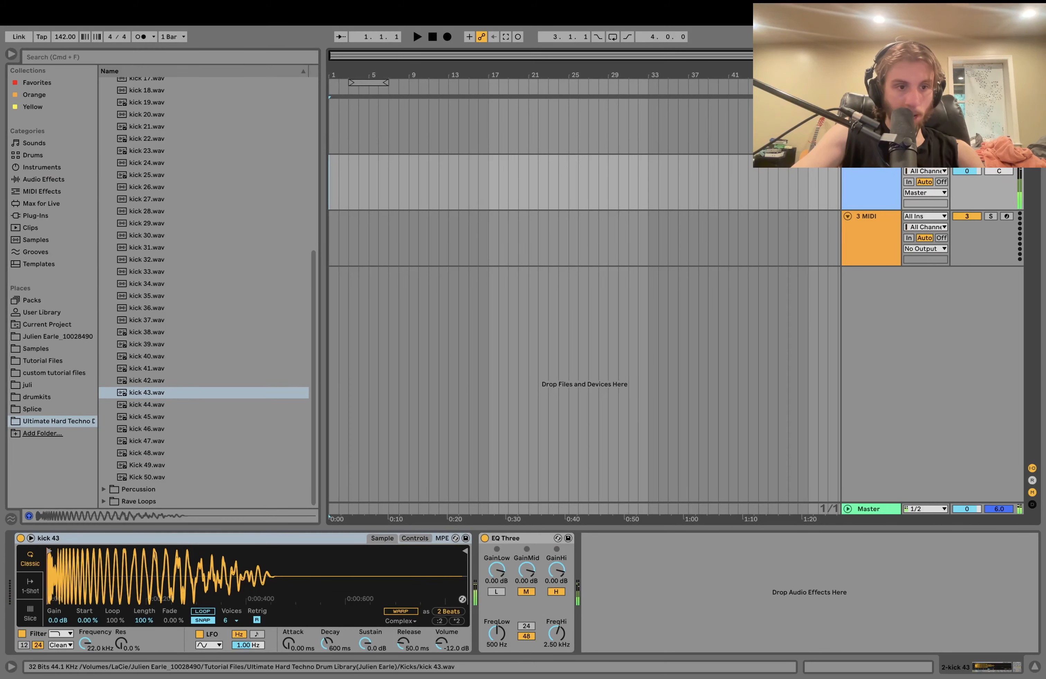
pyautogui.moveTo(51, 582); pyautogui.dragTo(50, 587)
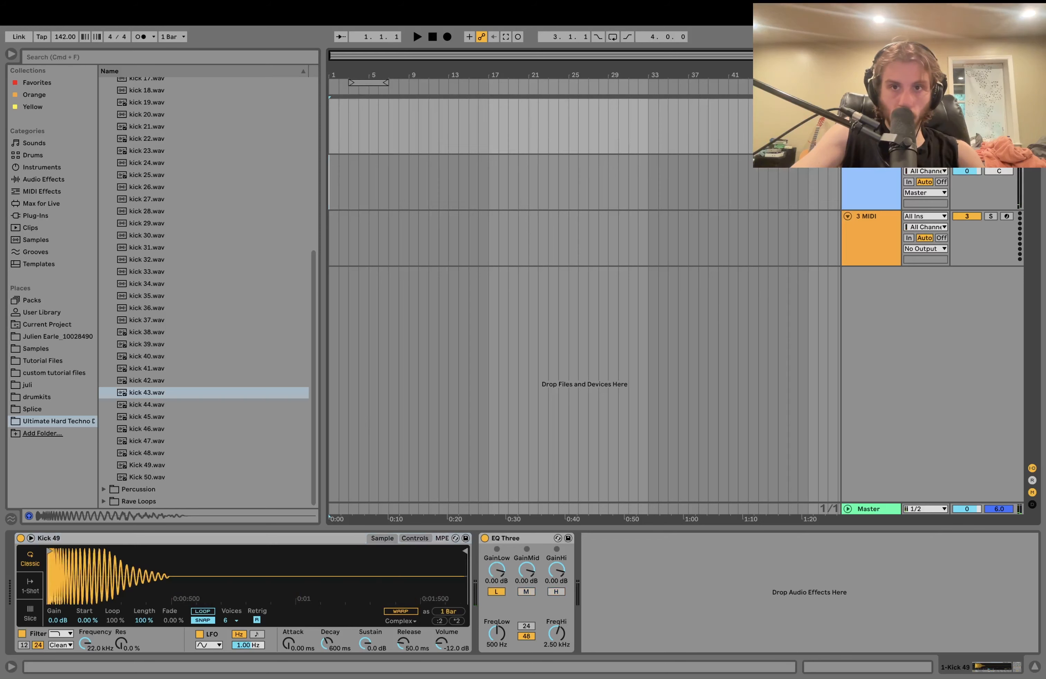
pyautogui.press('Up')
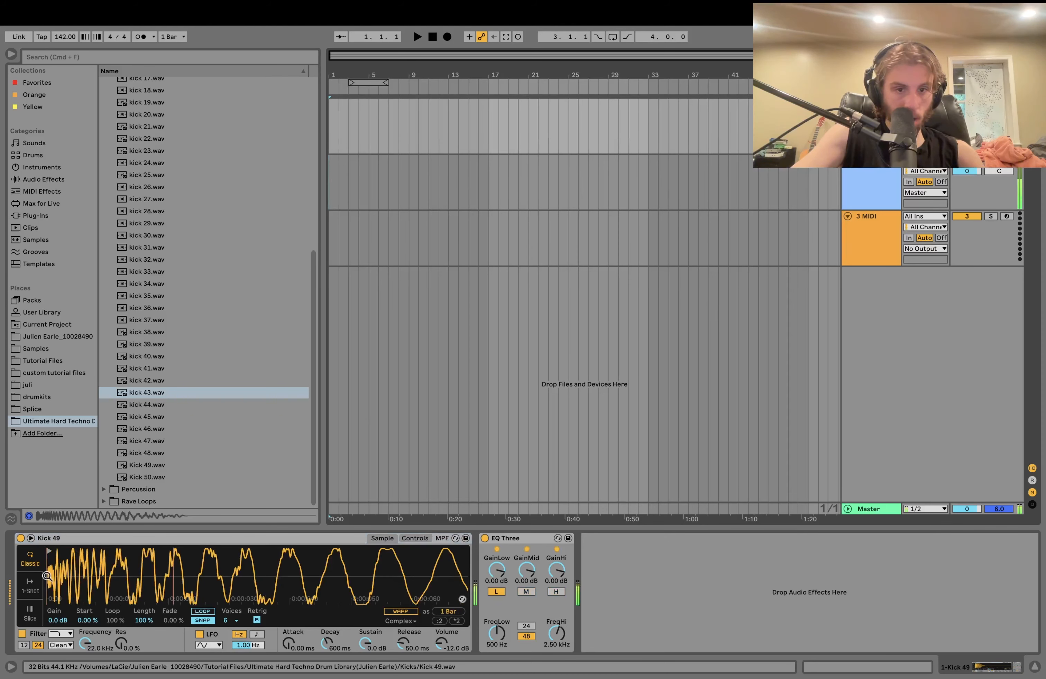
pyautogui.moveTo(967, 172); pyautogui.dragTo(966, 178)
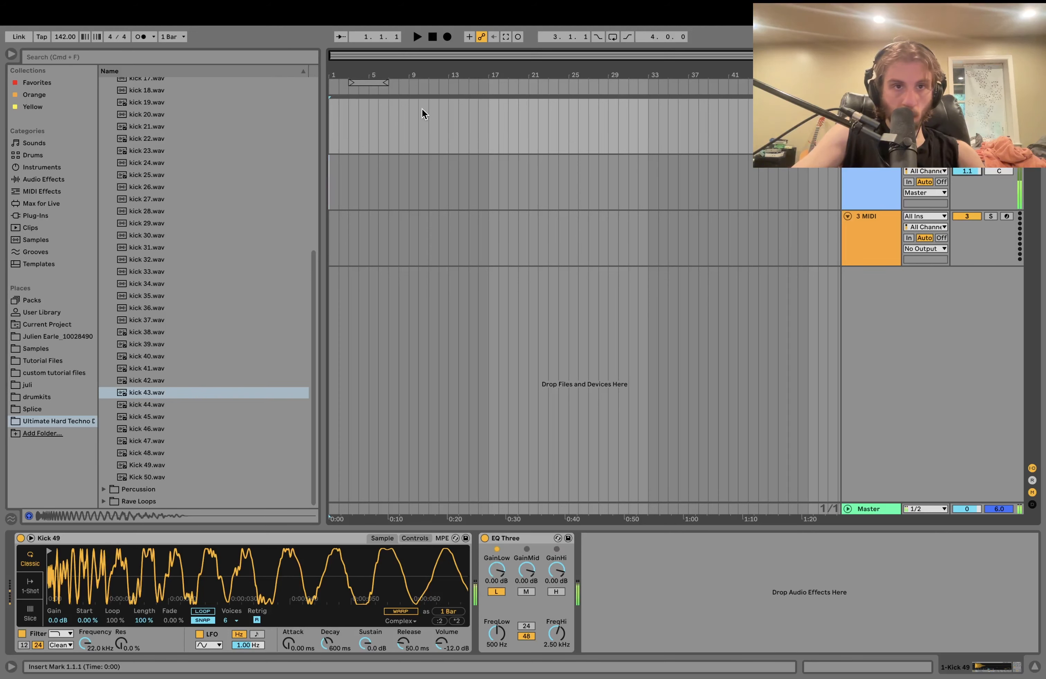
# Step: Loop bars 1 to 9 and insert an empty eight-bar MIDI clip there on the Kick 49 track
pyautogui.click(399, 129)
pyautogui.moveTo(406, 128); pyautogui.dragTo(298, 130)
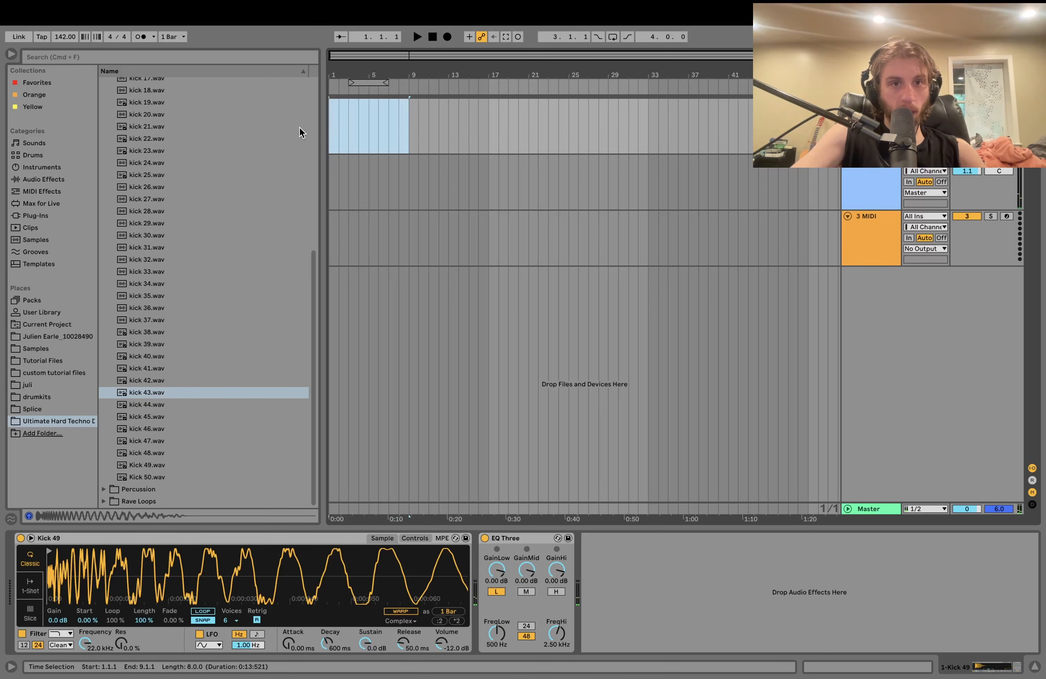
pyautogui.press('super+l')
pyautogui.press('super+shift+m')
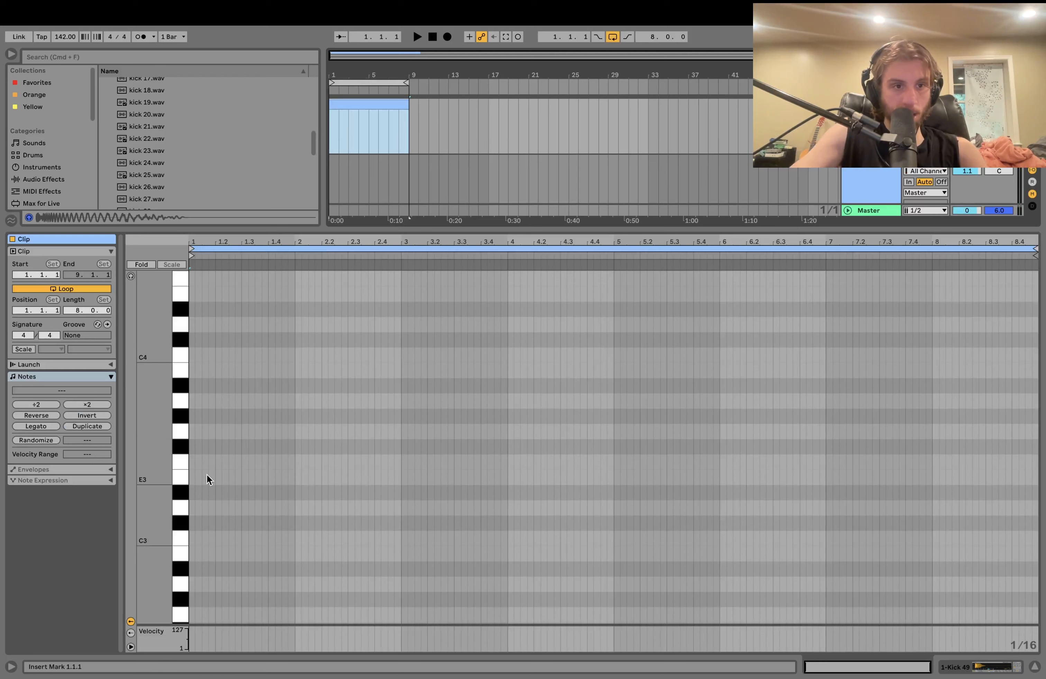
# Step: Fill the eight-bar clip with quarter-note C3 notes, one on every beat
pyautogui.doubleClick(191, 538)
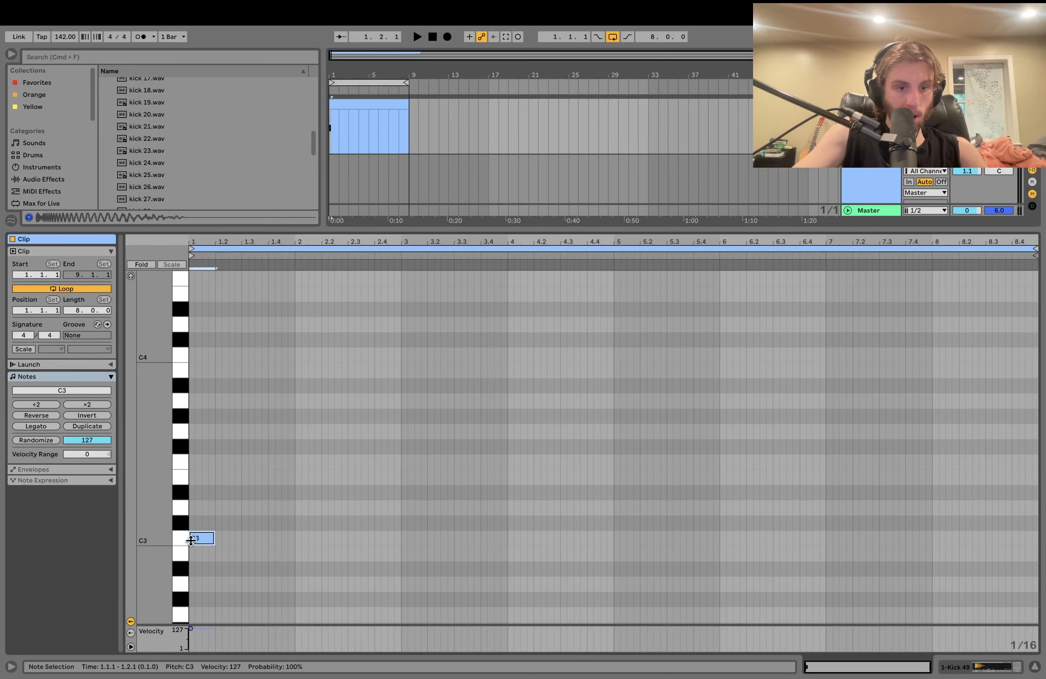
pyautogui.press('super+d')
pyautogui.press('super+d')
pyautogui.press('super+d')
pyautogui.press('super+d')
pyautogui.press('super+d')
pyautogui.press('super+a')
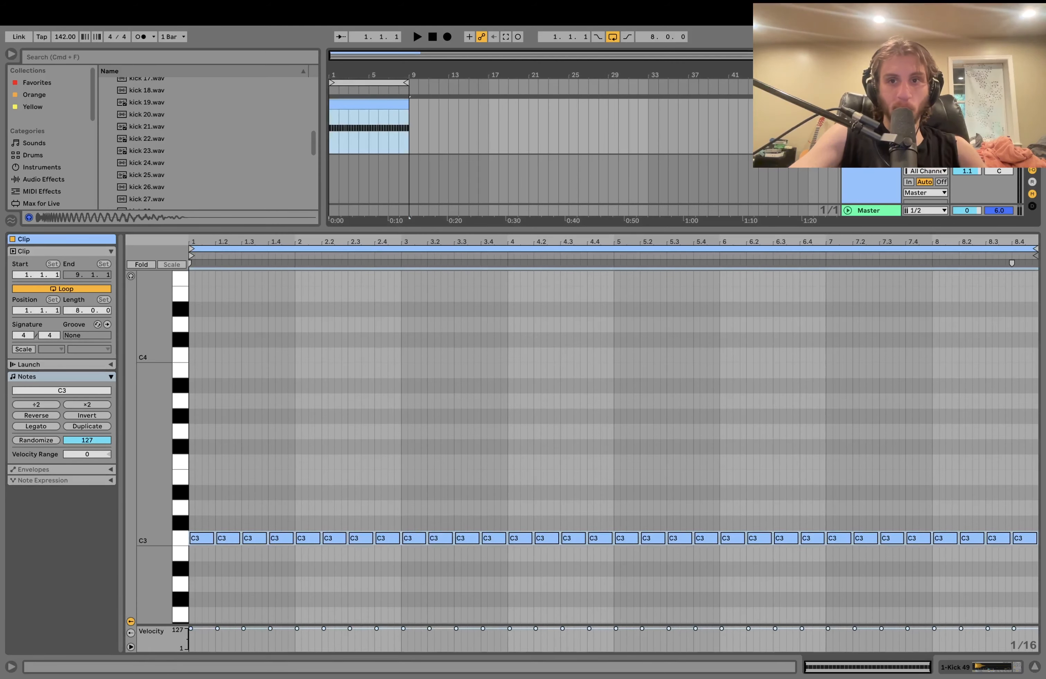
# Step: Copy the kick clip to the start of the kick 43 track and play both layers together
pyautogui.hotkey('shift', 'Tab')
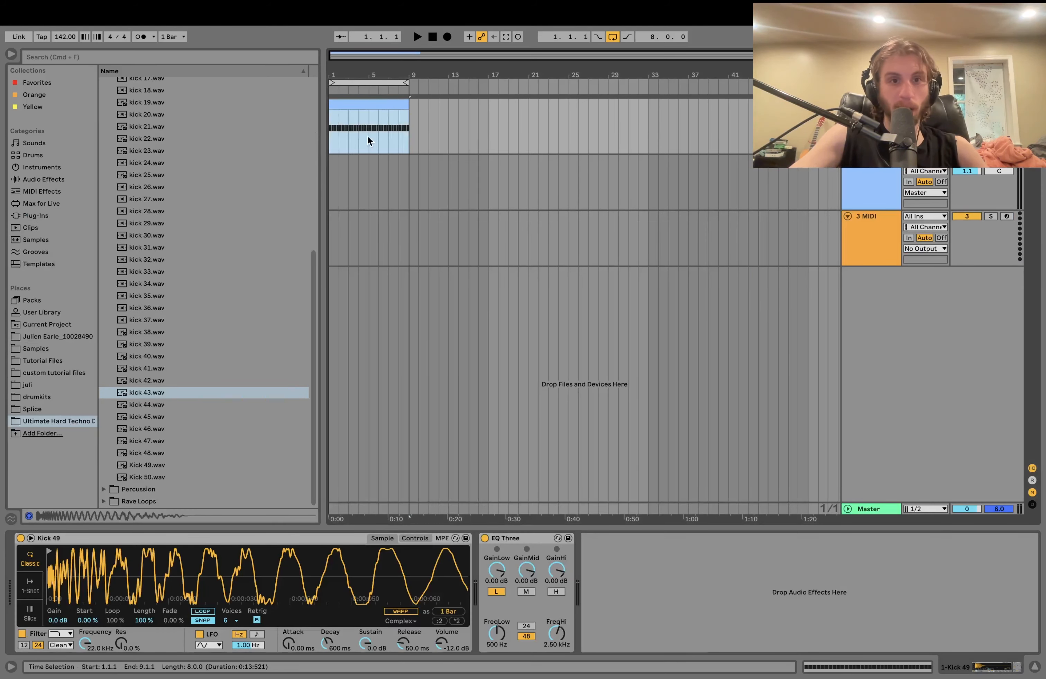
pyautogui.click(329, 191)
pyautogui.press('super+v')
pyautogui.press('space')
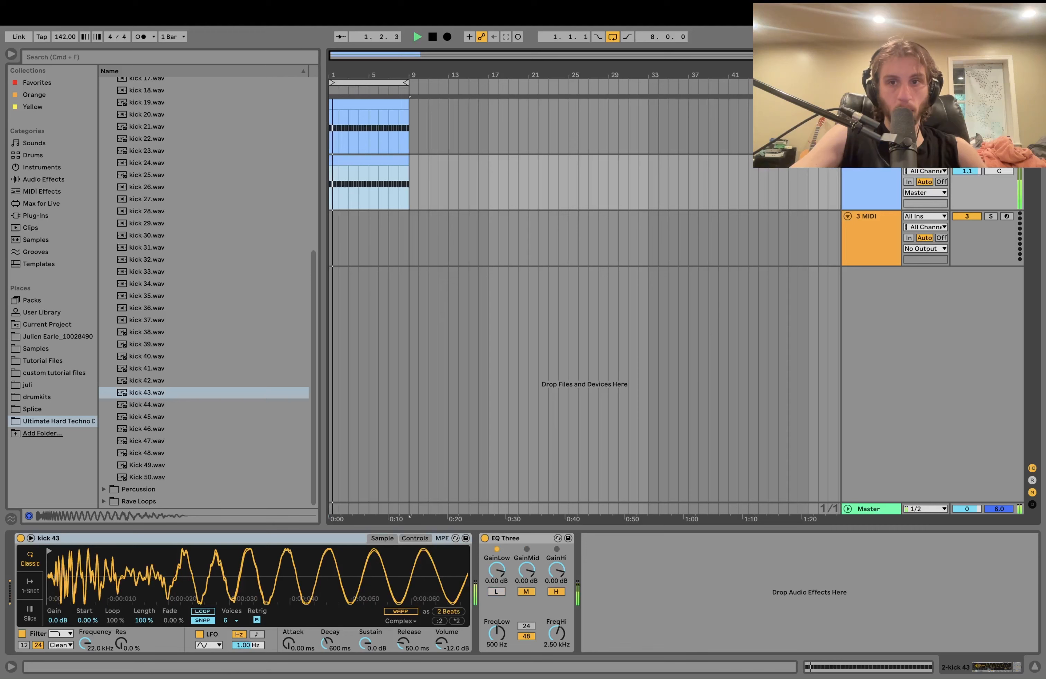
# Step: Cut the tail off the kick 43 sample, switch it to 1-Shot mode and set Fade Out to 195 ms
pyautogui.click(866, 167)
pyautogui.moveTo(406, 558); pyautogui.dragTo(383, 531)
pyautogui.moveTo(416, 572); pyautogui.dragTo(310, 563)
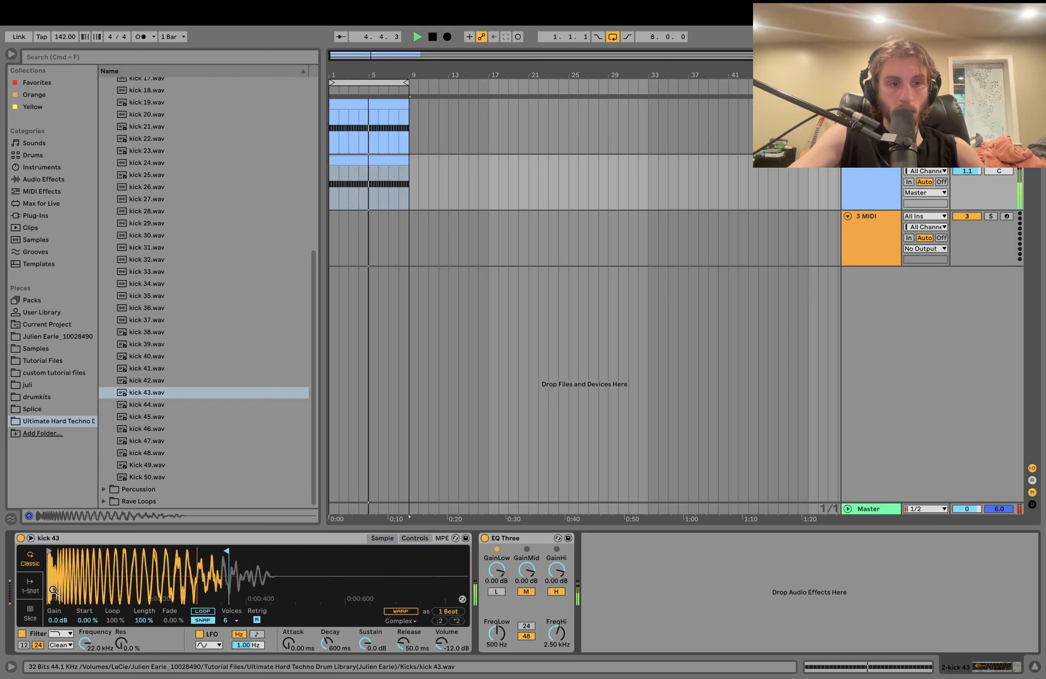
pyautogui.click(35, 588)
pyautogui.moveTo(289, 643); pyautogui.dragTo(327, 619)
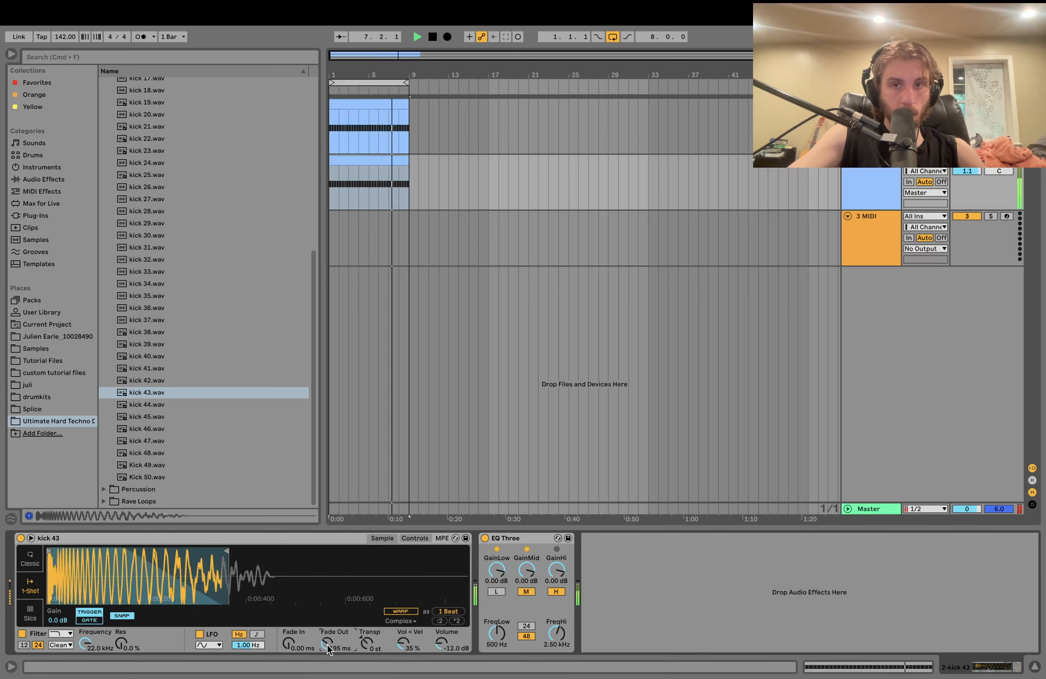
pyautogui.moveTo(228, 552); pyautogui.dragTo(226, 552)
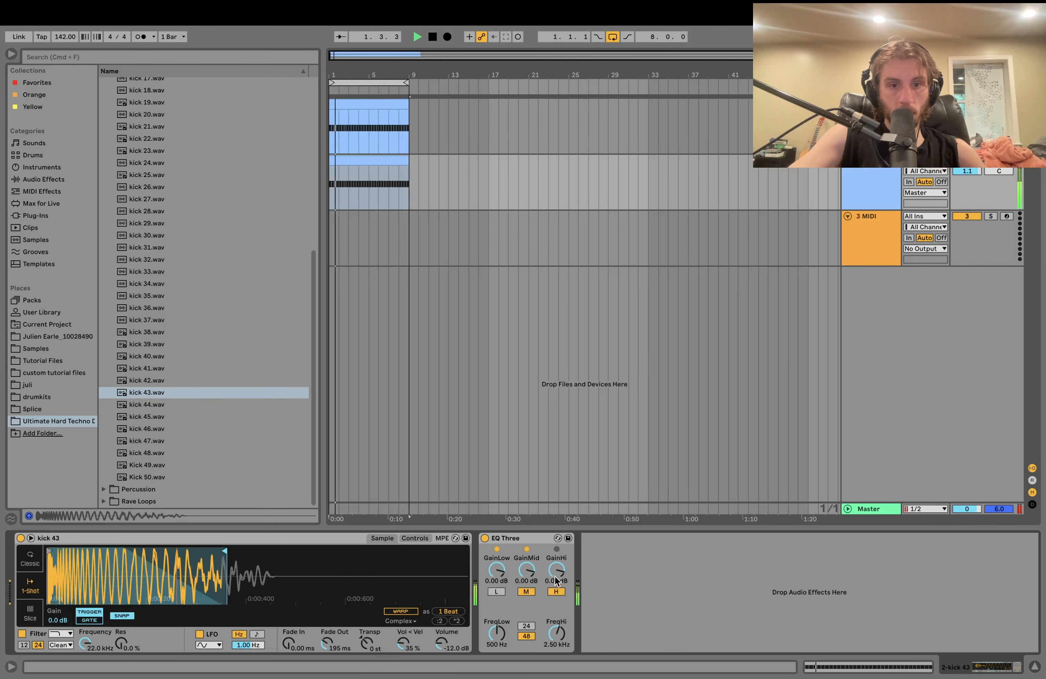
# Step: Set GainHi on kick 43's EQ Three to 0.38 dB, and lower the Kick 49 track to -3.0 dB and kick 43 to -1.9 dB together
pyautogui.moveTo(557, 570); pyautogui.dragTo(556, 568)
pyautogui.press('space')
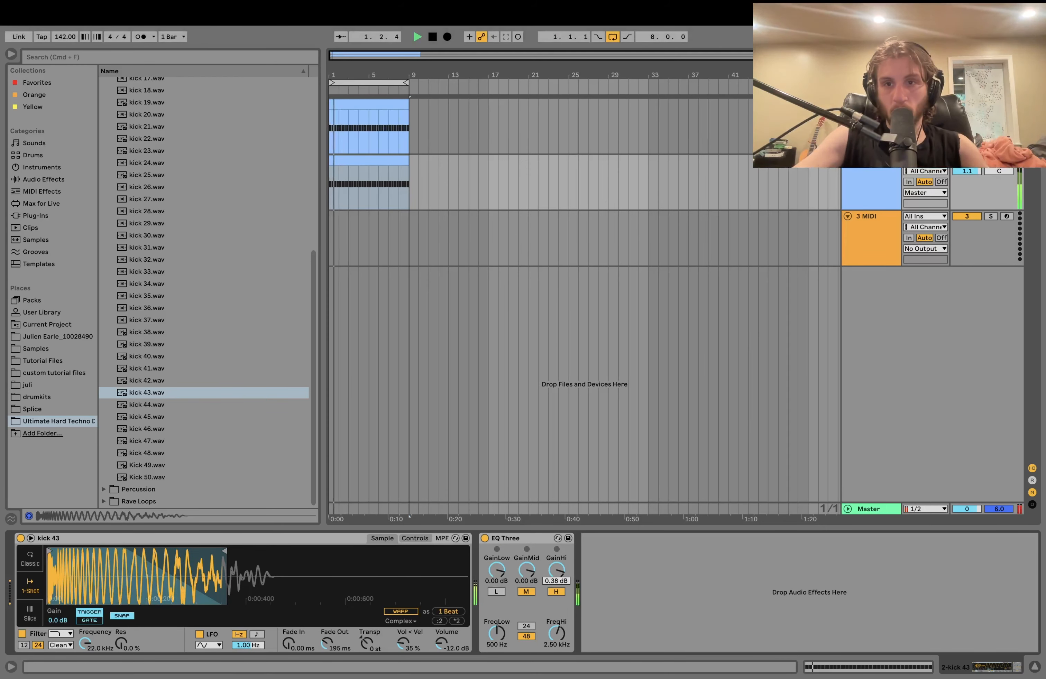
pyautogui.click(870, 119)
pyautogui.press('super+a')
pyautogui.click(966, 116)
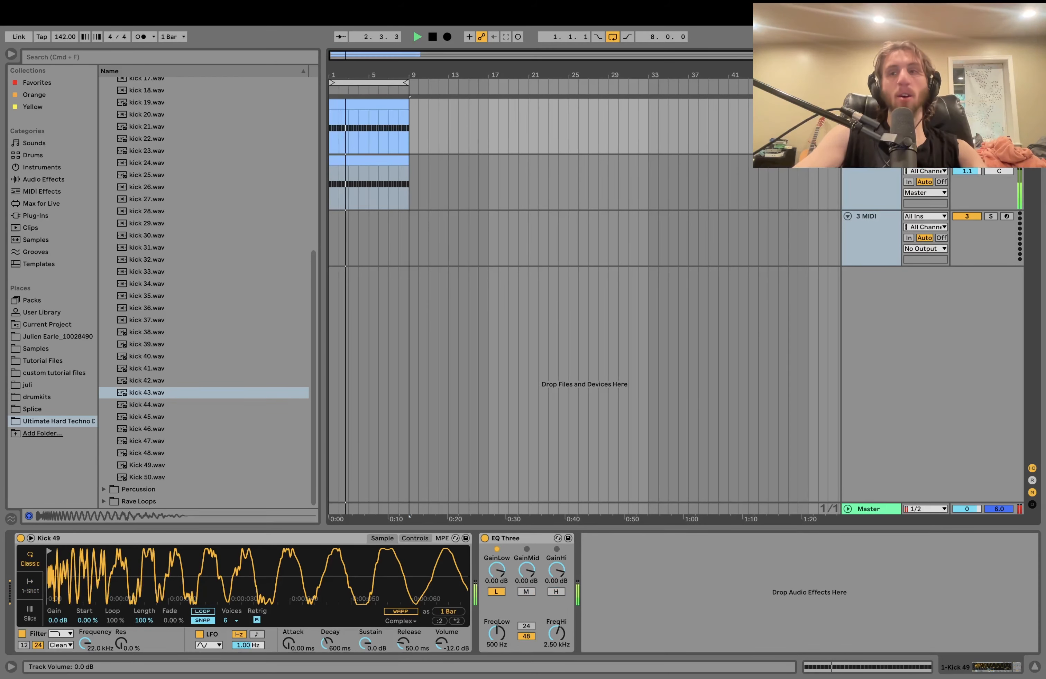
pyautogui.press('space')
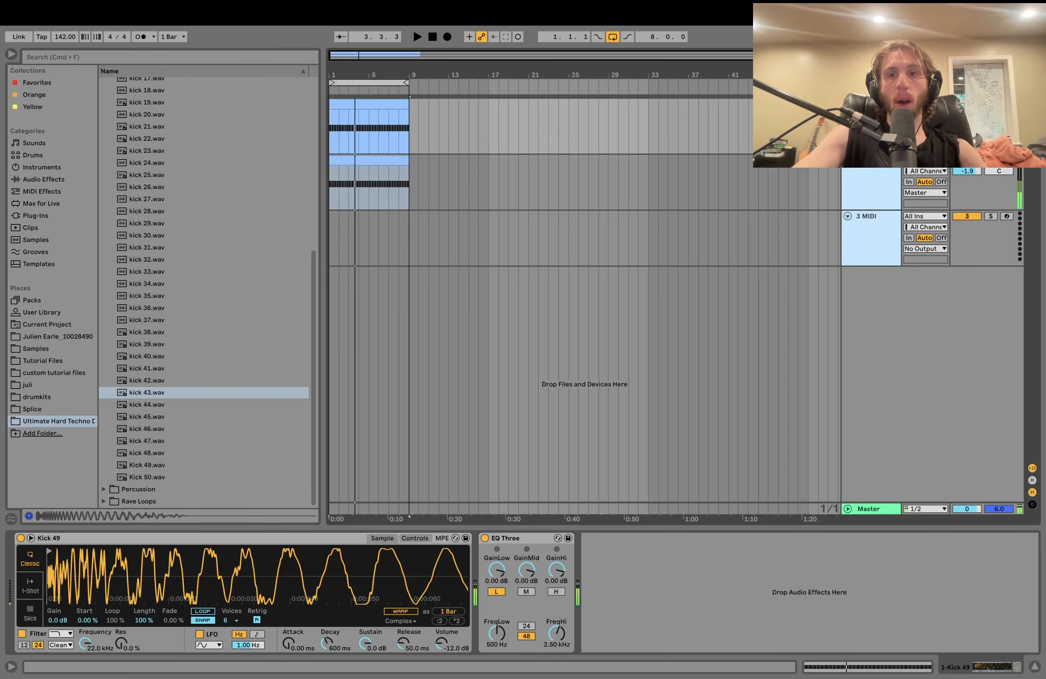
# Step: Place a soloed duplicate of the Kick 49 track below the kick 43 track and delete its EQ Three
pyautogui.click(869, 234)
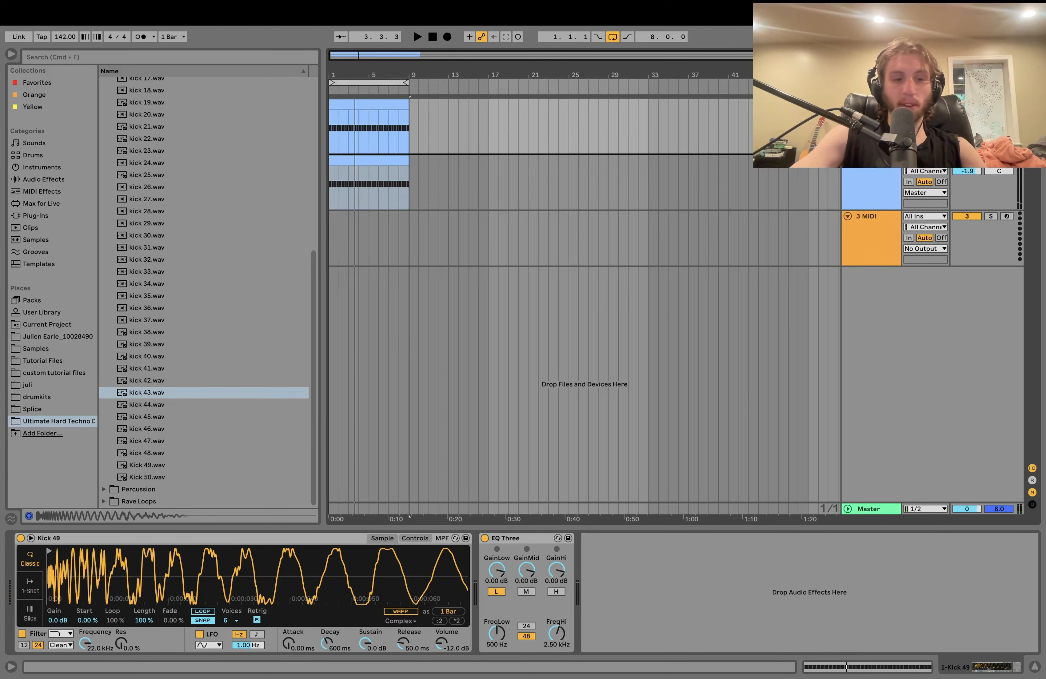
pyautogui.moveTo(876, 154); pyautogui.dragTo(878, 207)
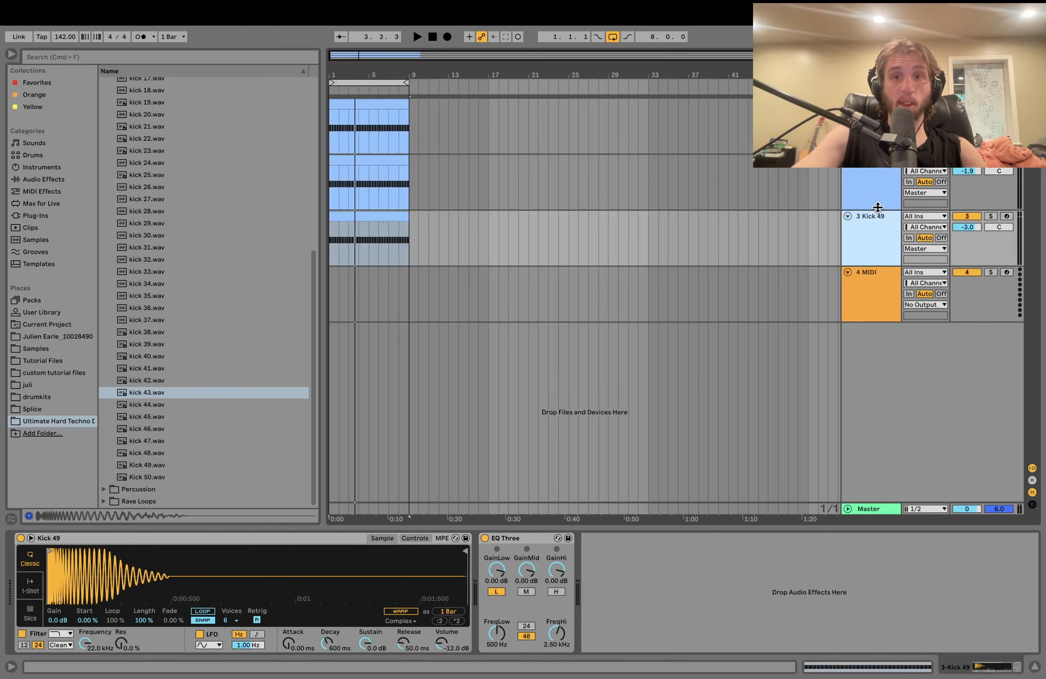
pyautogui.click(991, 217)
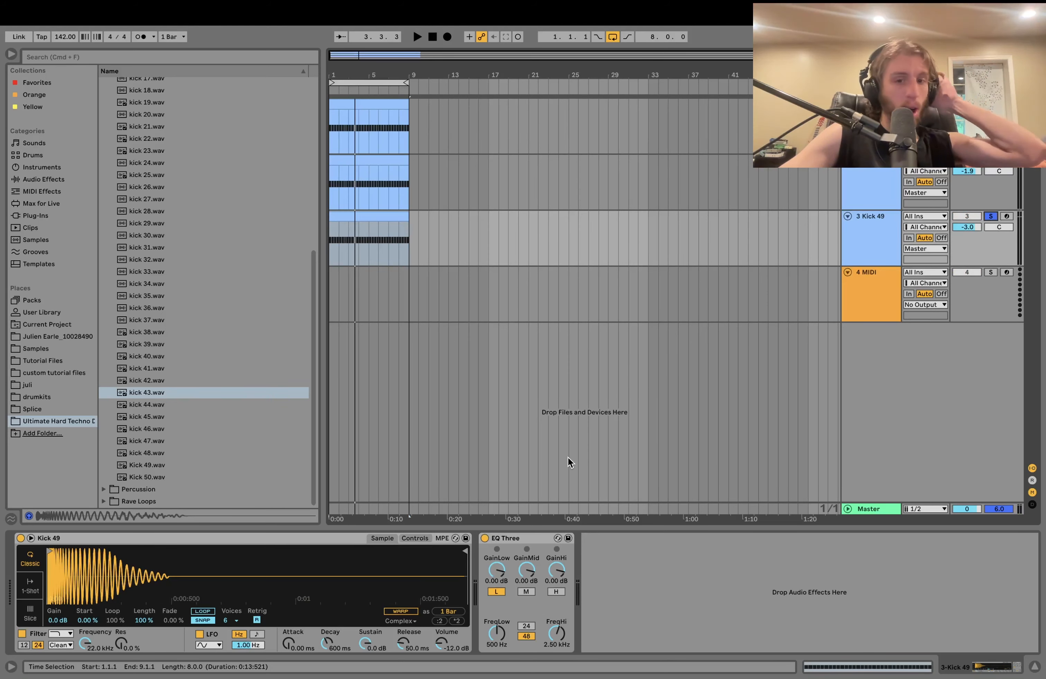
pyautogui.click(502, 539)
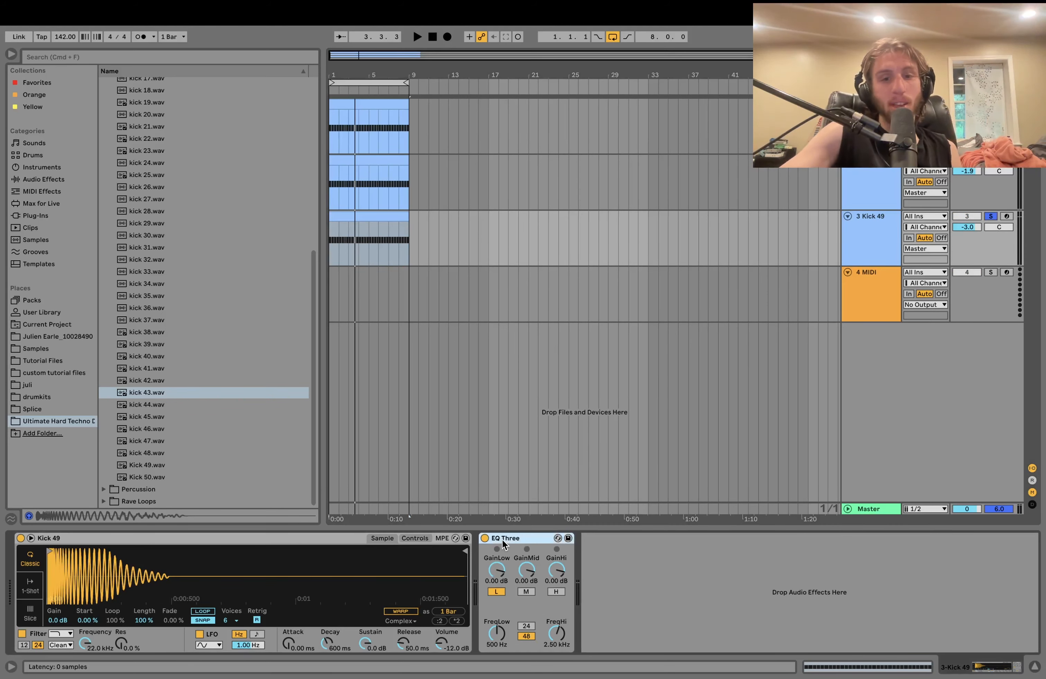
pyautogui.press('Delete')
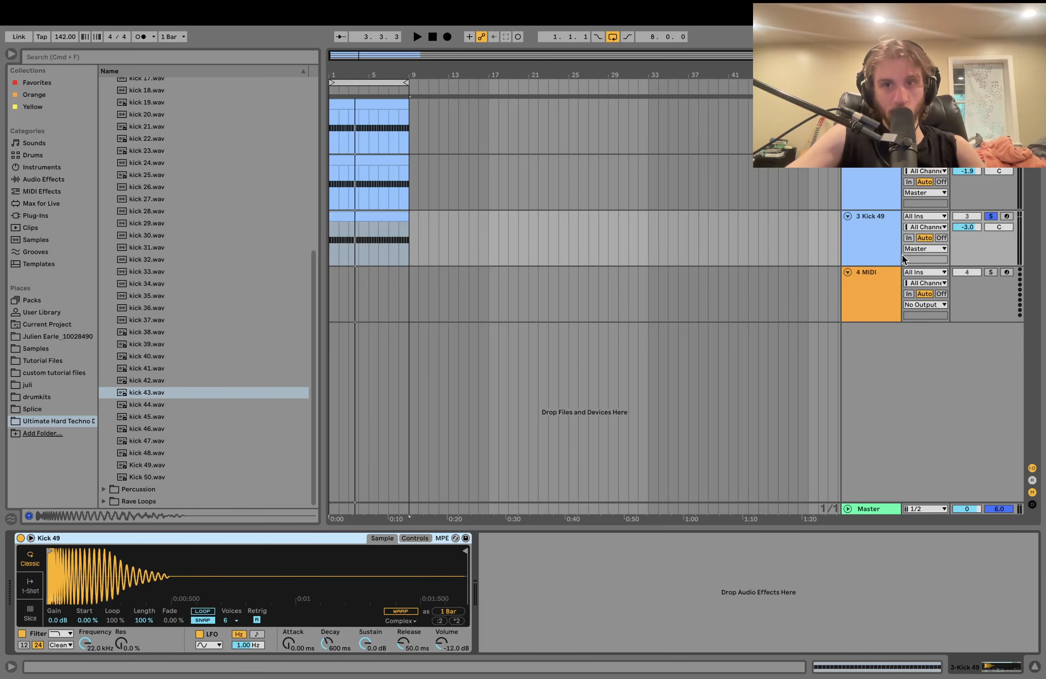
# Step: Enable Warp on the duplicated Kick 49 sample, double its length twice and play it back
pyautogui.press('space')
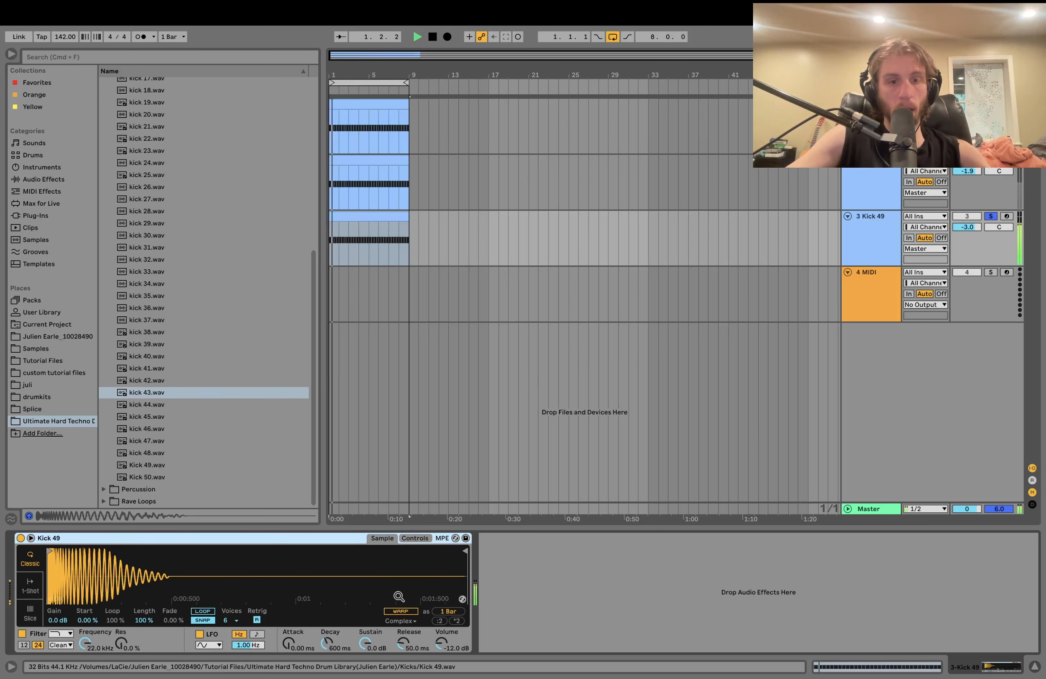
pyautogui.click(400, 612)
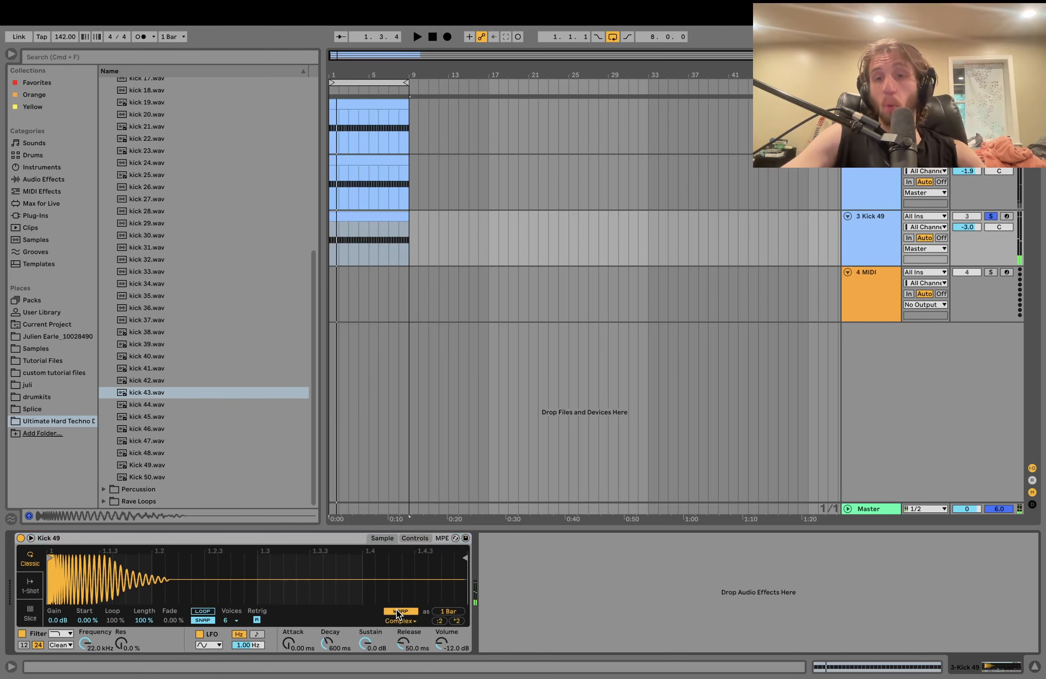
pyautogui.click(459, 622)
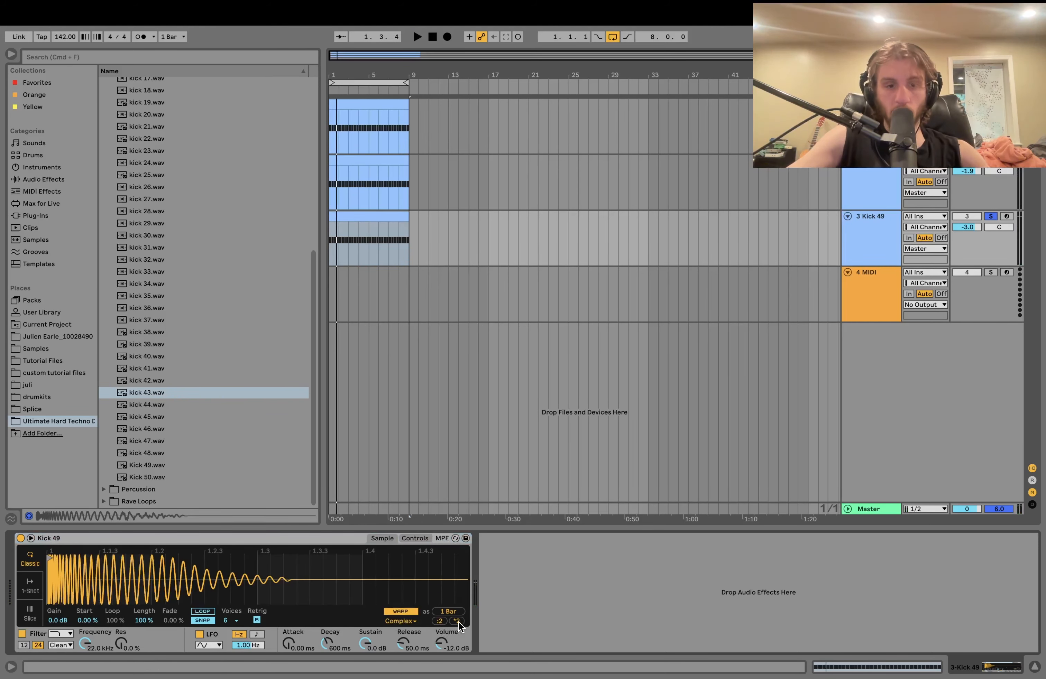
pyautogui.click(458, 622)
pyautogui.press('space')
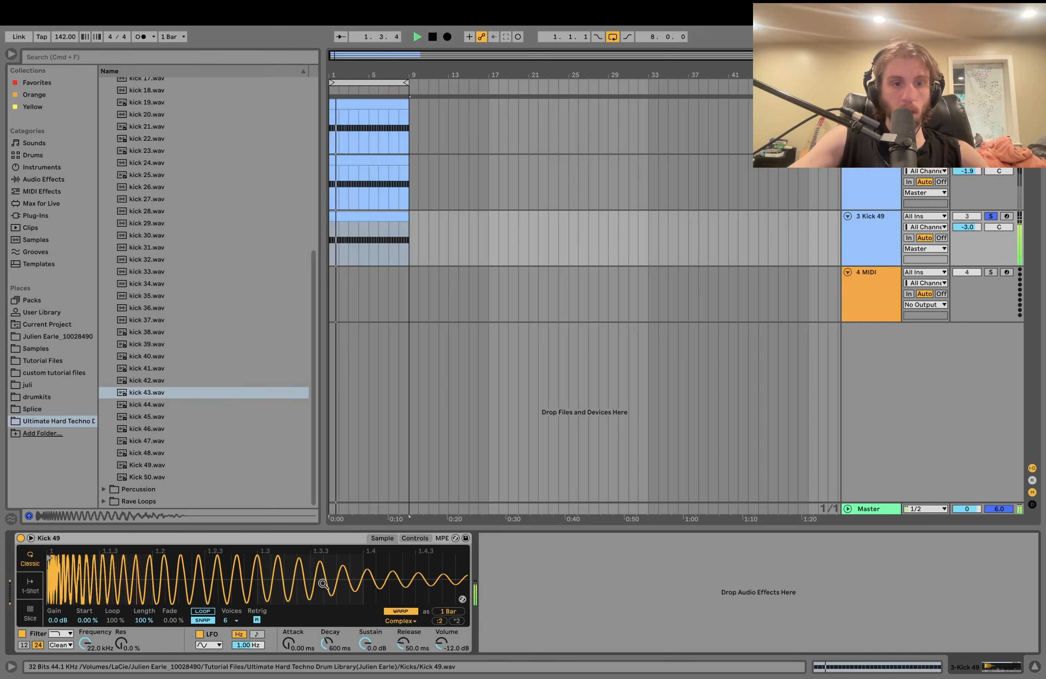
# Step: Low-pass the duplicated Kick 49 sample with the filter at 259 Hz and 13% resonance
pyautogui.moveTo(176, 589); pyautogui.dragTo(176, 554)
pyautogui.click(412, 538)
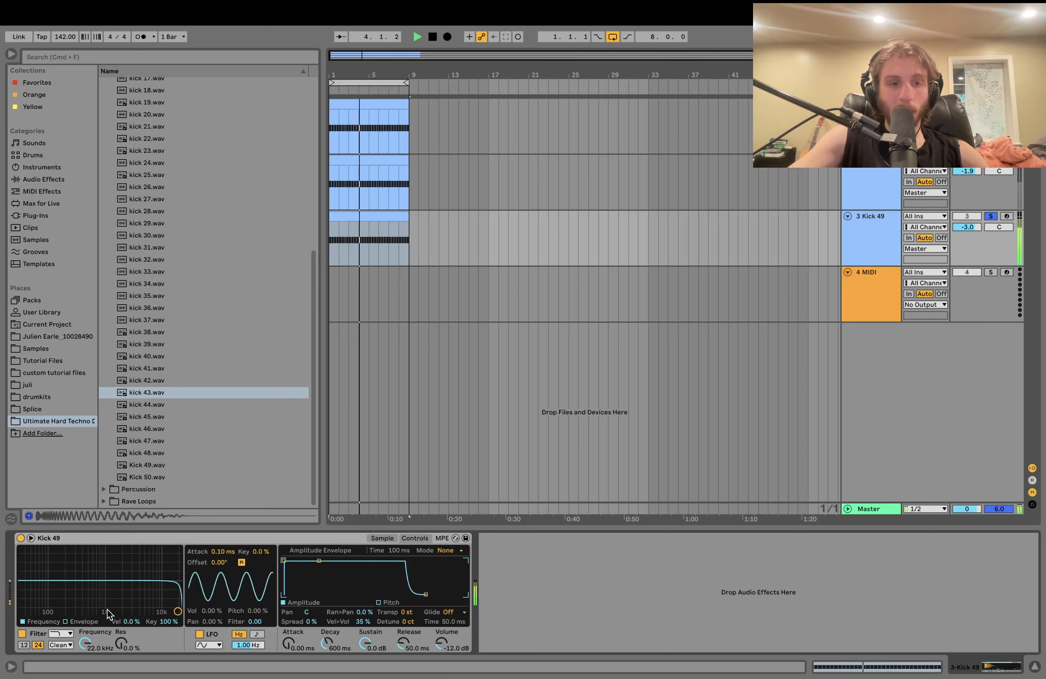
pyautogui.moveTo(87, 601); pyautogui.dragTo(73, 604)
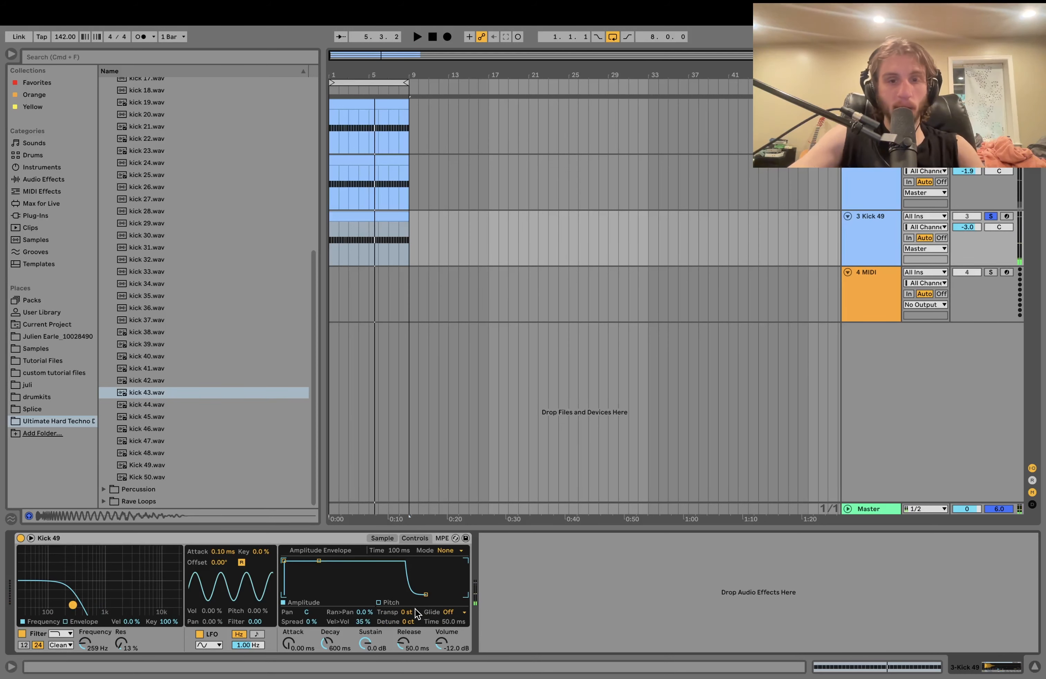
# Step: Transpose the duplicated Kick 49 by -10 st and set its sampler volume to -10.7 dB during playback
pyautogui.moveTo(414, 612); pyautogui.dragTo(414, 621)
pyautogui.press('space')
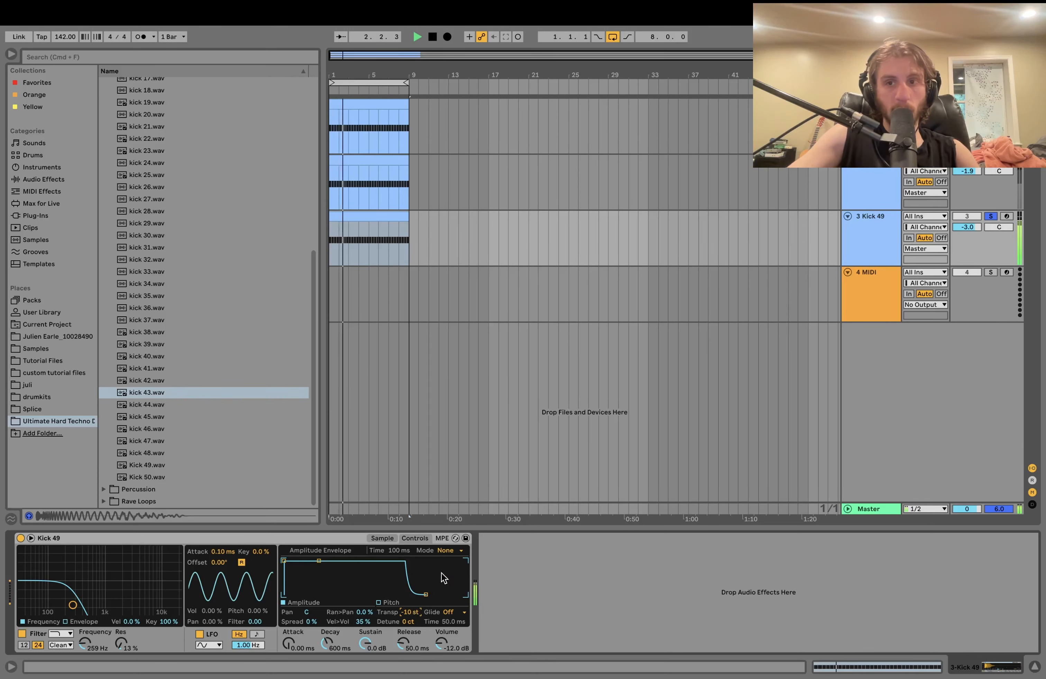
pyautogui.click(437, 657)
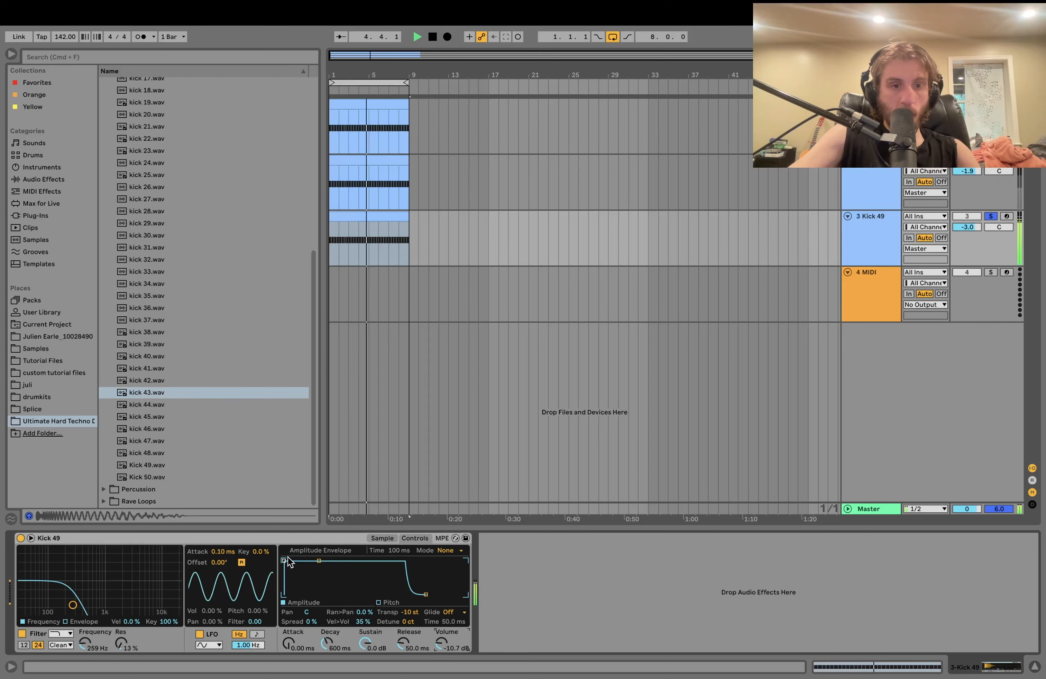
# Step: Switch the duplicated Kick 49 sample to 1-Shot mode and set Fade In to 185 ms
pyautogui.click(382, 538)
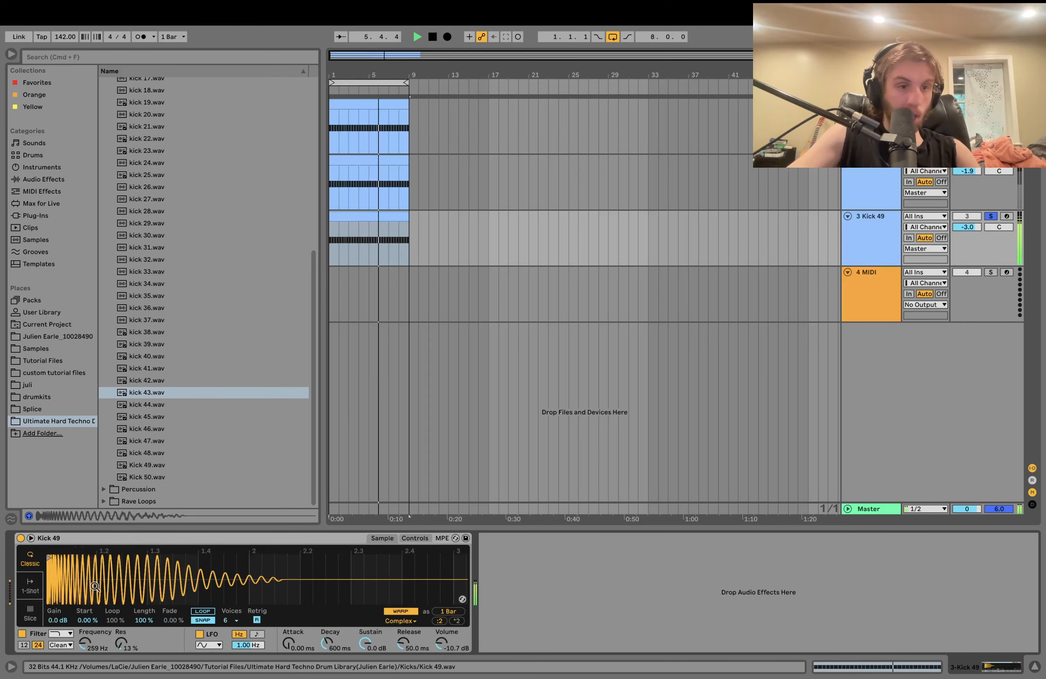
pyautogui.click(30, 586)
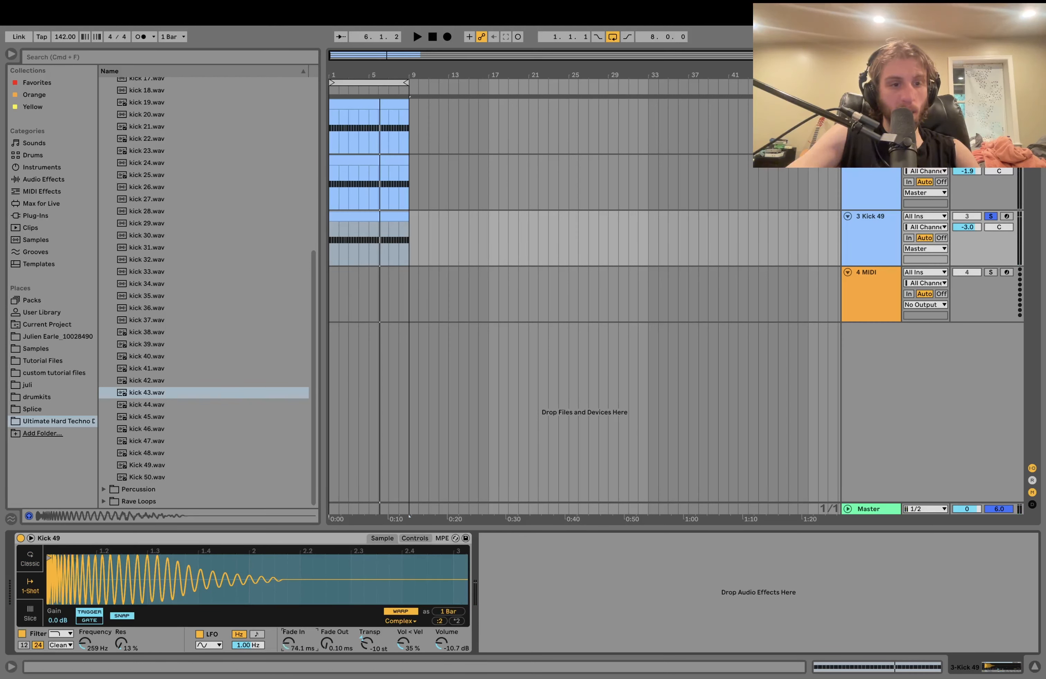
pyautogui.moveTo(289, 643); pyautogui.dragTo(289, 628)
pyautogui.press('space')
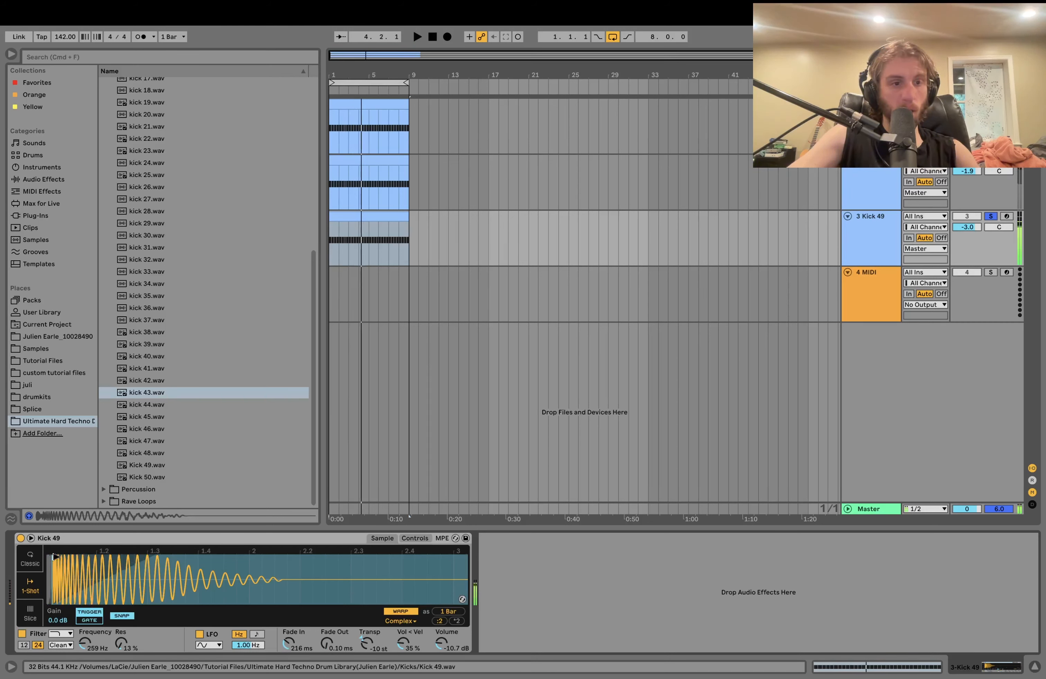
pyautogui.press('space')
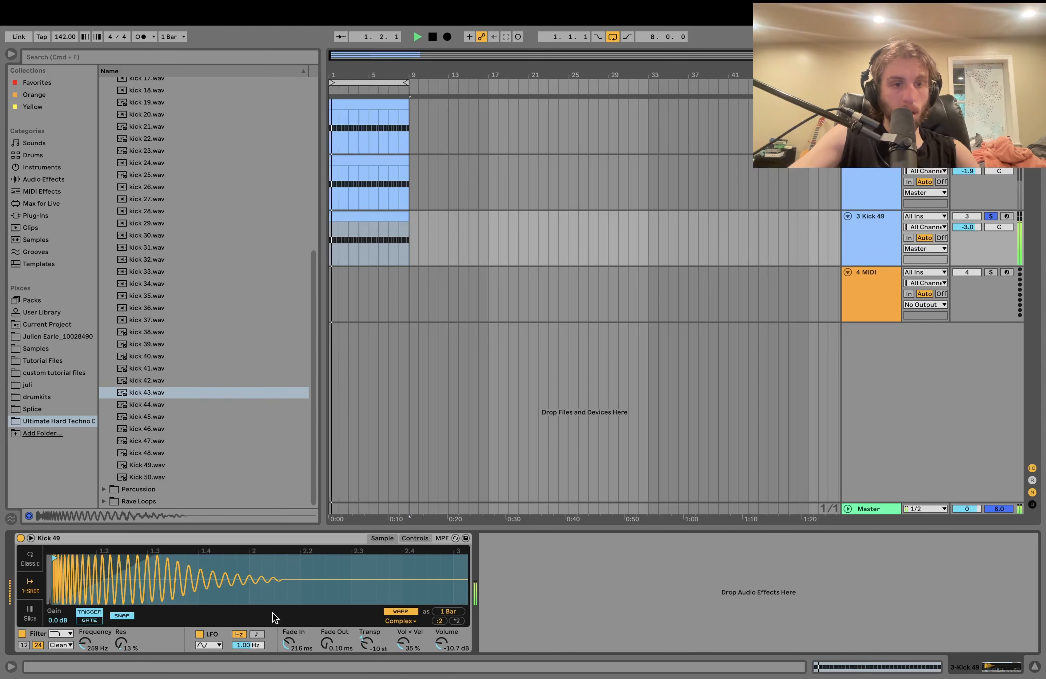
pyautogui.moveTo(289, 643); pyautogui.dragTo(288, 649)
pyautogui.press('space')
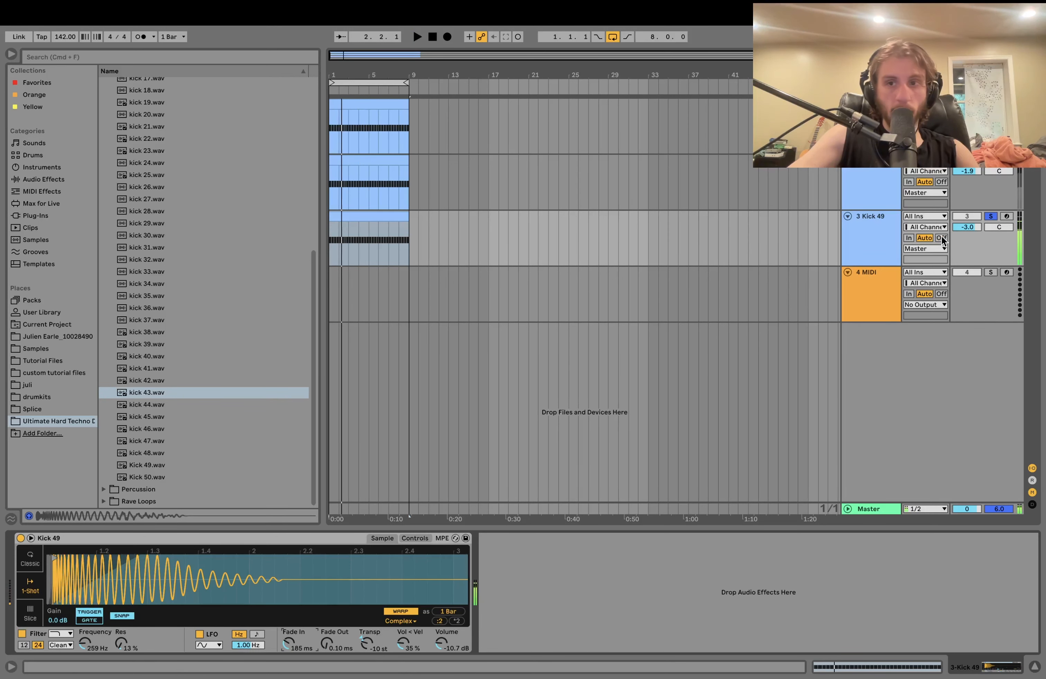
# Step: Lower the duplicated Kick 49 track to -4.2 dB while comparing it in solo and together with the other kicks
pyautogui.click(991, 216)
pyautogui.press('space')
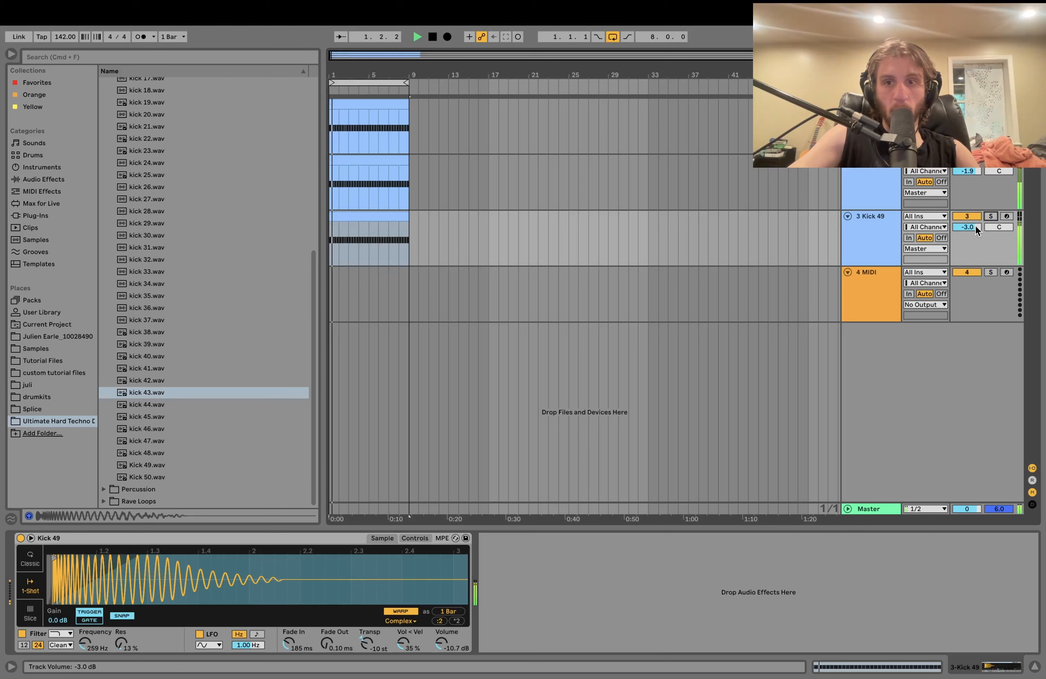
pyautogui.moveTo(974, 225); pyautogui.dragTo(973, 226)
pyautogui.click(875, 225)
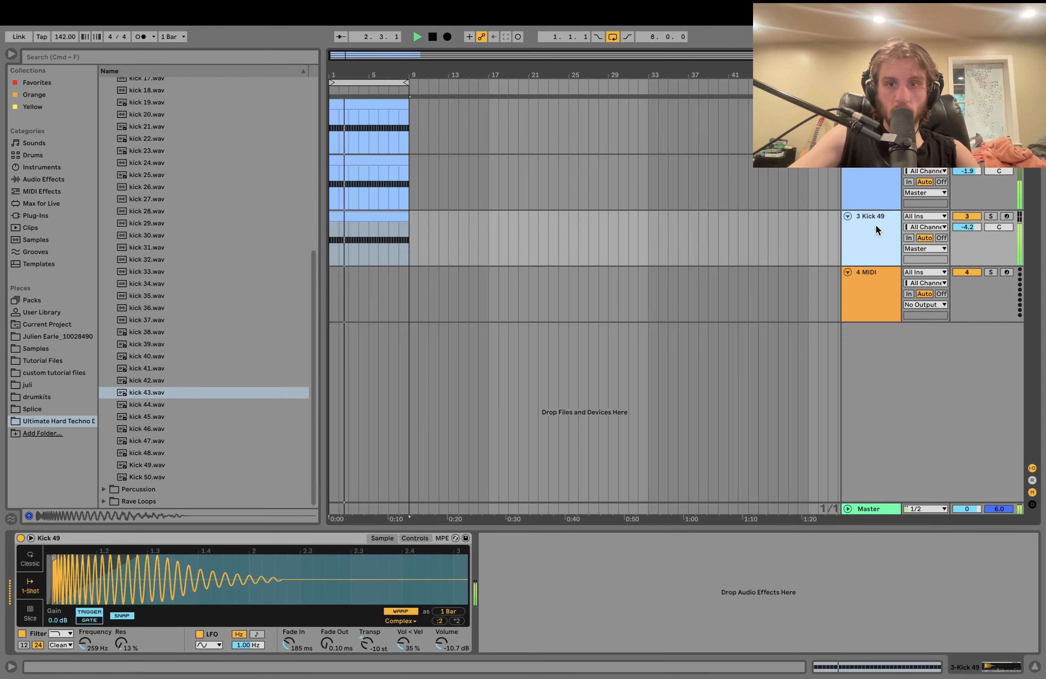
pyautogui.click(991, 217)
pyautogui.click(990, 217)
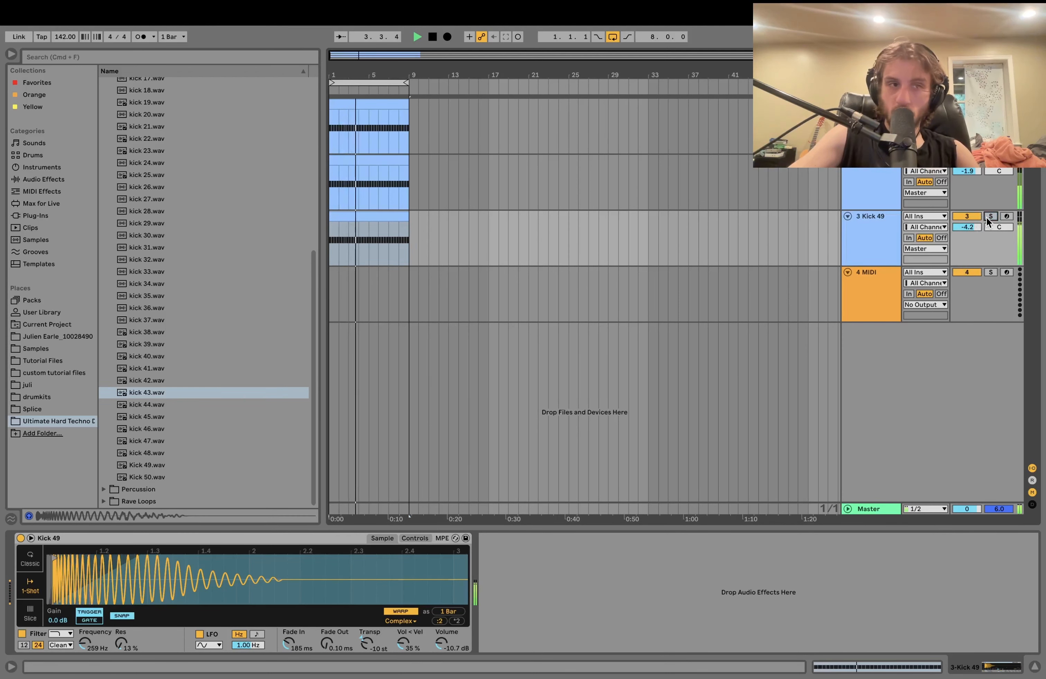
pyautogui.press('space')
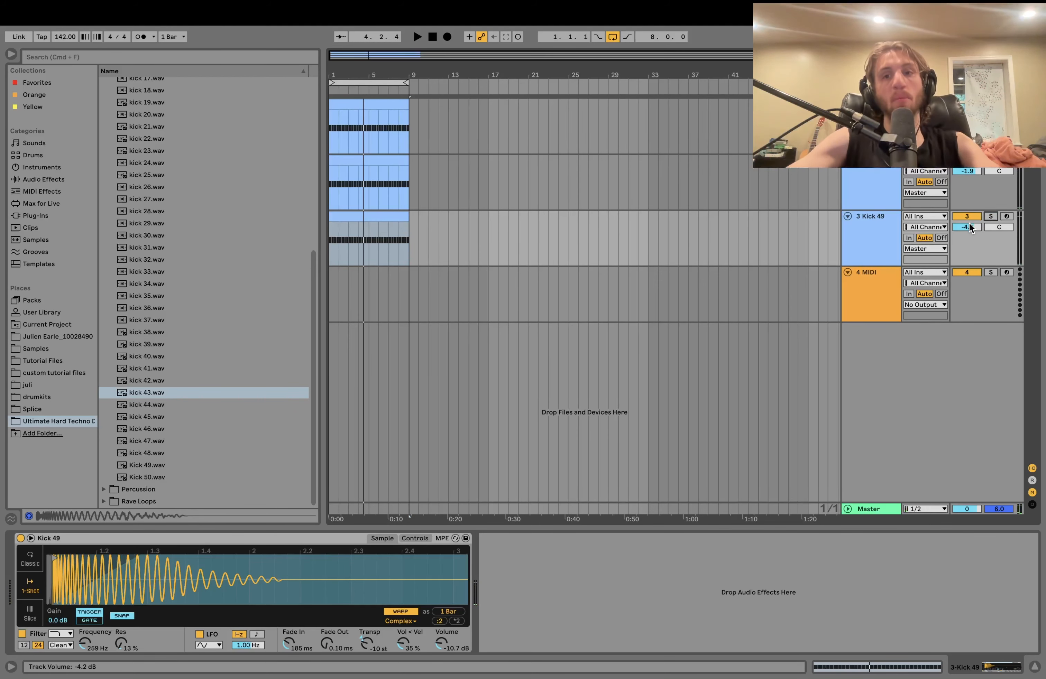
pyautogui.press('space')
pyautogui.press('space')
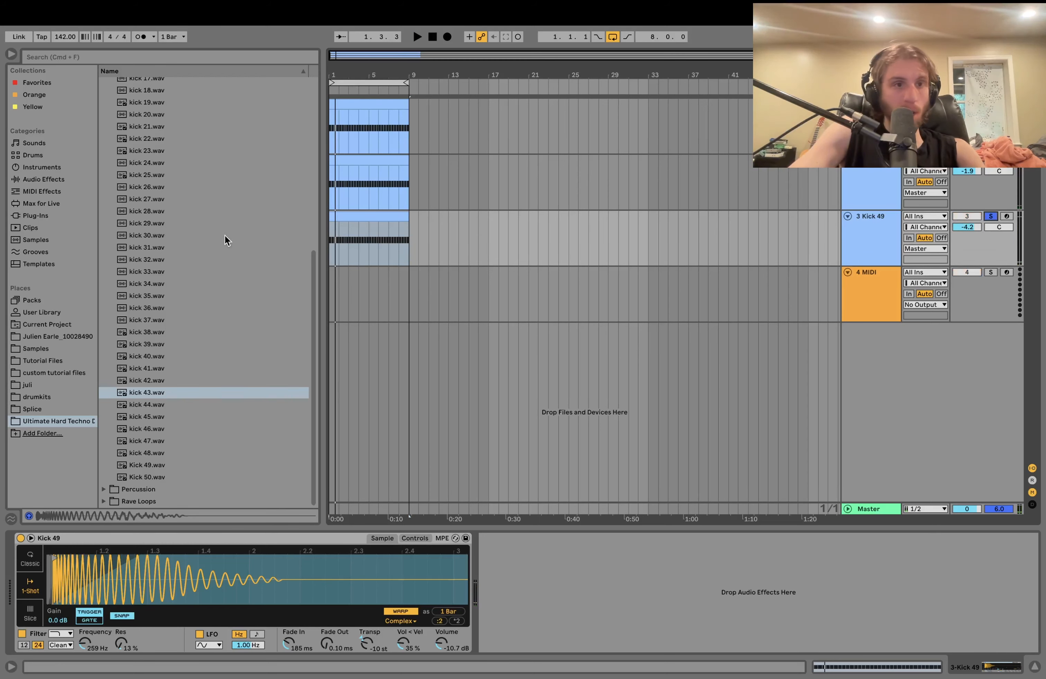
# Step: Add a Reverb to the duplicated Kick 49 track with Size 0.71 and Decay Time 814 ms
pyautogui.click(44, 179)
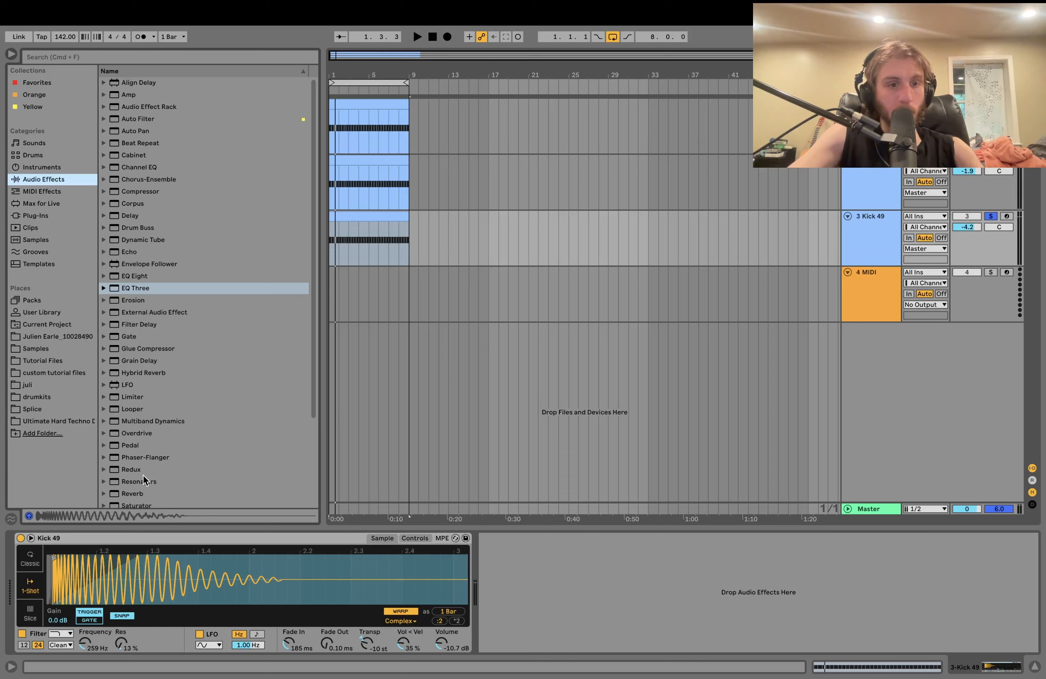
pyautogui.doubleClick(144, 495)
pyautogui.press('space')
pyautogui.moveTo(614, 597); pyautogui.dragTo(650, 643)
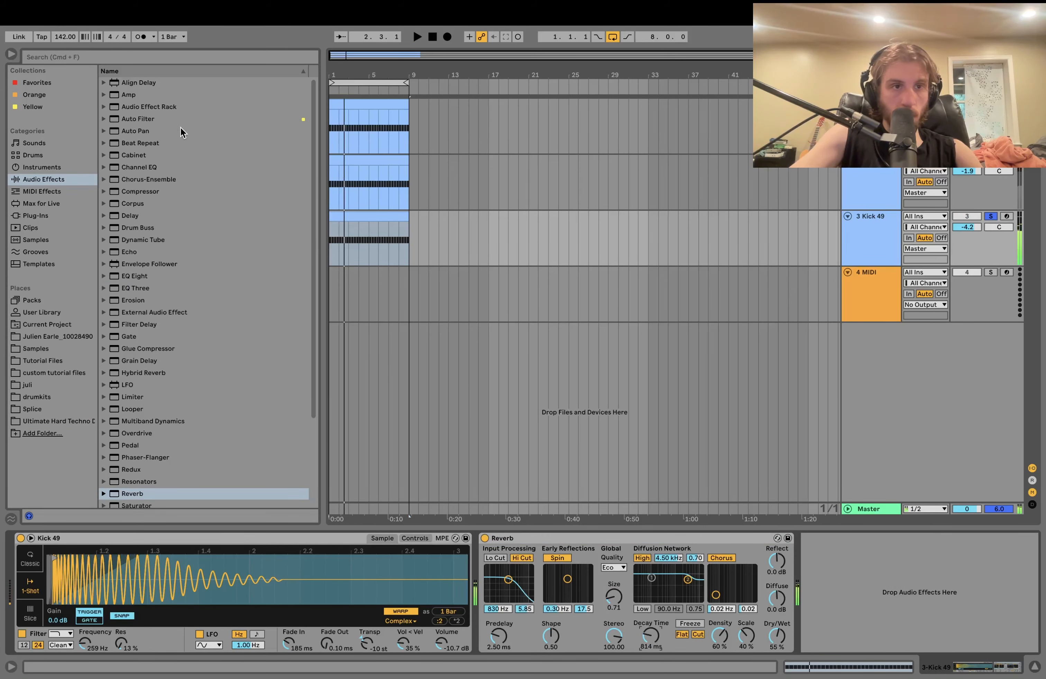
# Step: Add an Amp set to Rock after the Reverb, and play the unsoloed track with the other kicks
pyautogui.moveTo(129, 94); pyautogui.dragTo(806, 595)
pyautogui.click(874, 612)
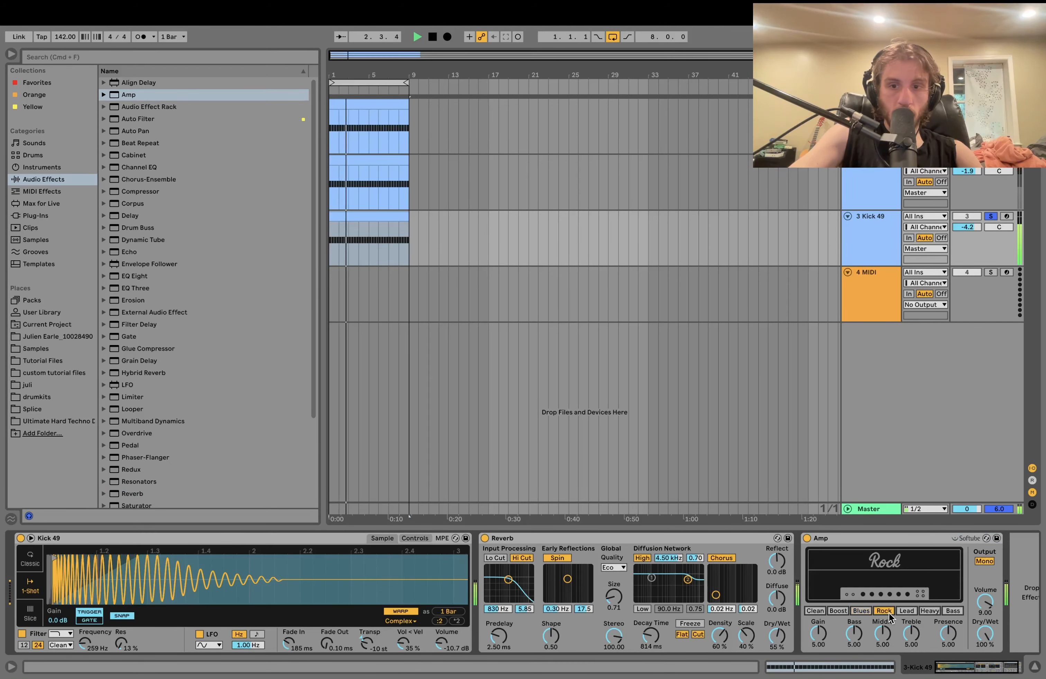
pyautogui.click(990, 216)
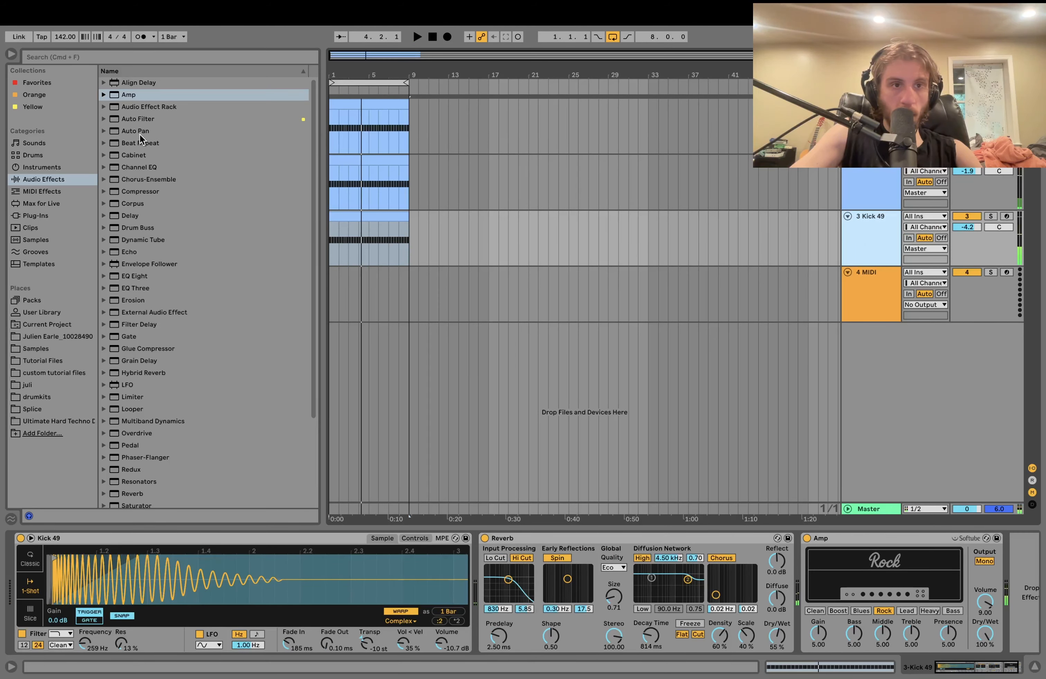
pyautogui.press('space')
pyautogui.press('space')
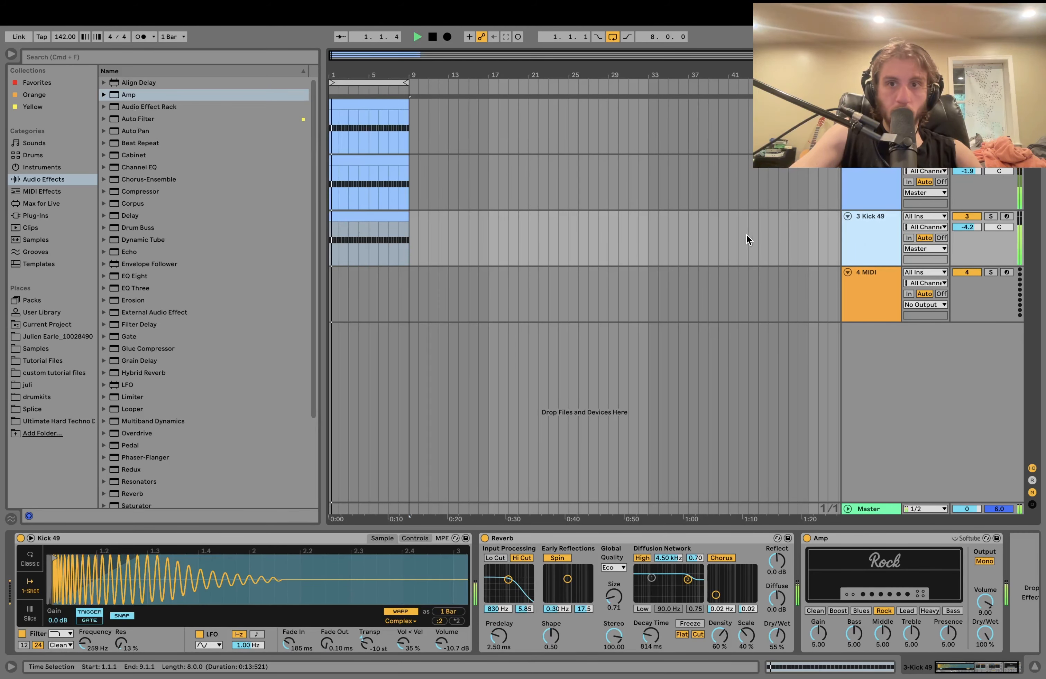
pyautogui.press('space')
pyautogui.press('space')
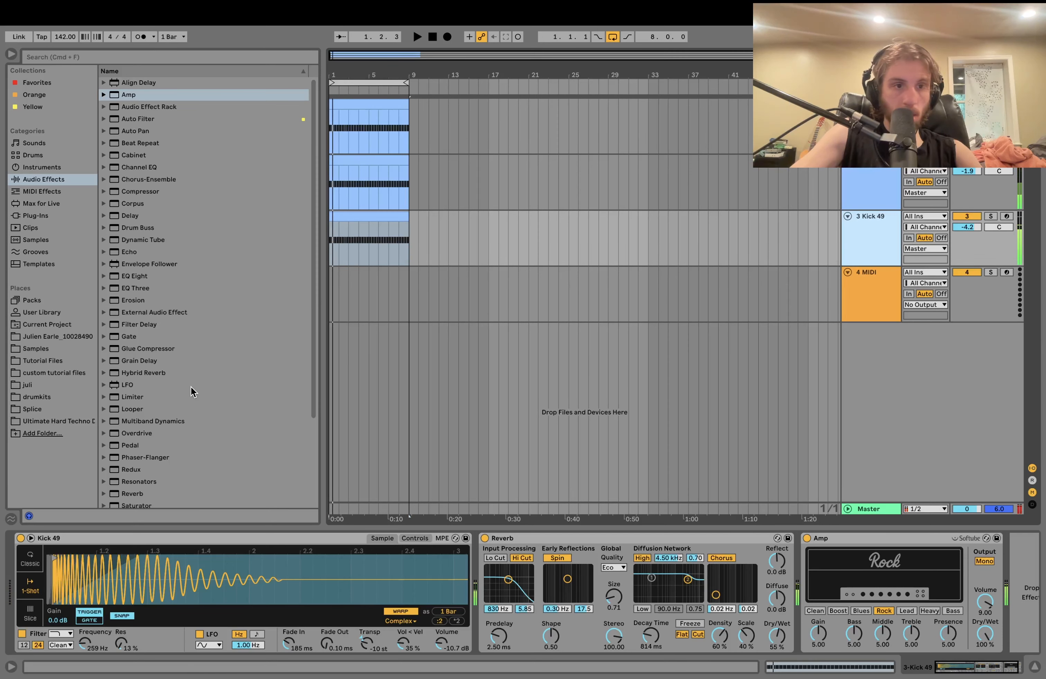
# Step: Add an Auto Pan after the Amp with an inverted sawtooth wave, 0° Phase and a tempo-synced Rate of 1/4
pyautogui.scroll(-5, 132, 465)
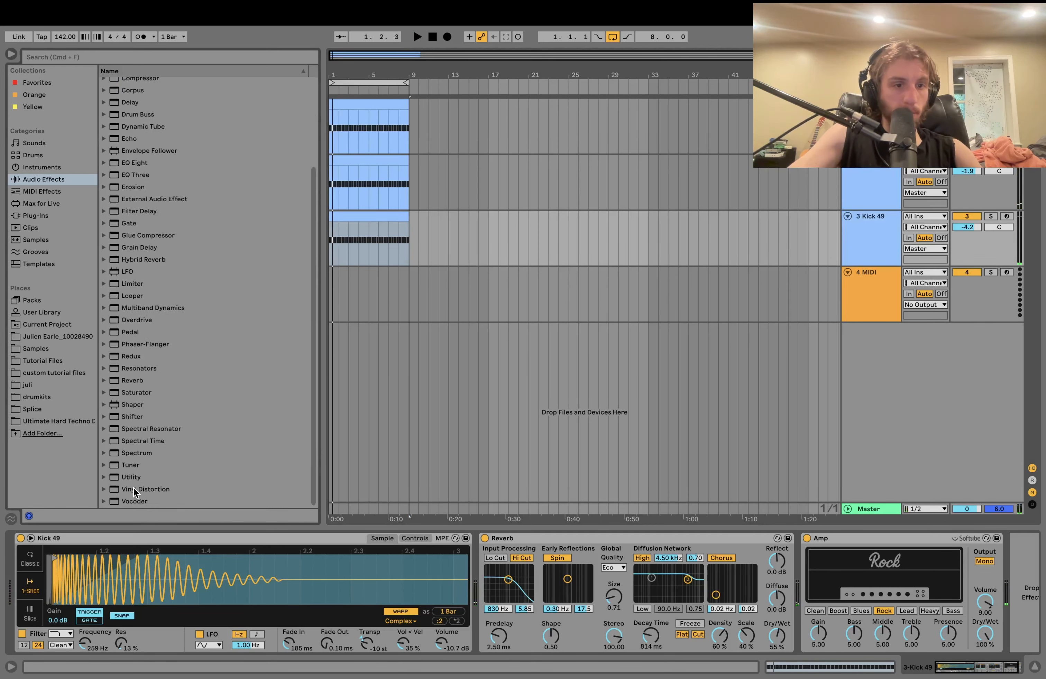
pyautogui.scroll(5, 196, 234)
pyautogui.doubleClick(136, 132)
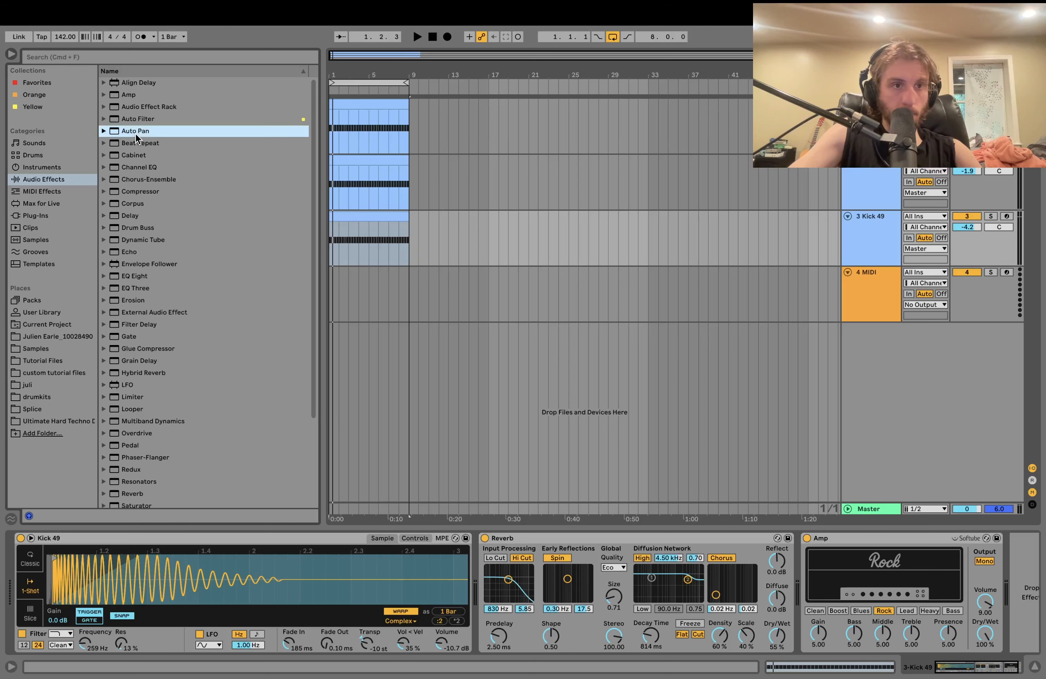
pyautogui.moveTo(981, 602); pyautogui.dragTo(982, 635)
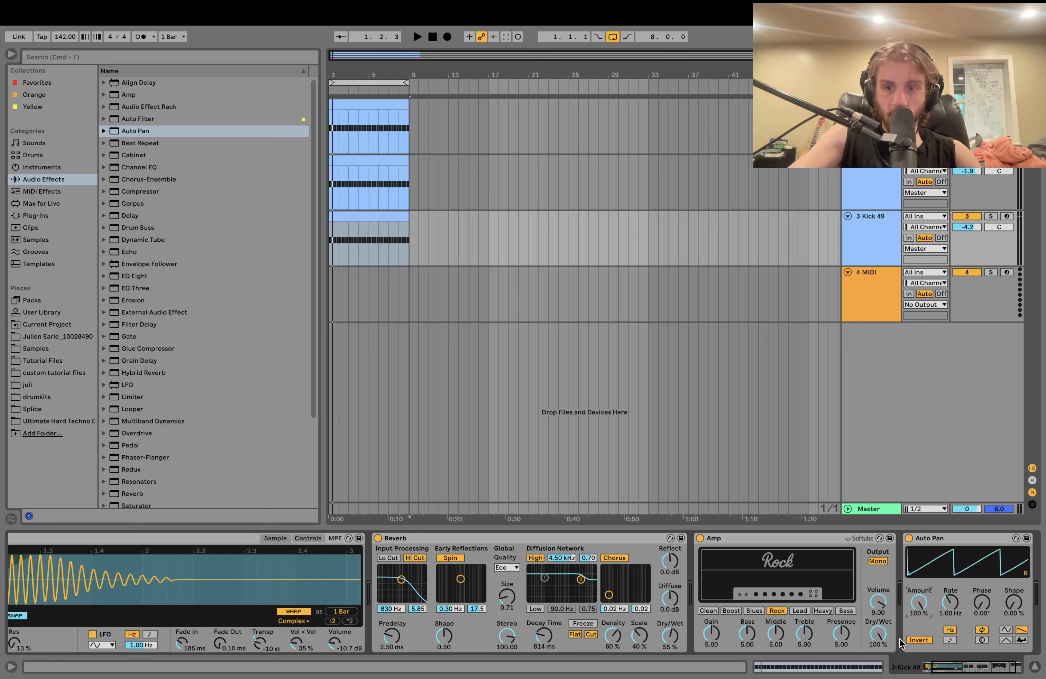
pyautogui.click(950, 640)
pyautogui.moveTo(954, 602); pyautogui.dragTo(954, 537)
# Step: Set the duplicated Kick 49 track to -4.1 dB and switch its Amp to Blues during playback
pyautogui.press('space')
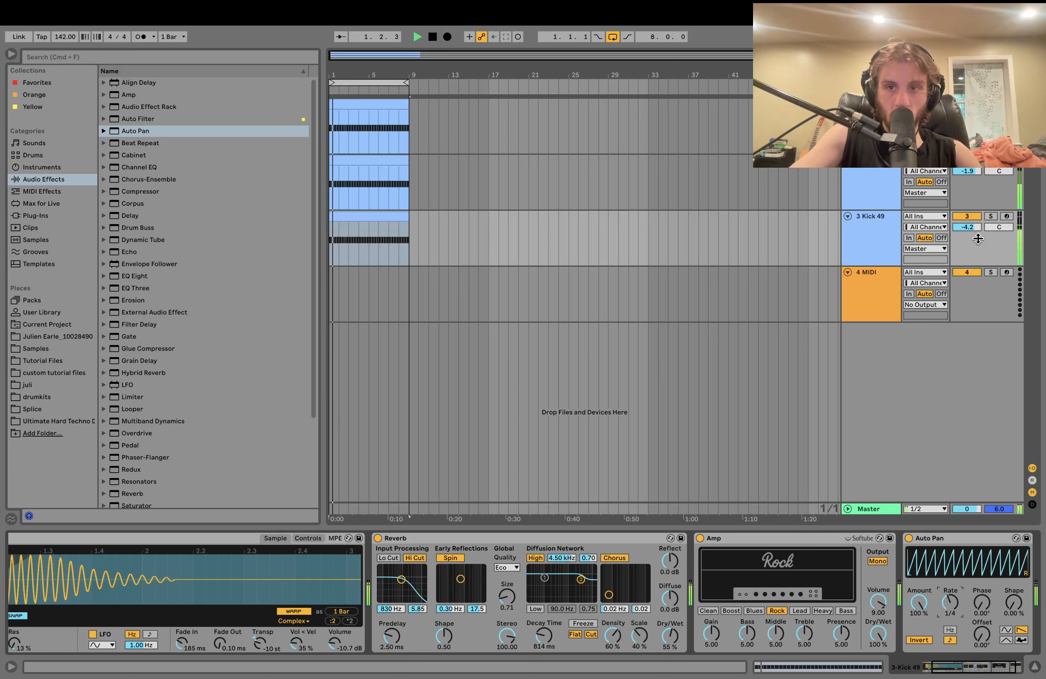
pyautogui.moveTo(976, 230); pyautogui.dragTo(976, 229)
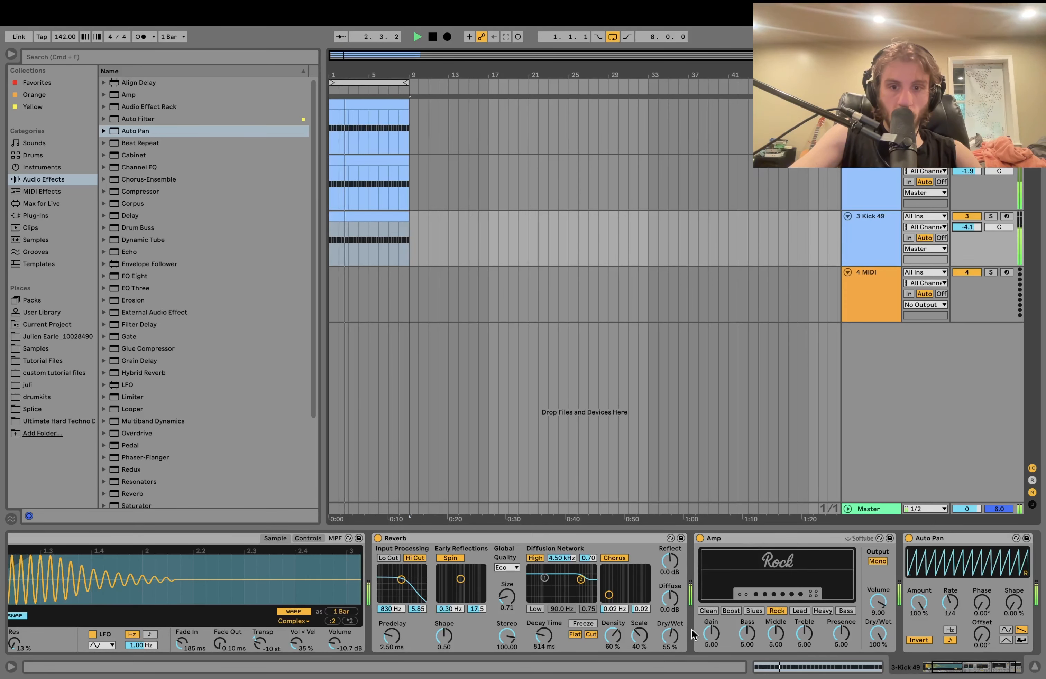
pyautogui.click(754, 610)
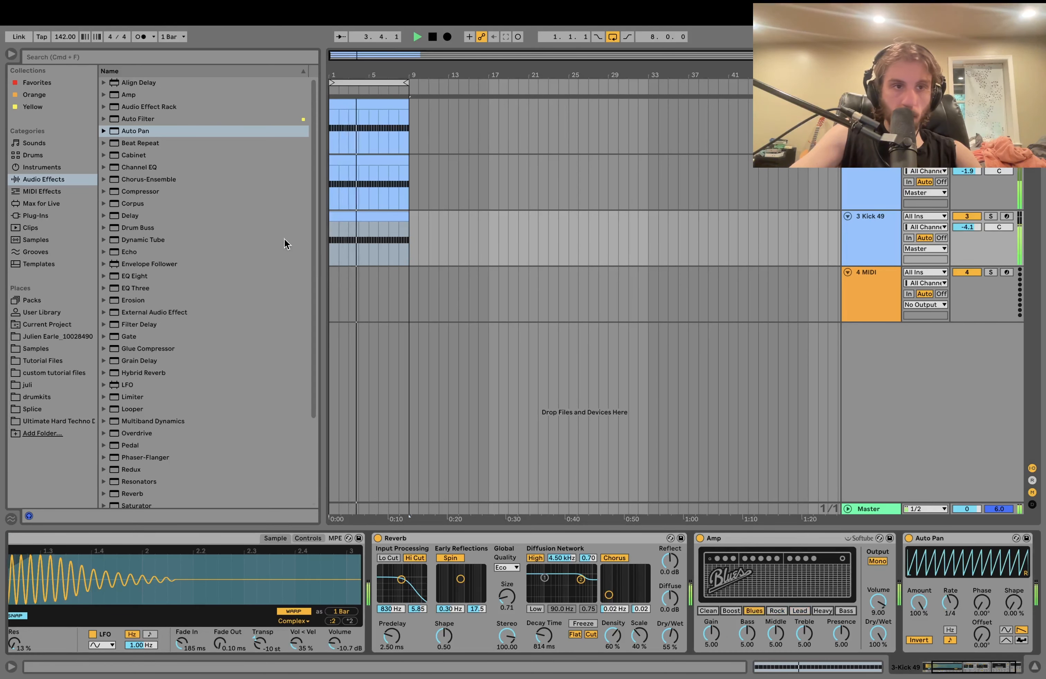
# Step: Insert a low-pass Auto Filter between the Amp and Auto Pan at 613 Hz with 6.6% resonance, and play it back
pyautogui.moveTo(146, 119); pyautogui.dragTo(876, 611)
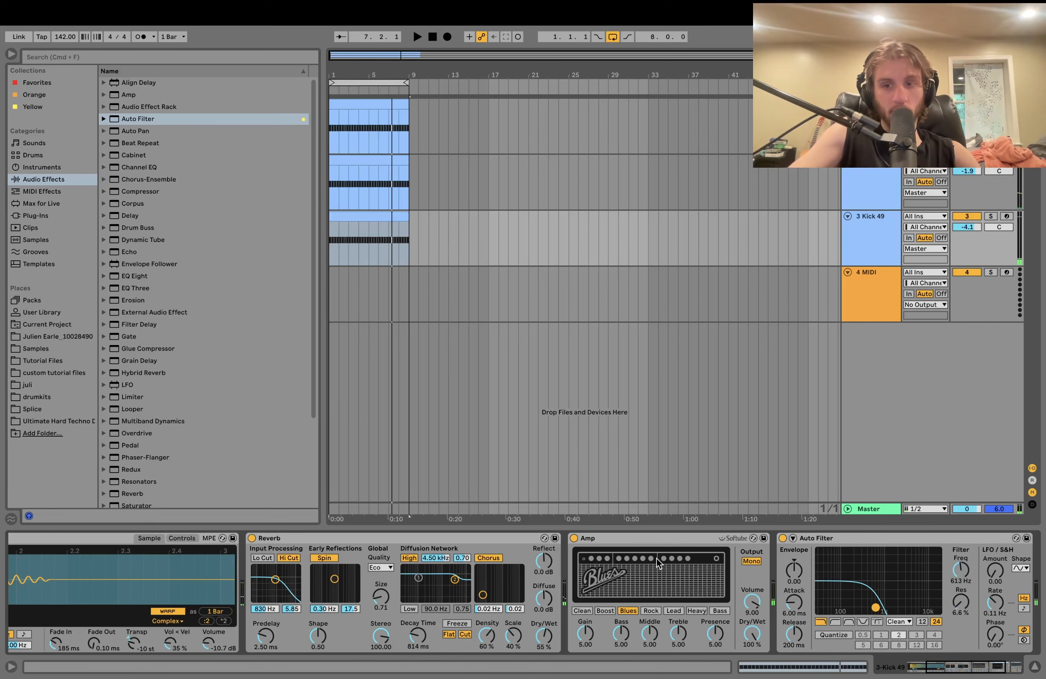
pyautogui.press('space')
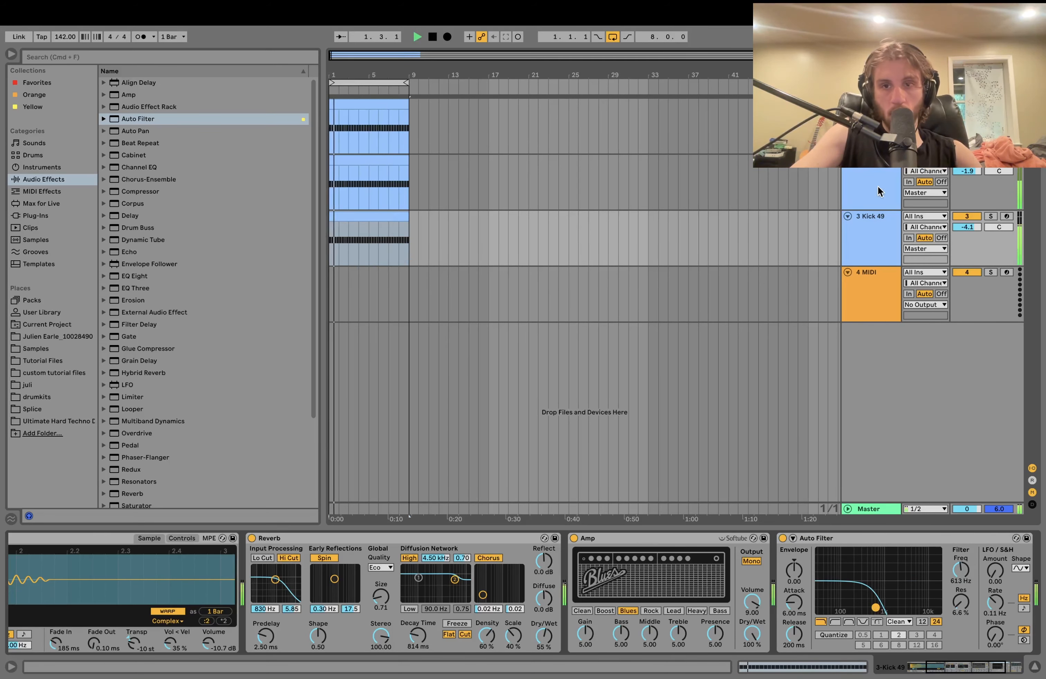
# Step: Raise the original Kick 49 track to -2.0 dB and kick 43 to -0.9 dB together
pyautogui.click(871, 104)
pyautogui.click(871, 160)
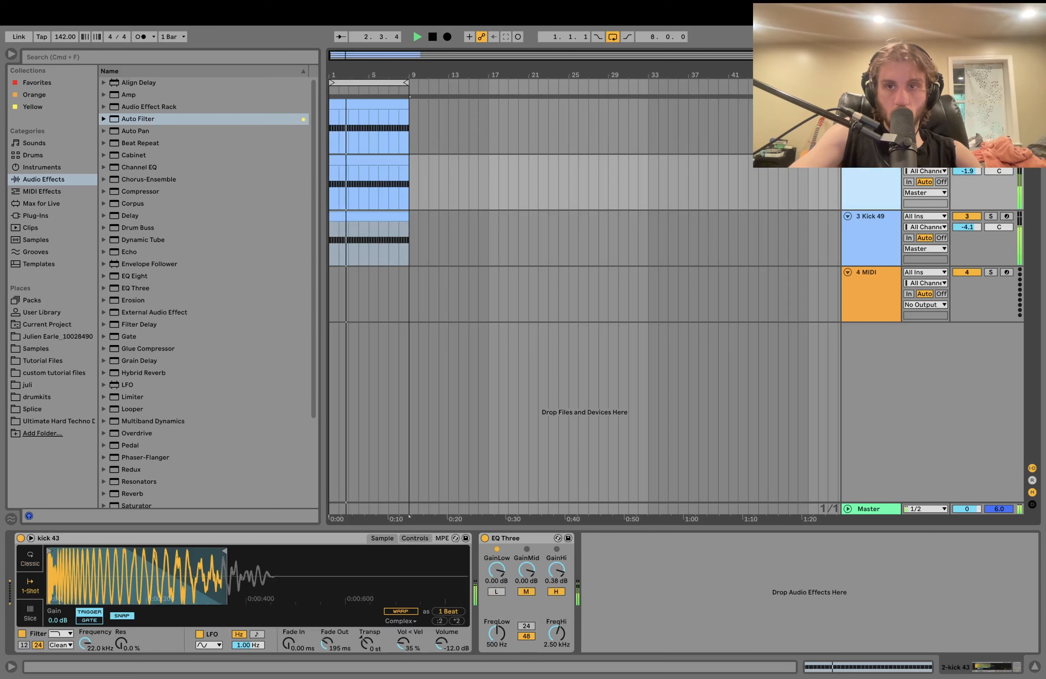
pyautogui.click(967, 115)
pyautogui.moveTo(967, 115); pyautogui.dragTo(967, 111)
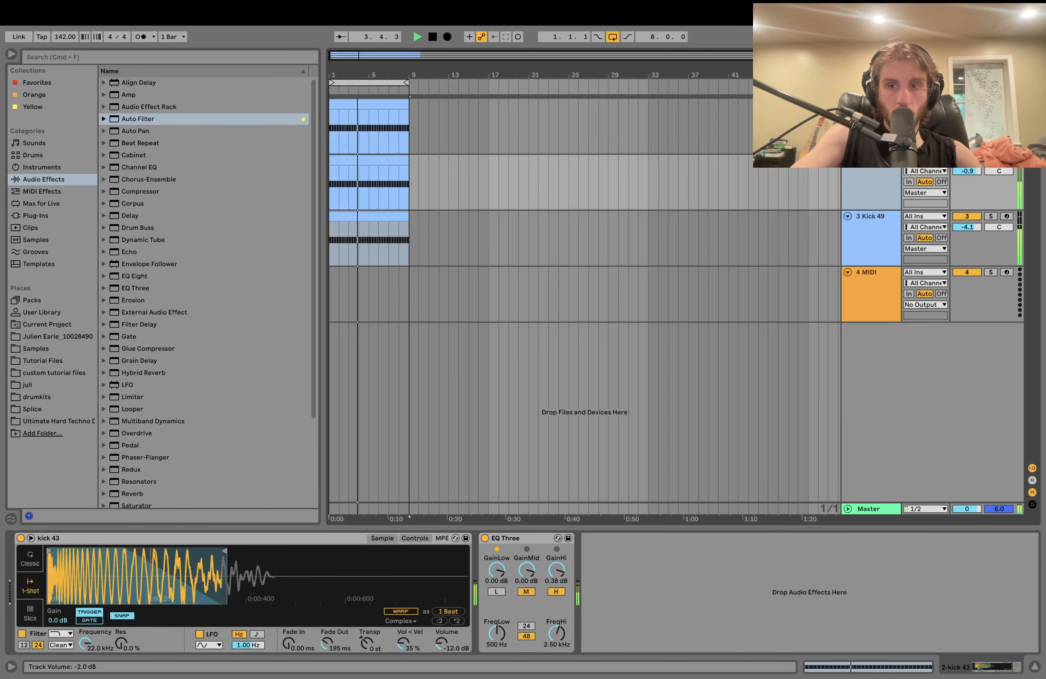
# Step: Stop playback and group the three kick tracks
pyautogui.press('space')
pyautogui.keyDown('shift'); pyautogui.click(868, 231); pyautogui.keyUp('shift')
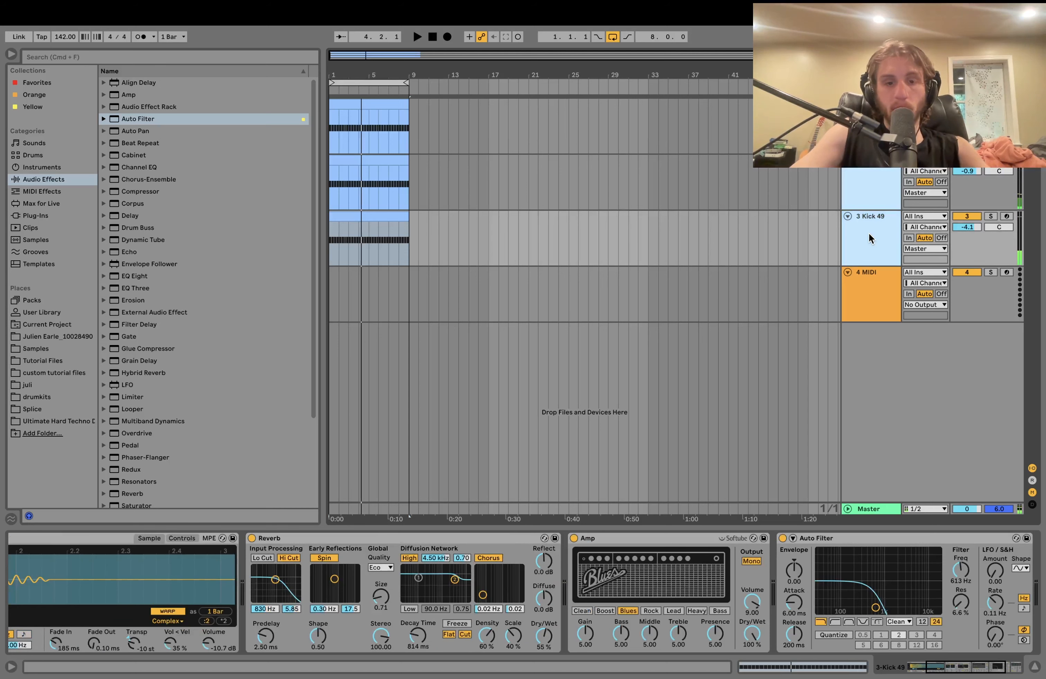
pyautogui.press('super+g')
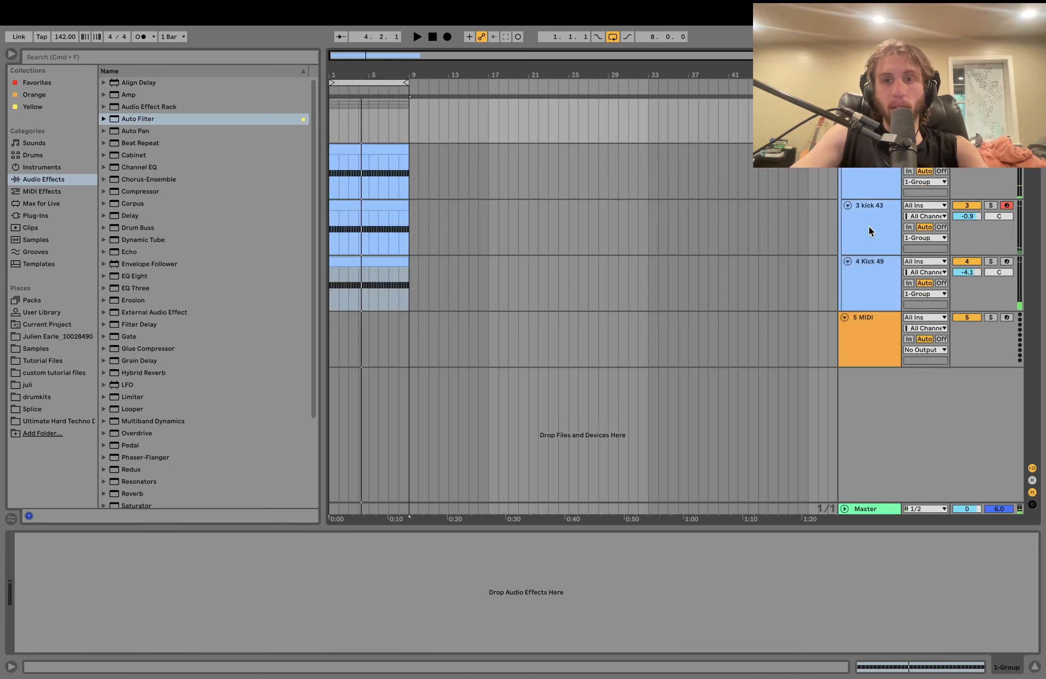
# Step: Add a Limiter to the kick group with Ceiling at 0.00 dB and Gain at 2.70 dB
pyautogui.doubleClick(129, 398)
pyautogui.moveTo(71, 564); pyautogui.dragTo(70, 564)
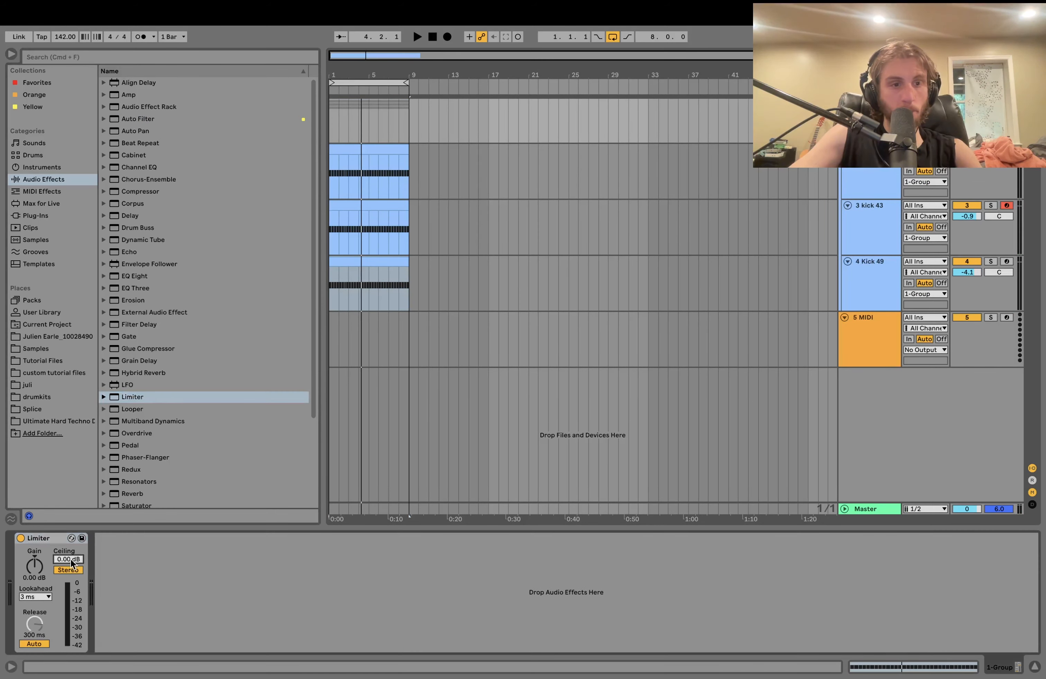
pyautogui.press('space')
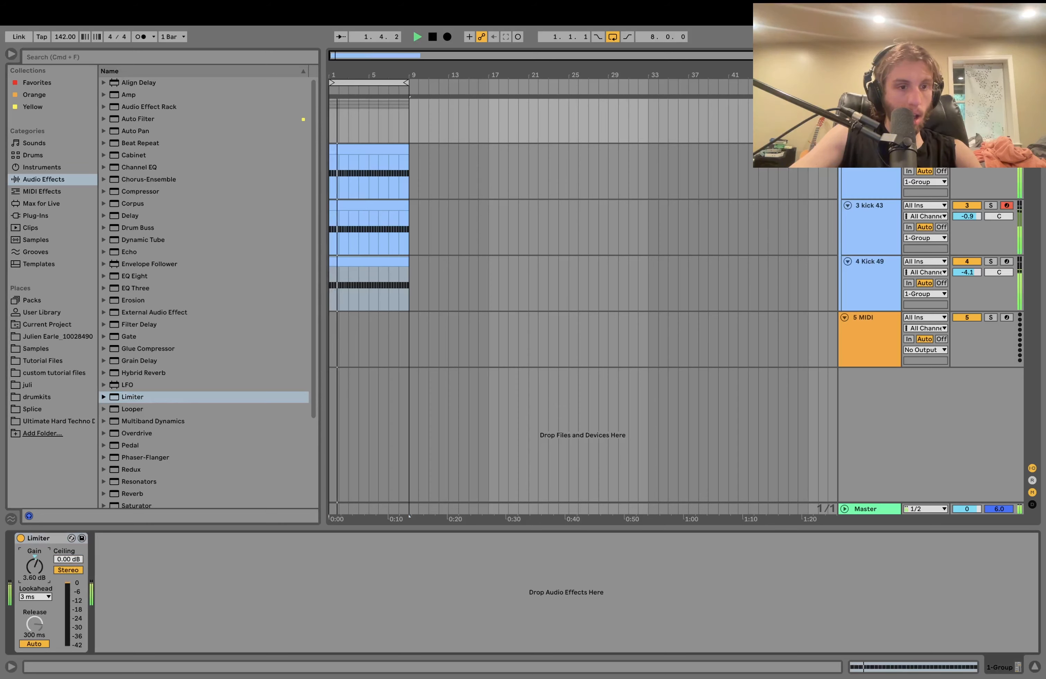
pyautogui.moveTo(35, 580); pyautogui.dragTo(38, 576)
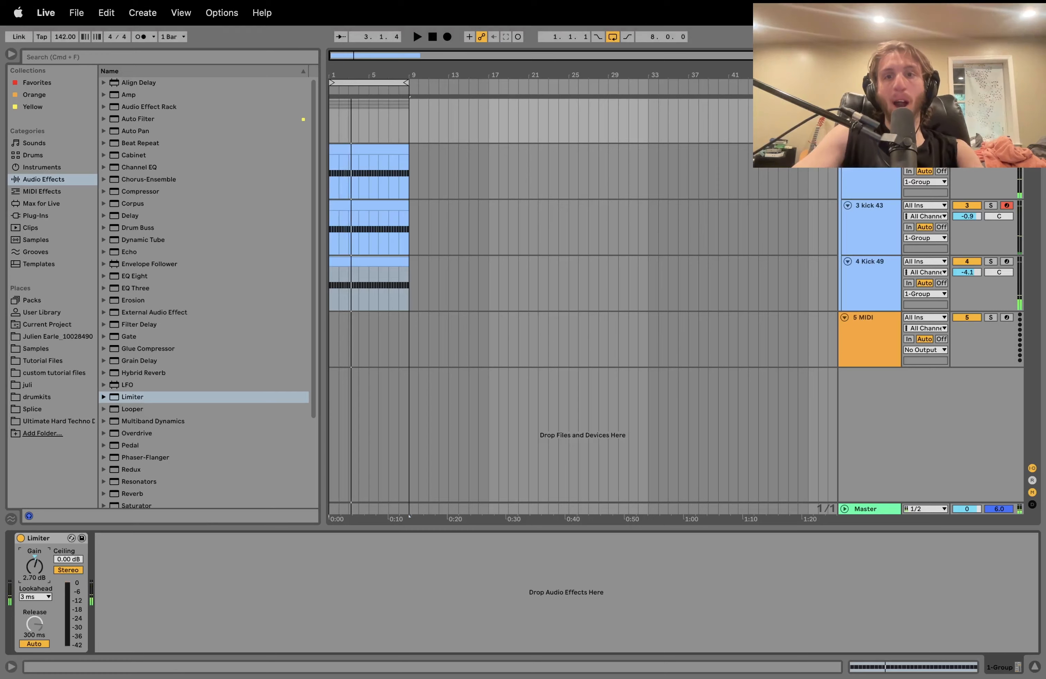
# Step: Select the empty MIDI track 5 and open the Hihats & Cymbals folder of the Ultimate Hard Techno sample library
pyautogui.click(854, 351)
pyautogui.click(86, 421)
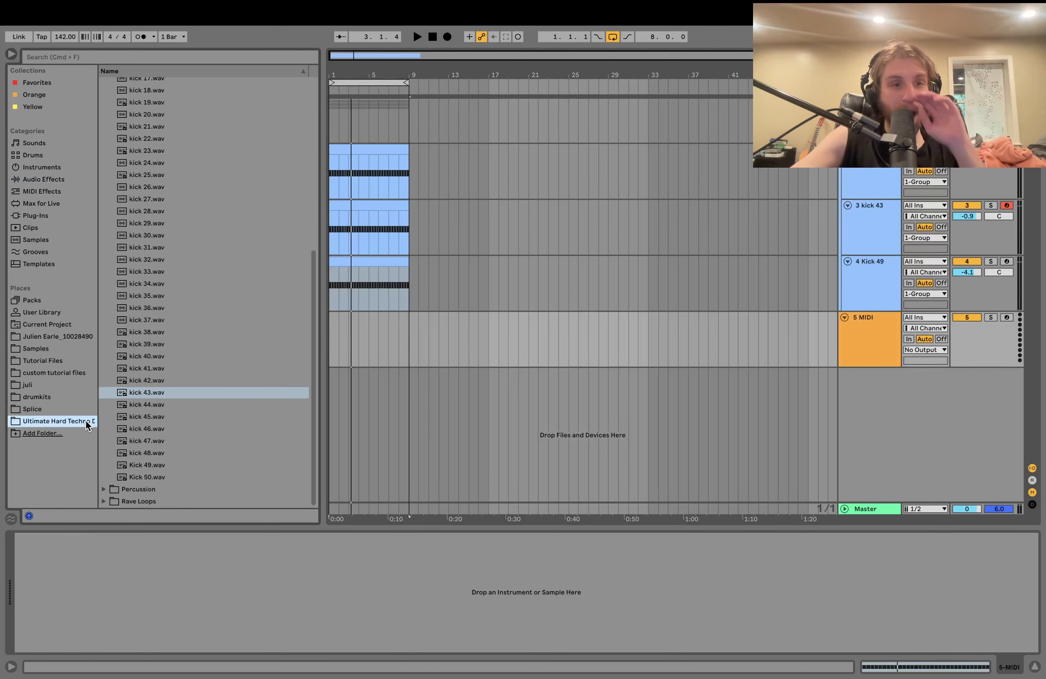
pyautogui.press('Left')
pyautogui.press('Up')
pyautogui.press('Up')
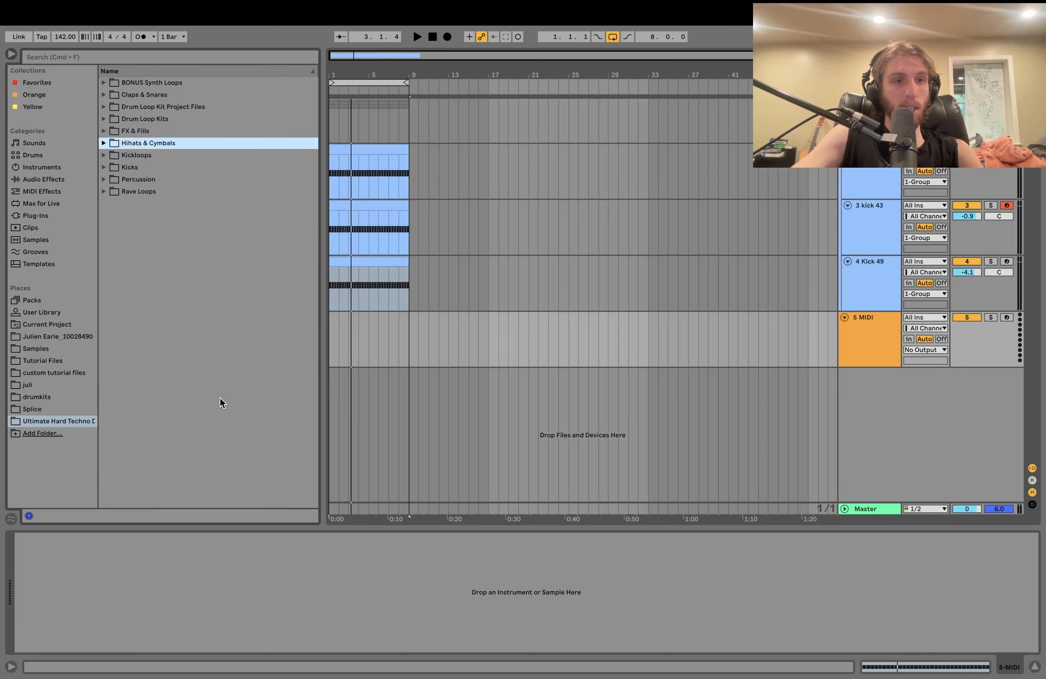
pyautogui.press('Up')
pyautogui.press('Up')
pyautogui.press('Down')
pyautogui.press('Down')
pyautogui.press('Right')
# Step: Audition several hi-hat samples and load Hihat 12 onto the empty MIDI track 5
pyautogui.click(220, 397)
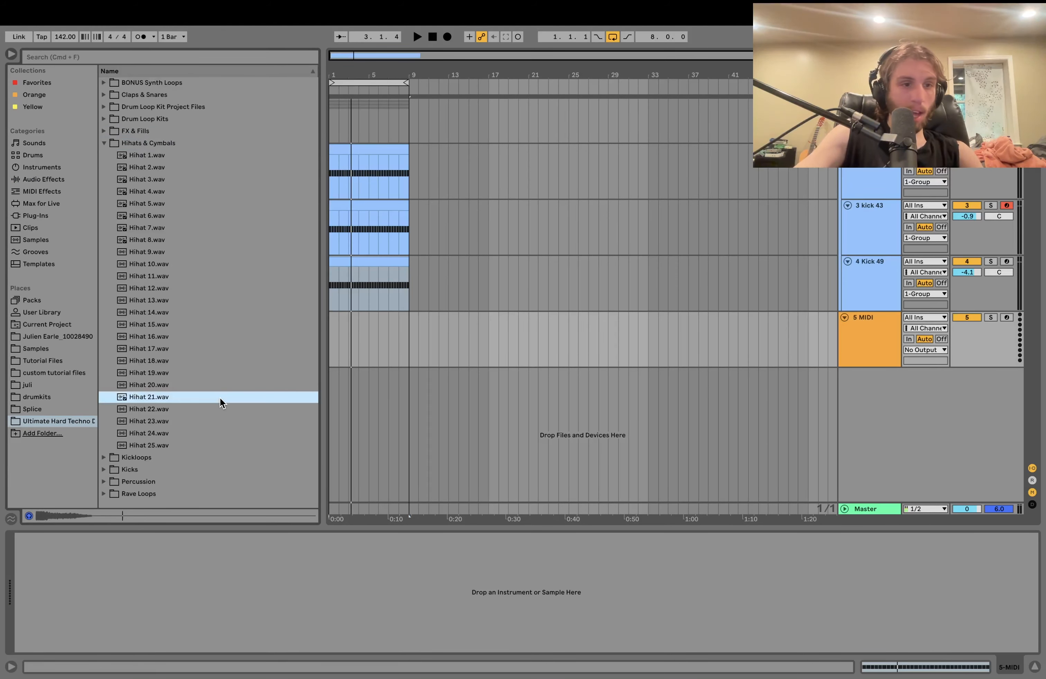
pyautogui.click(155, 265)
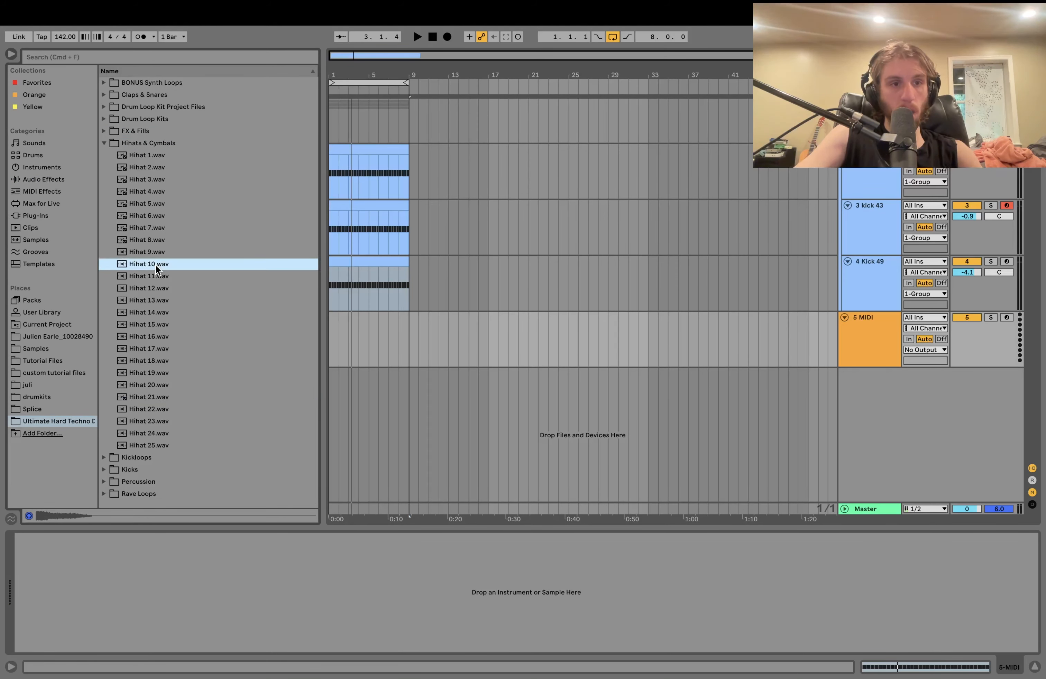
pyautogui.press('Down')
pyautogui.press('Down')
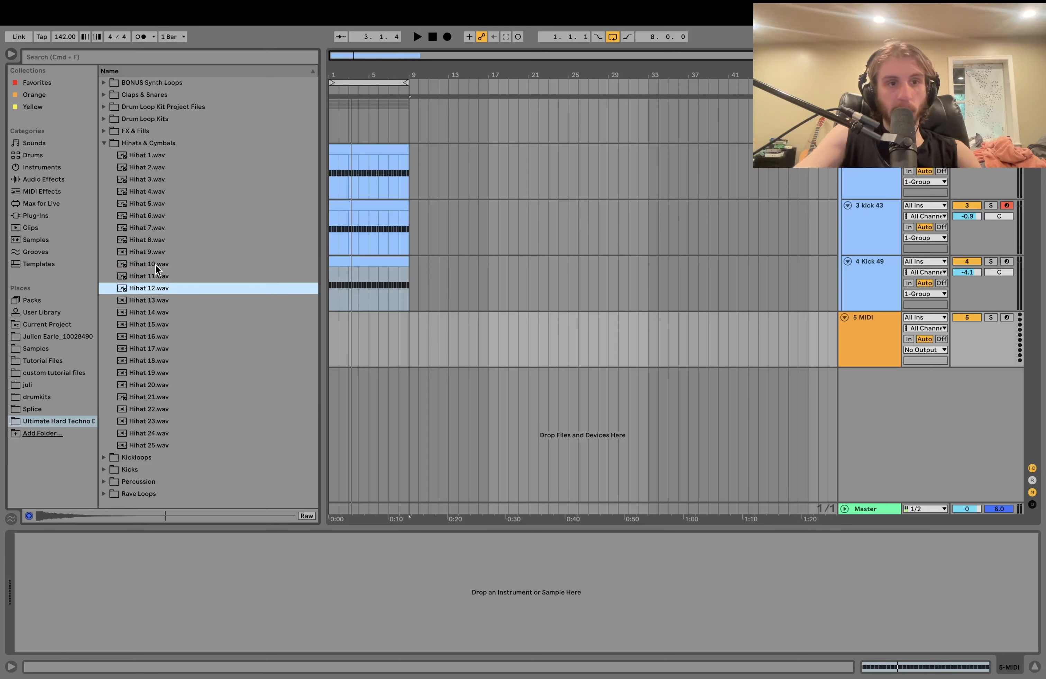
pyautogui.press('Return')
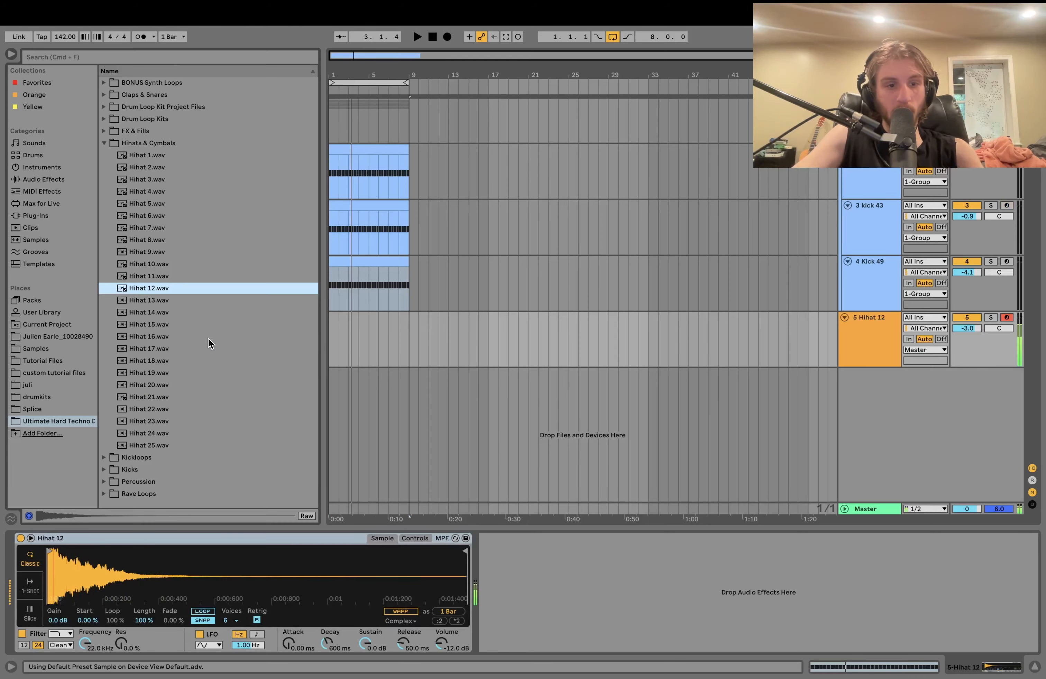
# Step: Create a four-bar MIDI clip on the Hihat 12 track and fill it with one-beat-long offbeat E3 notes starting at 1.1.3
pyautogui.moveTo(365, 341); pyautogui.dragTo(334, 339)
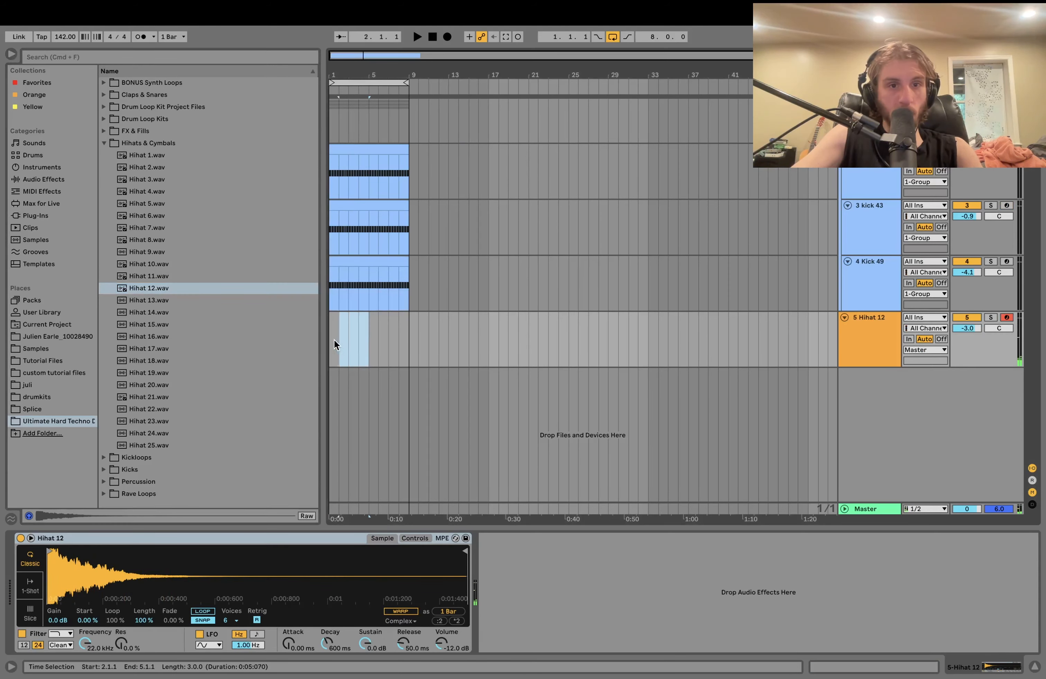
pyautogui.press('super+shift+m')
pyautogui.doubleClick(221, 477)
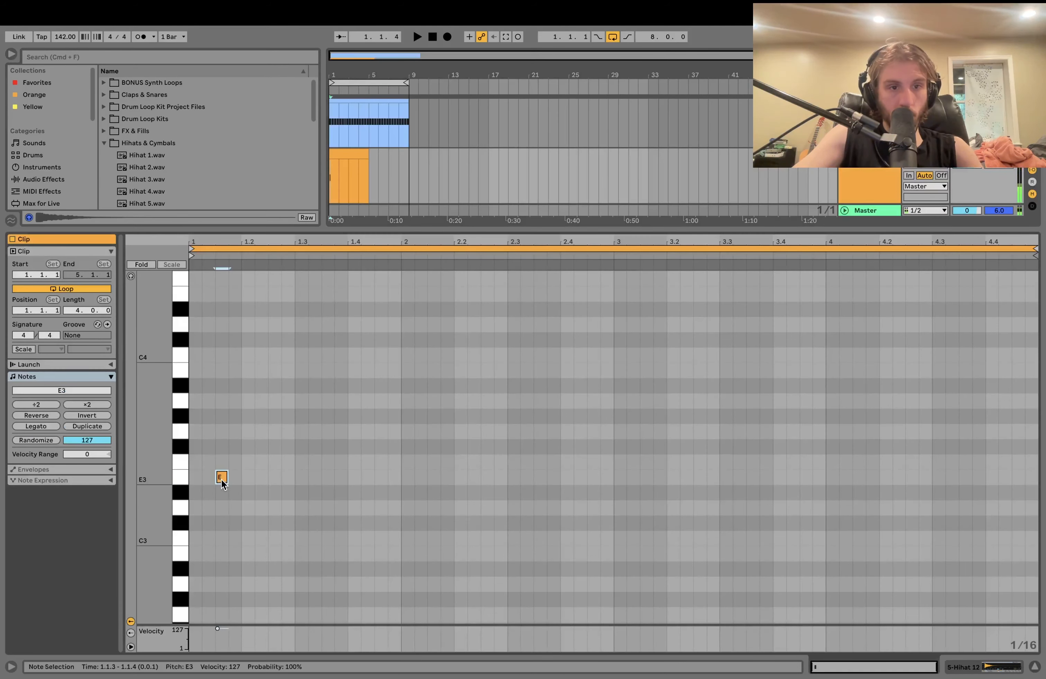
pyautogui.press('super+d')
pyautogui.press('super+d')
pyautogui.press('super+d')
pyautogui.press('super+d')
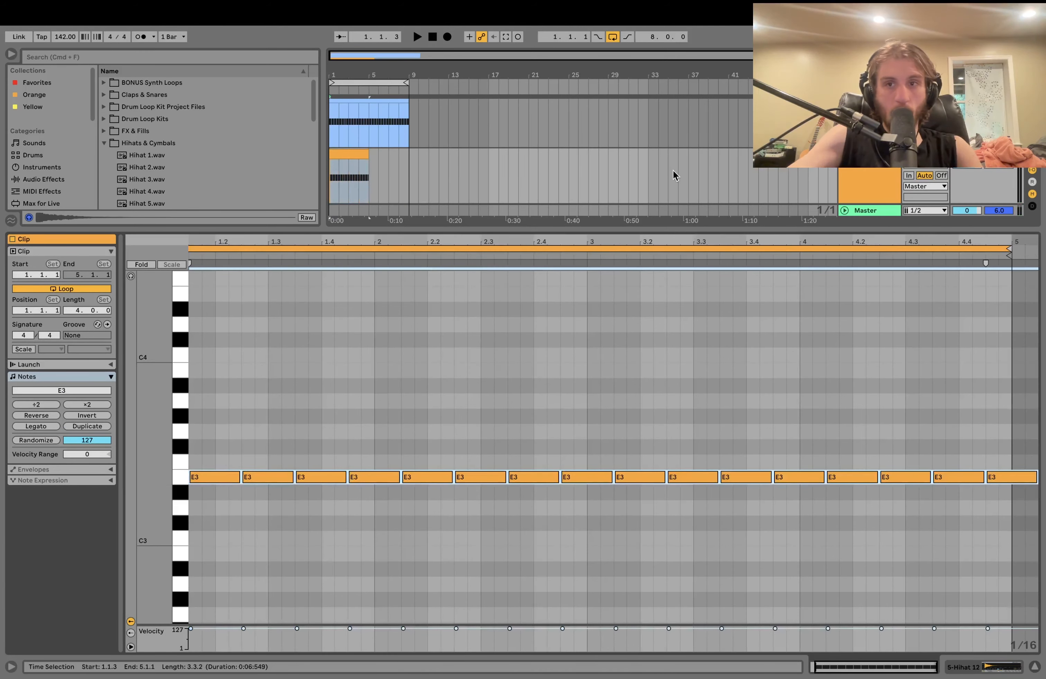
# Step: Insert a MIDI track below Hihat 12, audition hi-hat samples from Hihat 13 onward, and load Hihat 22 onto it
pyautogui.click(859, 172)
pyautogui.press('super+shift+t')
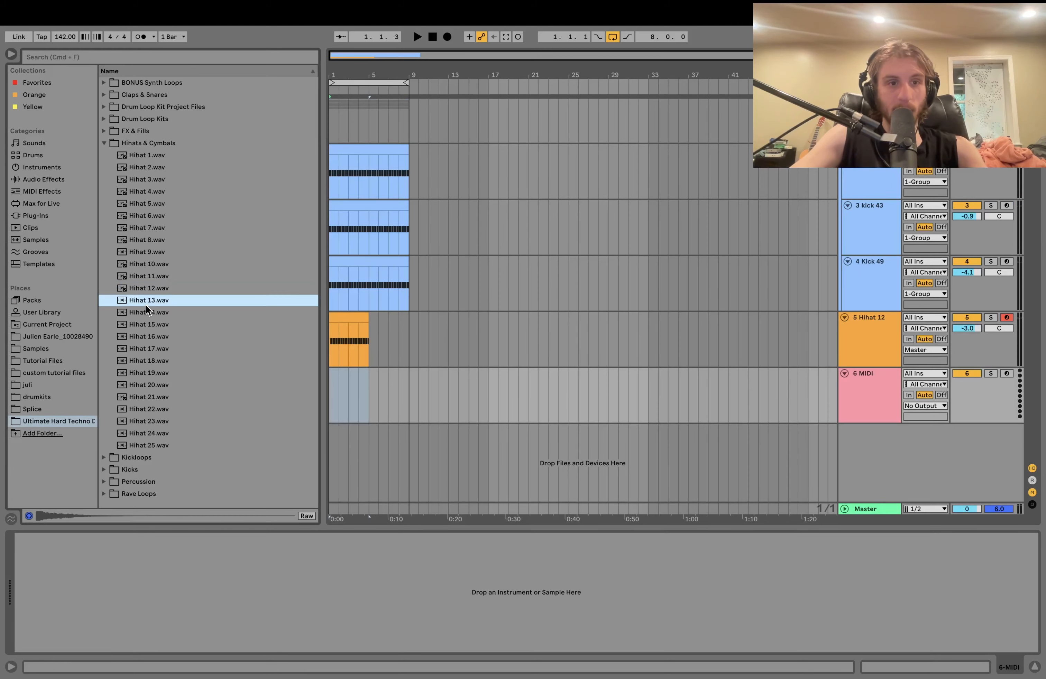
pyautogui.press('Down')
pyautogui.press('Down')
pyautogui.press('Down')
pyautogui.press('Down')
pyautogui.press('Down')
pyautogui.press('Down')
pyautogui.press('Down')
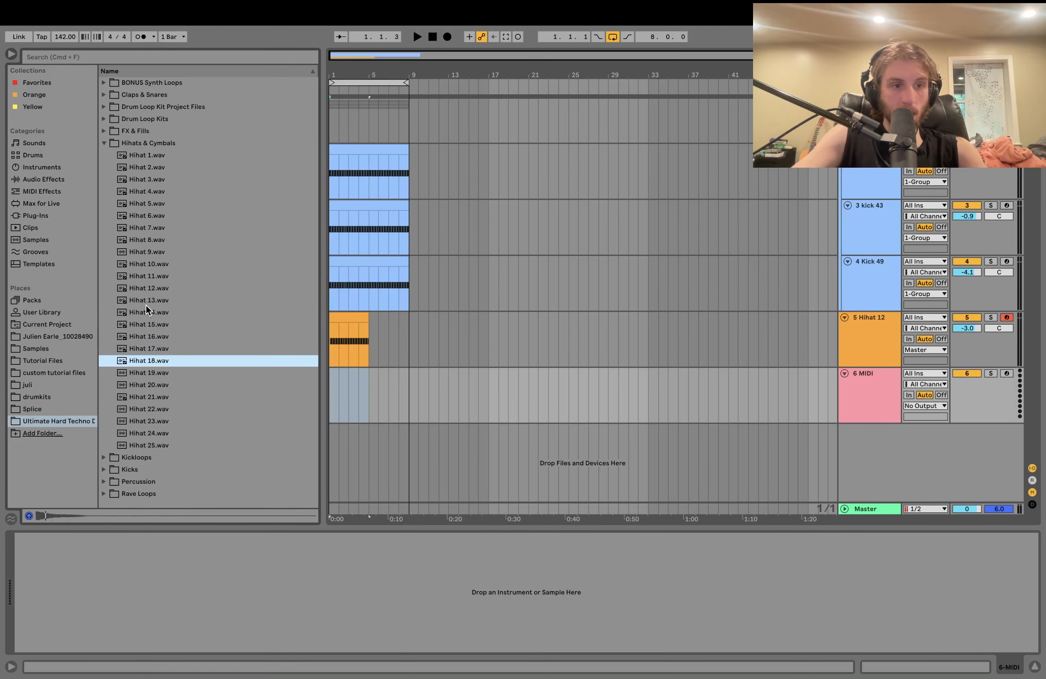
pyautogui.press('Down')
pyautogui.press('Down')
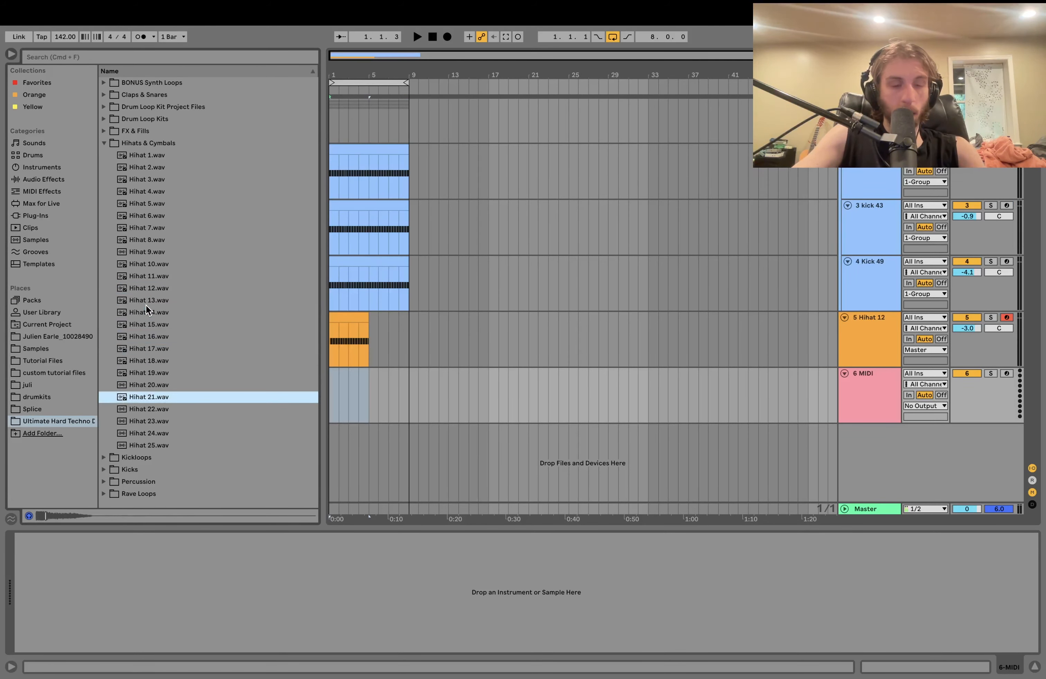
pyautogui.press('Down')
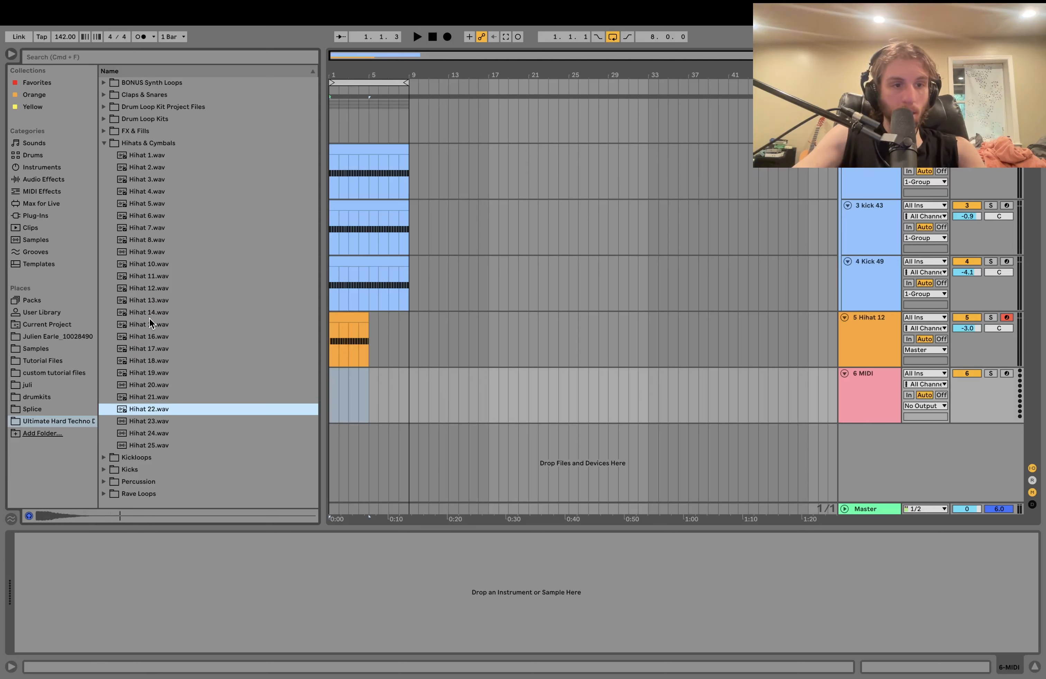
pyautogui.press('Up')
pyautogui.press('Down')
pyautogui.press('Return')
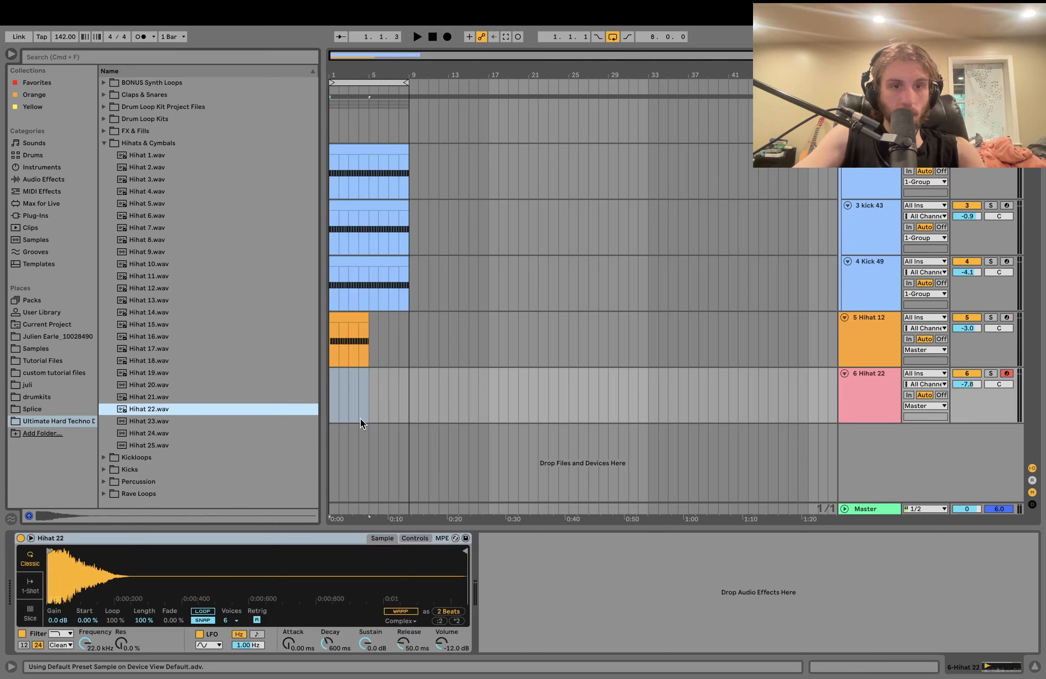
# Step: Create a four-bar MIDI clip on the Hihat 22 track and fill it with one-beat-long offbeat C3 notes starting at 1.1.3
pyautogui.doubleClick(330, 399)
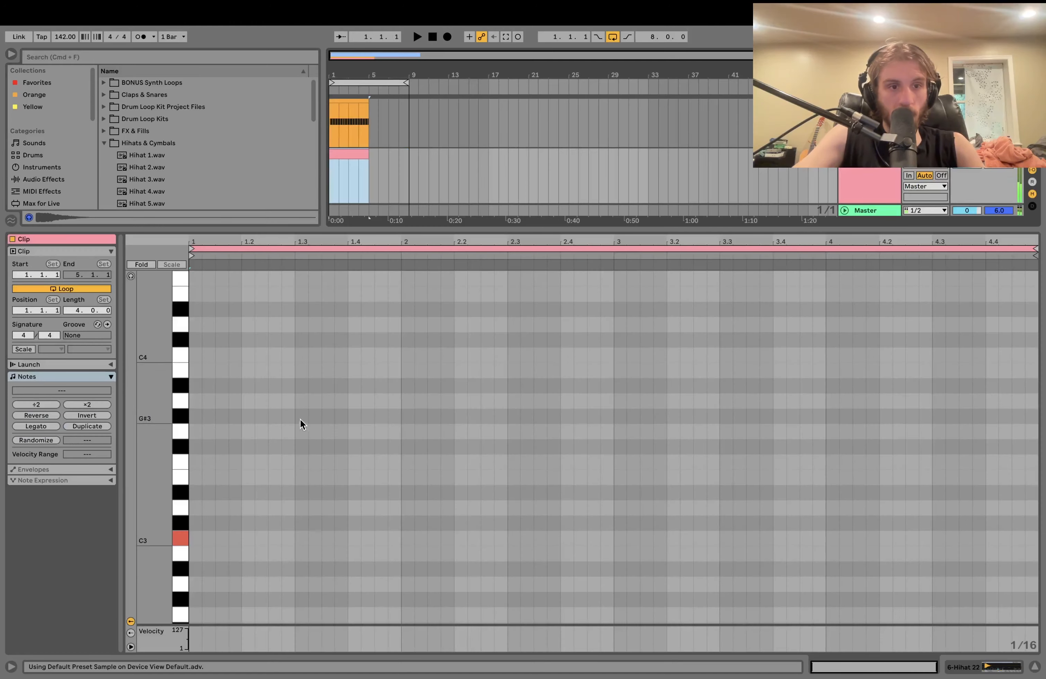
pyautogui.doubleClick(224, 538)
pyautogui.hotkey('shift', 'Right')
pyautogui.hotkey('shift', 'Right')
pyautogui.hotkey('shift', 'Right')
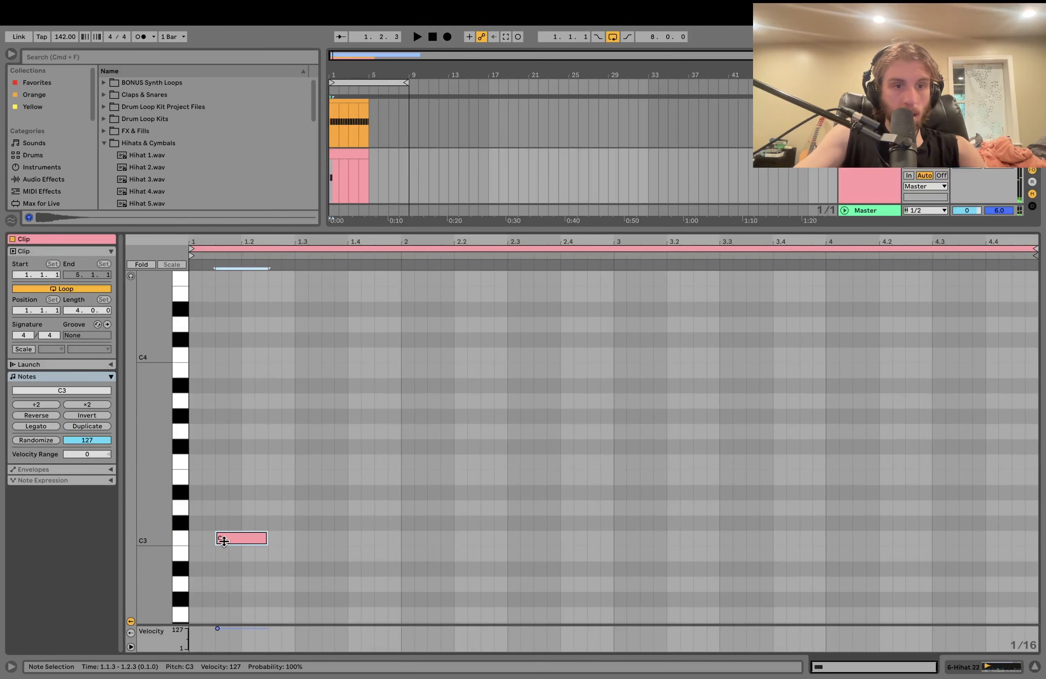
pyautogui.press('super+d')
pyautogui.press('super+d')
pyautogui.press('super+d')
pyautogui.press('super+d')
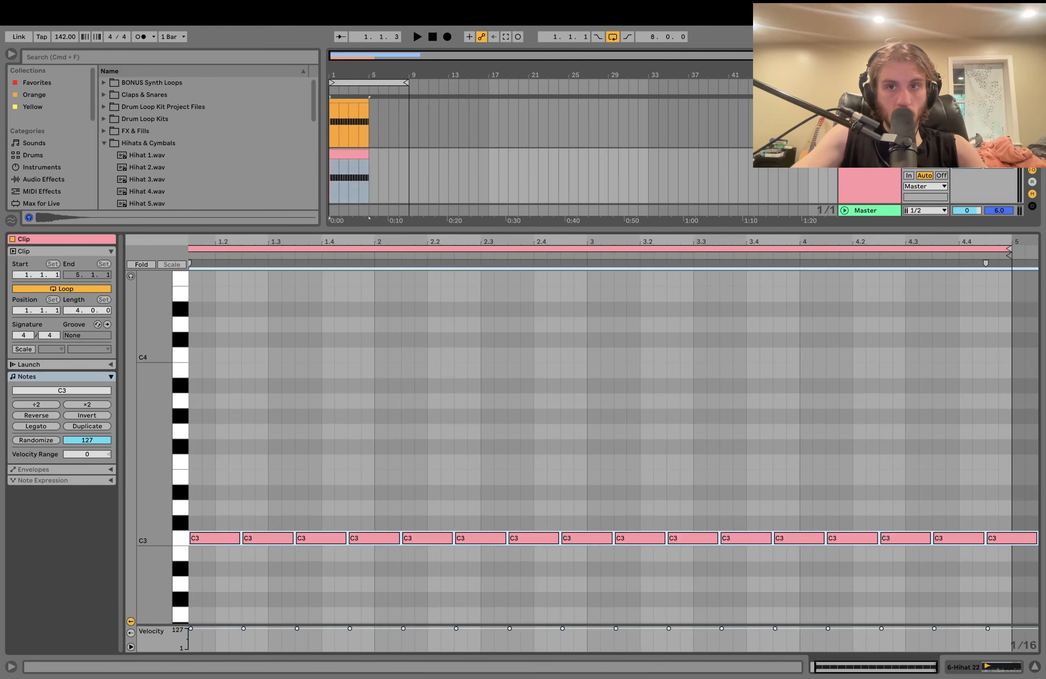
# Step: Extend both hi-hat clips to bar 9 and balance the track volumes at -3.6 dB for Hihat 12 and -5.7 dB for Hihat 22
pyautogui.press('space')
pyautogui.hotkey('shift', 'Tab')
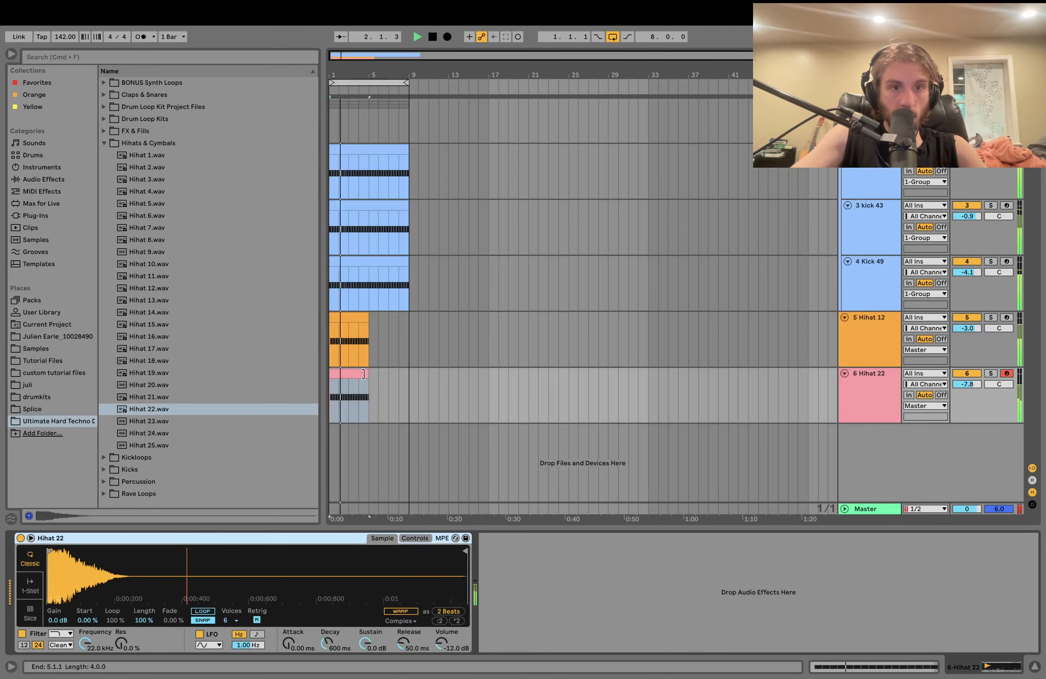
pyautogui.moveTo(369, 374); pyautogui.dragTo(404, 374)
pyautogui.press('space')
pyautogui.moveTo(367, 317); pyautogui.dragTo(408, 316)
pyautogui.click(965, 328)
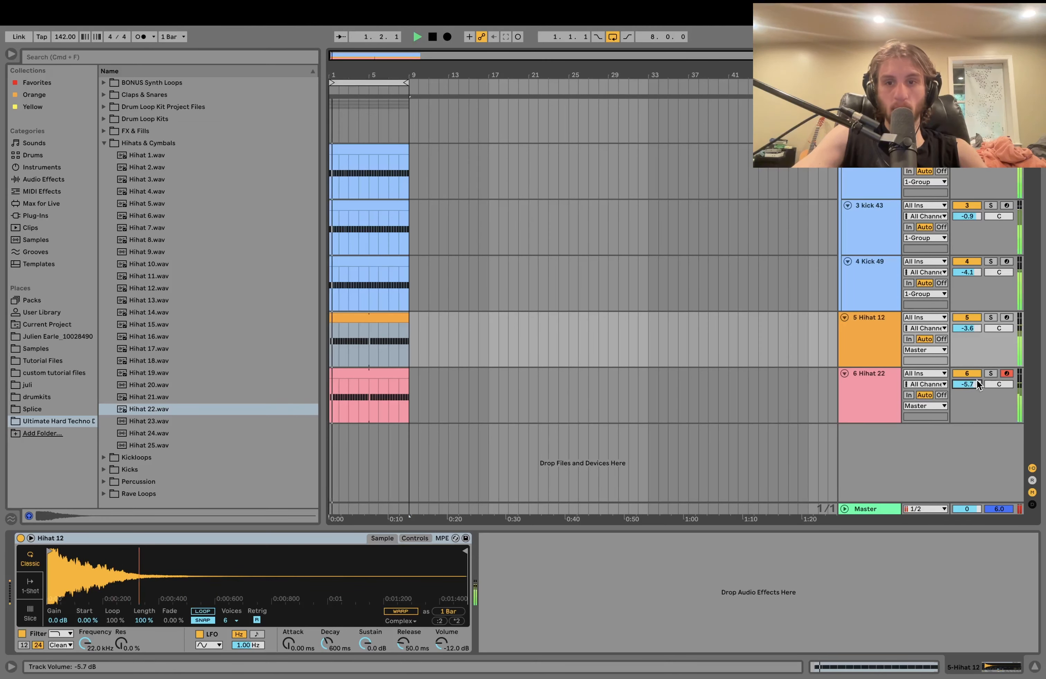
pyautogui.press('space')
# Step: Solo Hihat 12 during playback and set its sampler envelope to -inf dB Sustain and 1.08 s Decay
pyautogui.click(884, 355)
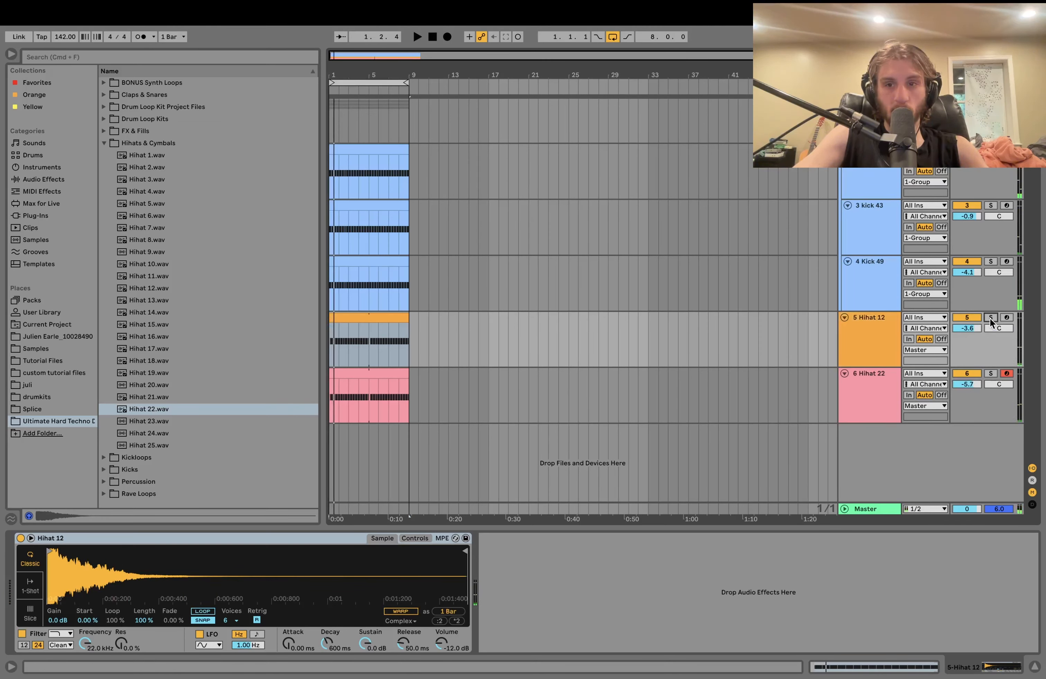
pyautogui.click(990, 318)
pyautogui.press('space')
pyautogui.moveTo(364, 644); pyautogui.dragTo(365, 678)
pyautogui.moveTo(327, 644); pyautogui.dragTo(327, 634)
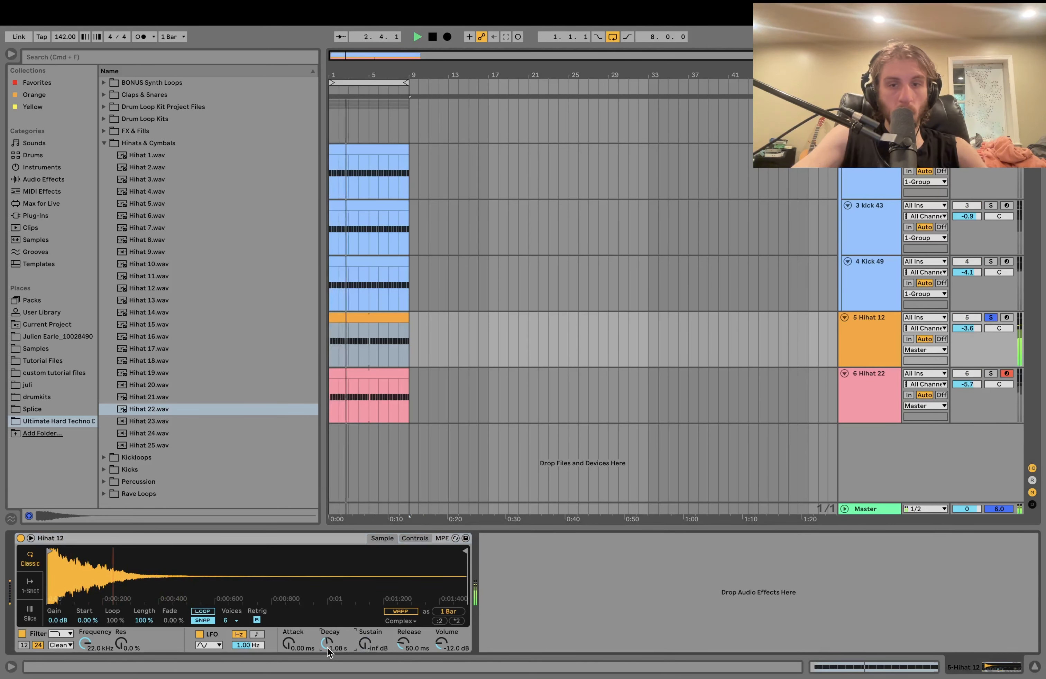
# Step: Solo Hihat 22 and set its sampler filter to high-pass at 521 Hz with 12% resonance
pyautogui.click(990, 374)
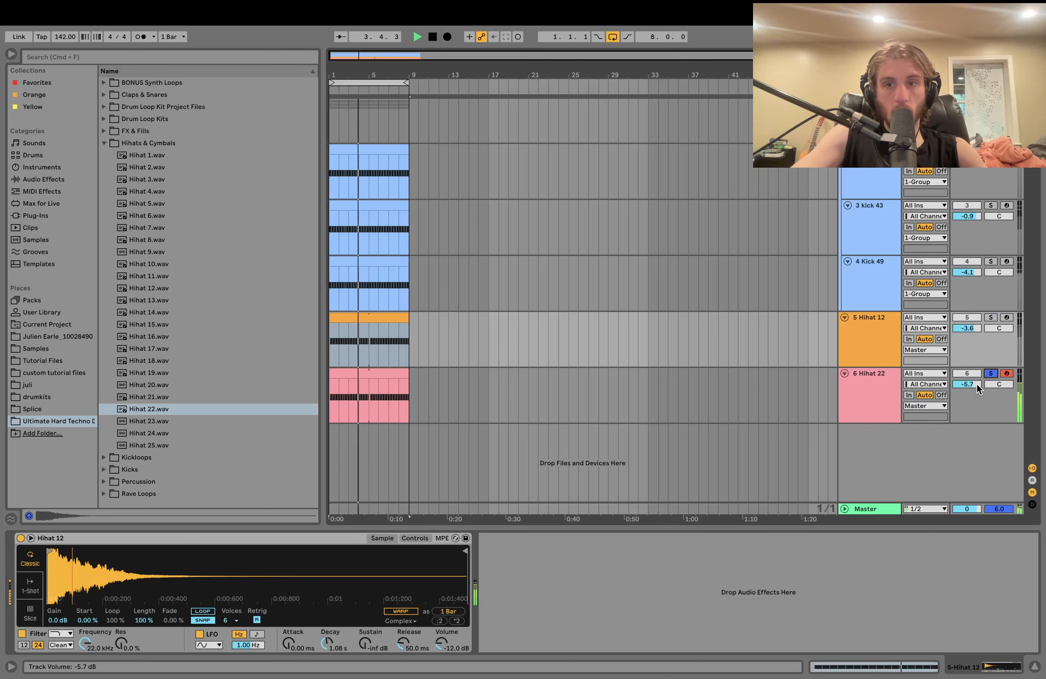
pyautogui.press('space')
pyautogui.click(867, 380)
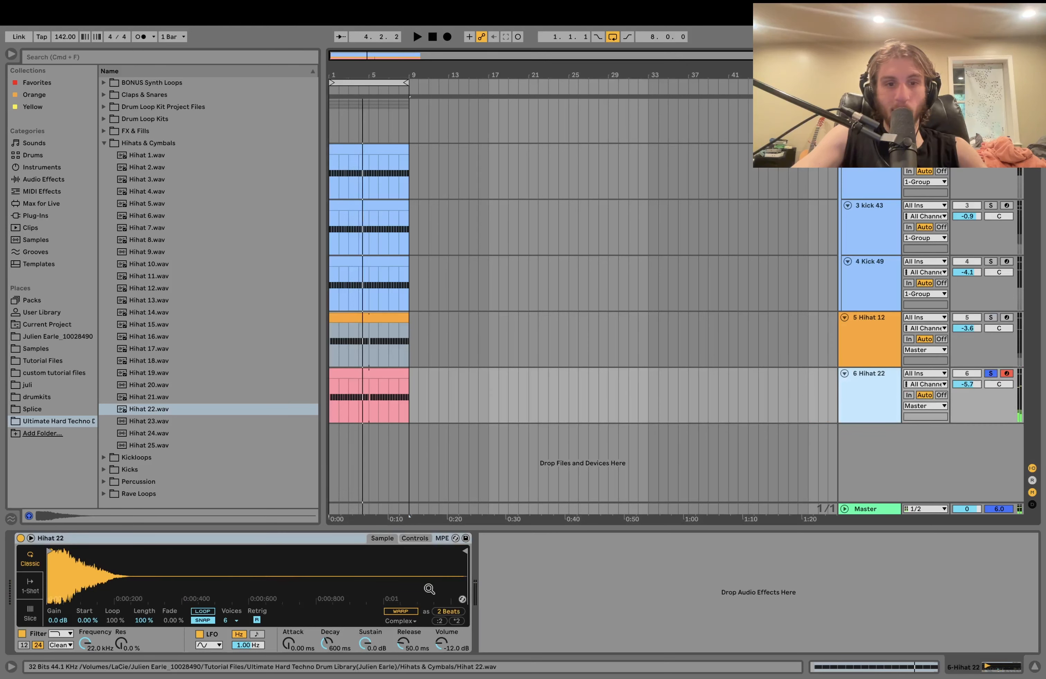
pyautogui.click(415, 538)
pyautogui.click(59, 634)
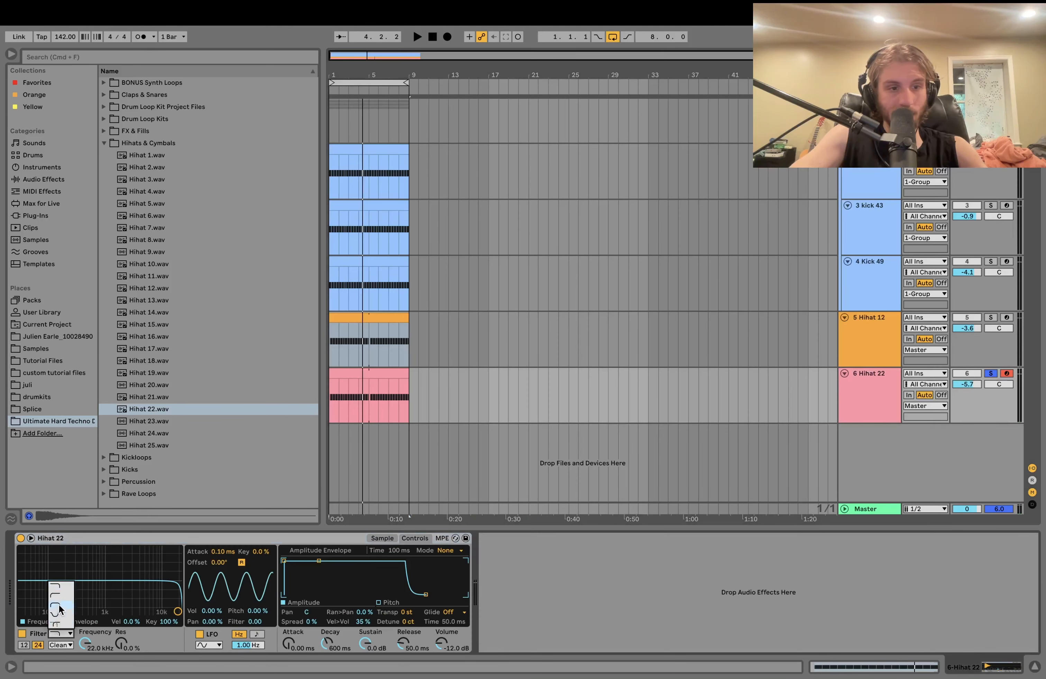
pyautogui.press('space')
pyautogui.moveTo(82, 600); pyautogui.dragTo(89, 605)
pyautogui.click(59, 634)
pyautogui.click(63, 603)
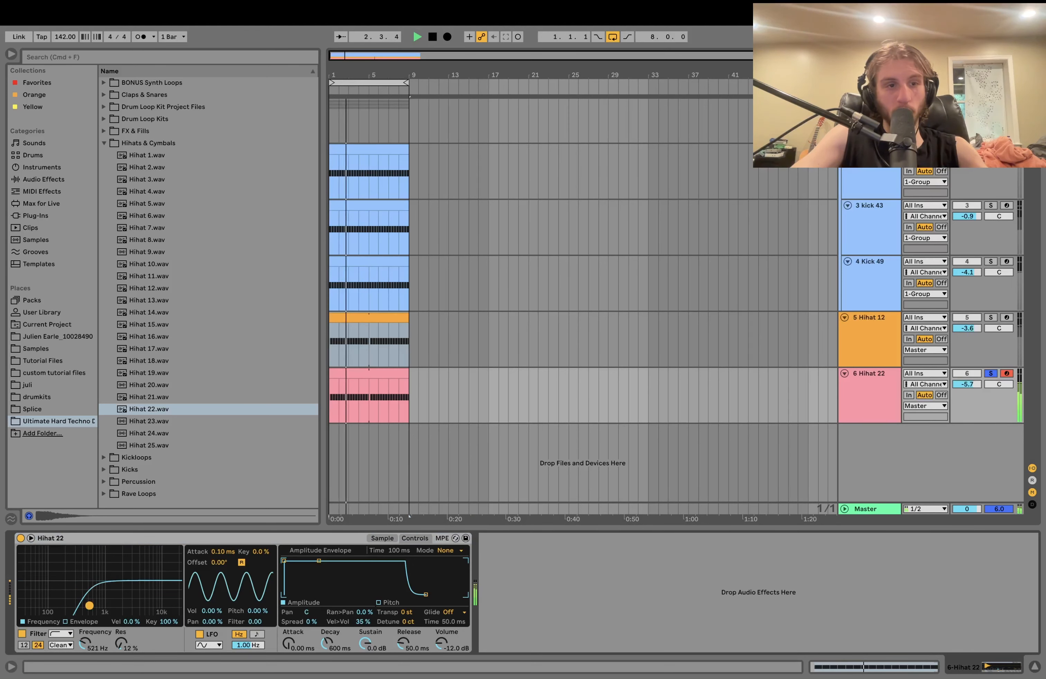
# Step: Unsolo Hihat 22 and set its track volume to -6.8 dB
pyautogui.click(991, 373)
pyautogui.moveTo(977, 380); pyautogui.dragTo(972, 382)
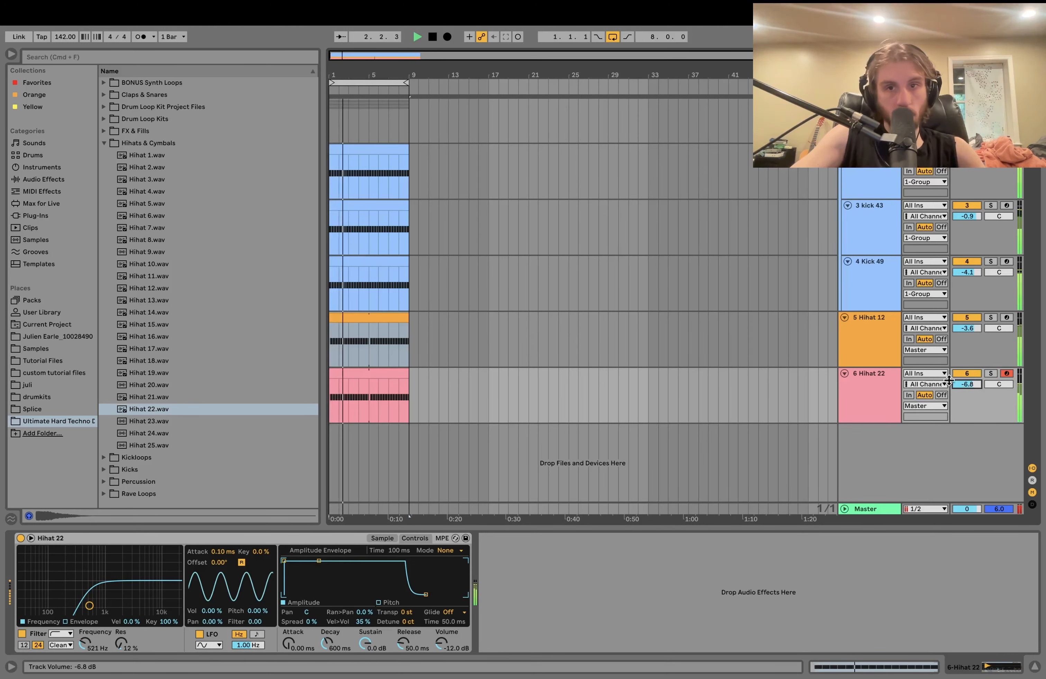
pyautogui.click(861, 379)
# Step: Compare the two hi-hats by muting each track in turn, and reactivate both during playback
pyautogui.click(971, 373)
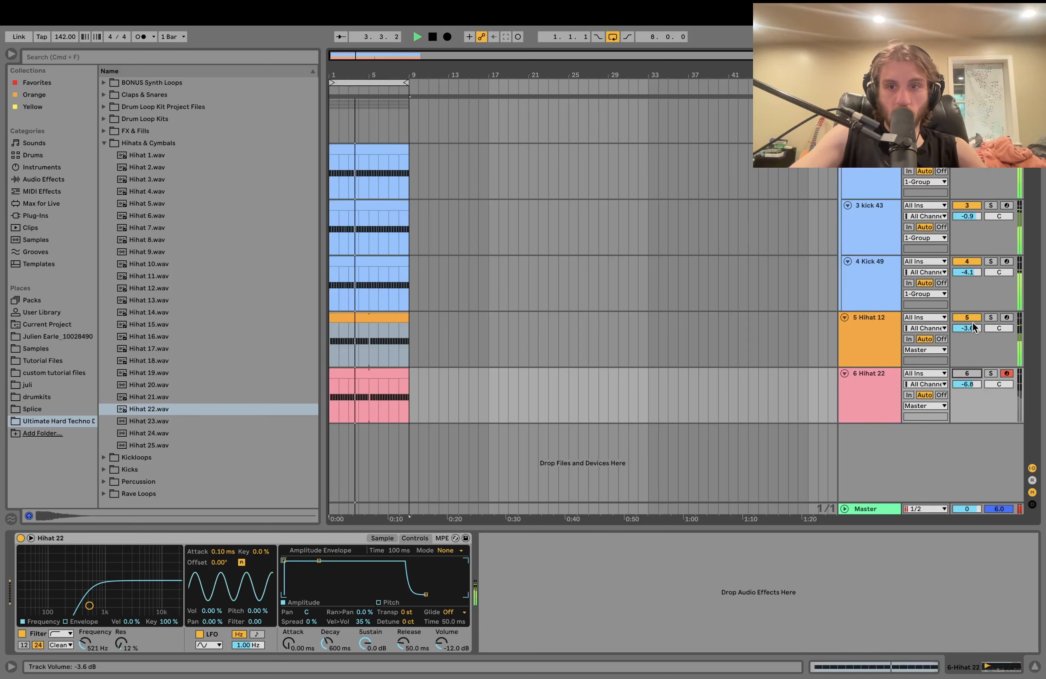
pyautogui.click(971, 319)
pyautogui.click(964, 375)
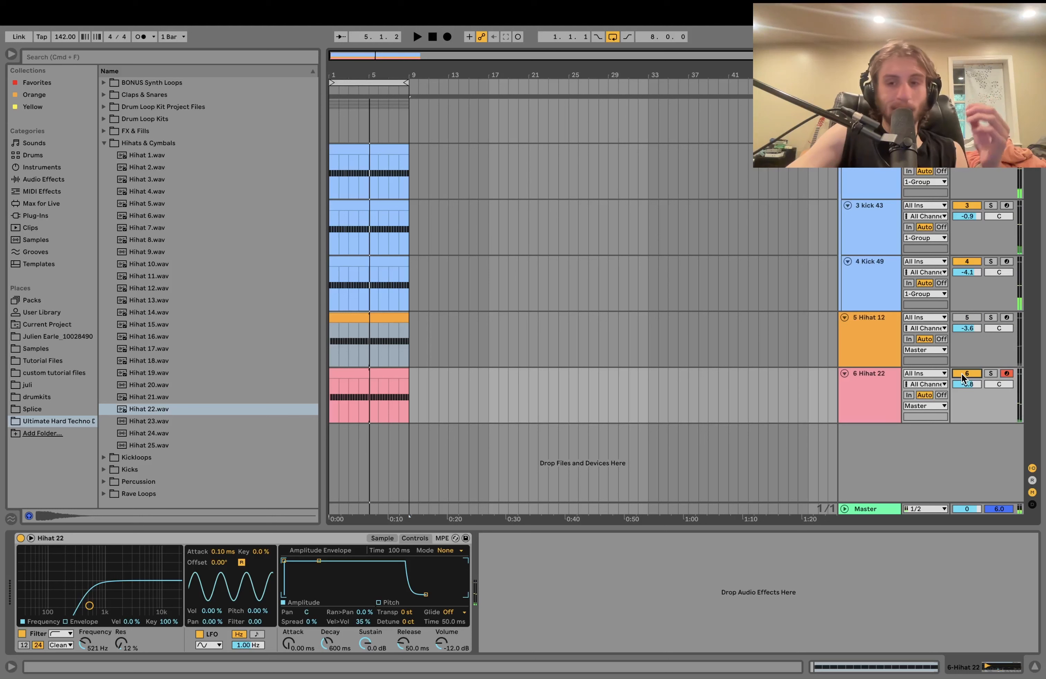
pyautogui.click(964, 375)
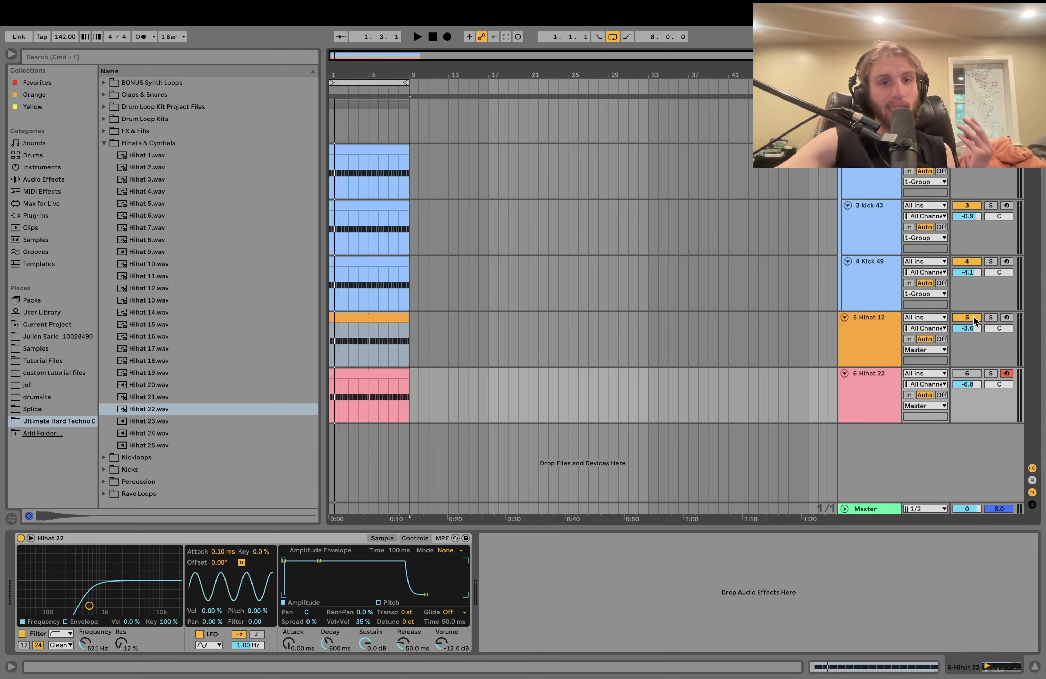
pyautogui.press('space')
pyautogui.click(966, 374)
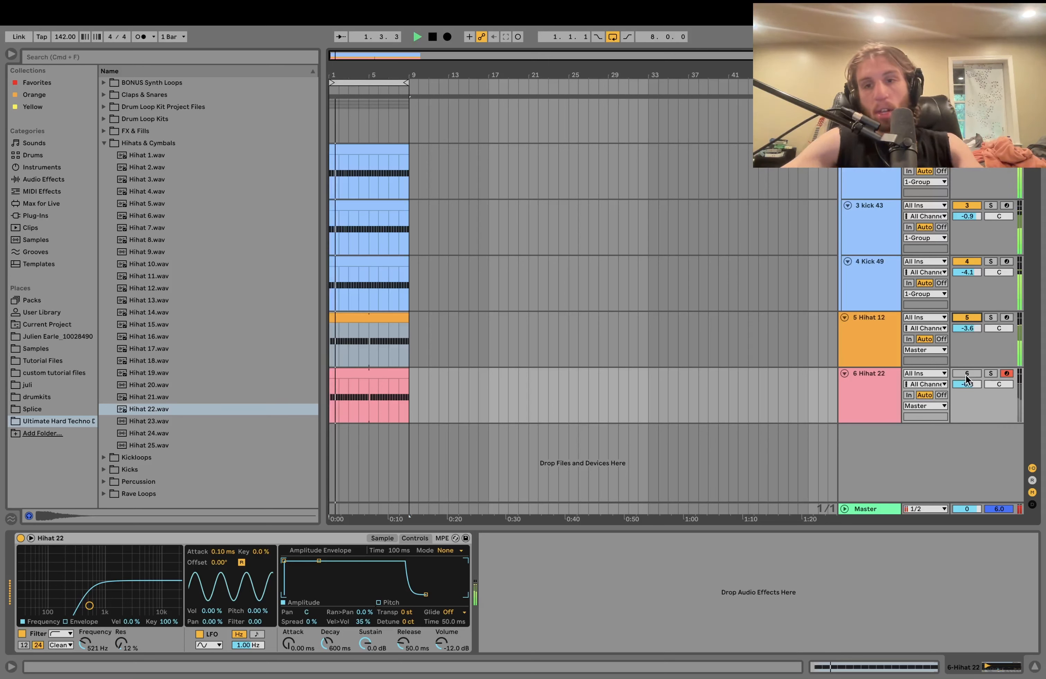
# Step: Stop playback and add a new MIDI track below the Hihat 22 track
pyautogui.click(876, 386)
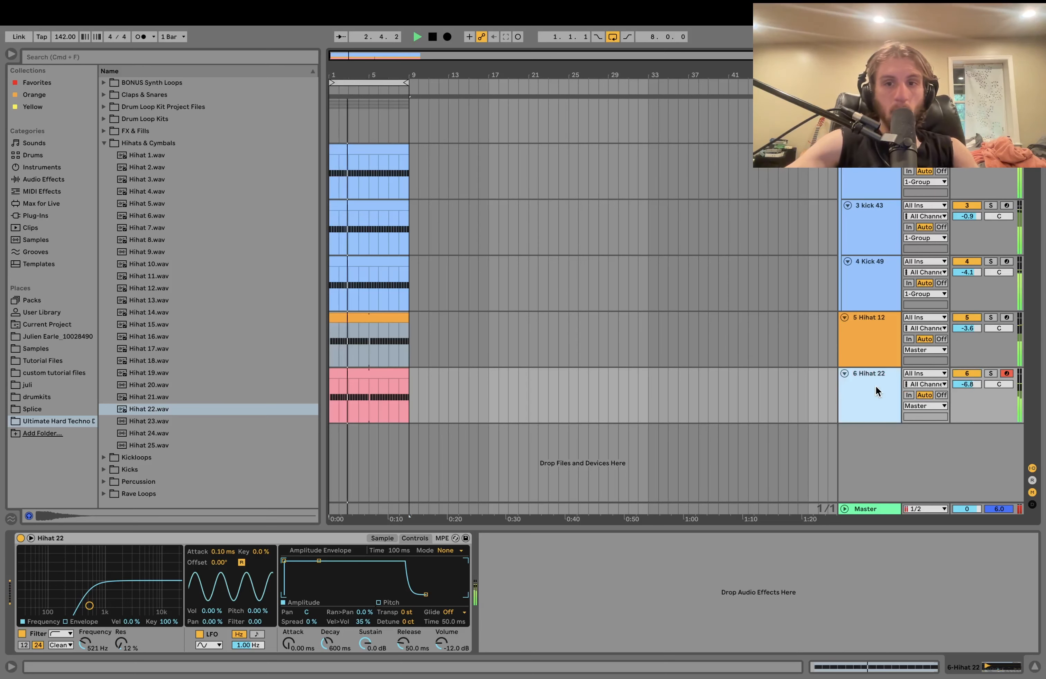
pyautogui.press('space')
pyautogui.press('super+shift+t')
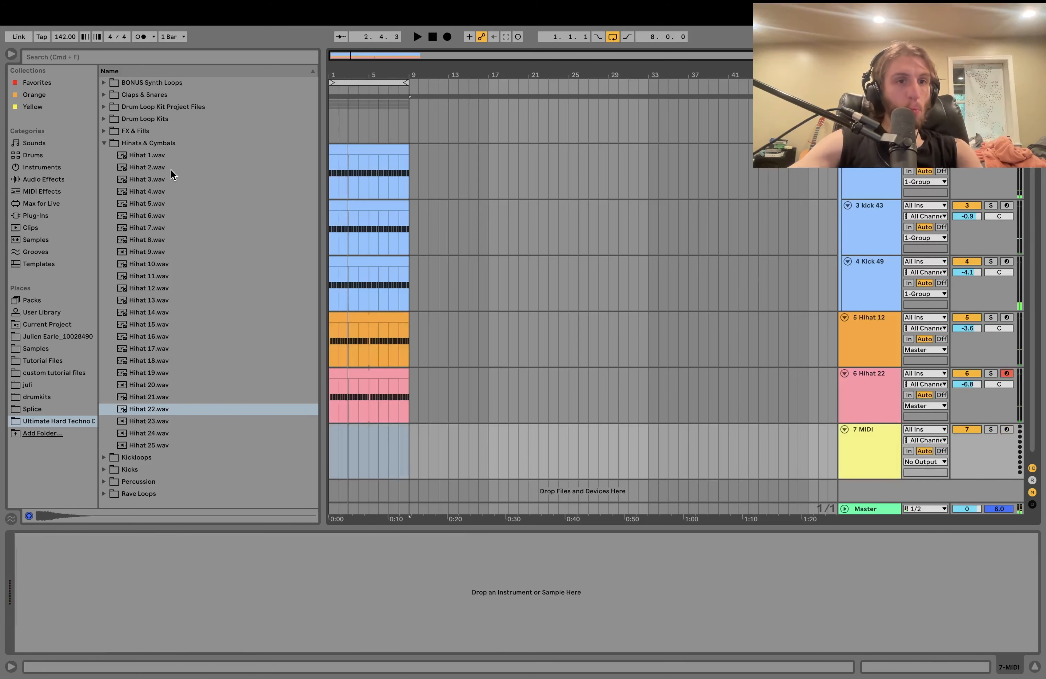
# Step: Audition a range of clap samples in the Claps & Snares folder
pyautogui.click(127, 93)
pyautogui.click(140, 105)
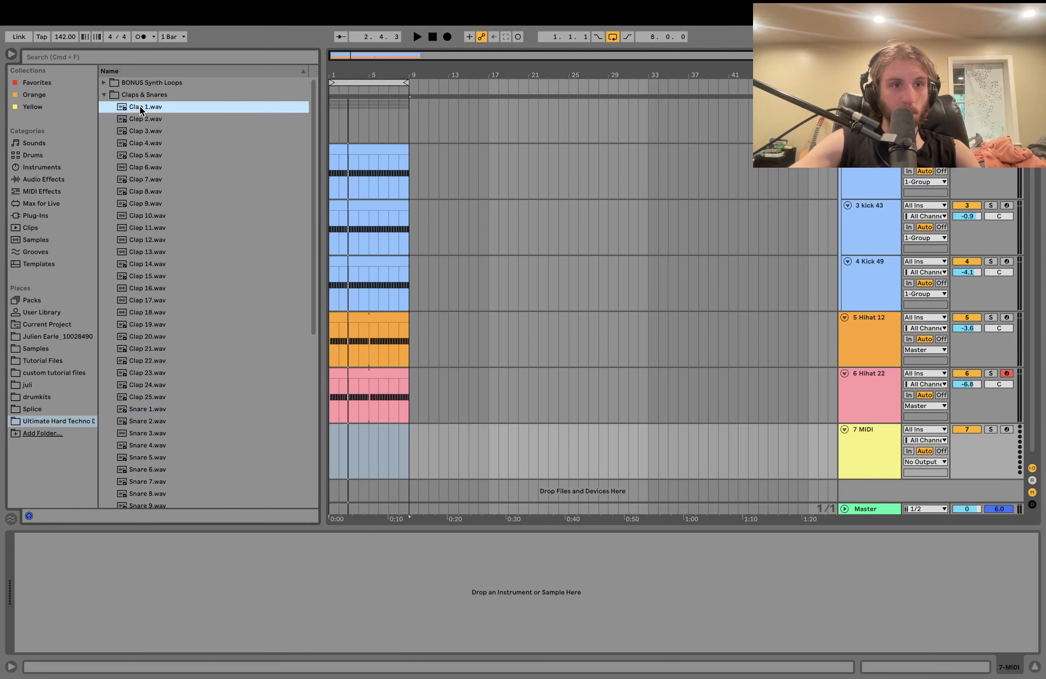
pyautogui.press('Down')
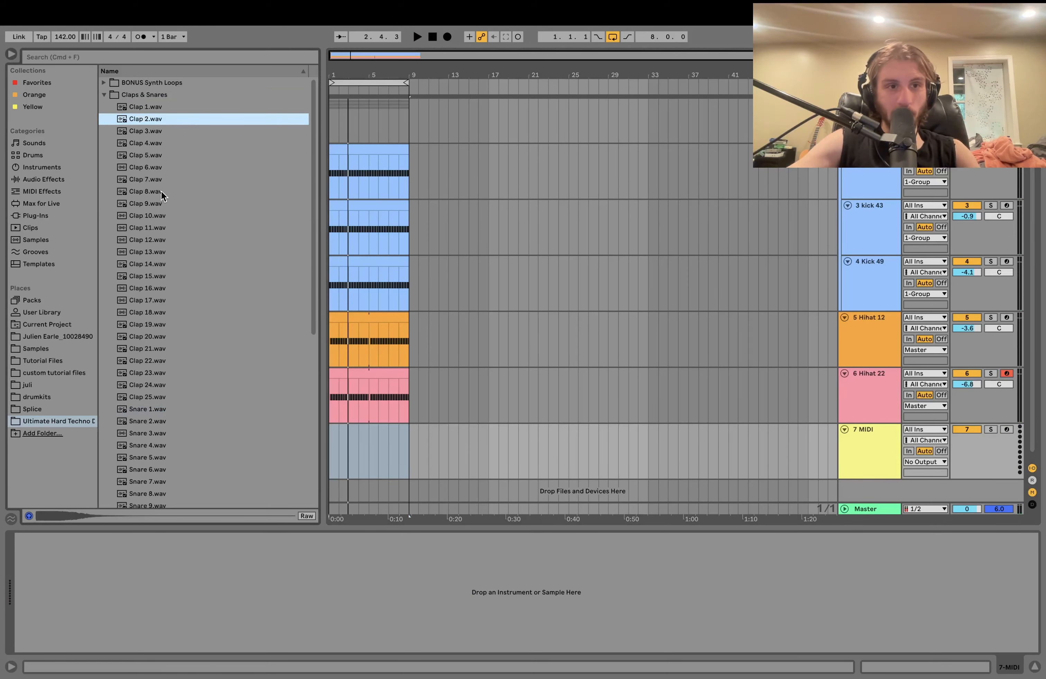
pyautogui.click(149, 254)
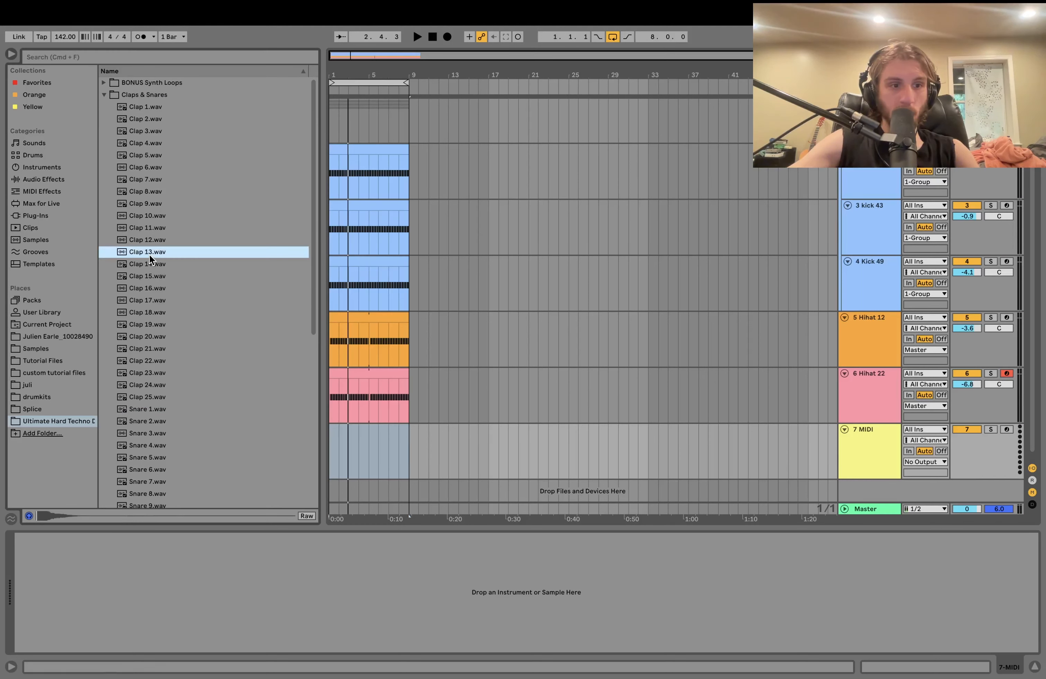
pyautogui.click(144, 223)
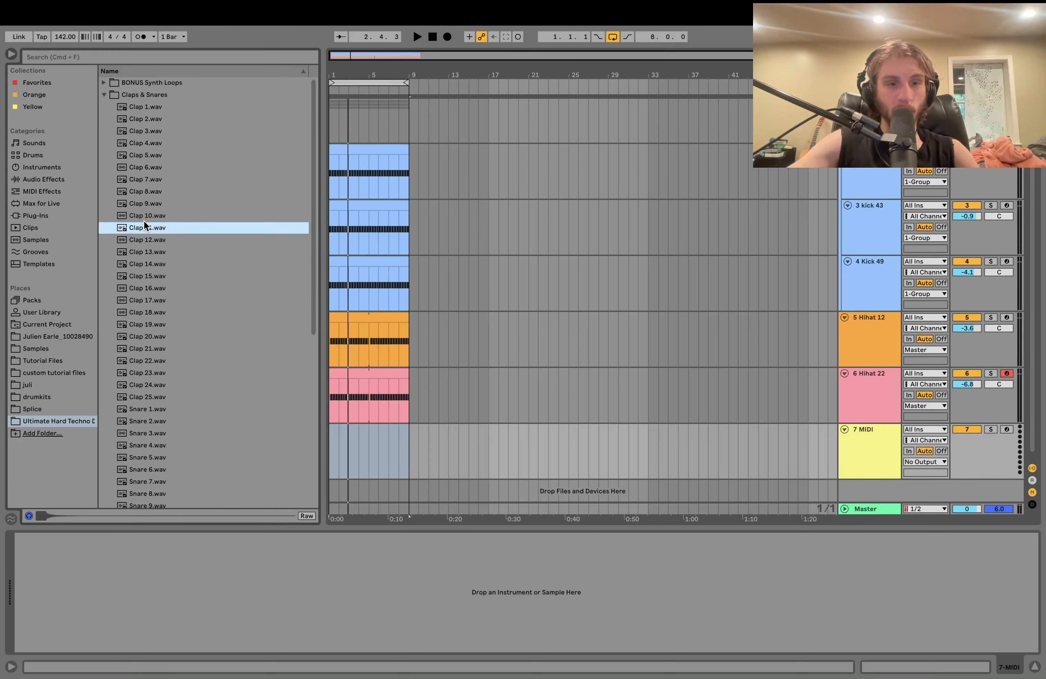
pyautogui.press('Down')
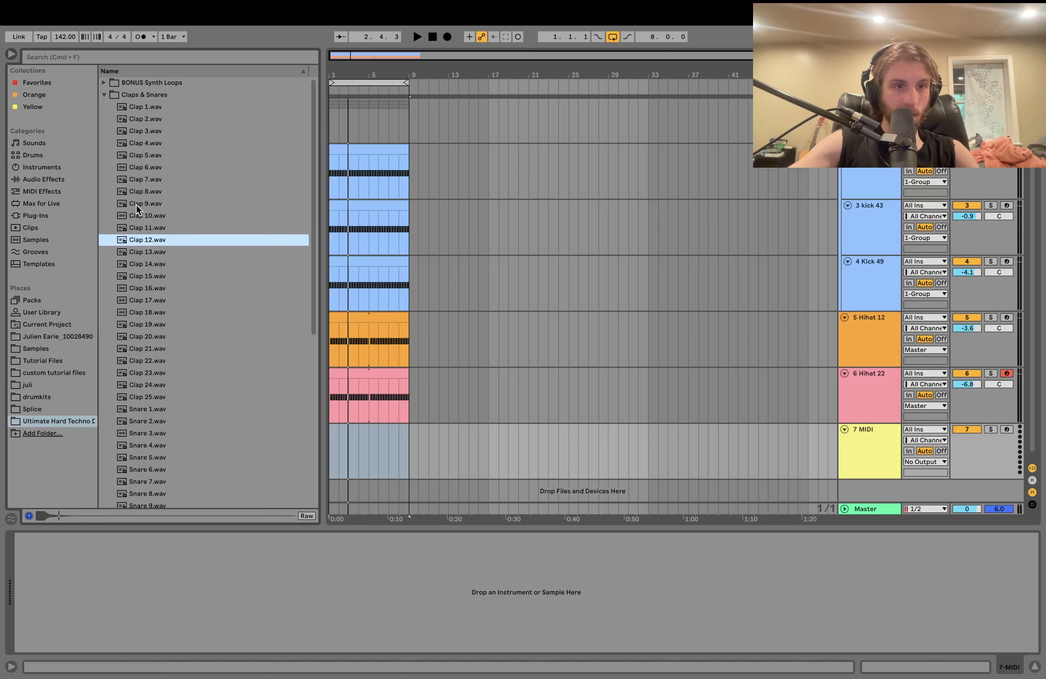
pyautogui.click(129, 191)
pyautogui.click(125, 184)
pyautogui.press('Up')
pyautogui.press('Up')
pyautogui.press('Up')
pyautogui.press('Up')
pyautogui.press('Up')
pyautogui.press('Up')
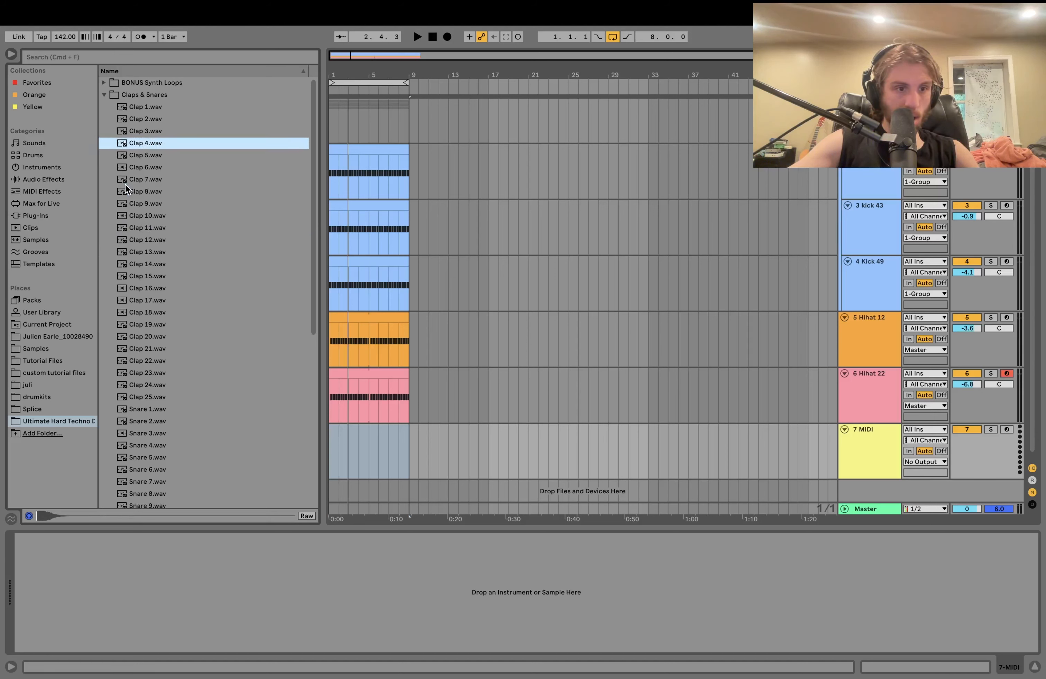
pyautogui.scroll(-2, 130, 154)
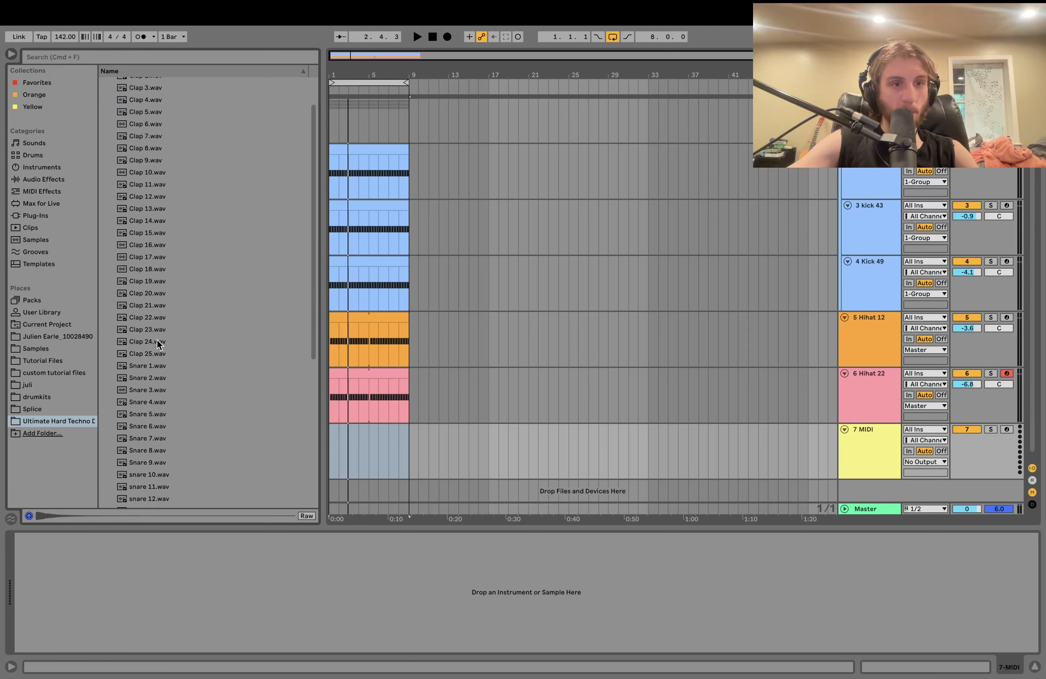
pyautogui.click(139, 351)
pyautogui.press('Up')
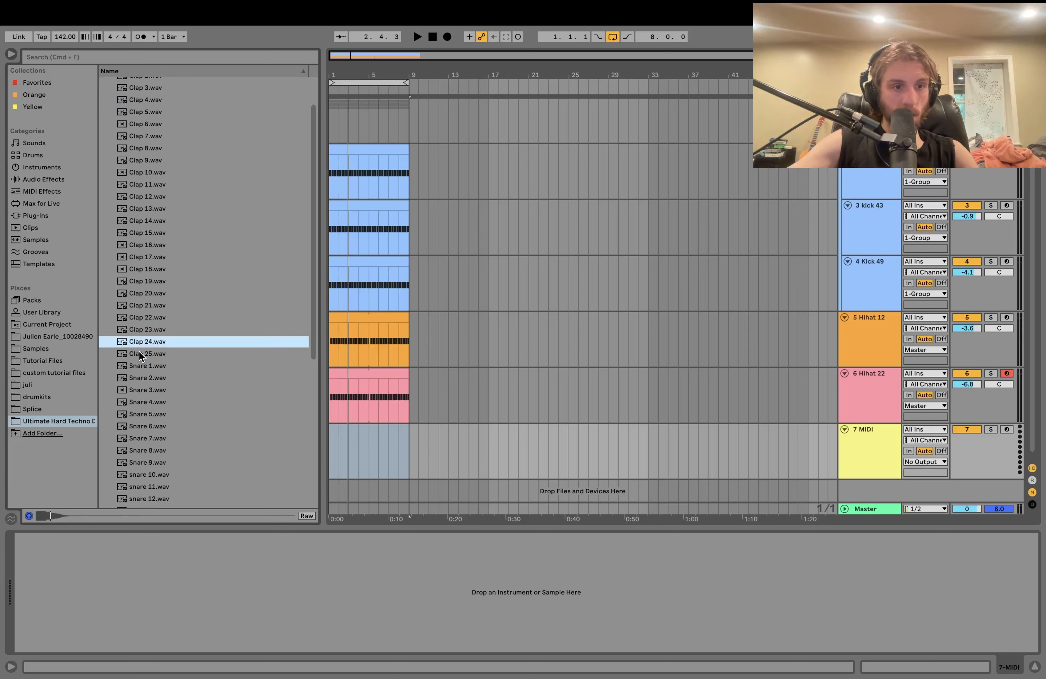
pyautogui.scroll(2, 142, 322)
# Step: Load Clap 1.wav onto the new track, raise the computer keyboard velocity to 127 and reset the track volume to 0 dB
pyautogui.click(148, 109)
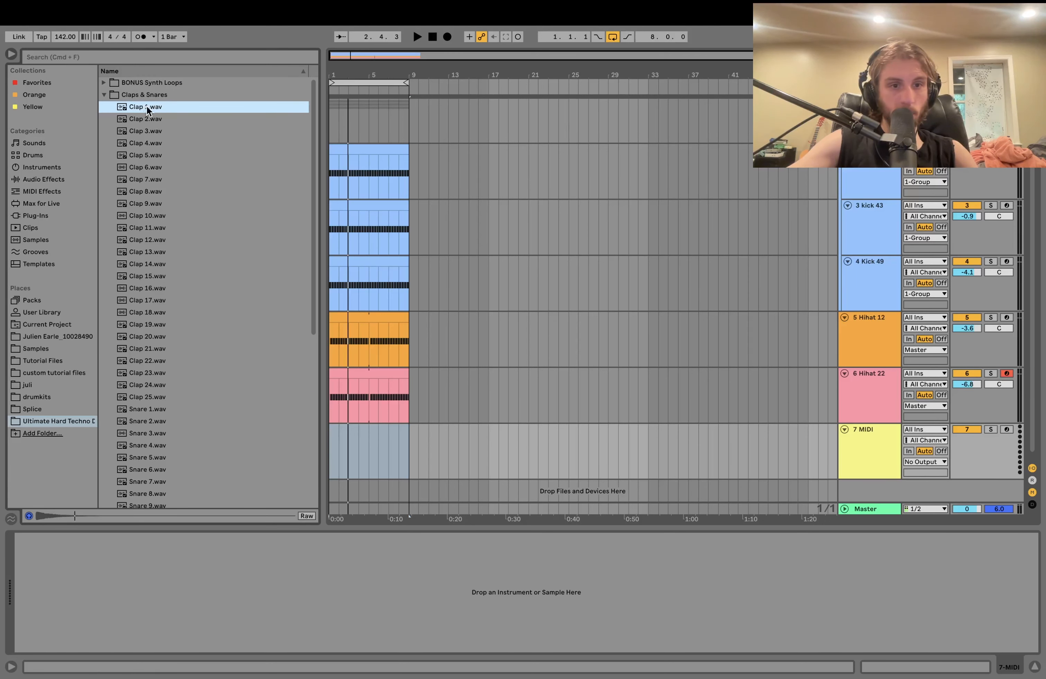
pyautogui.doubleClick(148, 109)
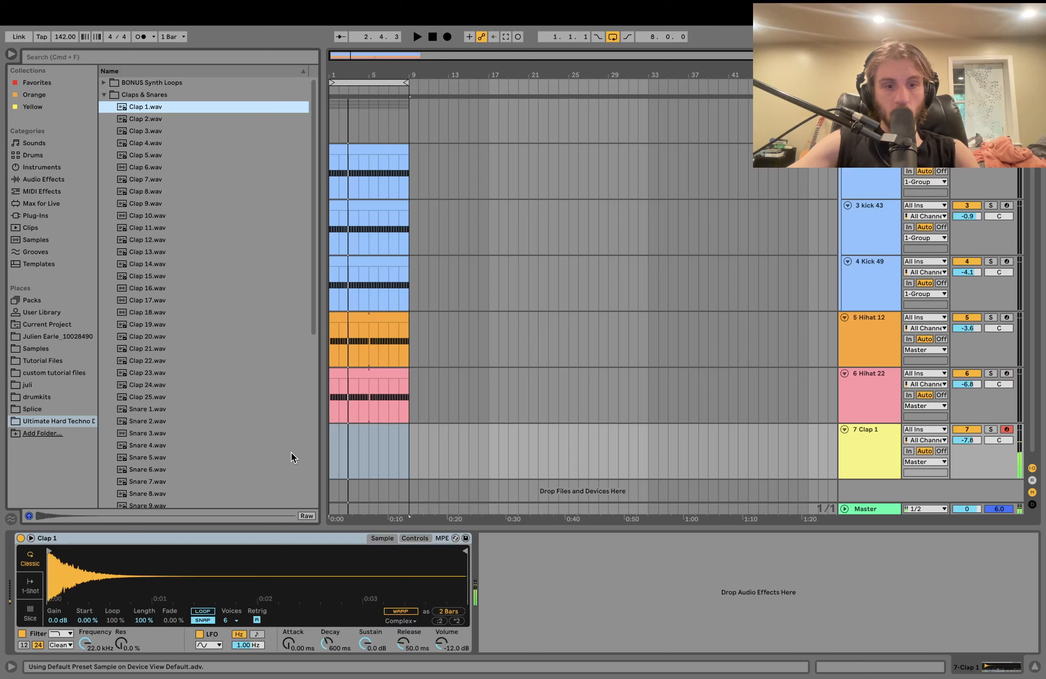
pyautogui.press('v')
pyautogui.click(968, 440)
pyautogui.press('Delete')
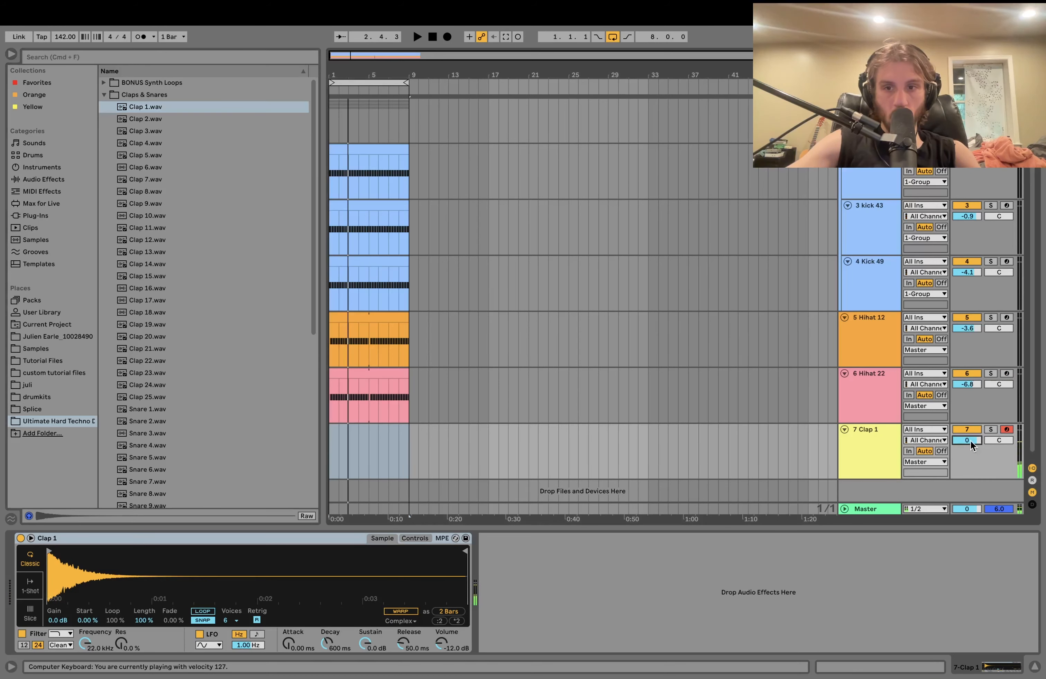
# Step: Add an Auto Filter to the clap track with a low-pass cutoff of 1.04 kHz and 40% resonance
pyautogui.click(35, 179)
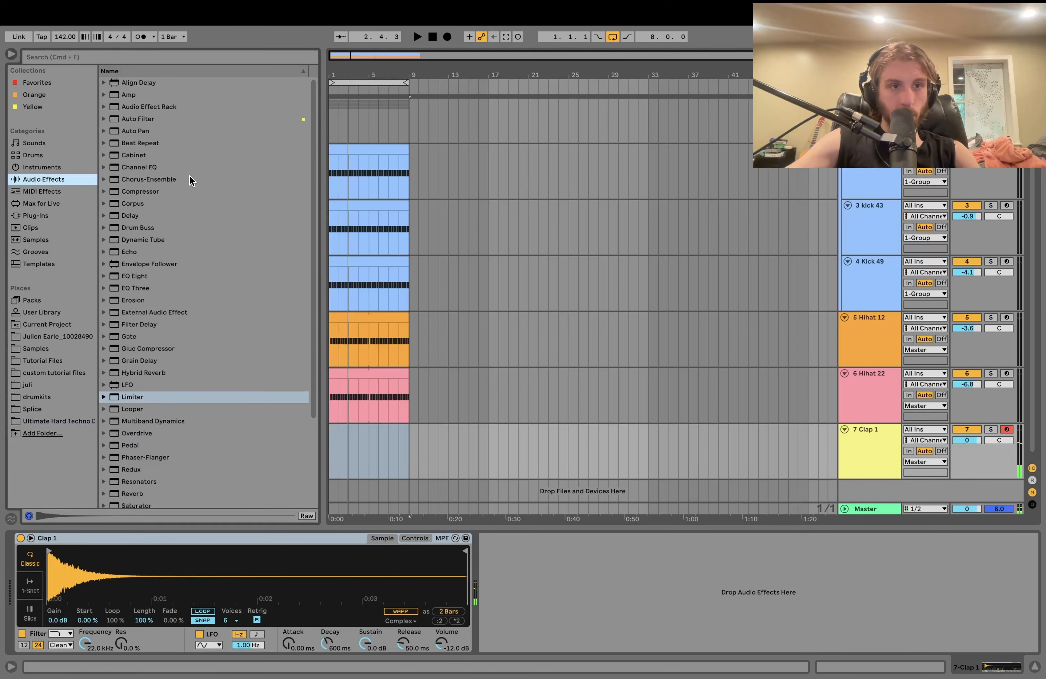
pyautogui.doubleClick(145, 122)
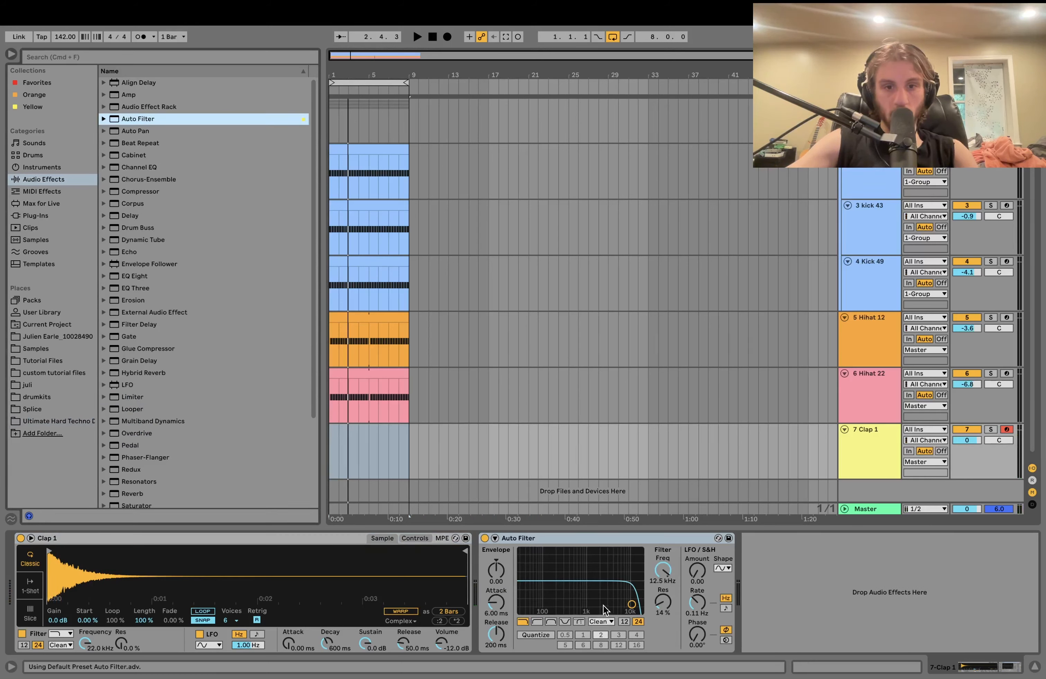
pyautogui.moveTo(603, 605)
pyautogui.mouseDown()
pyautogui.moveTo(522, 551)
pyautogui.moveTo(547, 582)
pyautogui.moveTo(587, 592)
pyautogui.mouseUp()
# Step: Add Overdrive at 734 Hz, bandwidth 2.45, 60% drive and 100% wet, and set the Auto Filter to 1.12 kHz with 9.3% resonance
pyautogui.doubleClick(171, 434)
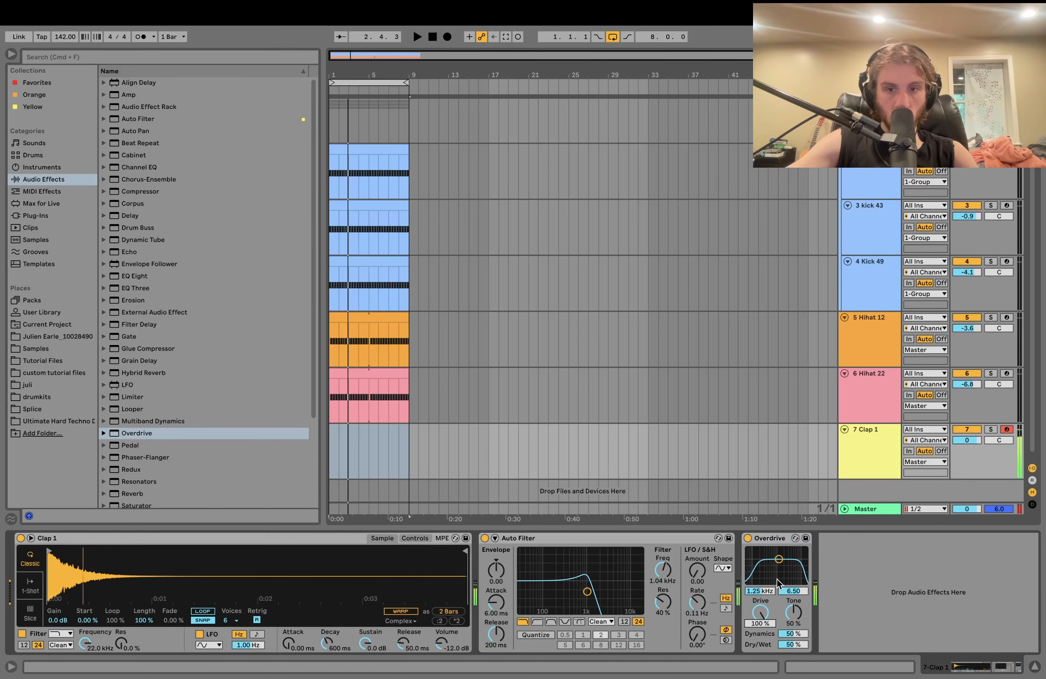
pyautogui.moveTo(777, 585); pyautogui.dragTo(774, 577)
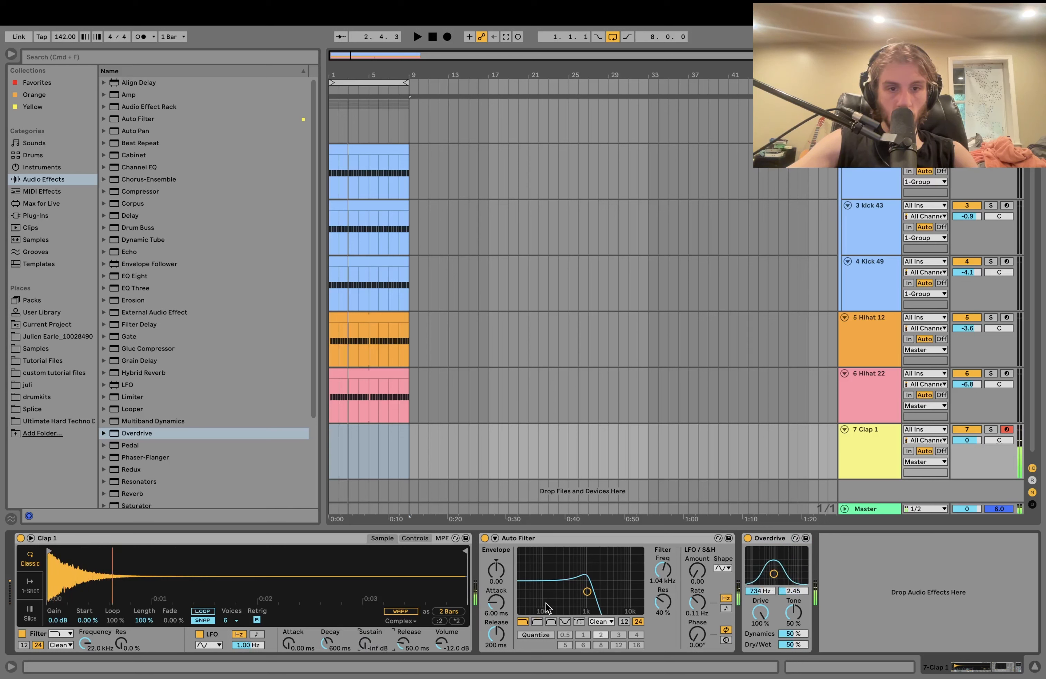
pyautogui.moveTo(587, 591); pyautogui.dragTo(589, 606)
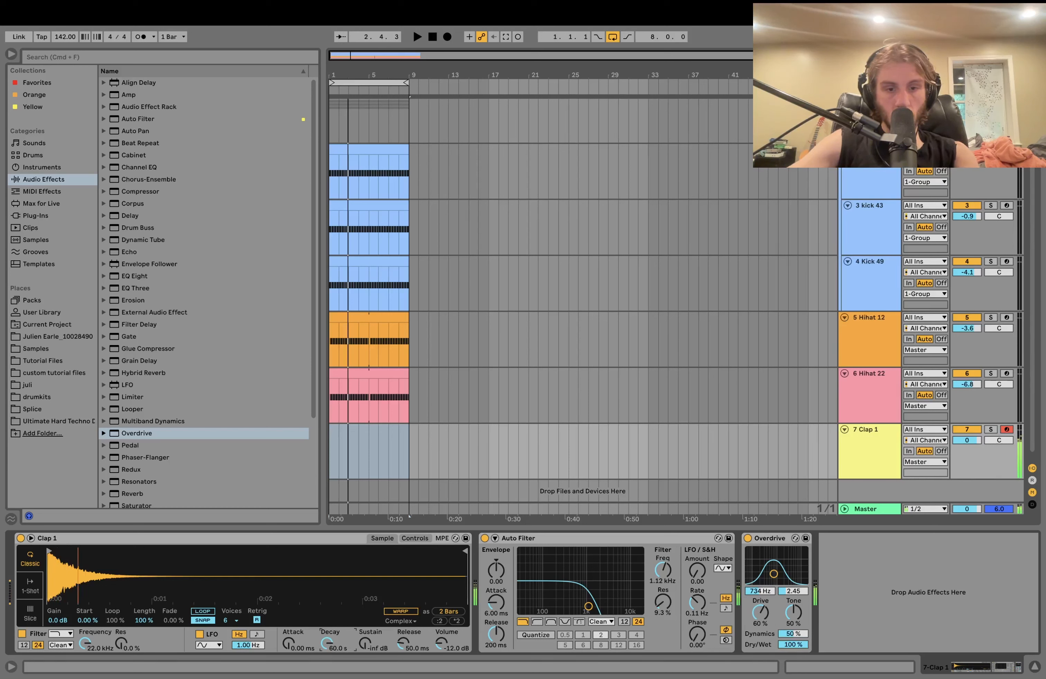
# Step: Set Clap 1's envelope decay to 2.72 s and the Auto Filter to 786 Hz with 19% resonance while playing the clap
pyautogui.press('z')
pyautogui.press('x')
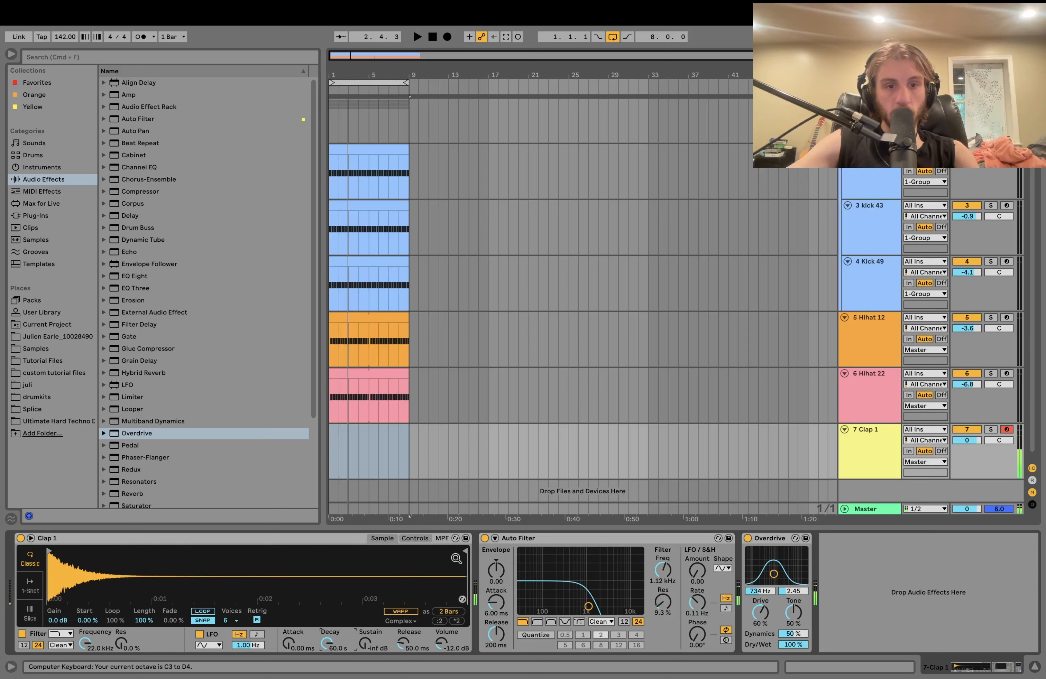
pyautogui.press('a')
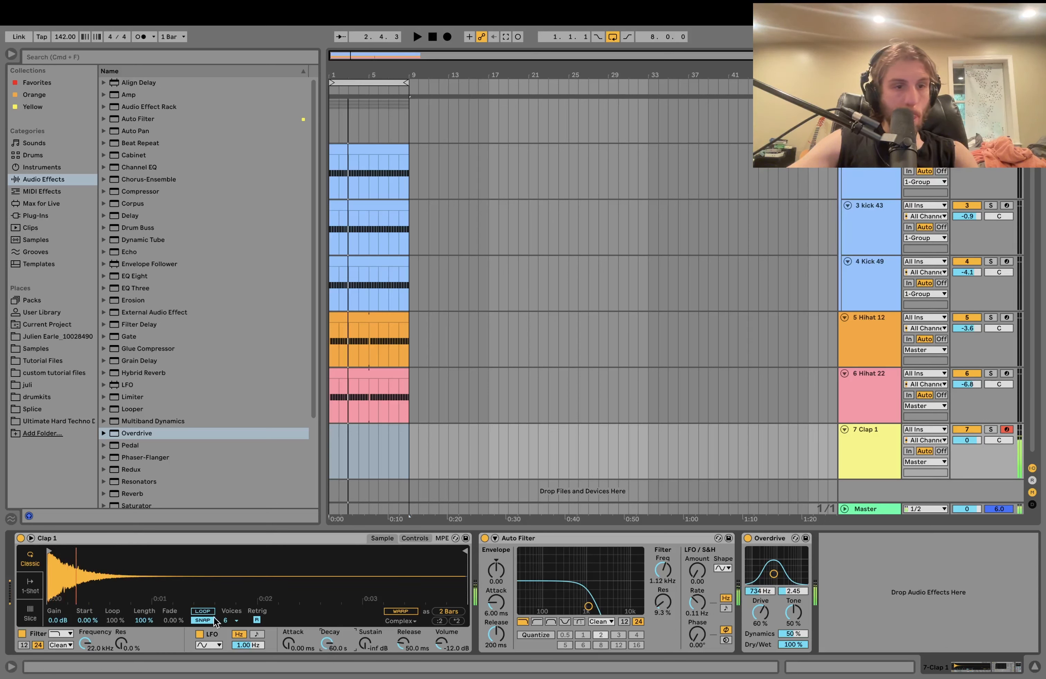
pyautogui.moveTo(340, 648)
pyautogui.mouseDown()
pyautogui.moveTo(340, 657)
pyautogui.moveTo(330, 650)
pyautogui.mouseUp()
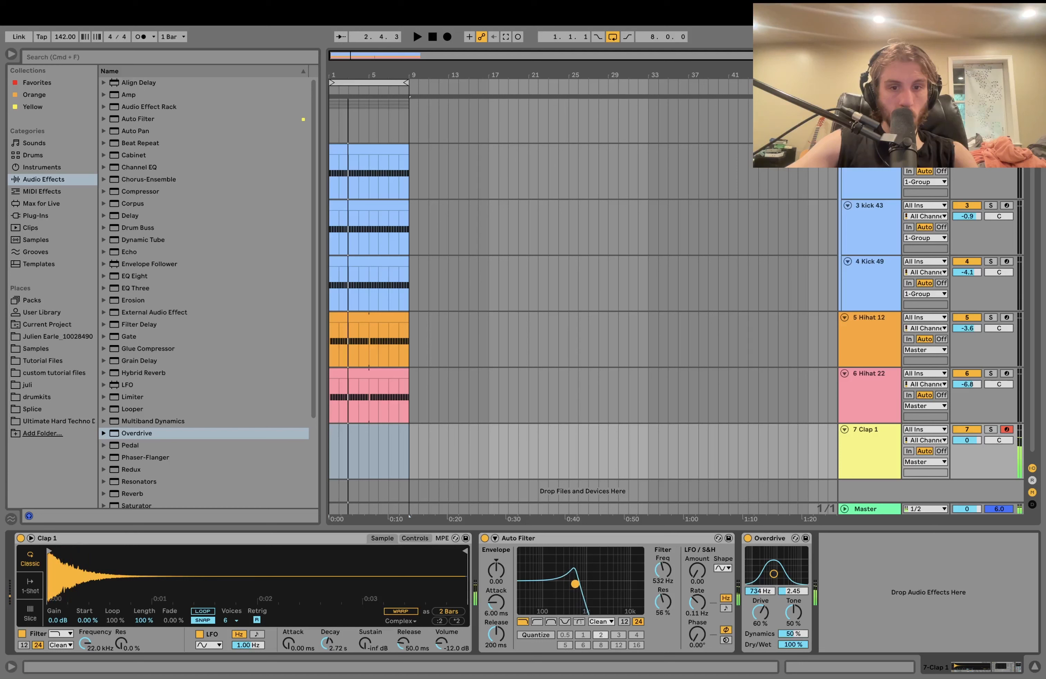
pyautogui.moveTo(575, 584)
pyautogui.mouseDown()
pyautogui.moveTo(571, 601)
pyautogui.moveTo(582, 602)
pyautogui.mouseUp()
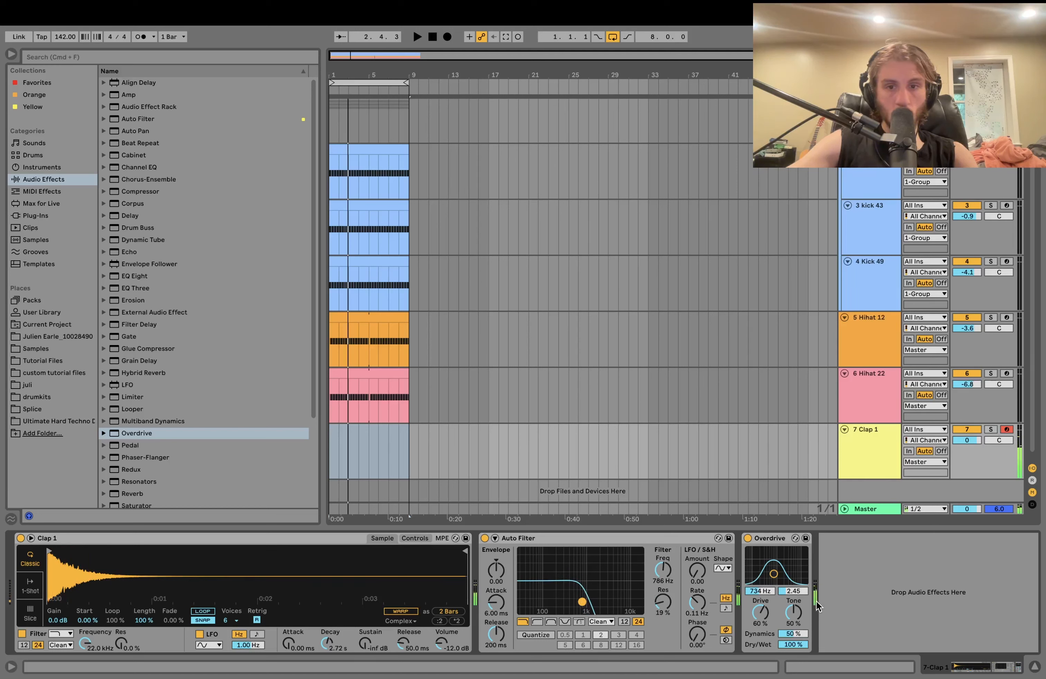
# Step: Bypass Overdrive in favour of a Pedal in Distort mode at 10% gain, and set the Auto Filter cutoff to 2.25 kHz
pyautogui.click(748, 539)
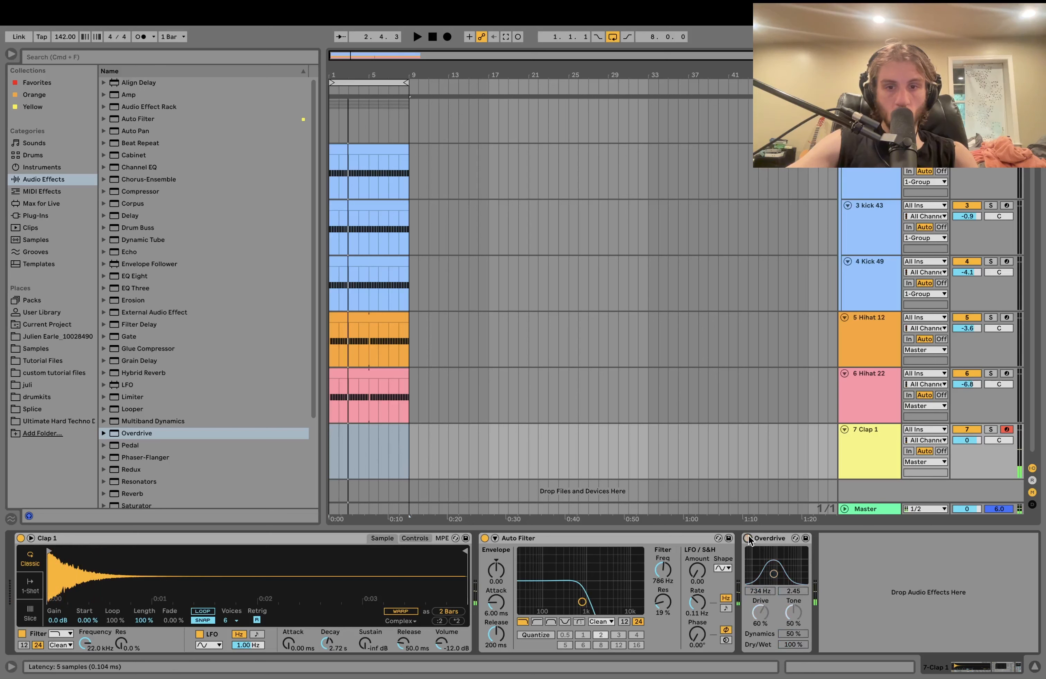
pyautogui.doubleClick(129, 446)
pyautogui.moveTo(854, 578); pyautogui.dragTo(854, 538)
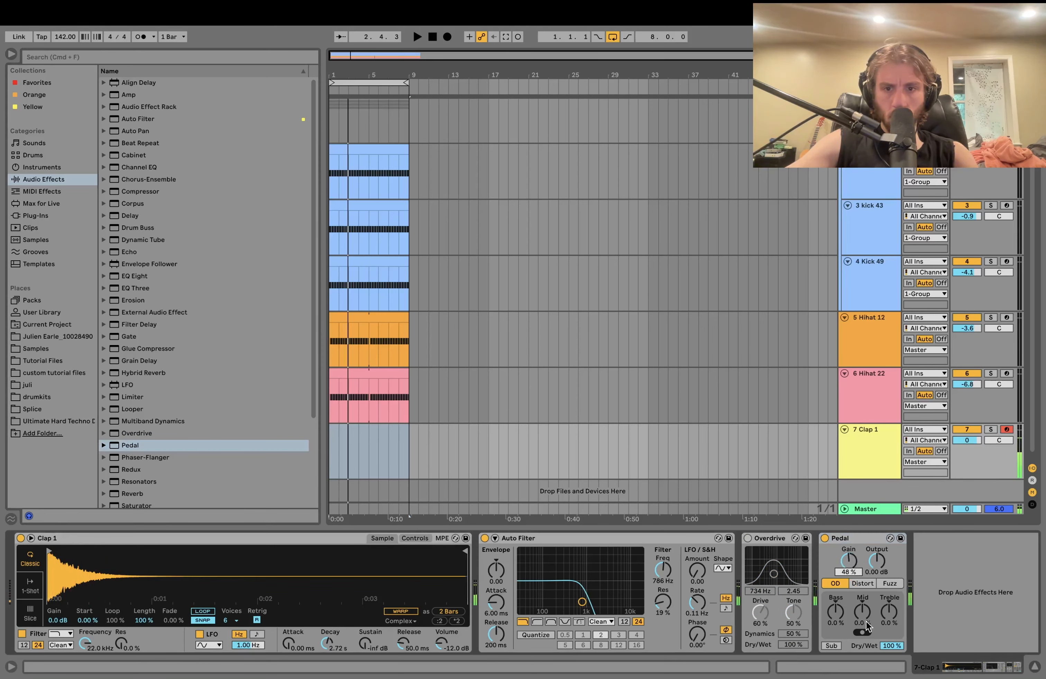
pyautogui.click(861, 585)
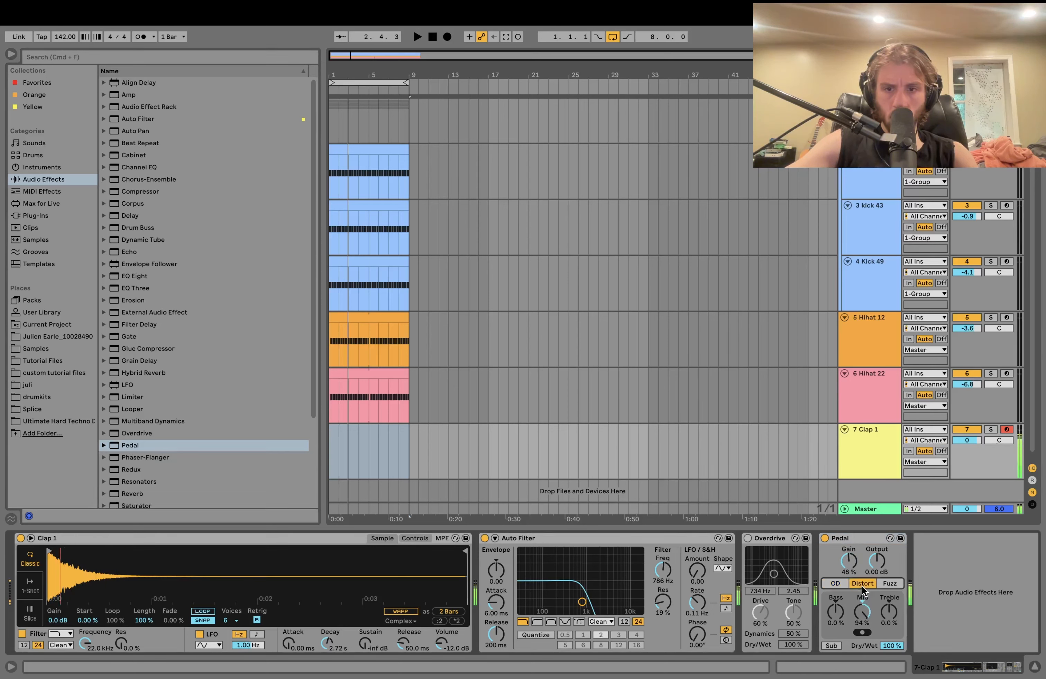
pyautogui.moveTo(663, 582); pyautogui.dragTo(662, 559)
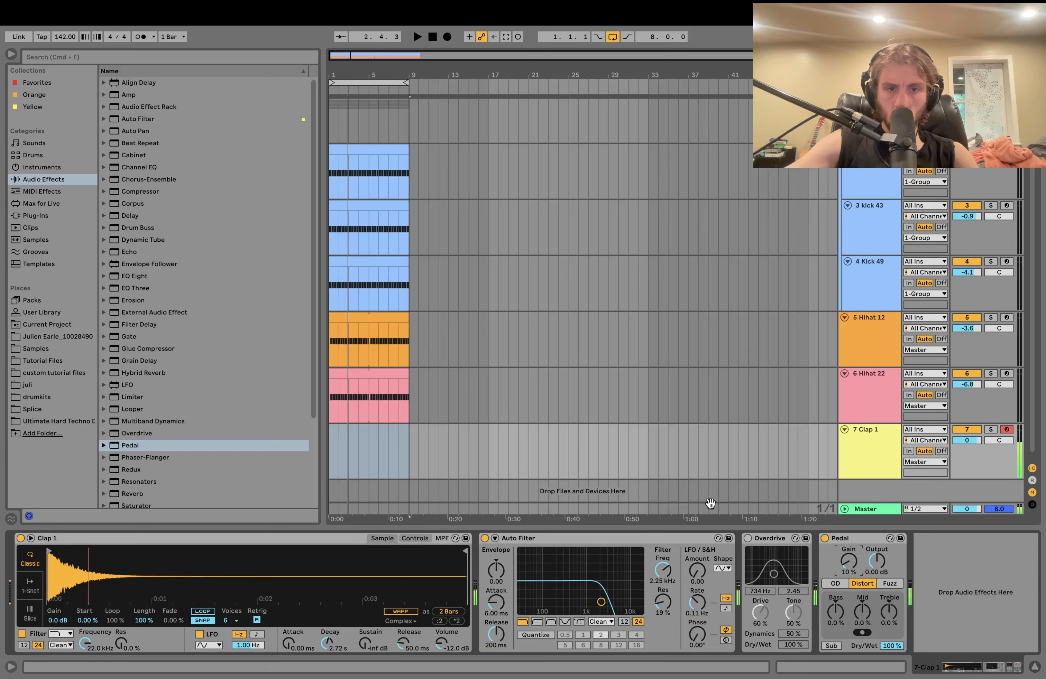
# Step: Create an empty MIDI clip across the first four bars of the clap track
pyautogui.press('space')
pyautogui.moveTo(362, 447); pyautogui.dragTo(322, 436)
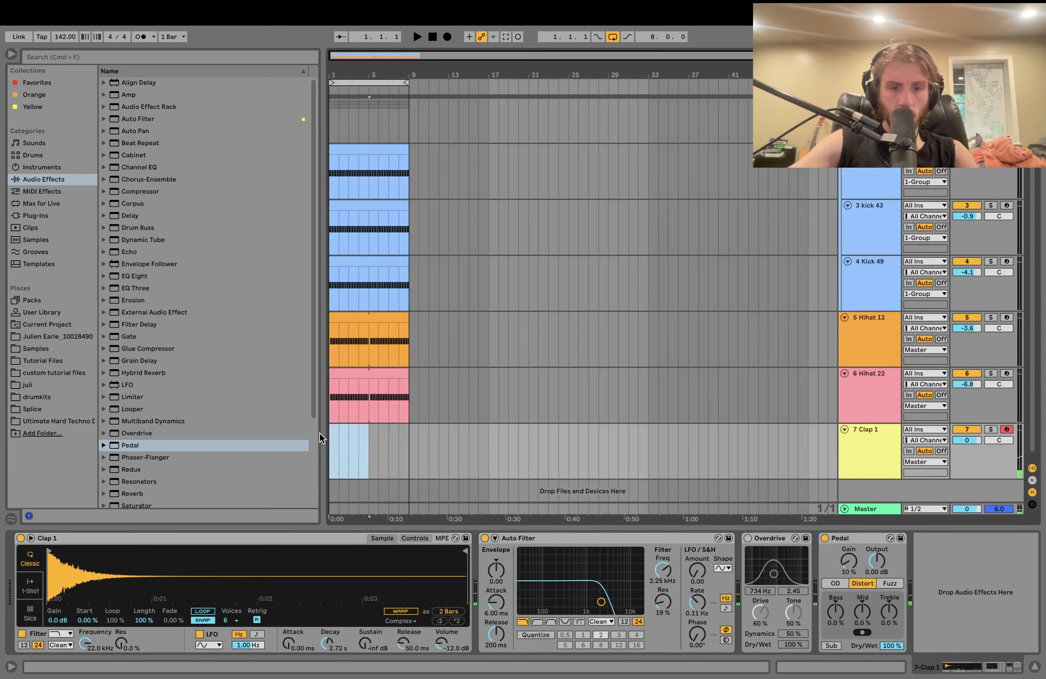
pyautogui.press('super+shift+m')
# Step: Add a two-beat C3 note at 1.2, duplicate it on every second and fourth beat through the clip, and start playback
pyautogui.doubleClick(248, 538)
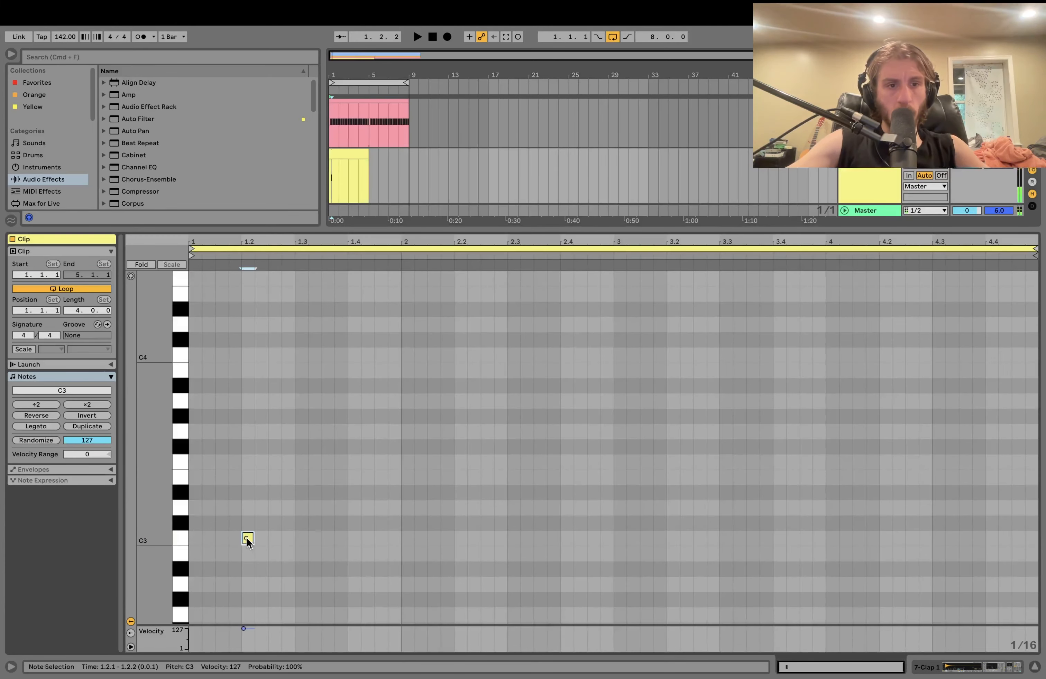
pyautogui.hotkey('shift', 'Right')
pyautogui.hotkey('shift', 'Right')
pyautogui.hotkey('shift', 'Right')
pyautogui.hotkey('shift', 'Right')
pyautogui.hotkey('shift', 'Right')
pyautogui.hotkey('shift', 'Right')
pyautogui.hotkey('shift', 'Right')
pyautogui.press('super+d')
pyautogui.press('super+d')
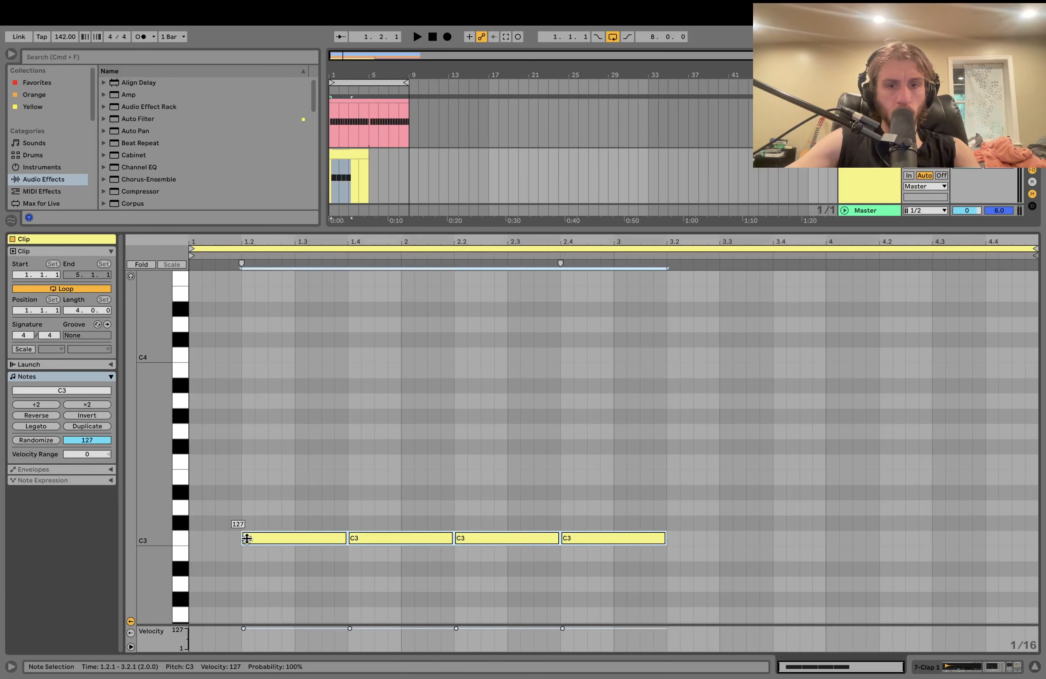
pyautogui.press('super+d')
pyautogui.press('space')
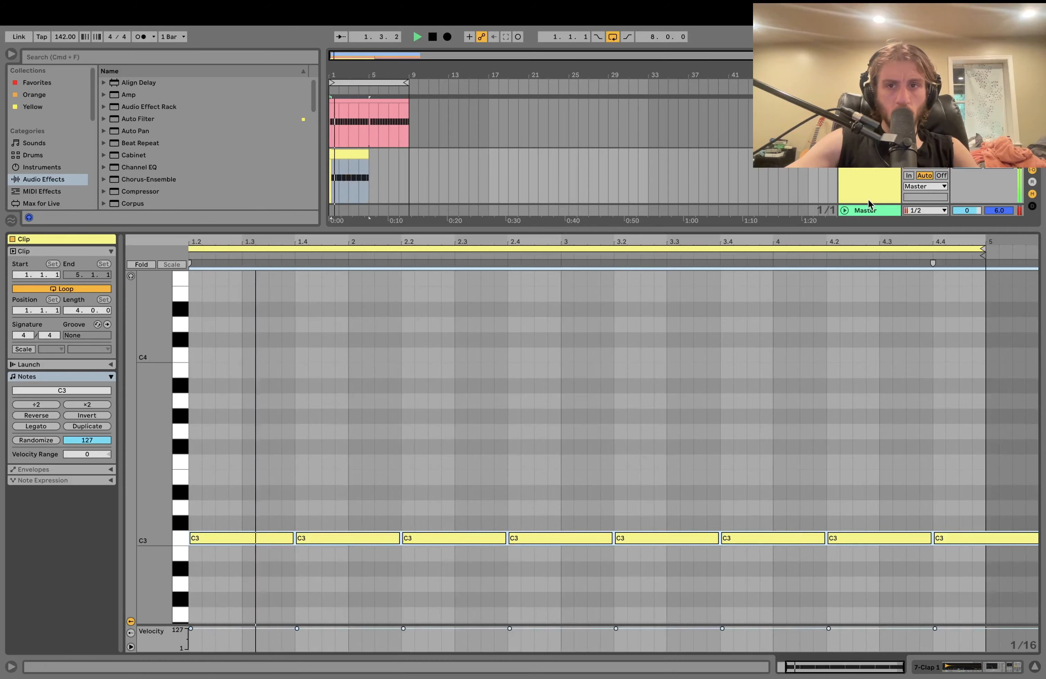
# Step: Shorten Clap 1's envelope decay to 451 ms during playback, and stop
pyautogui.hotkey('shift', 'Tab')
pyautogui.moveTo(332, 645); pyautogui.dragTo(332, 664)
pyautogui.press('space')
# Step: Search Tutorial Files for "909 clap", load 909 Clap.wav in place of Clap 1 and start playback
pyautogui.click(38, 361)
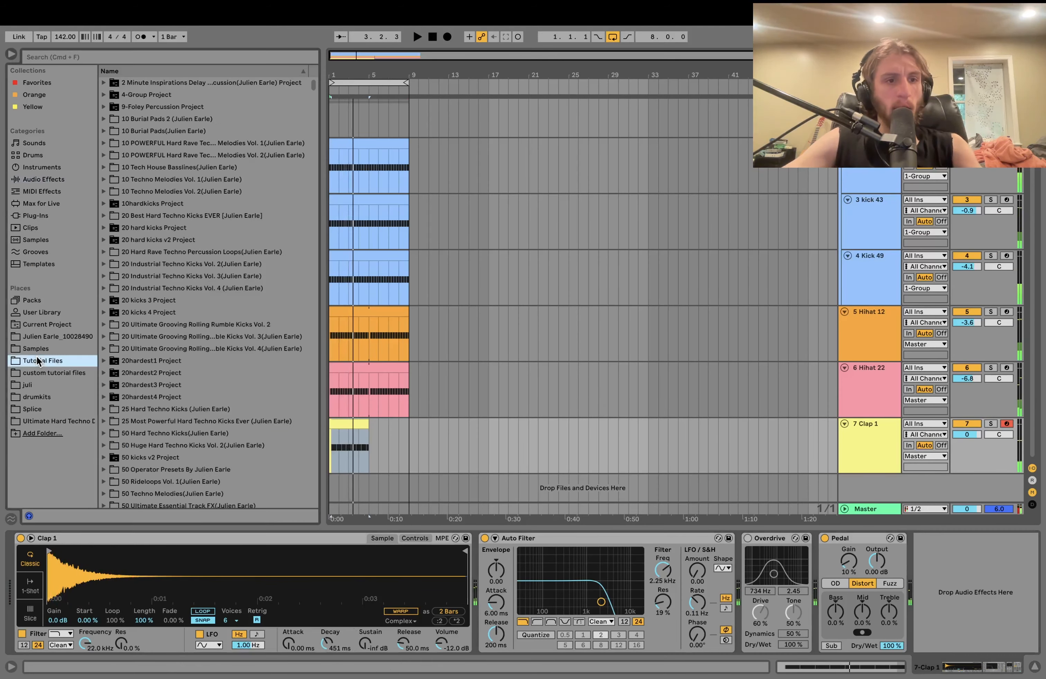
pyautogui.click(127, 53)
pyautogui.write('909 clap')
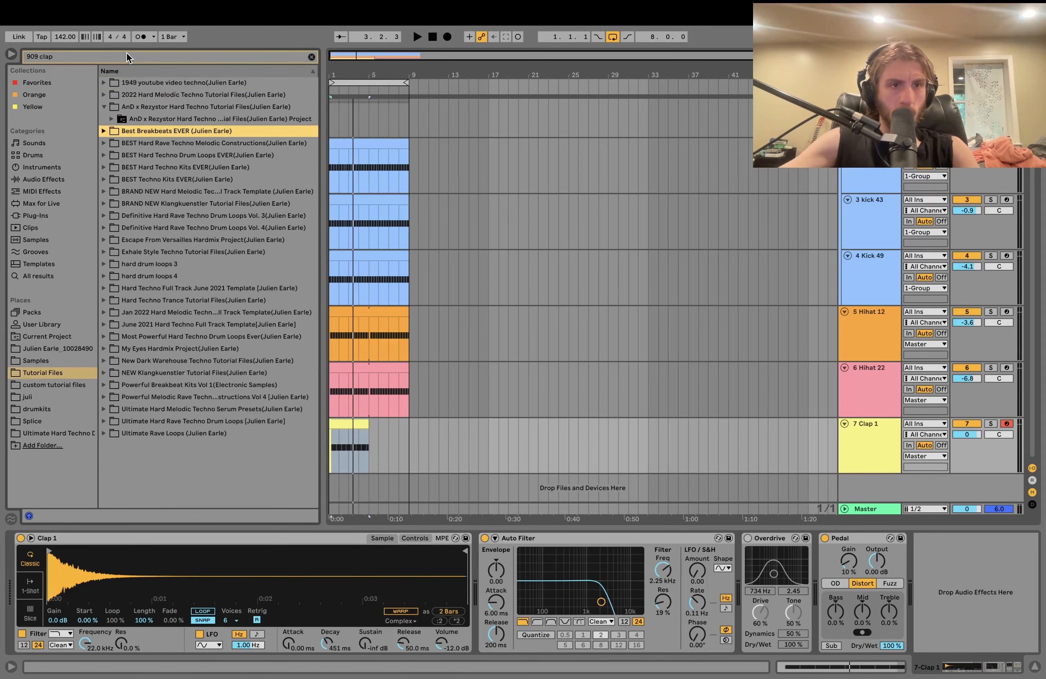
pyautogui.press('Down')
pyautogui.press('Return')
pyautogui.press('space')
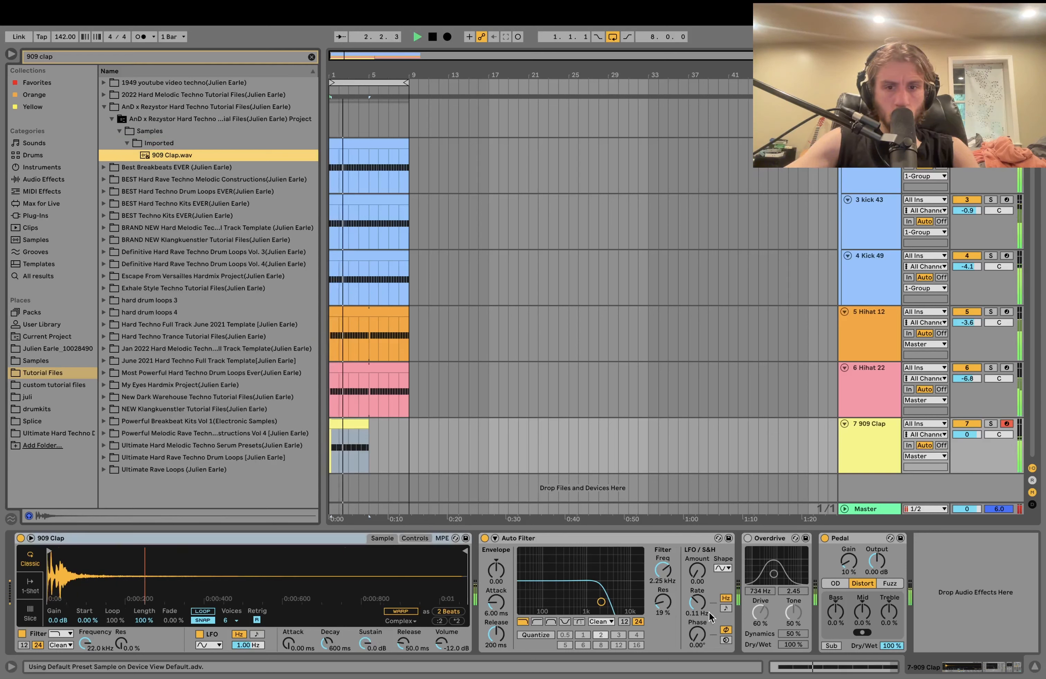
# Step: Set the Pedal gain to 83%, trim the end of the 909 Clap sample to just after its initial hit, and restart playback
pyautogui.moveTo(848, 561)
pyautogui.mouseDown()
pyautogui.moveTo(848, 546)
pyautogui.moveTo(849, 556)
pyautogui.mouseUp()
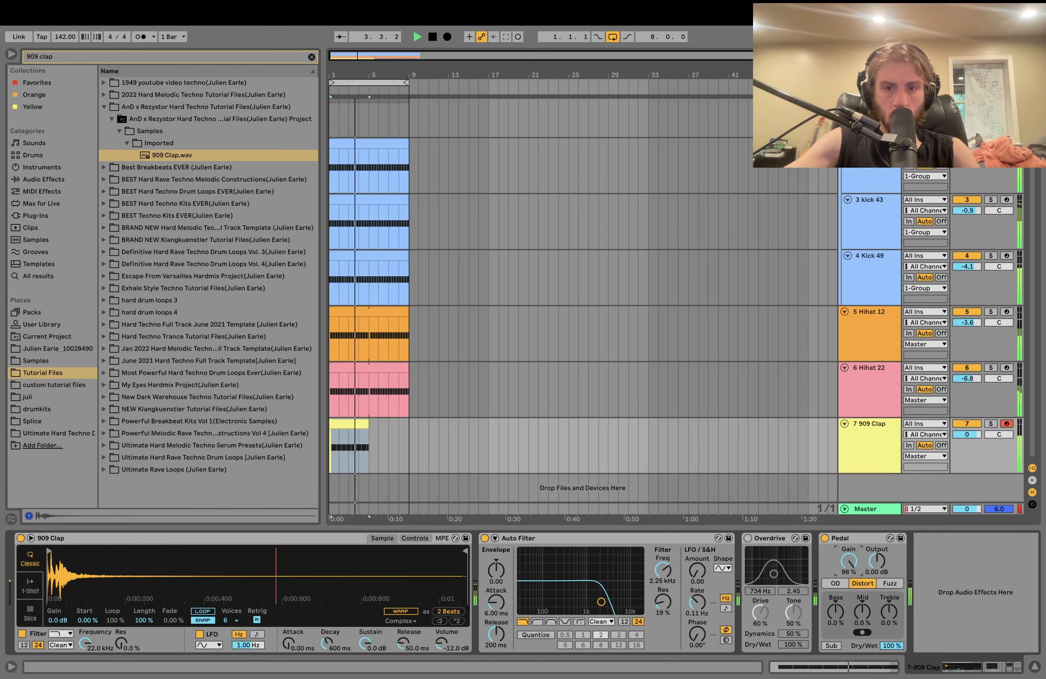
pyautogui.moveTo(465, 551)
pyautogui.mouseDown()
pyautogui.moveTo(83, 556)
pyautogui.moveTo(96, 563)
pyautogui.mouseUp()
pyautogui.press('space')
pyautogui.press('space')
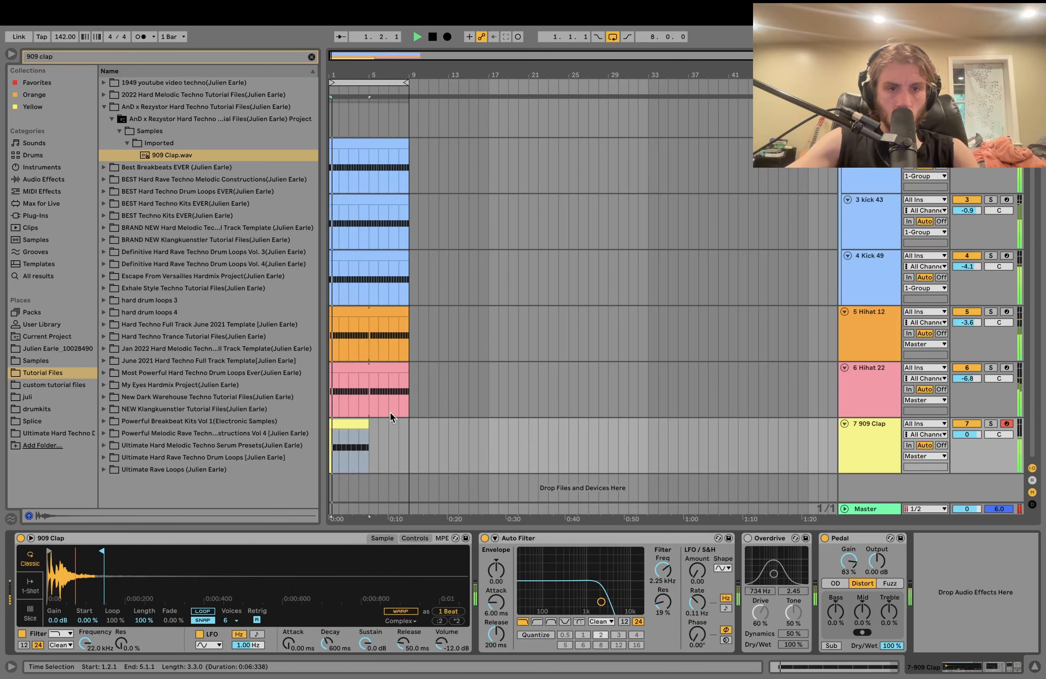
# Step: Extend the 909 Clap sample's end well past its initial hit and fill the clap clip out to bar 9
pyautogui.moveTo(101, 551); pyautogui.dragTo(312, 552)
pyautogui.hotkey('ctrl', 'd')
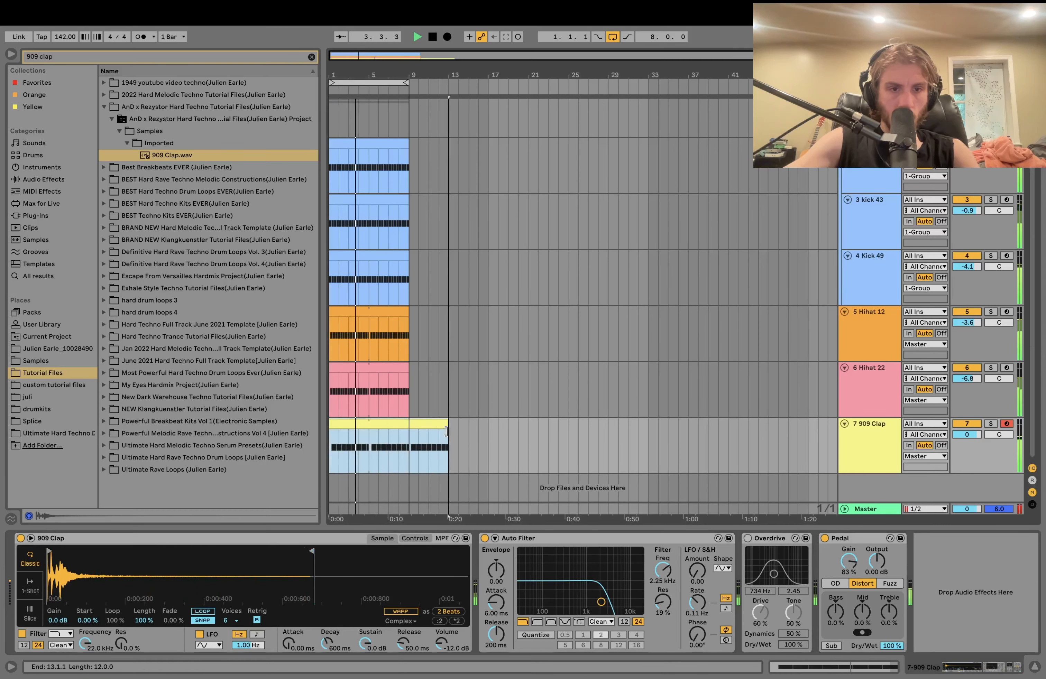
# Step: Set the 909 Clap track volume to -3.1 dB and the Auto Filter frequency to 786 Hz, and stop playback
pyautogui.moveTo(967, 434); pyautogui.dragTo(973, 441)
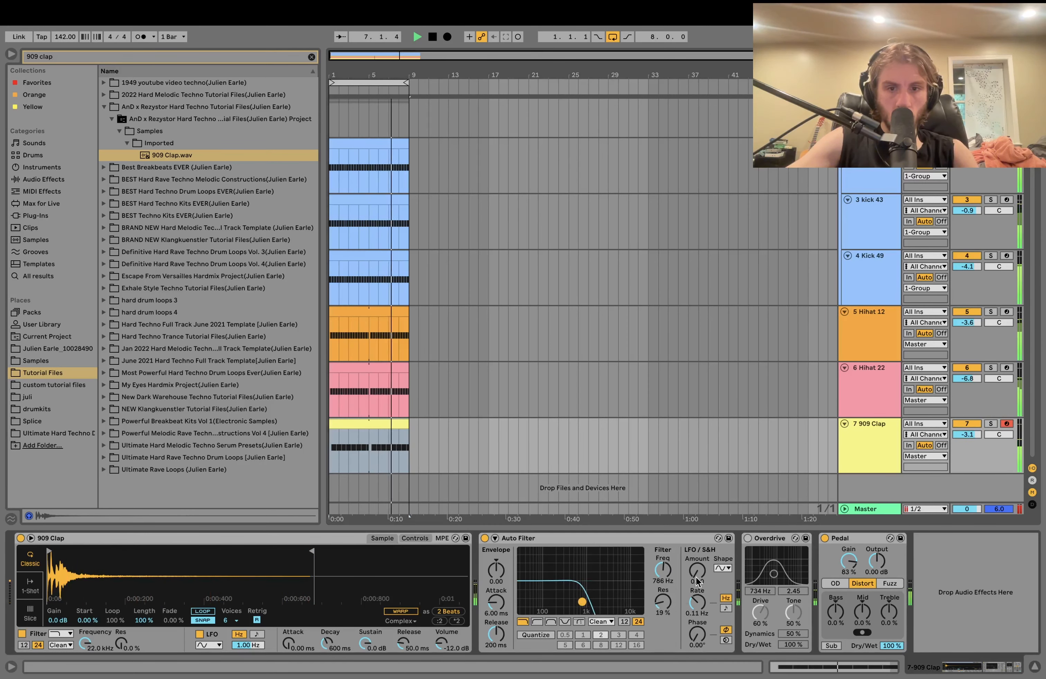
pyautogui.click(875, 448)
pyautogui.press('space')
# Step: Clear the browser search, delete Overdrive from the 909 Clap chain and restart playback
pyautogui.click(312, 57)
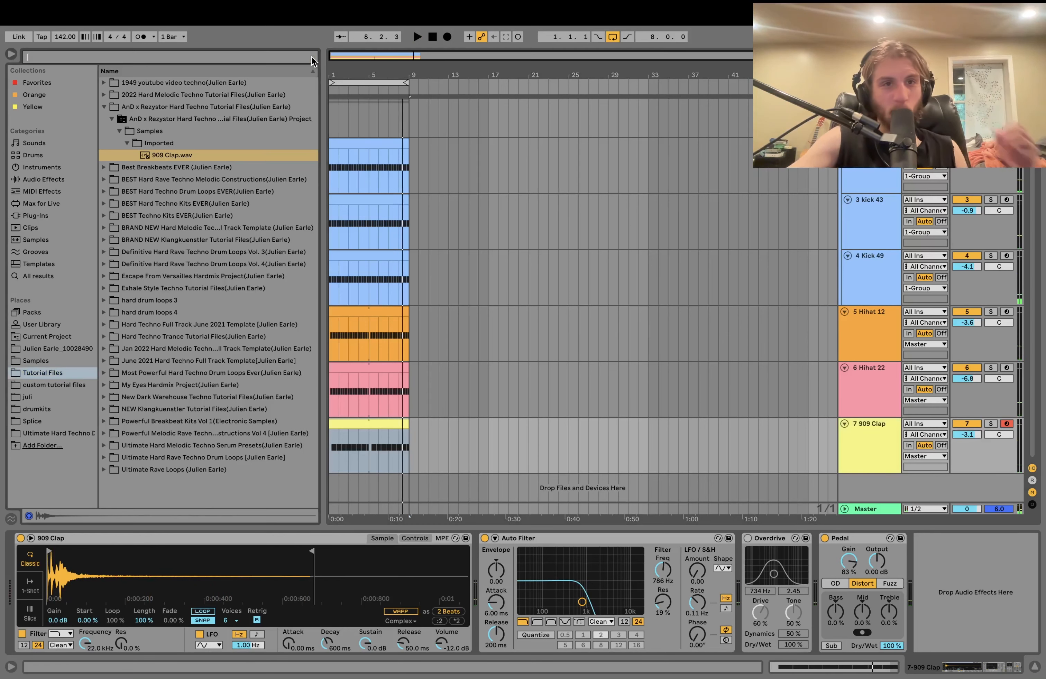
pyautogui.click(384, 446)
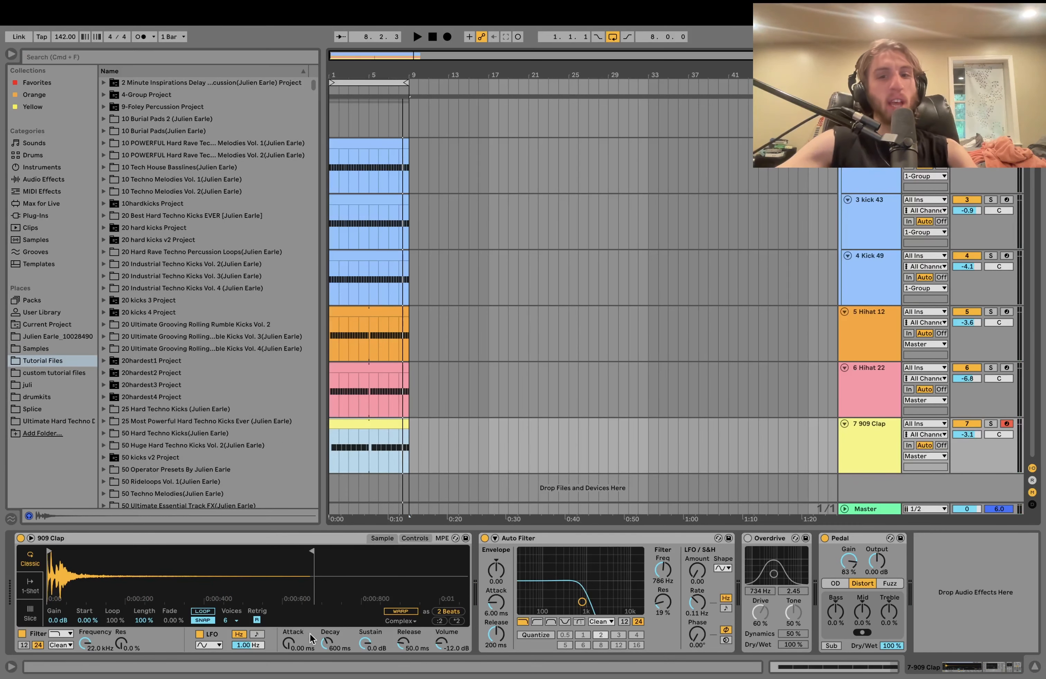
pyautogui.click(768, 539)
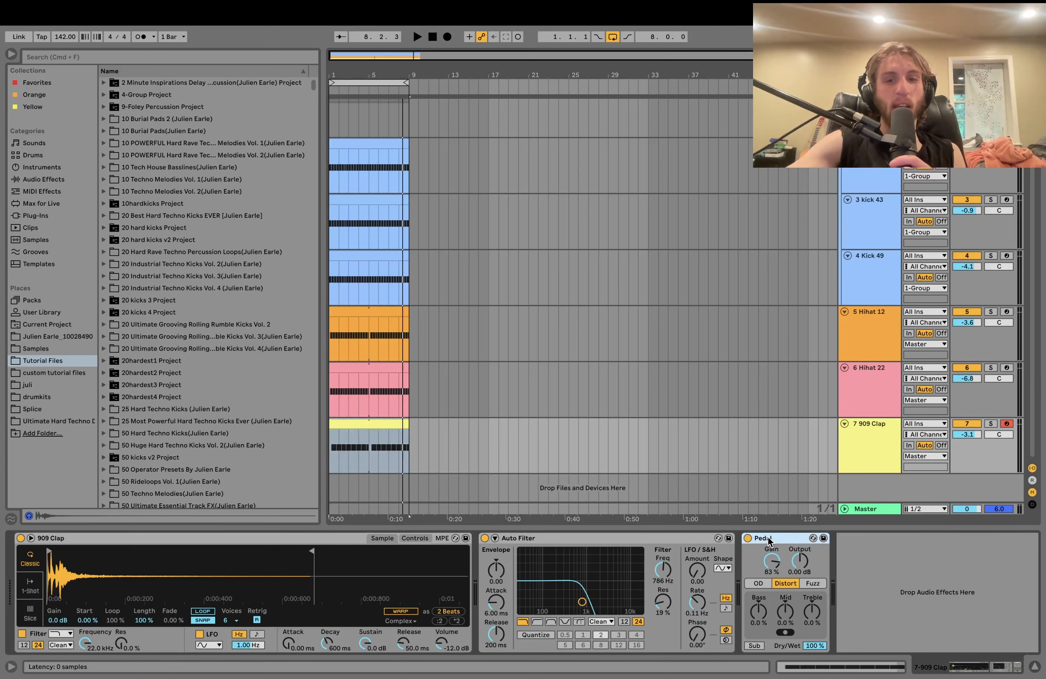
pyautogui.press('Delete')
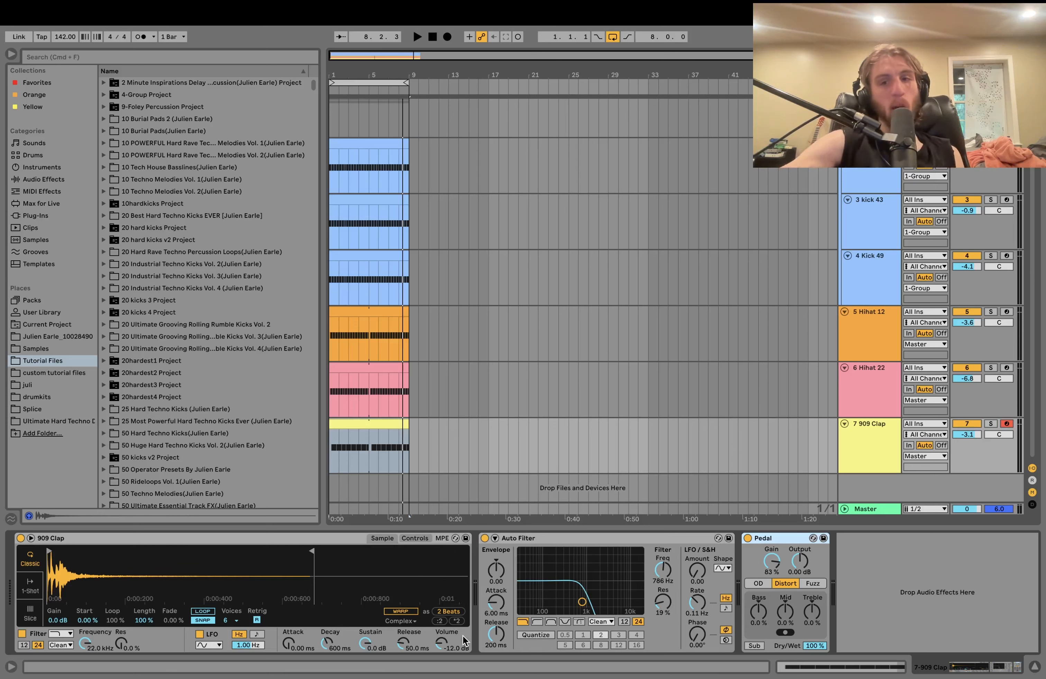
pyautogui.press('space')
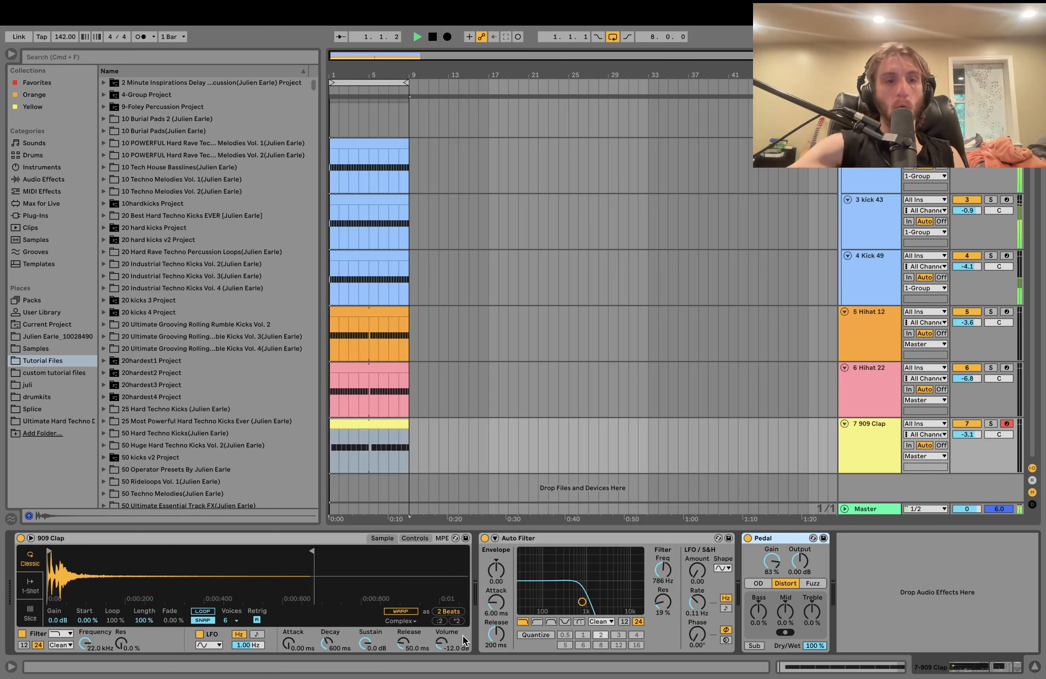
# Step: Stop playback, audition loops in the hard techno library's Rave Loops folder and add Rave Loop 11 on a new track at bar 1
pyautogui.click(77, 417)
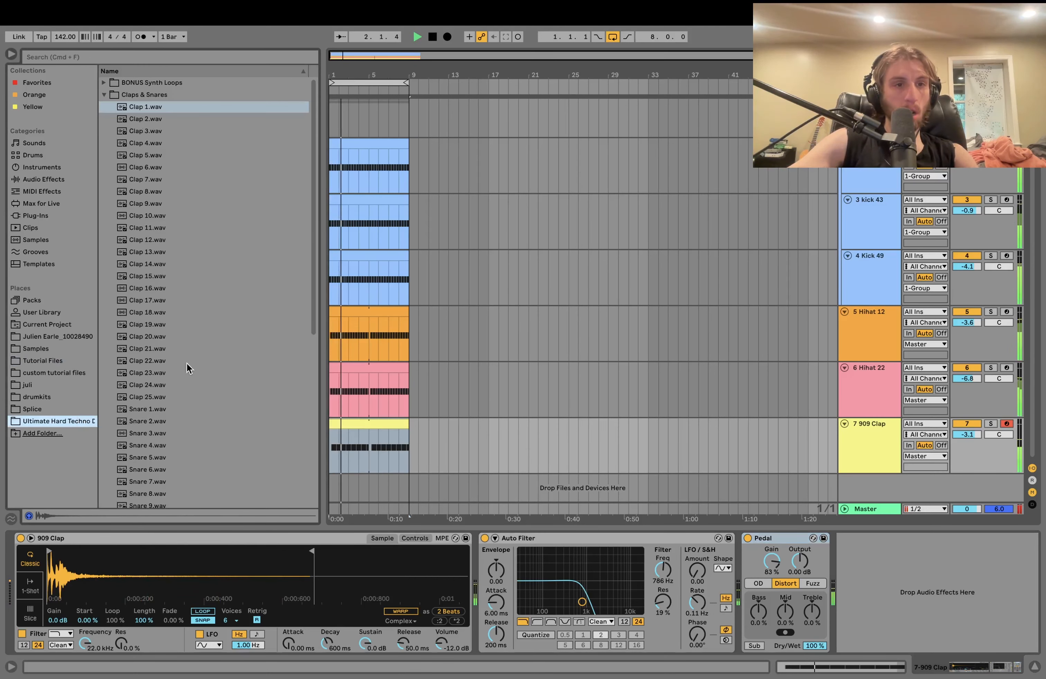
pyautogui.click(105, 95)
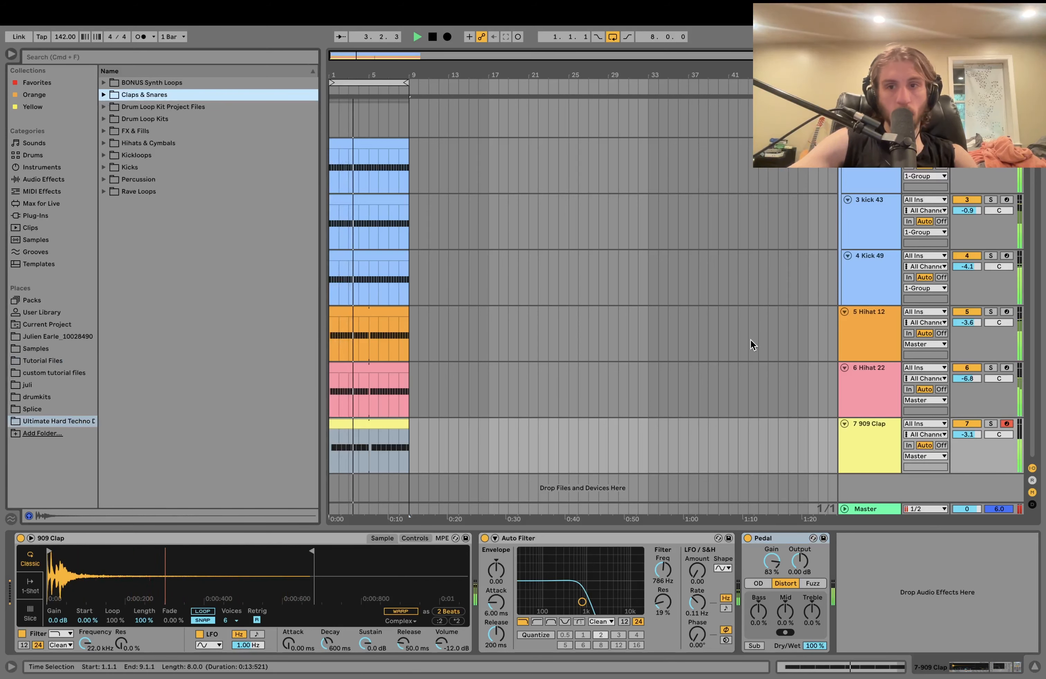
pyautogui.scroll(1, 811, 317)
pyautogui.press('space')
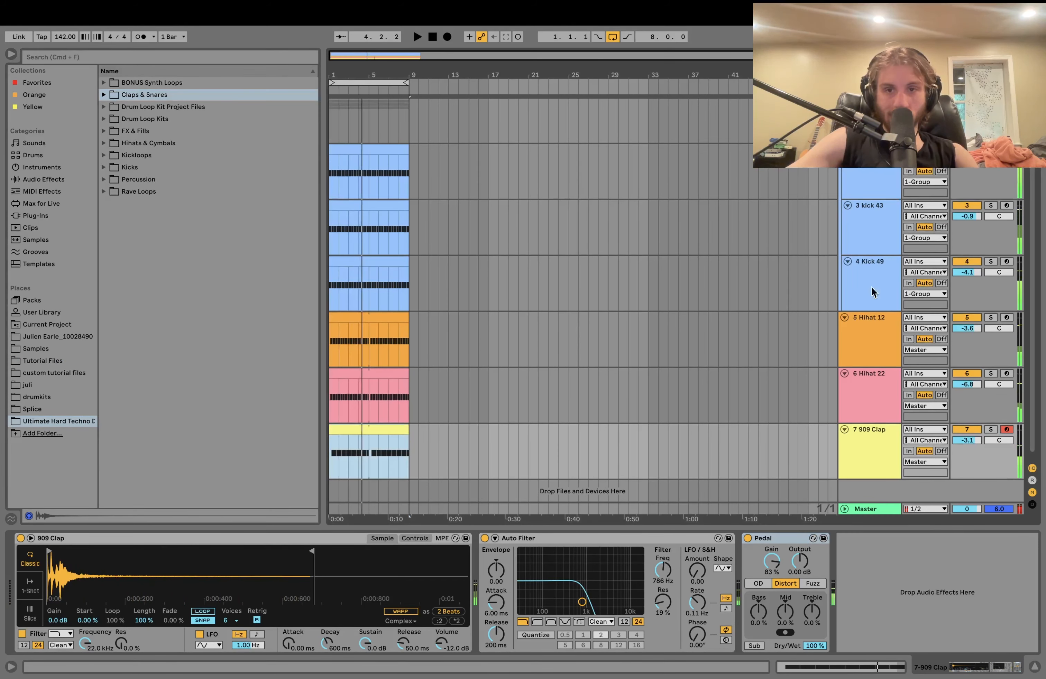
pyautogui.scroll(-1, 873, 304)
pyautogui.click(140, 193)
pyautogui.click(172, 325)
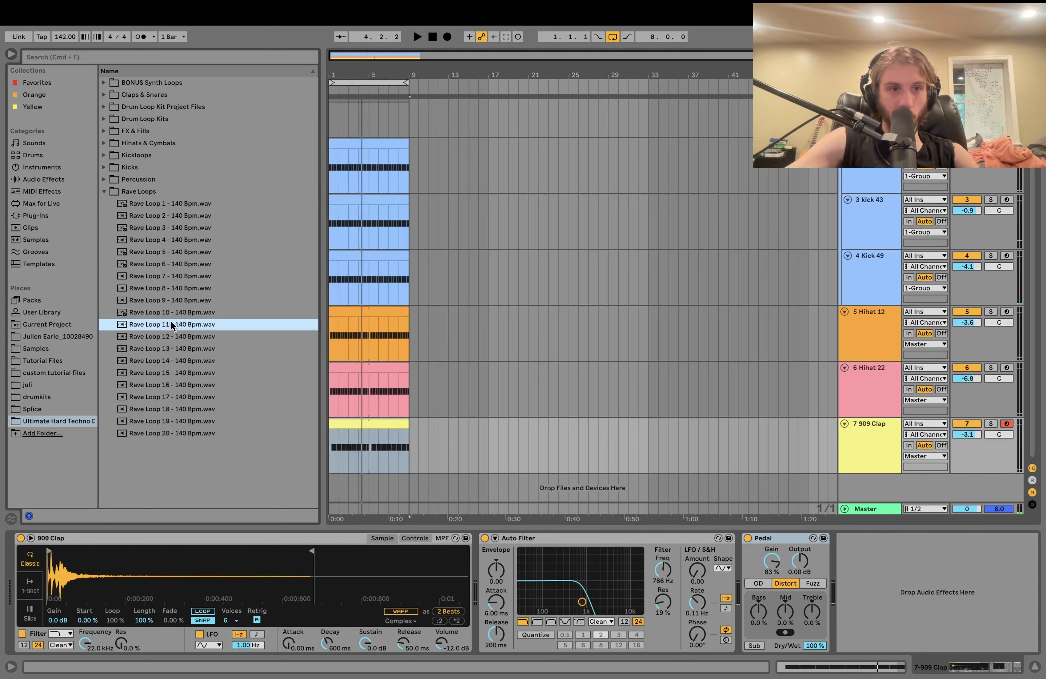
pyautogui.click(177, 337)
pyautogui.click(171, 325)
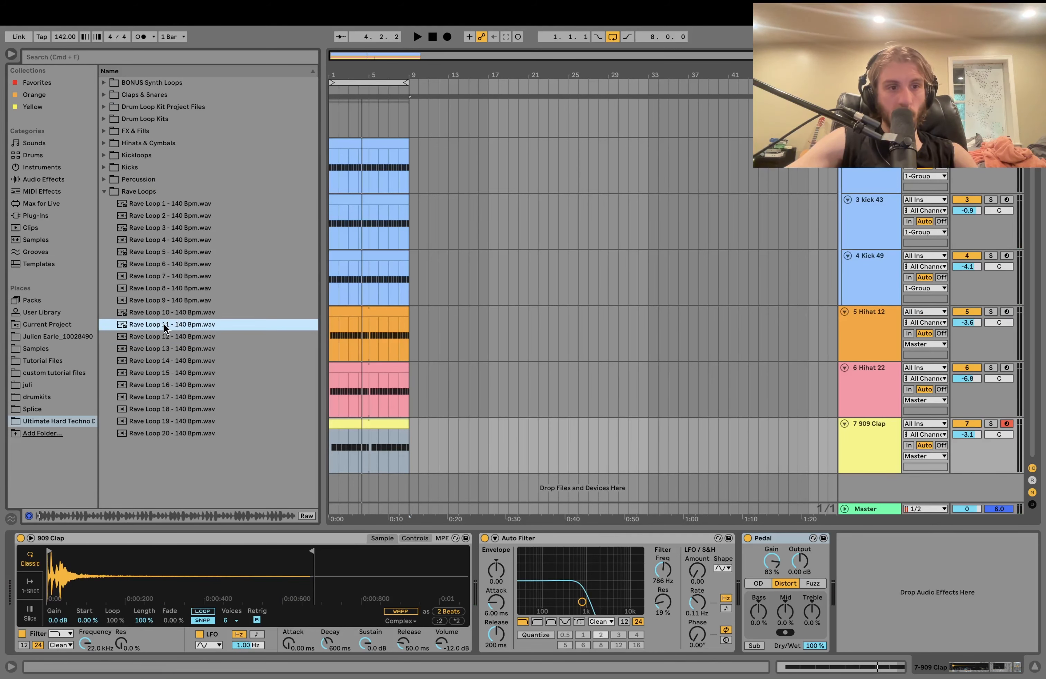
pyautogui.moveTo(166, 329); pyautogui.dragTo(329, 481)
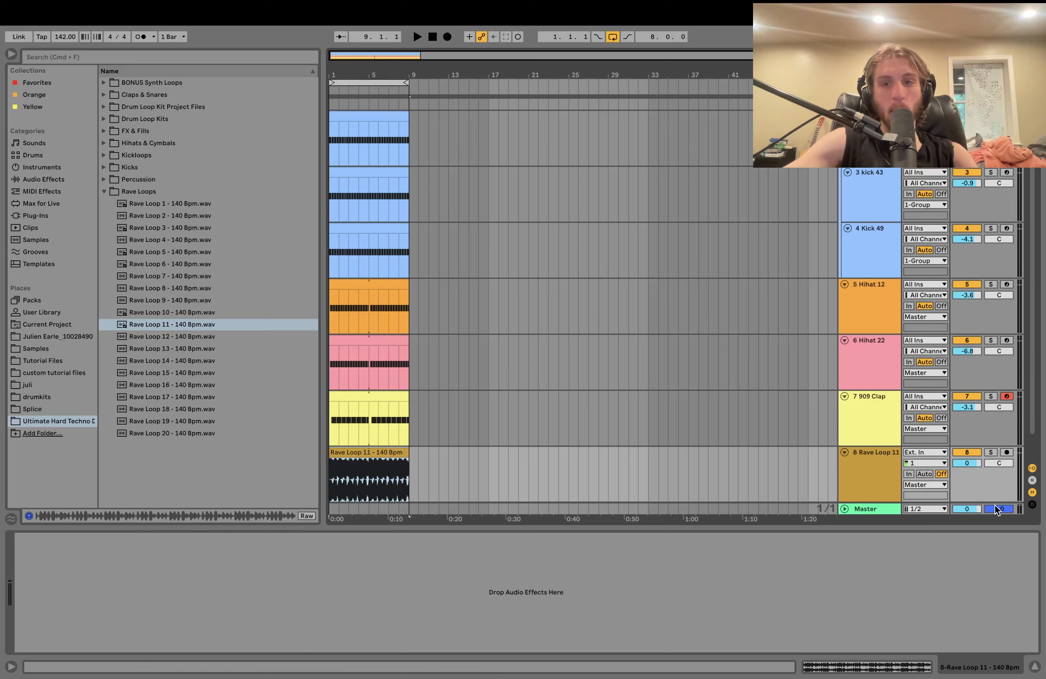
# Step: Set the Rave Loop 11 track volume to -10.5 dB and play the mix briefly
pyautogui.click(967, 463)
pyautogui.moveTo(969, 465)
pyautogui.mouseDown()
pyautogui.moveTo(969, 482)
pyautogui.moveTo(969, 468)
pyautogui.mouseUp()
pyautogui.press('space')
pyautogui.scroll(-2, 583, 429)
pyautogui.press('space')
# Step: Audition Rave Loops 14 to 18, add Rave Loop 18 on a new track at bar 1 and duplicate it to bar 9
pyautogui.click(188, 361)
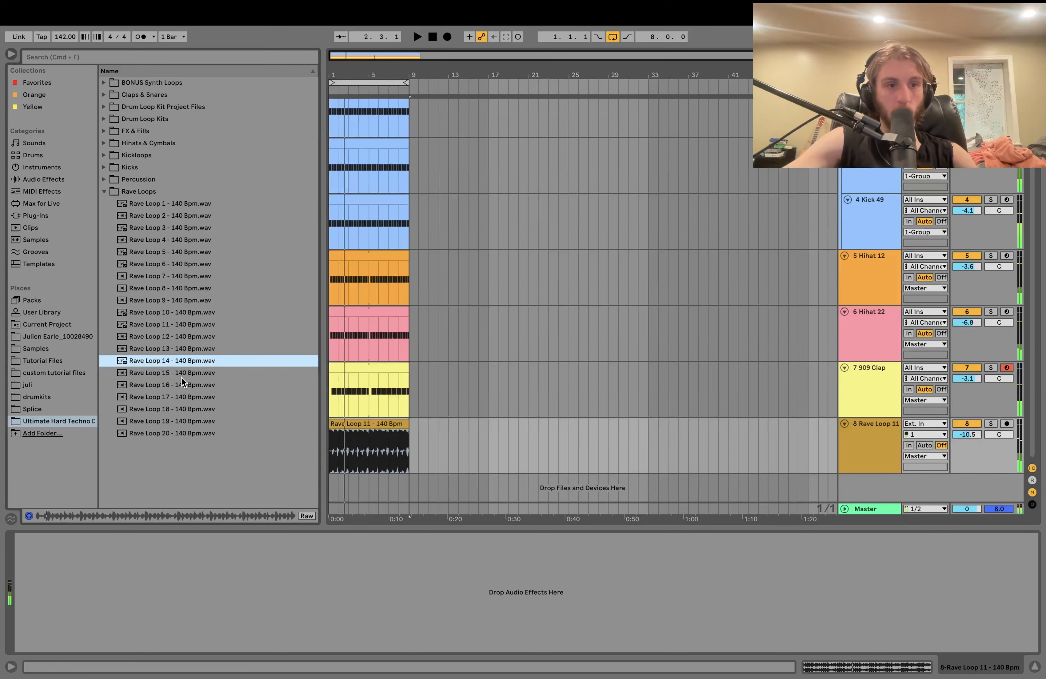
pyautogui.click(174, 375)
pyautogui.click(175, 383)
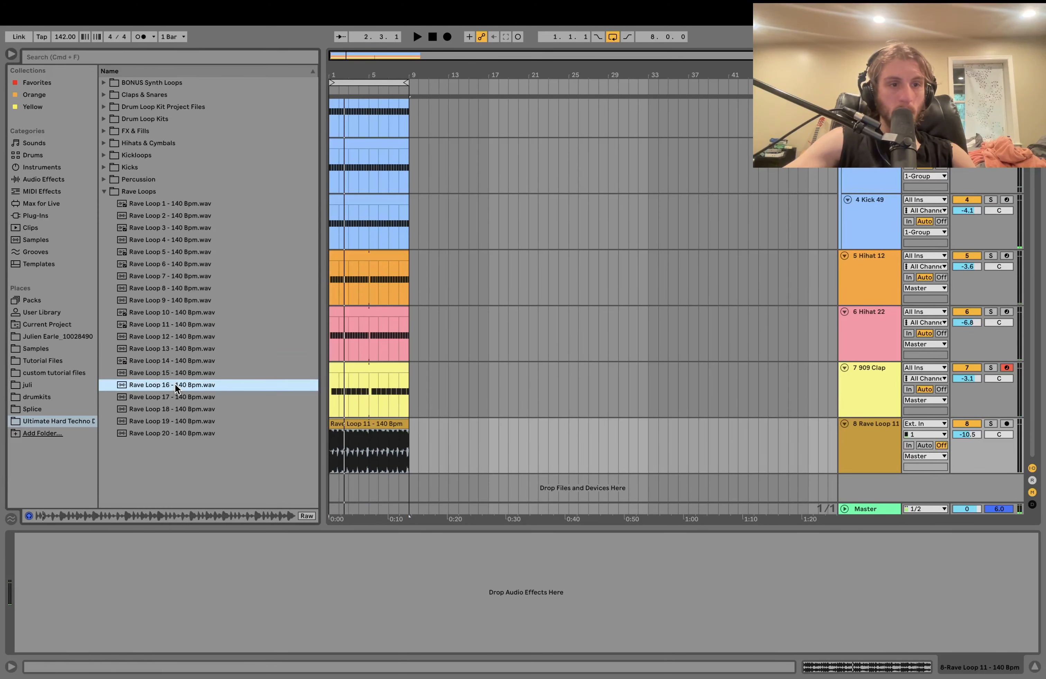
pyautogui.click(180, 396)
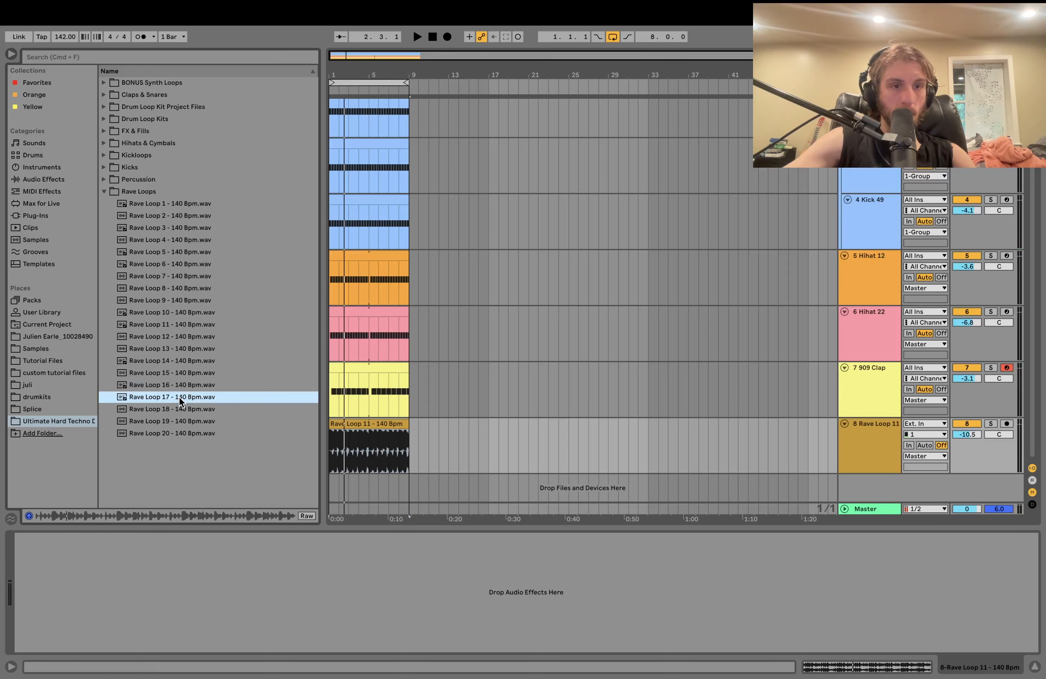
pyautogui.click(181, 407)
pyautogui.moveTo(181, 412); pyautogui.dragTo(331, 478)
pyautogui.press('super+d')
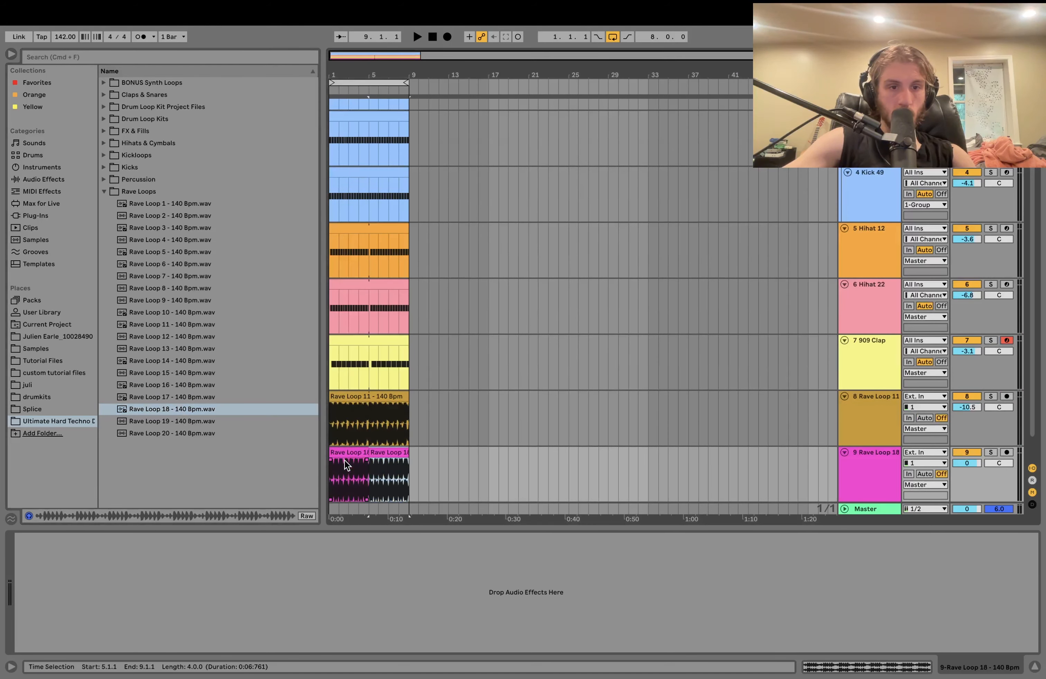
# Step: Set the Rave Loop 18 track volume to -9.9 dB and play back the mix
pyautogui.click(343, 452)
pyautogui.moveTo(967, 465); pyautogui.dragTo(967, 490)
pyautogui.press('space')
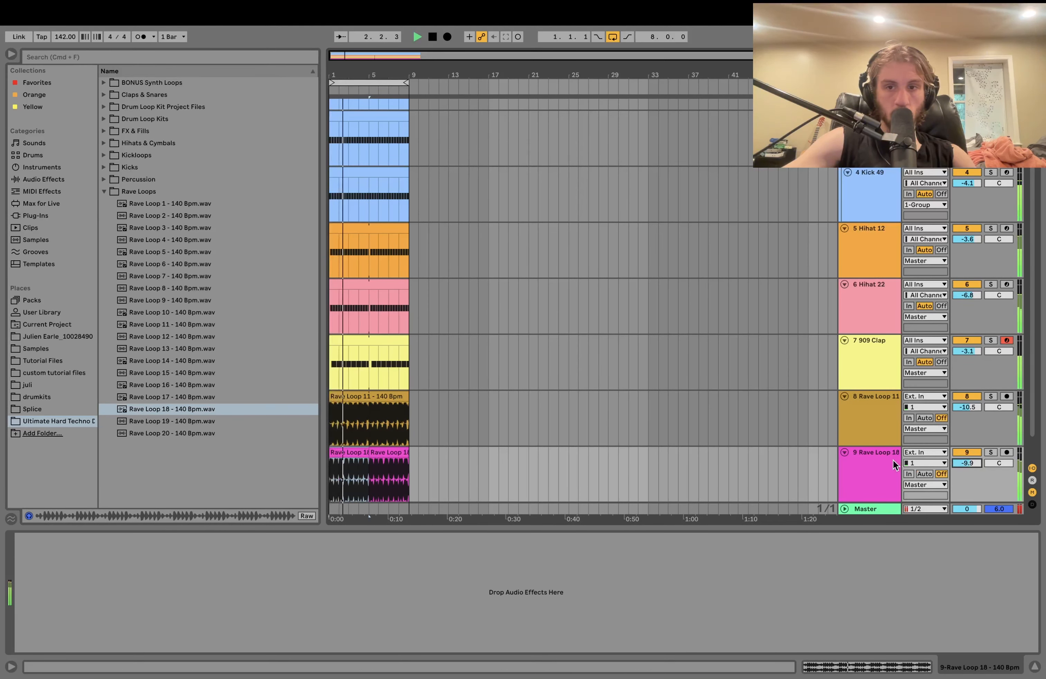
pyautogui.click(894, 464)
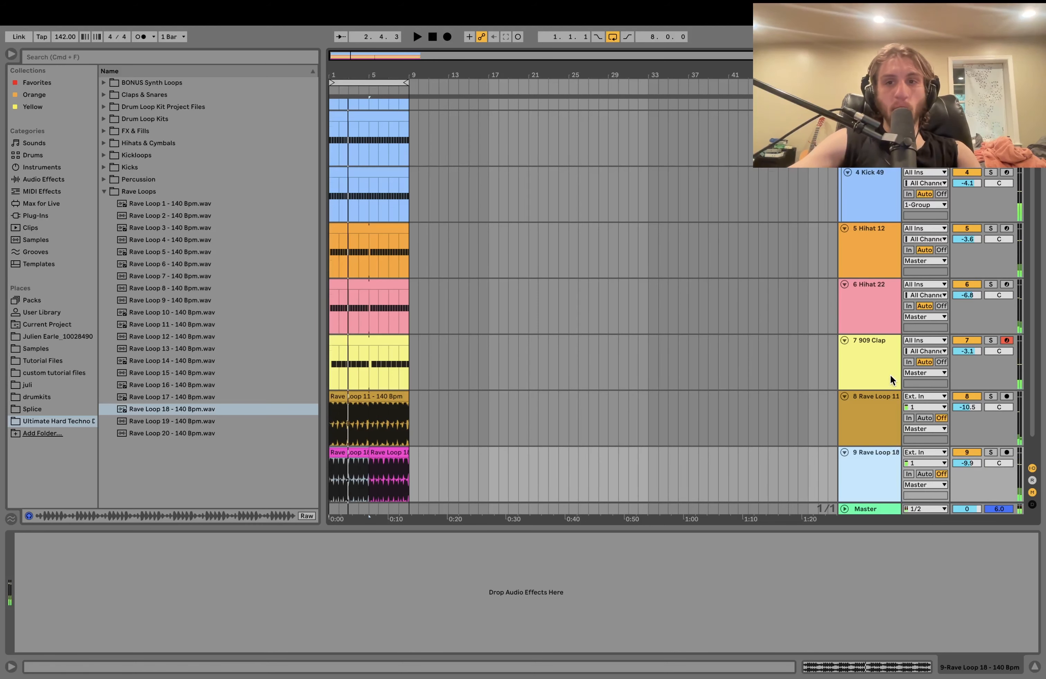
pyautogui.scroll(3, 892, 380)
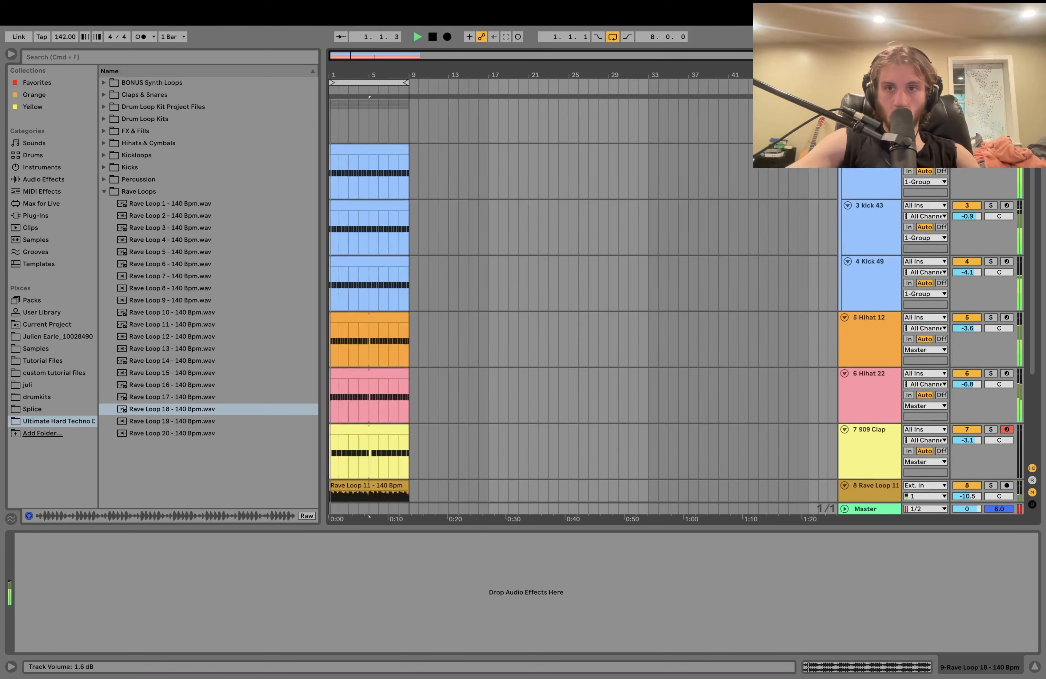
pyautogui.scroll(-4, 503, 243)
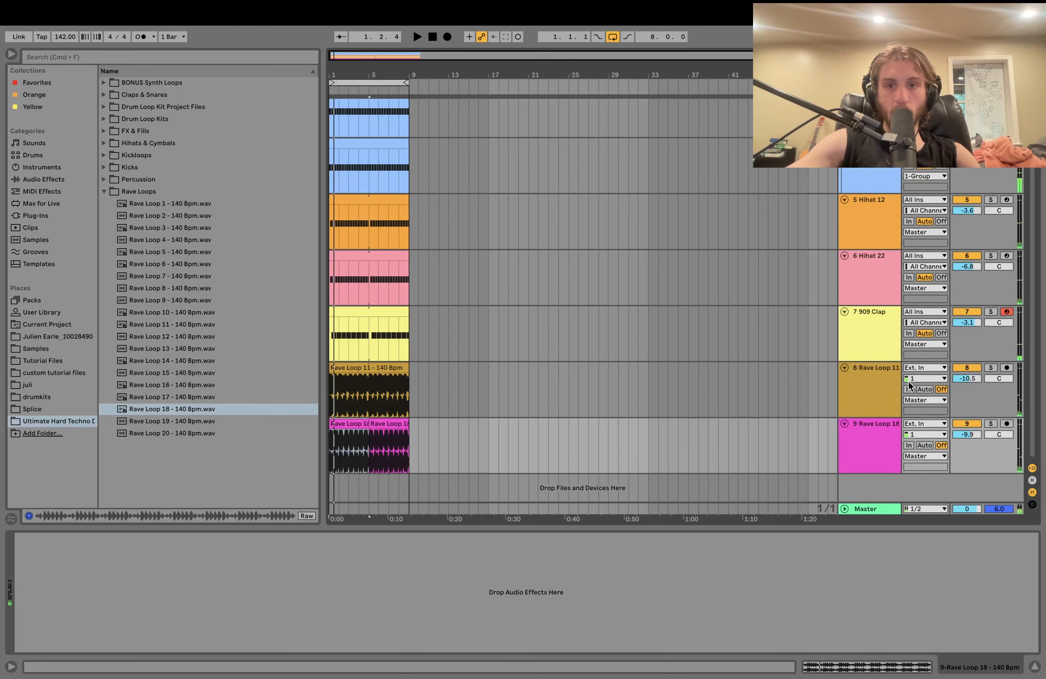
# Step: Lower the volume of all tracks together, bringing Rave Loop 11 to -11.4 dB and Rave Loop 18 to -10.8 dB
pyautogui.click(878, 386)
pyautogui.press('super+a')
pyautogui.click(968, 380)
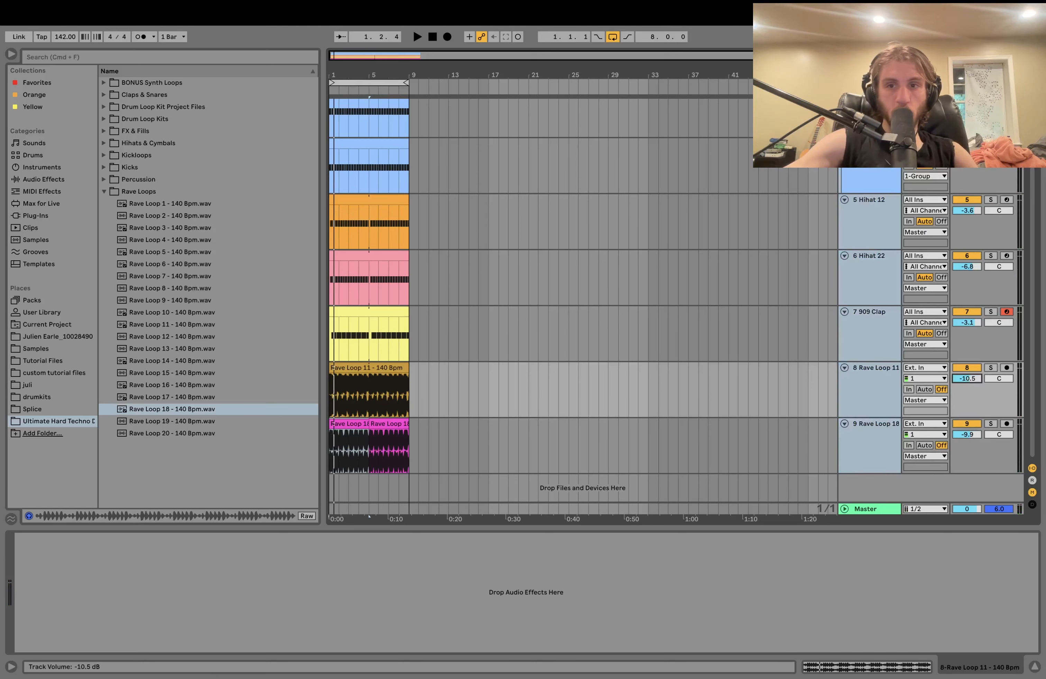
pyautogui.scroll(-3, 443, 407)
pyautogui.scroll(5, 444, 407)
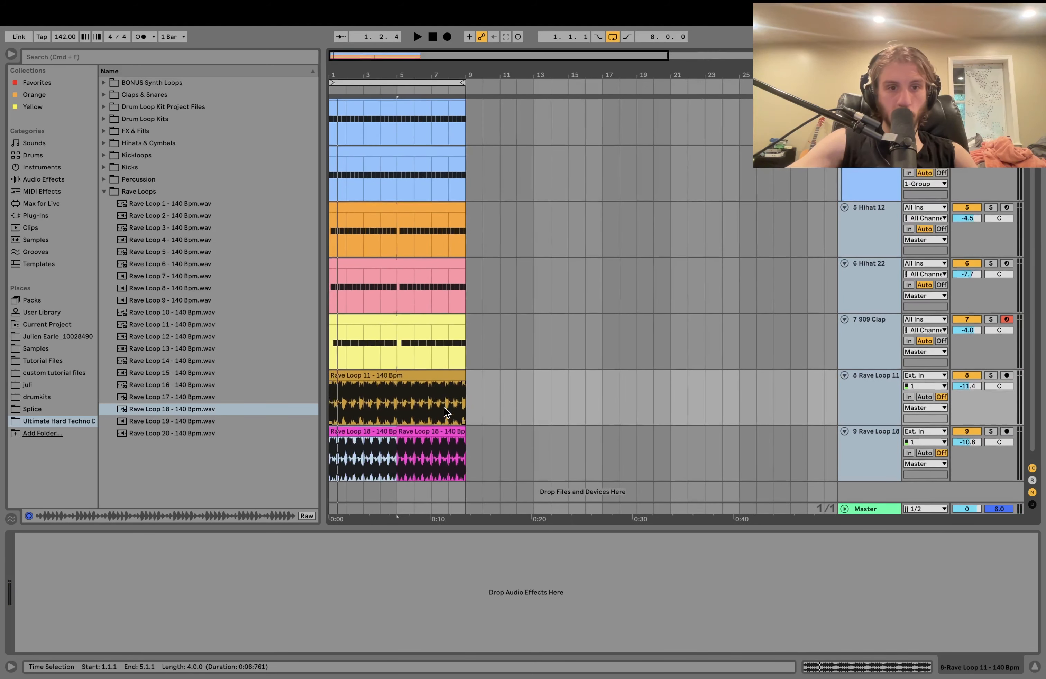
# Step: Deactivate the Rave Loop 11 and Rave Loop 18 tracks
pyautogui.click(393, 378)
pyautogui.click(977, 375)
pyautogui.click(967, 442)
pyautogui.click(870, 445)
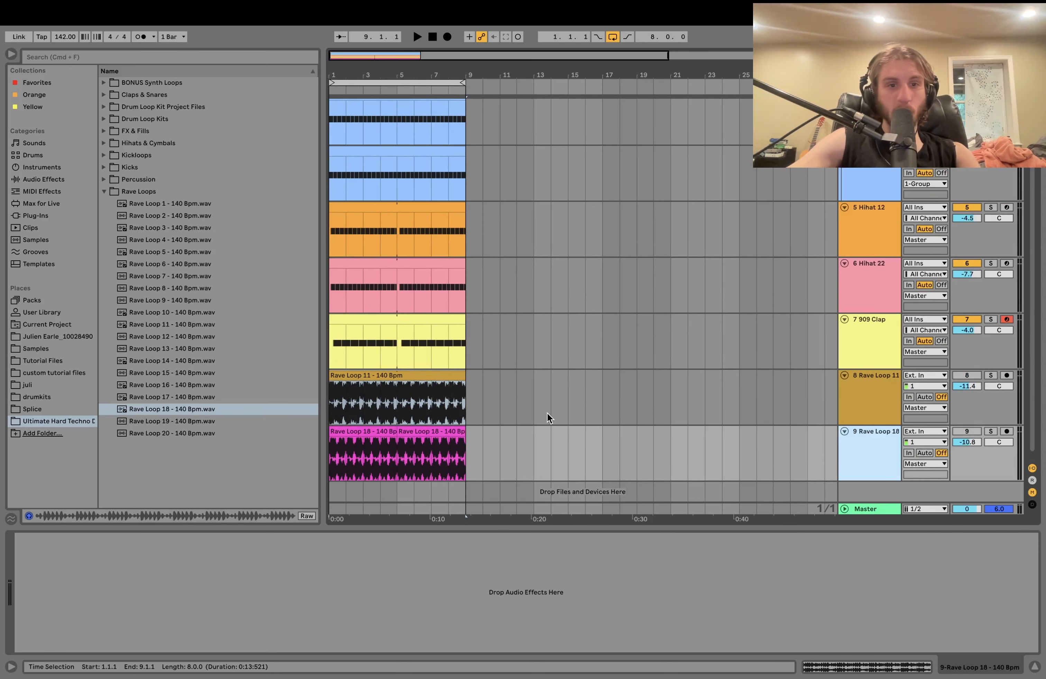
pyautogui.scroll(-1, 546, 413)
pyautogui.scroll(5, 547, 413)
pyautogui.hscroll(-10, 547, 413)
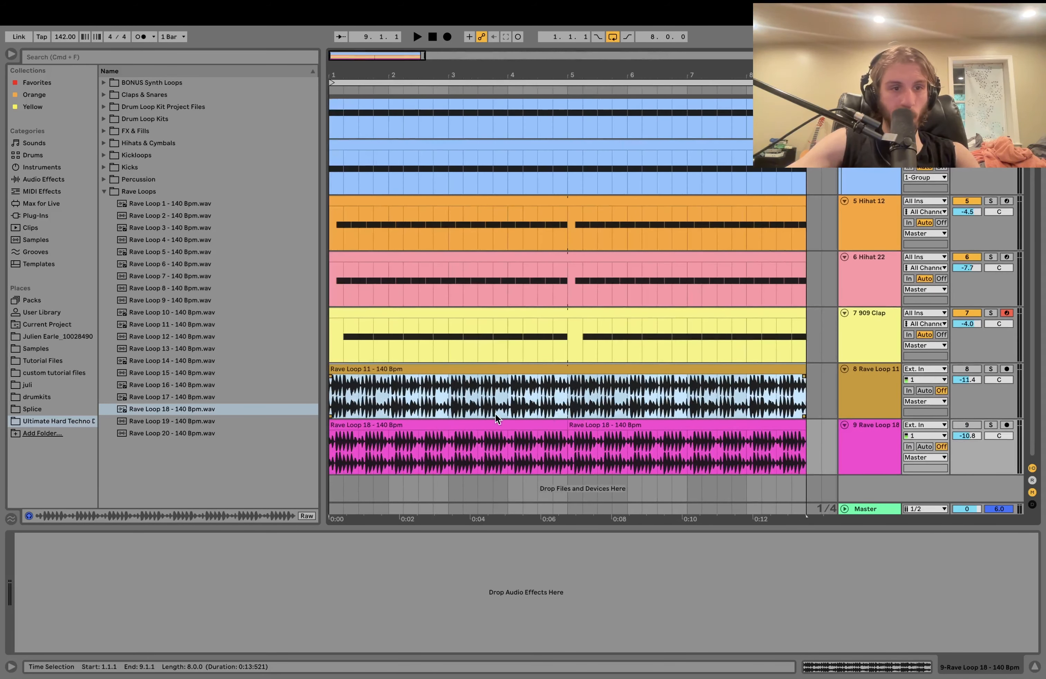
pyautogui.scroll(-1, 495, 414)
# Step: Search Tutorial Files for "live perc" and add Live Percussion Loop 5.wav on a new track at bar 1
pyautogui.click(41, 348)
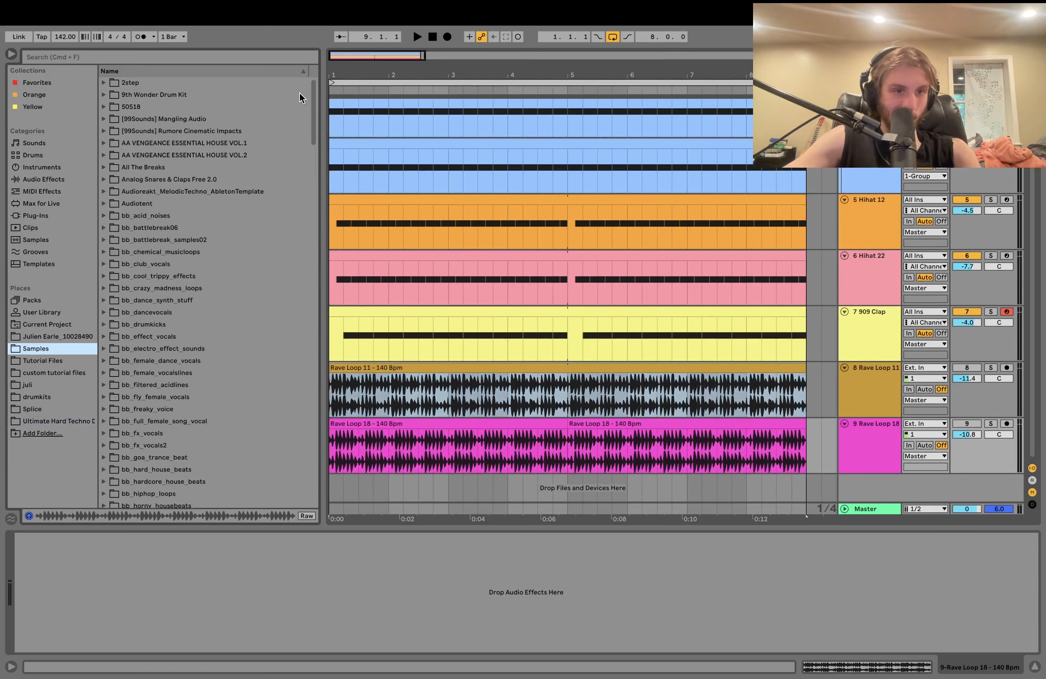
pyautogui.click(30, 362)
pyautogui.click(194, 56)
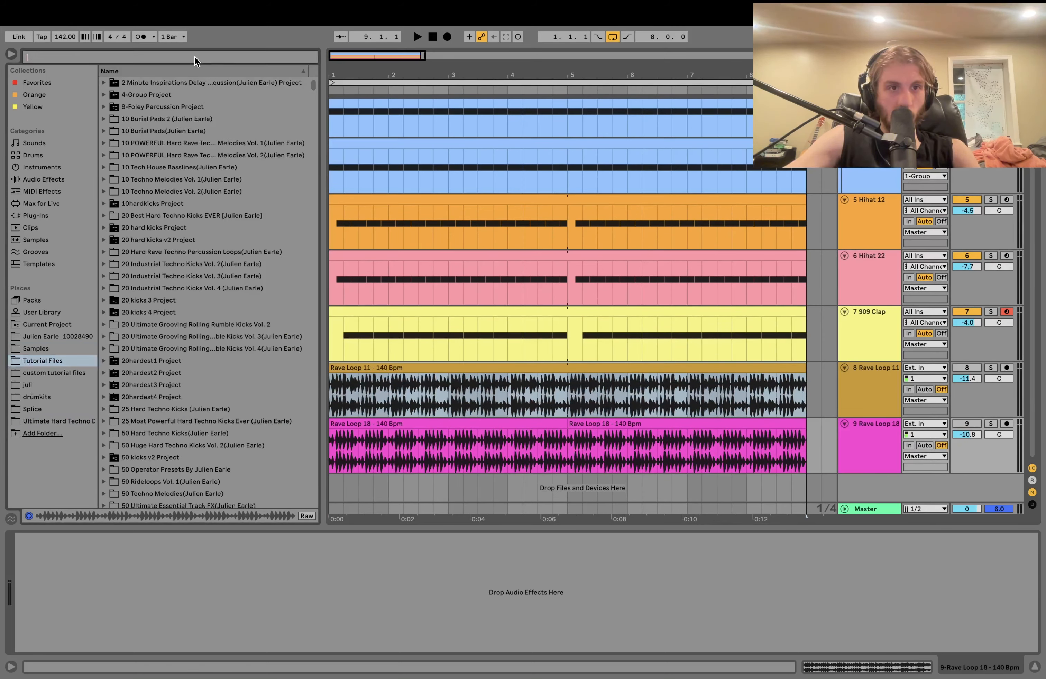
pyautogui.write('live perc')
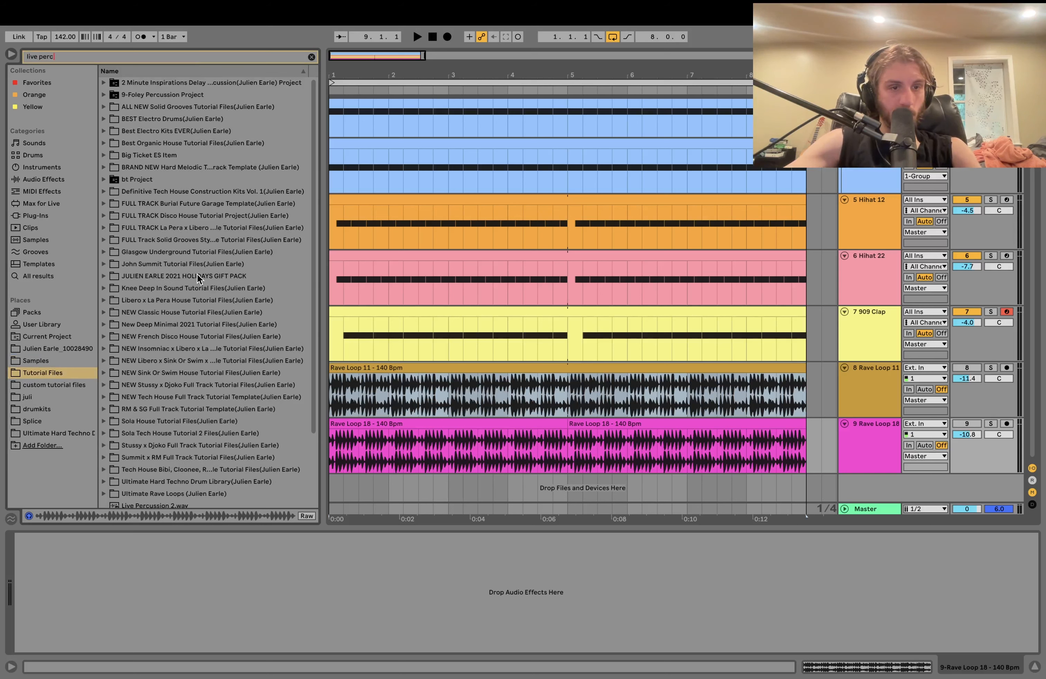
pyautogui.click(140, 463)
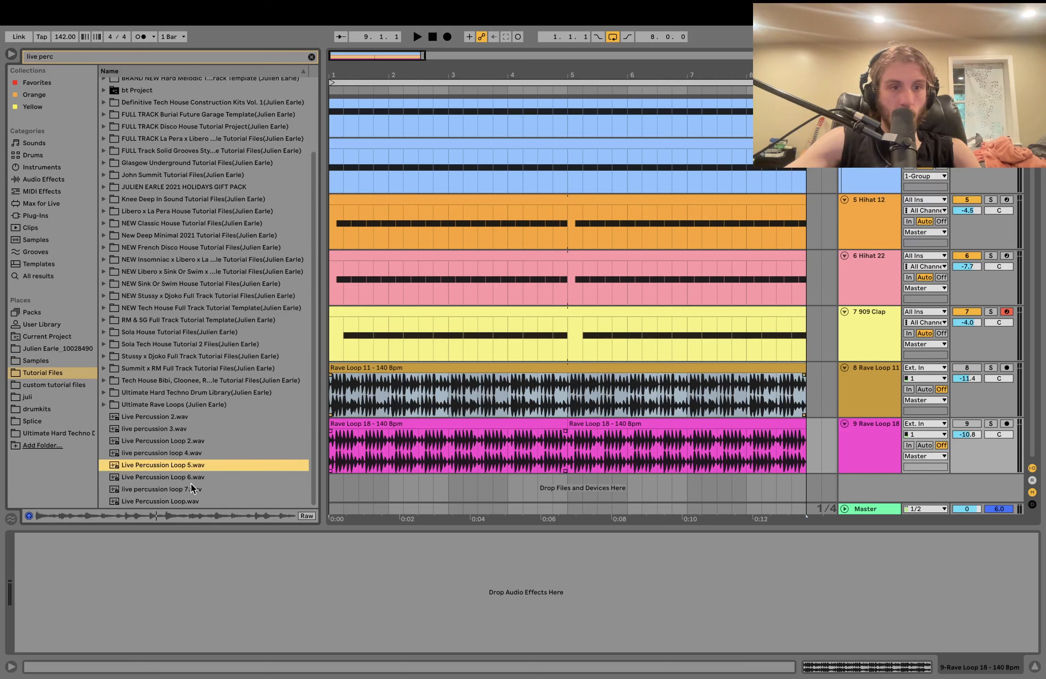
pyautogui.moveTo(172, 464); pyautogui.dragTo(331, 484)
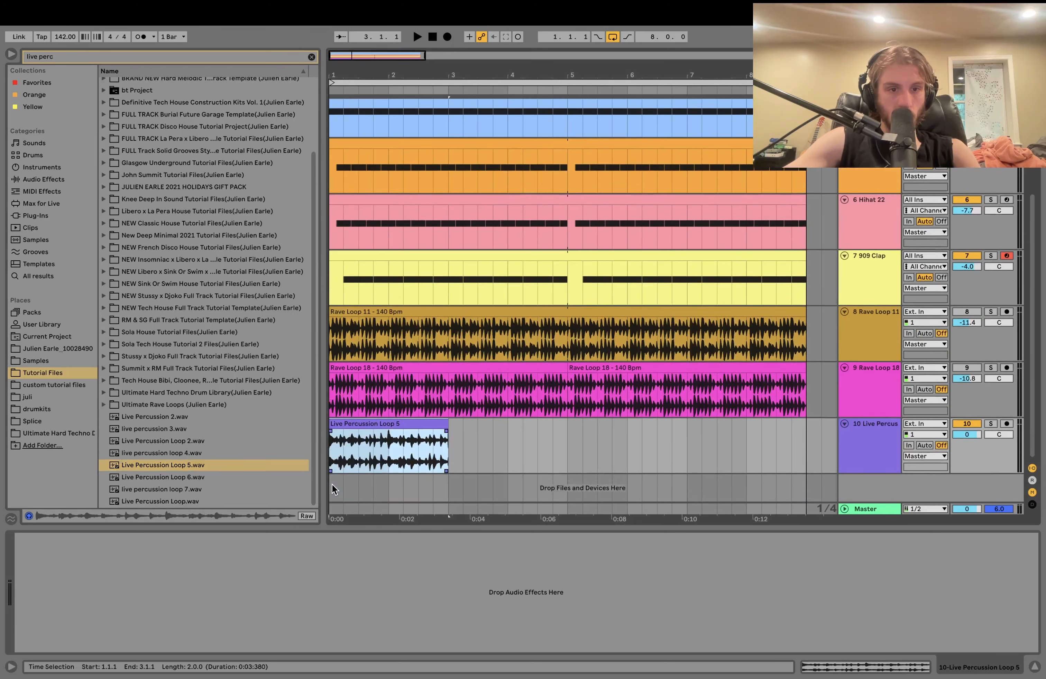
# Step: Add live percussion loop 7.wav on a new track and move its second beat into the Live Percussion Loop 5 track at 1.2
pyautogui.click(150, 491)
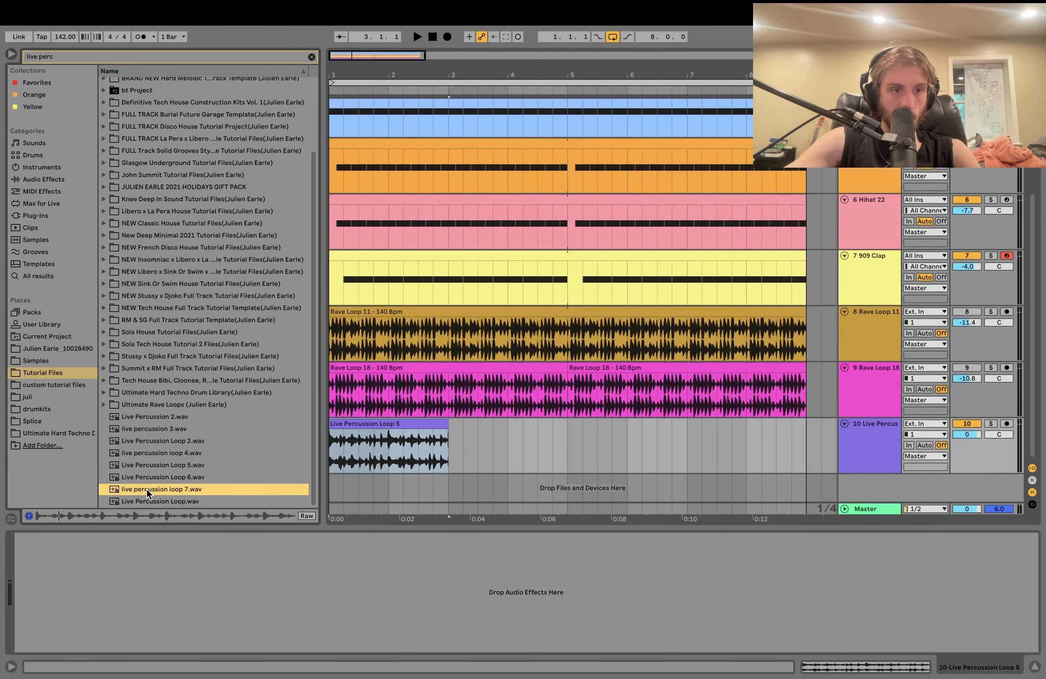
pyautogui.moveTo(152, 491); pyautogui.dragTo(352, 397)
pyautogui.click(344, 480)
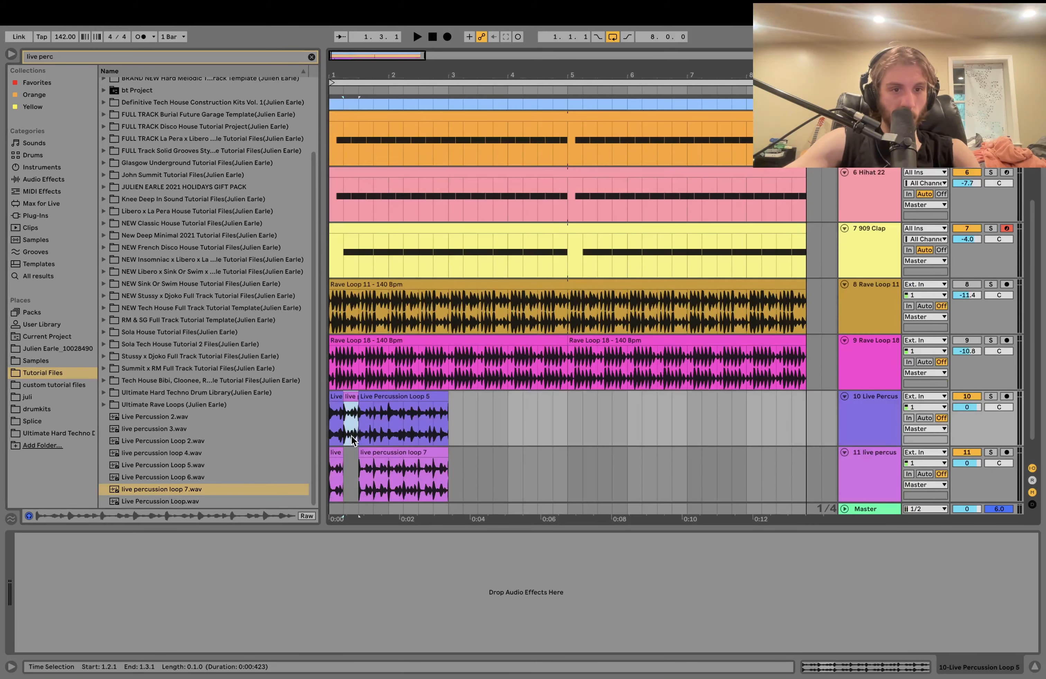
# Step: Delete the leftover loop 7 pieces on track 11 and the part of Live Percussion Loop 5 after 1.3
pyautogui.moveTo(478, 461); pyautogui.dragTo(315, 458)
pyautogui.press('Delete')
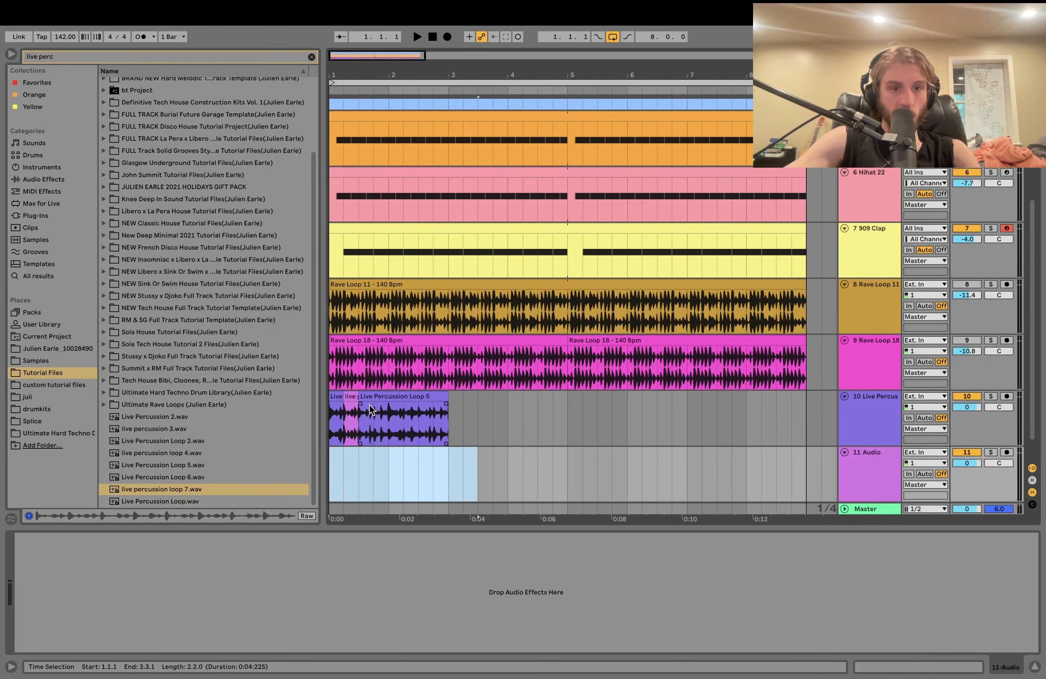
pyautogui.click(375, 396)
pyautogui.press('Delete')
# Step: Duplicate the two-beat alternating live percussion pattern on track 10 repeatedly until it fills up to bar 9
pyautogui.moveTo(361, 419); pyautogui.dragTo(314, 412)
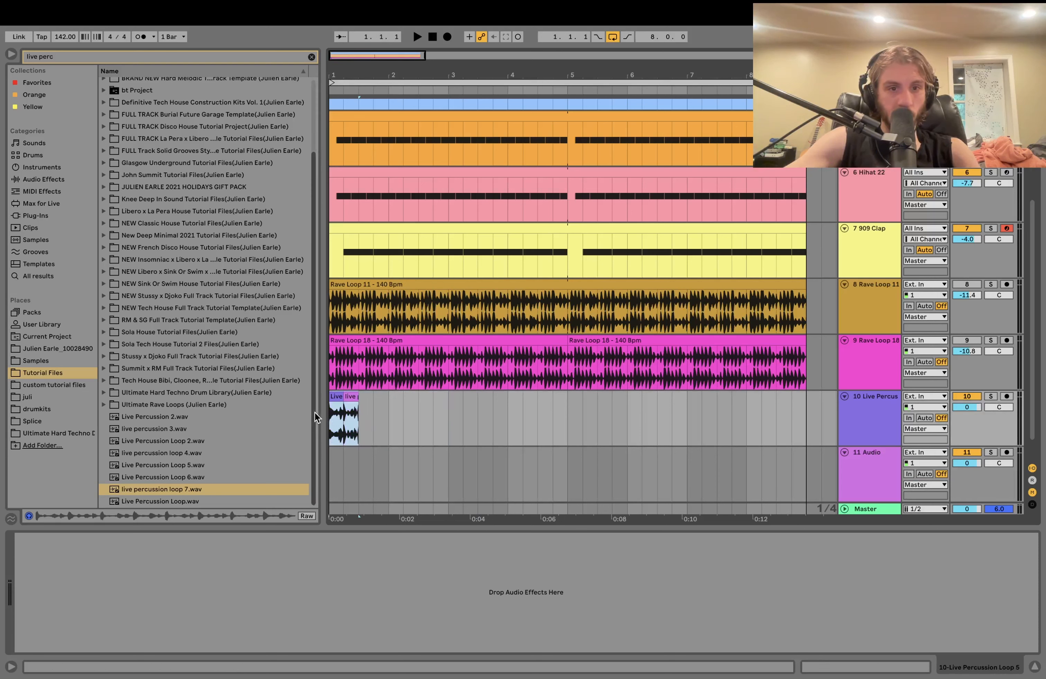
pyautogui.press('super+d')
pyautogui.press('super+d')
pyautogui.press('super+d')
pyautogui.press('super+d')
pyautogui.press('super+d')
pyautogui.press('super+d')
pyautogui.press('super+d')
pyautogui.press('super+d')
pyautogui.press('super+d')
pyautogui.press('super+d')
pyautogui.press('super+d')
pyautogui.press('super+d')
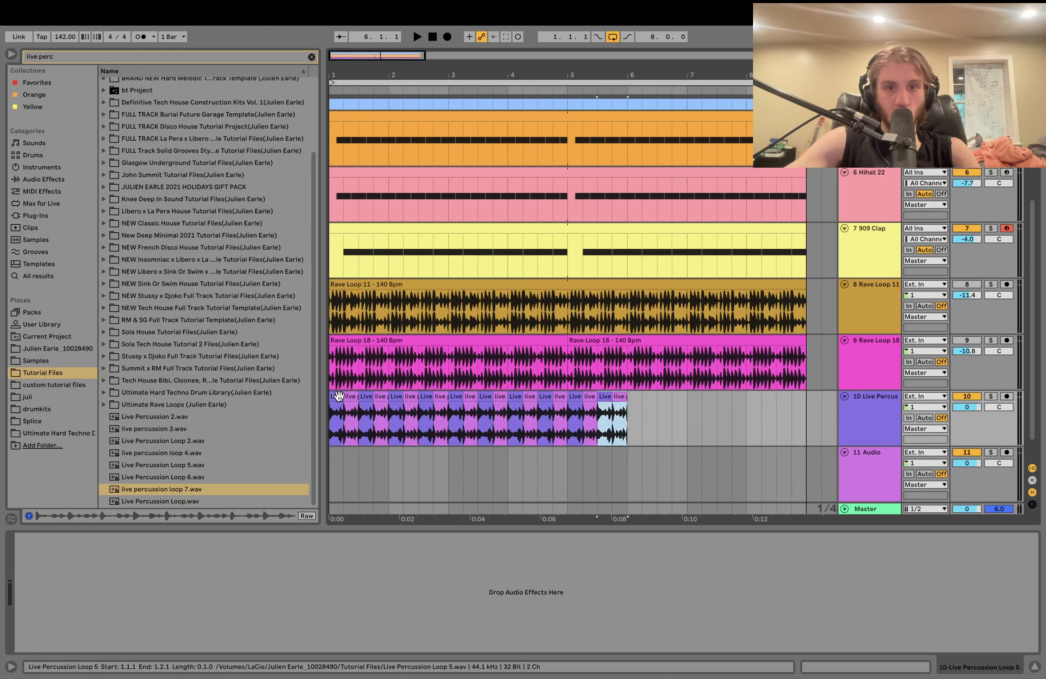
pyautogui.press('super+d')
pyautogui.press('super+d')
pyautogui.press('super+d')
# Step: Solo track 10 during playback, set its volume to -3.4 dB, and check the clip settings of all its percussion clips
pyautogui.click(338, 397)
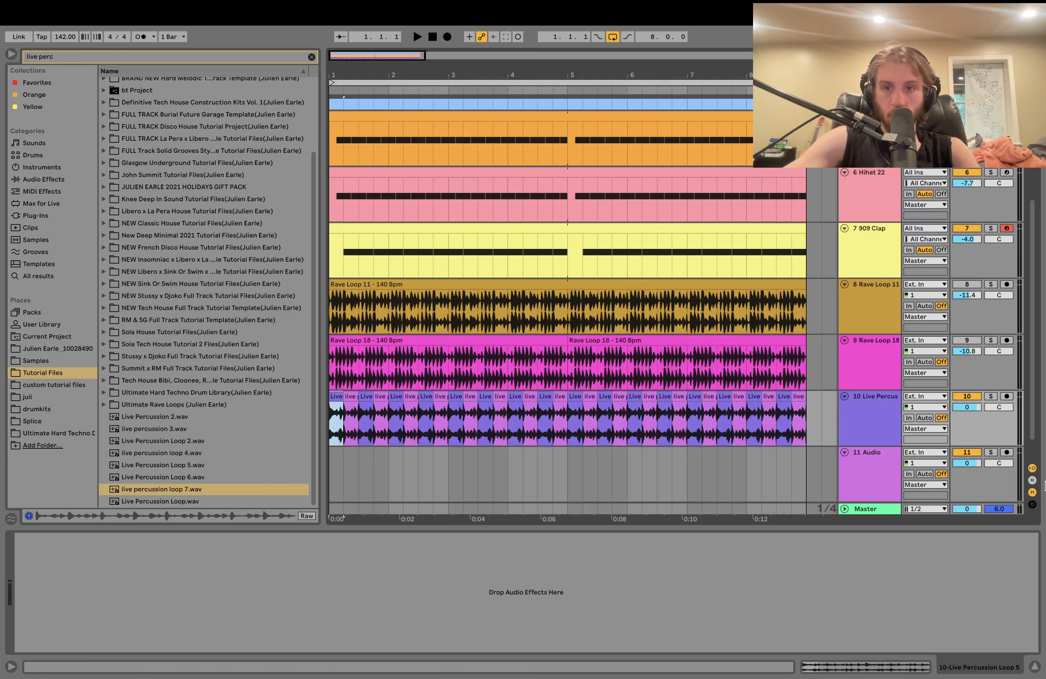
pyautogui.press('space')
pyautogui.click(991, 397)
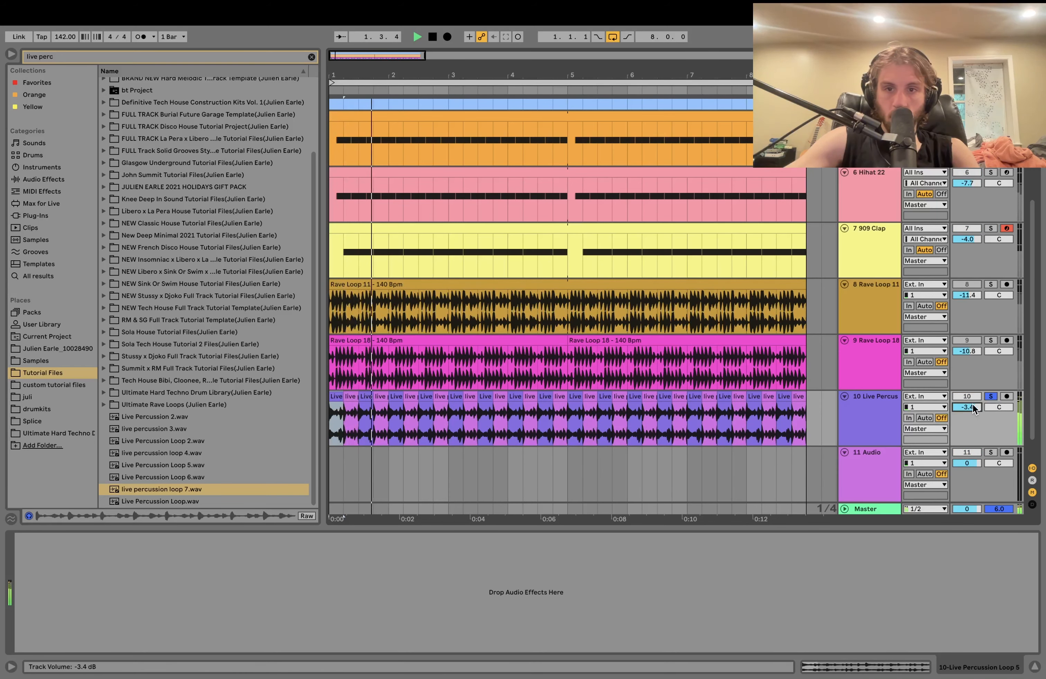
pyautogui.keyDown('shift'); pyautogui.click(802, 406); pyautogui.keyUp('shift')
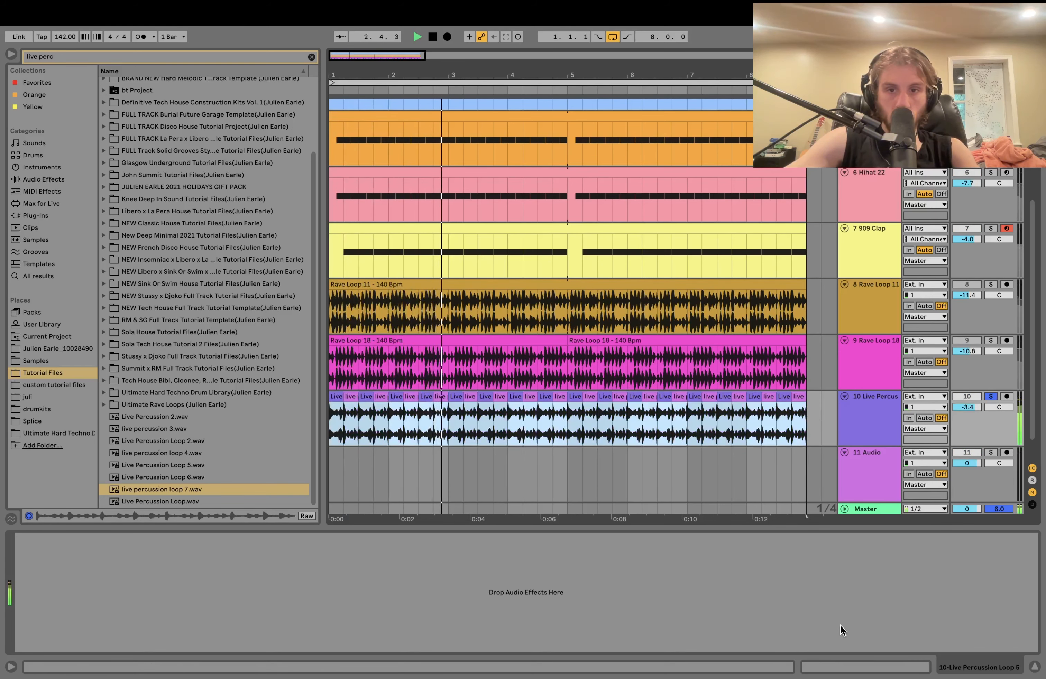
pyautogui.click(843, 667)
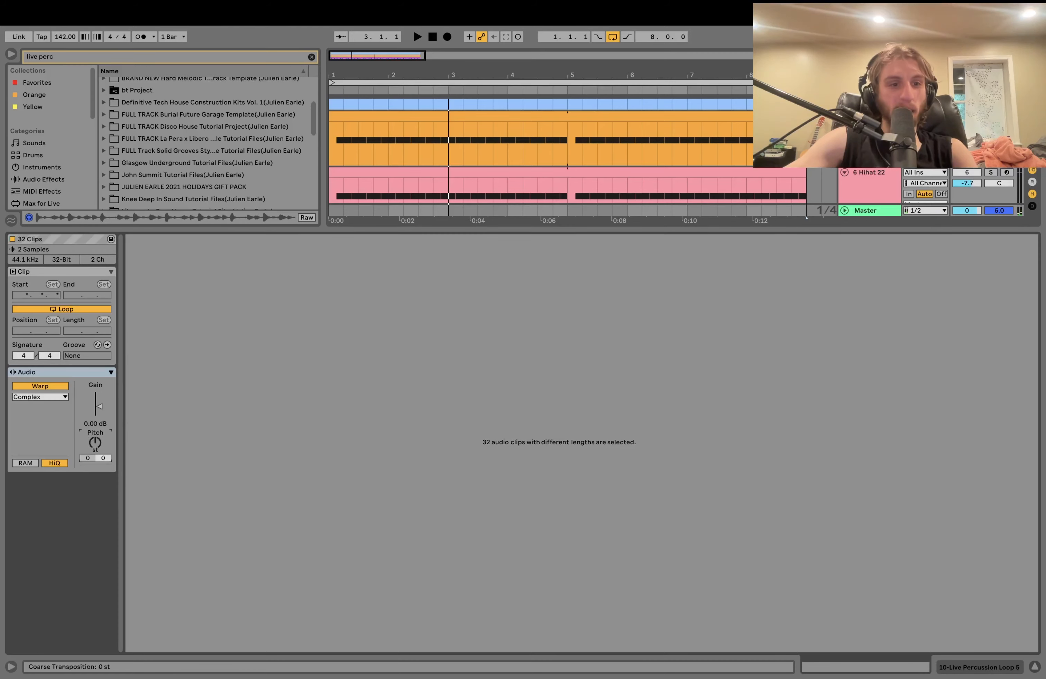
pyautogui.click(843, 666)
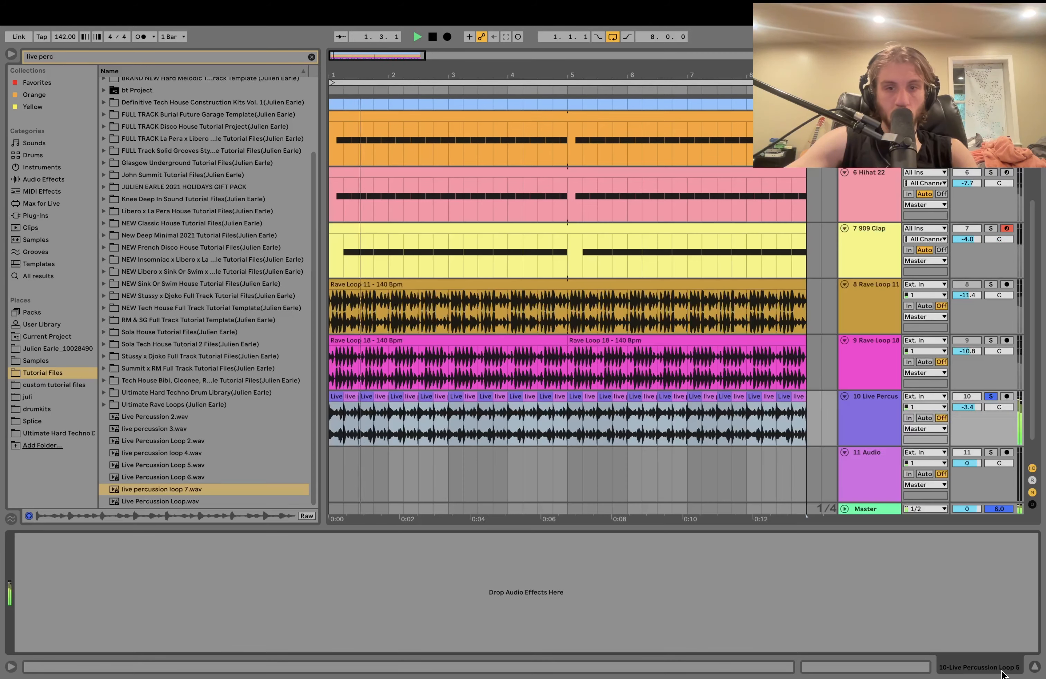
# Step: Add an Overdrive to track 10 with frequency 966 Hz, bandwidth 1.39 and drive 66%
pyautogui.click(311, 57)
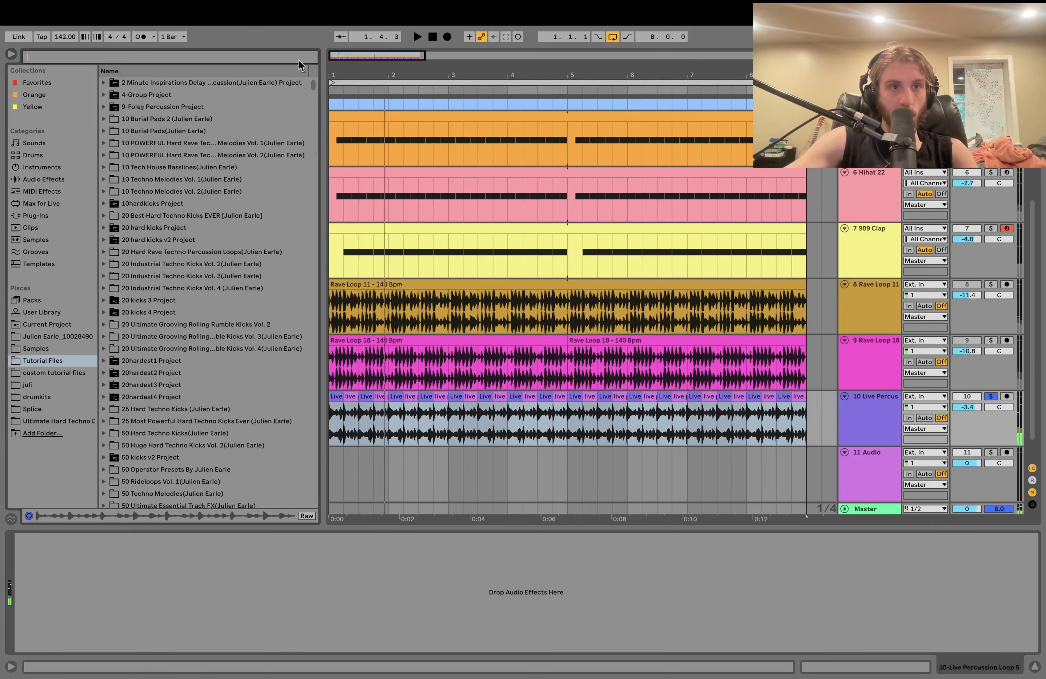
pyautogui.click(46, 177)
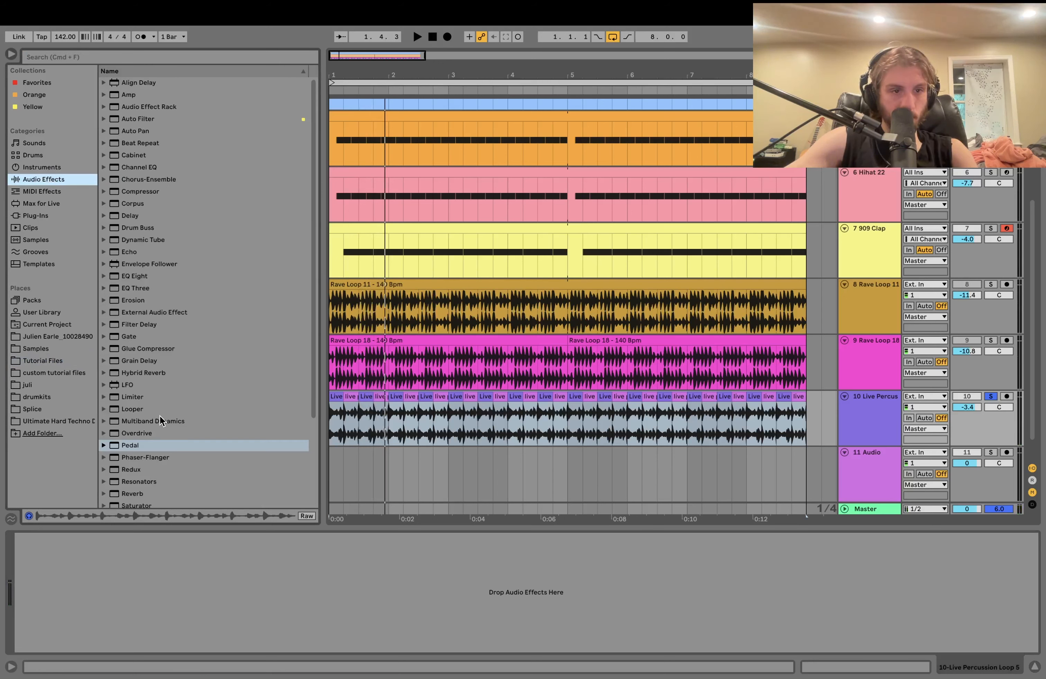
pyautogui.doubleClick(132, 433)
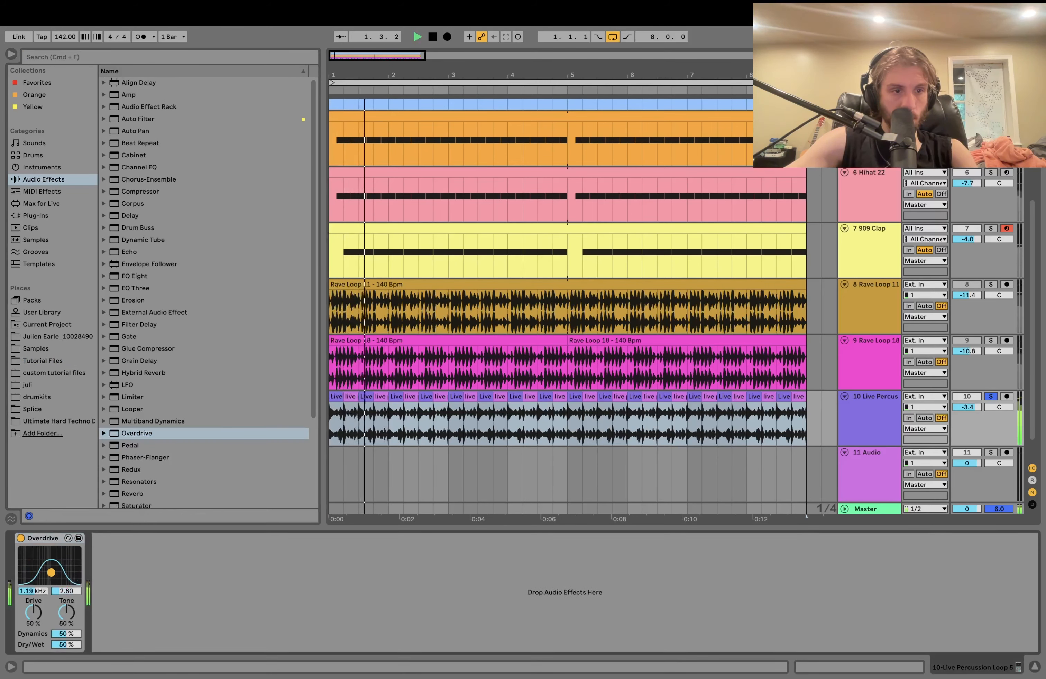
pyautogui.moveTo(50, 578); pyautogui.dragTo(34, 600)
# Step: Insert an Echo before the Overdrive with high-pass 389 Hz, low-pass 11.7 kHz, dry/wet 18% and feedback 33%
pyautogui.moveTo(130, 251); pyautogui.dragTo(76, 594)
pyautogui.press('space')
pyautogui.moveTo(159, 645); pyautogui.dragTo(159, 619)
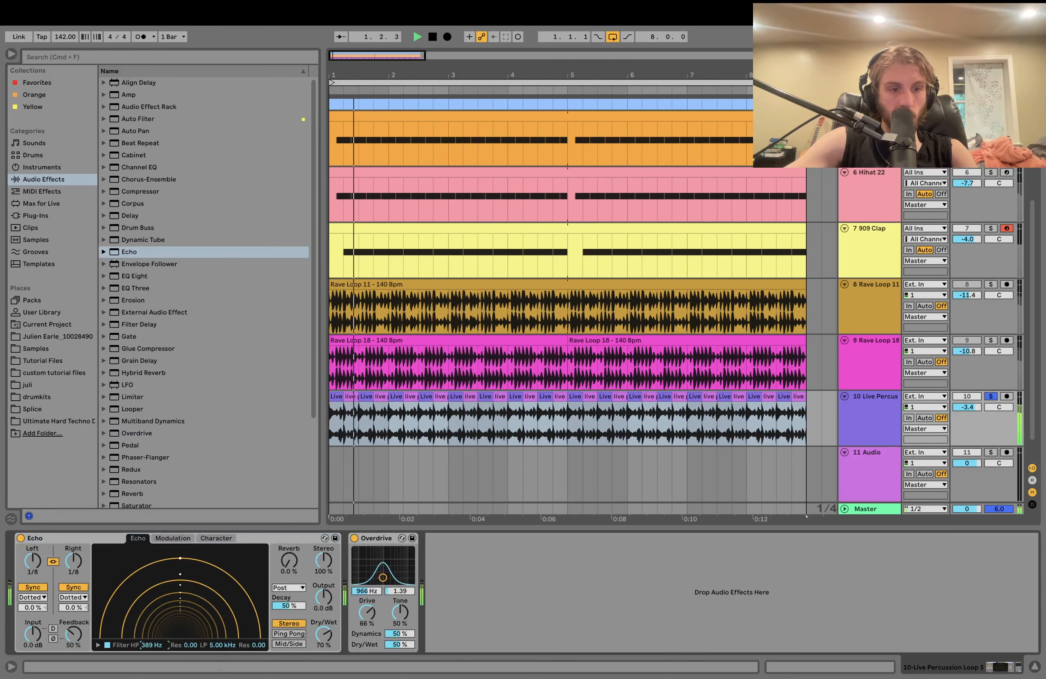
pyautogui.moveTo(227, 646)
pyautogui.mouseDown()
pyautogui.moveTo(227, 670)
pyautogui.moveTo(227, 634)
pyautogui.mouseUp()
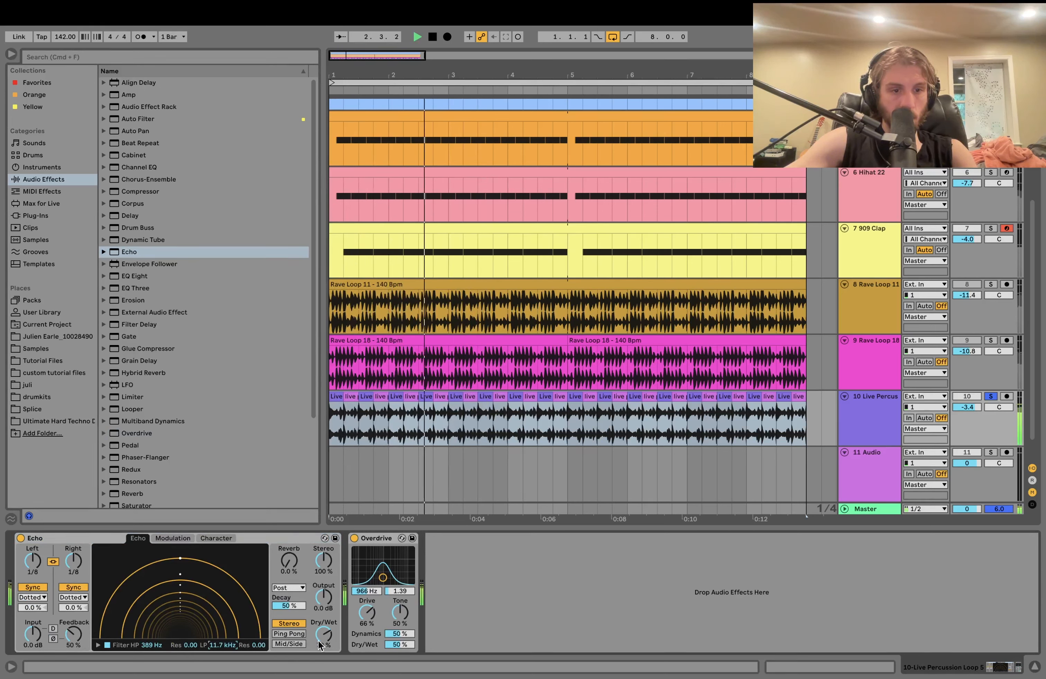
pyautogui.moveTo(323, 635); pyautogui.dragTo(323, 678)
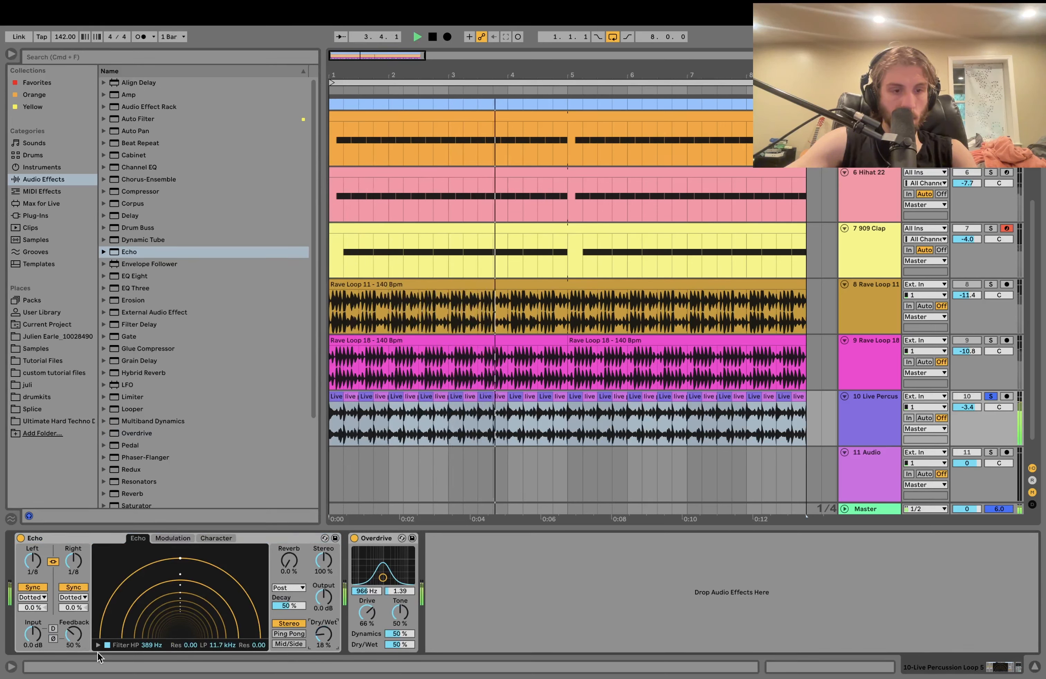
pyautogui.moveTo(74, 635); pyautogui.dragTo(73, 651)
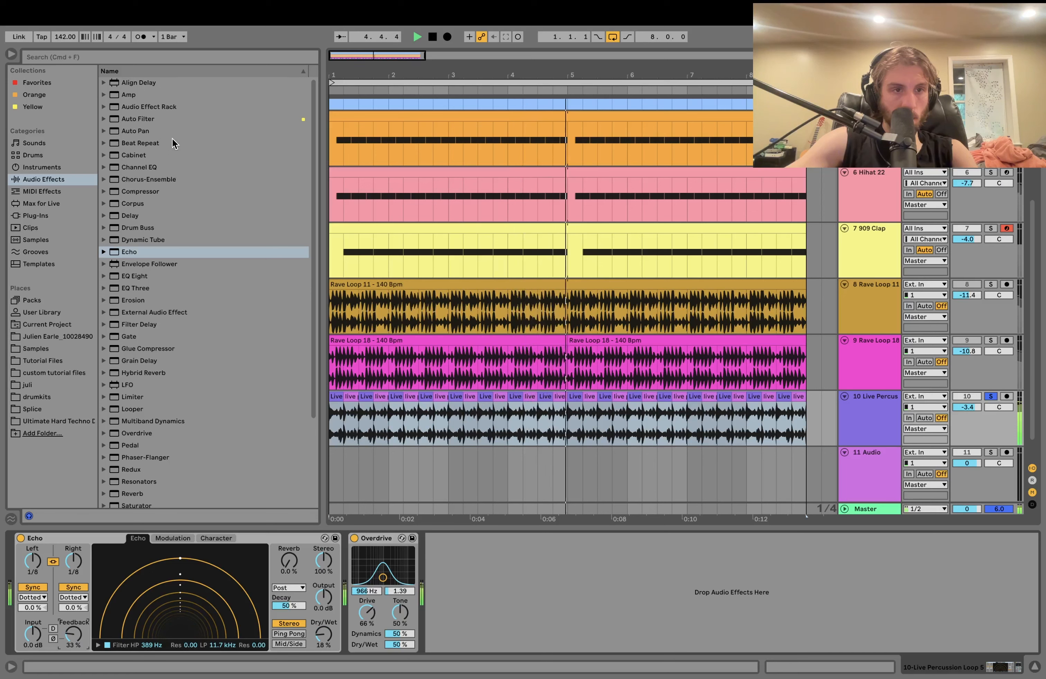
# Step: Insert an Auto Filter between the Echo and Overdrive as a low-pass at 4.03 kHz with 32% resonance
pyautogui.moveTo(136, 119); pyautogui.dragTo(348, 592)
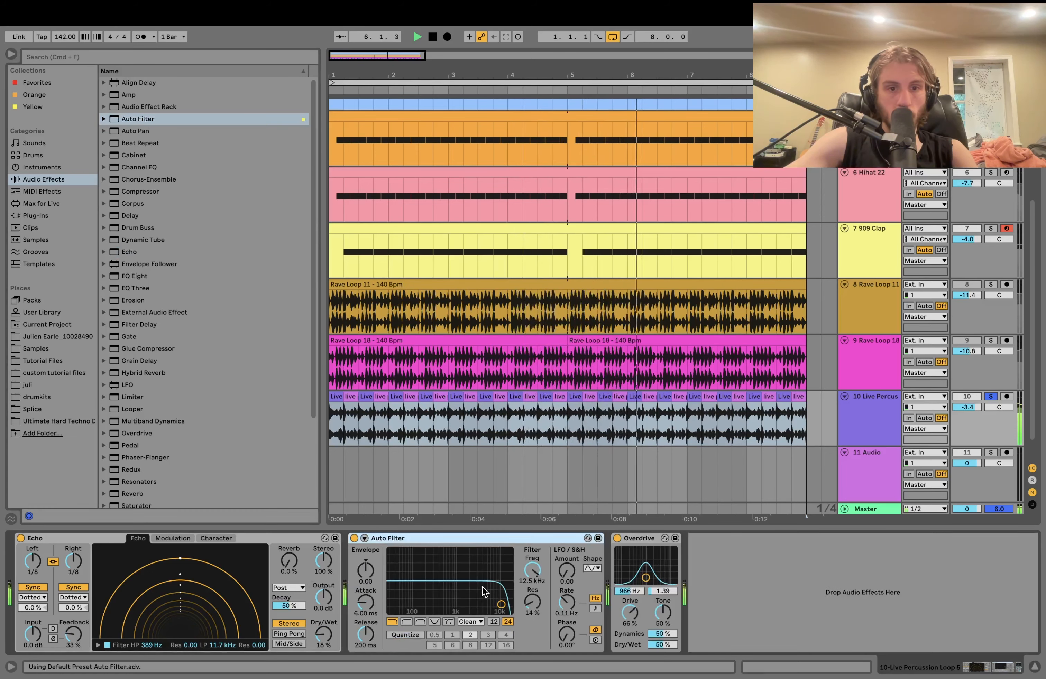
pyautogui.moveTo(463, 587); pyautogui.dragTo(481, 596)
pyautogui.press('space')
# Step: Unsolo track 10 and set its volume to -3.0 dB while playing it with the full mix
pyautogui.moveTo(974, 407); pyautogui.dragTo(972, 407)
pyautogui.click(990, 397)
pyautogui.press('space')
pyautogui.moveTo(971, 410); pyautogui.dragTo(971, 403)
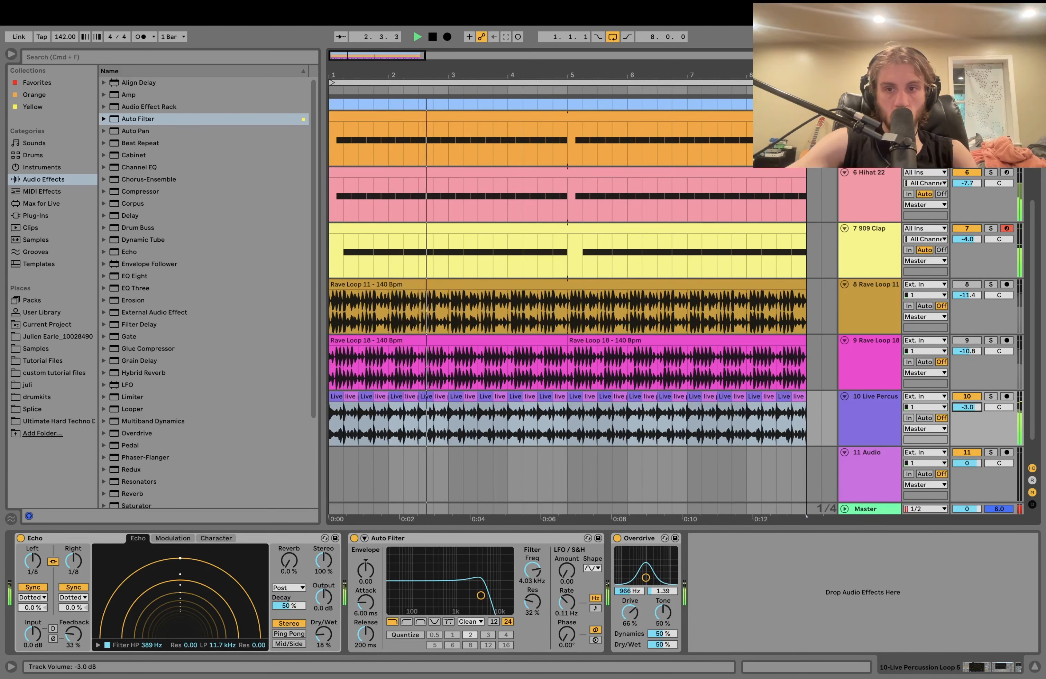
pyautogui.click(884, 409)
pyautogui.press('space')
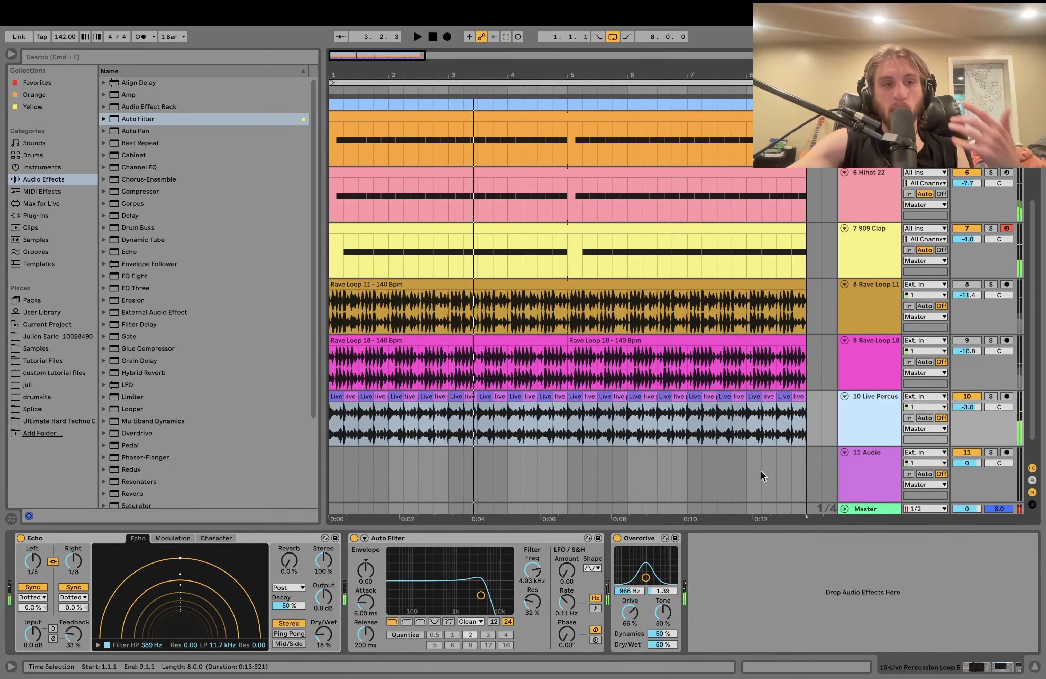
# Step: Add a second Auto Filter after the Overdrive as a high-pass at 252 Hz with 11% resonance
pyautogui.doubleClick(175, 120)
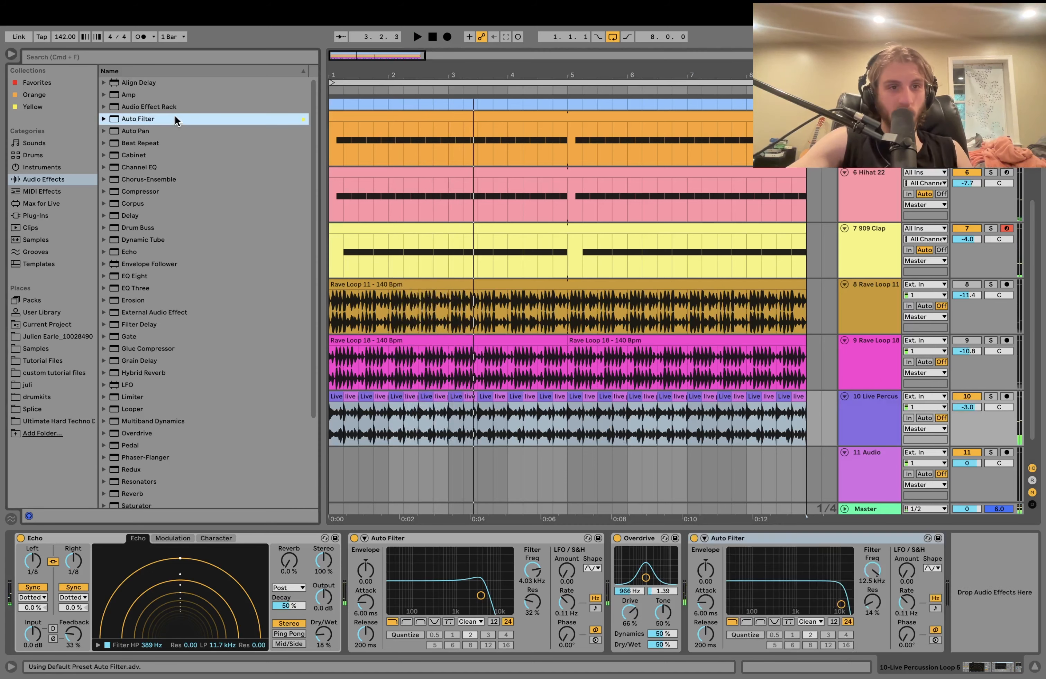
pyautogui.click(746, 622)
pyautogui.moveTo(767, 606); pyautogui.dragTo(770, 606)
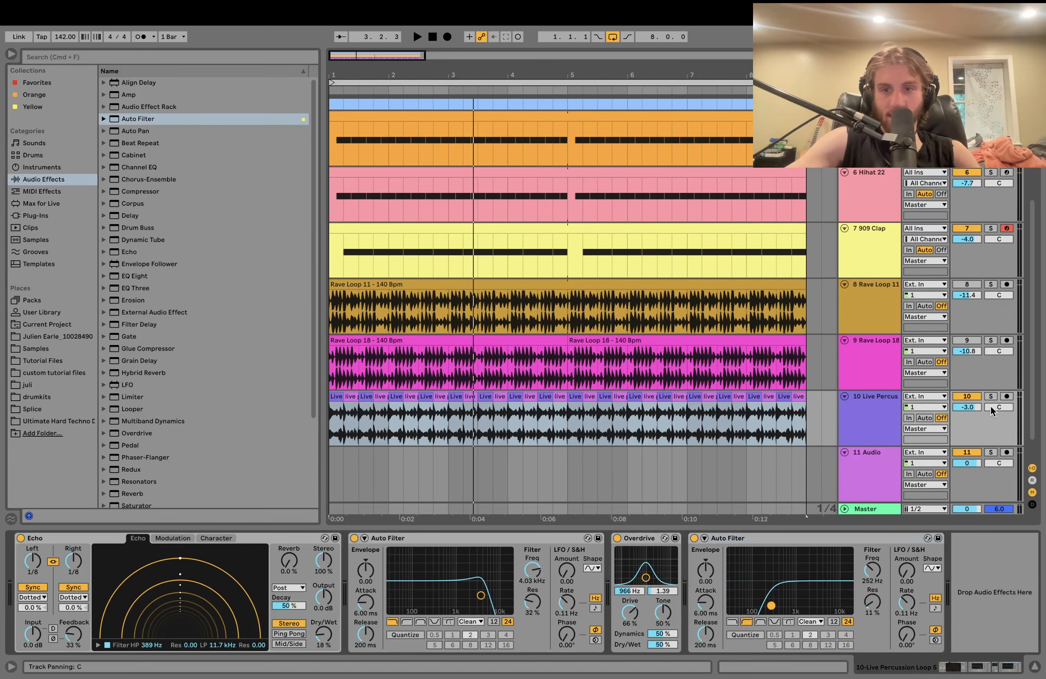
# Step: Solo tracks 10 and 11 and select track 11
pyautogui.click(991, 396)
pyautogui.scroll(-2, 994, 396)
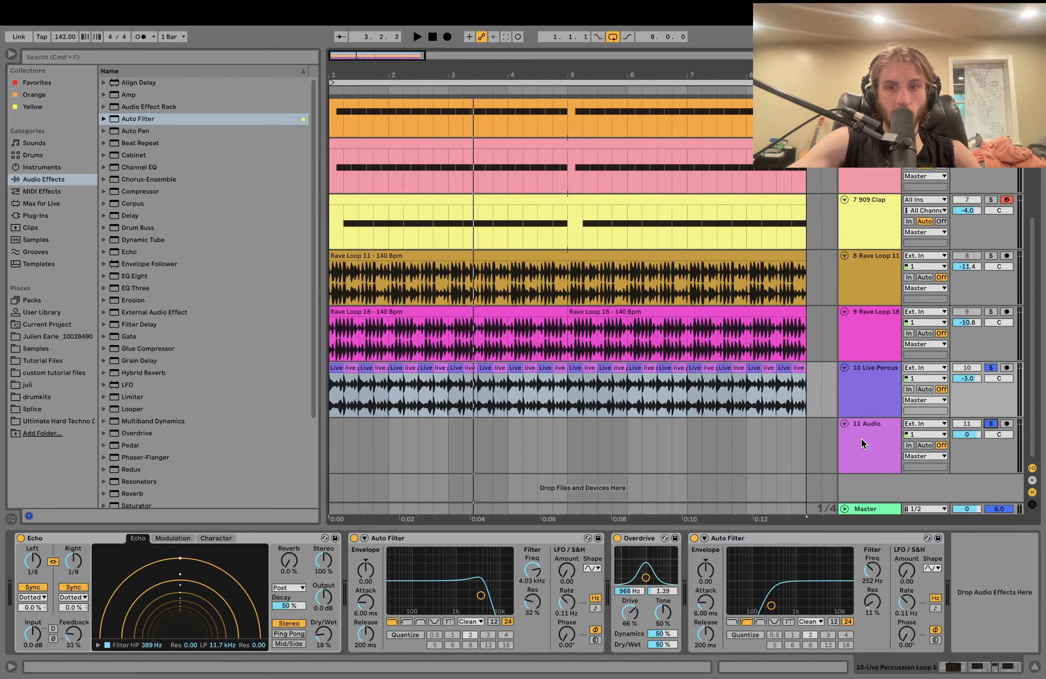
pyautogui.click(863, 443)
# Step: Search Tutorial Files for "live percus", preview the loops, and add Live Percussion Loop 2.wav at bar 1 of track 11
pyautogui.click(38, 349)
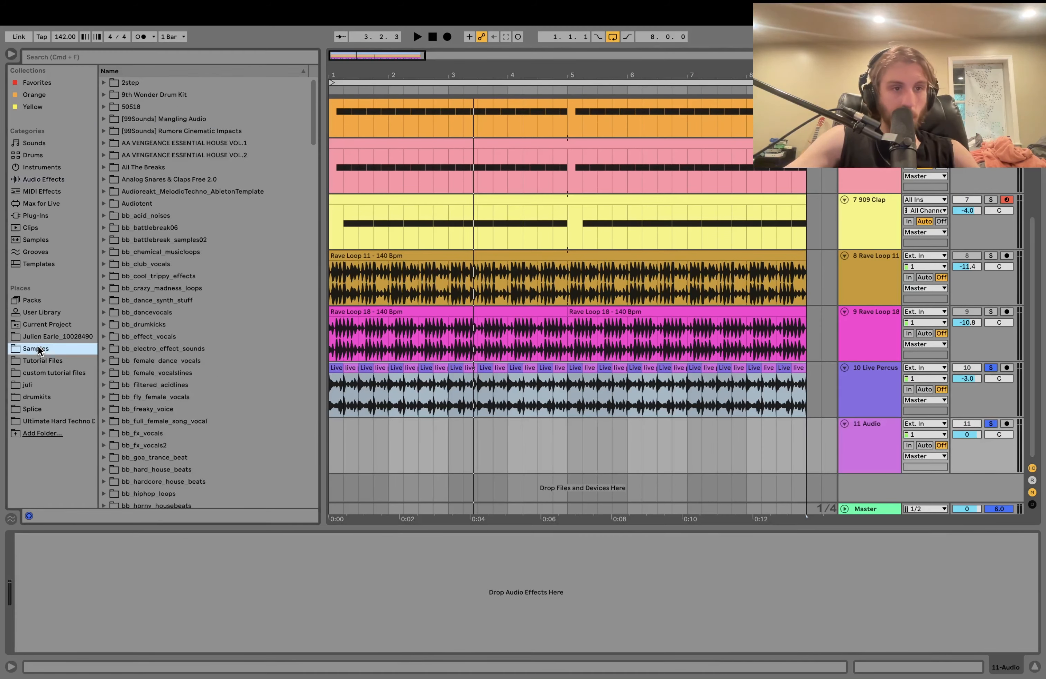
pyautogui.click(39, 356)
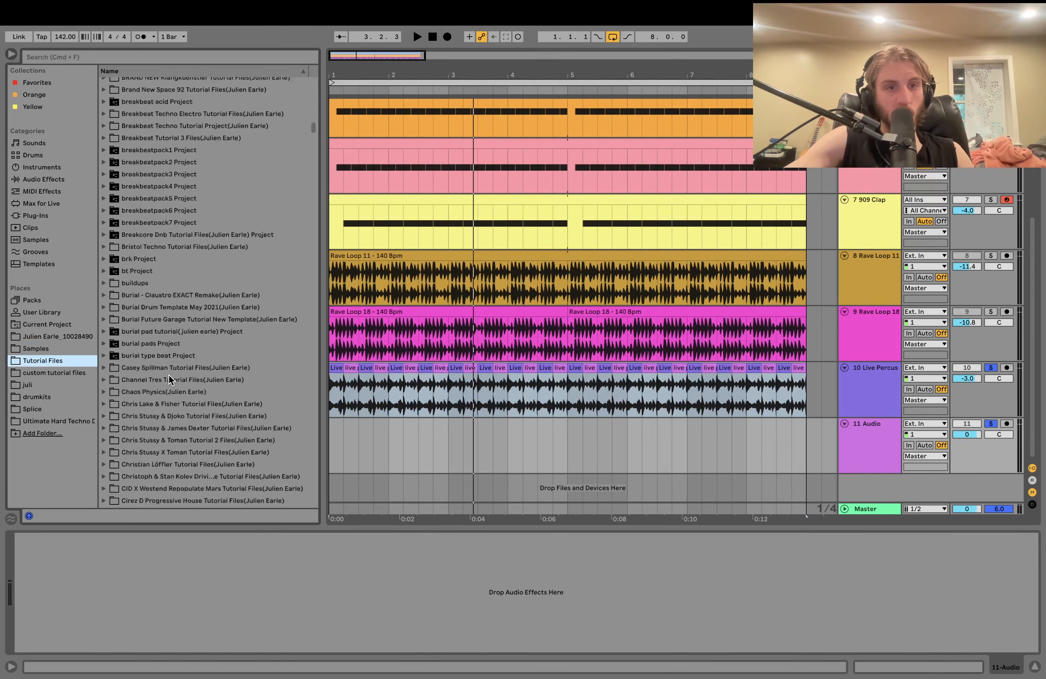
pyautogui.click(218, 59)
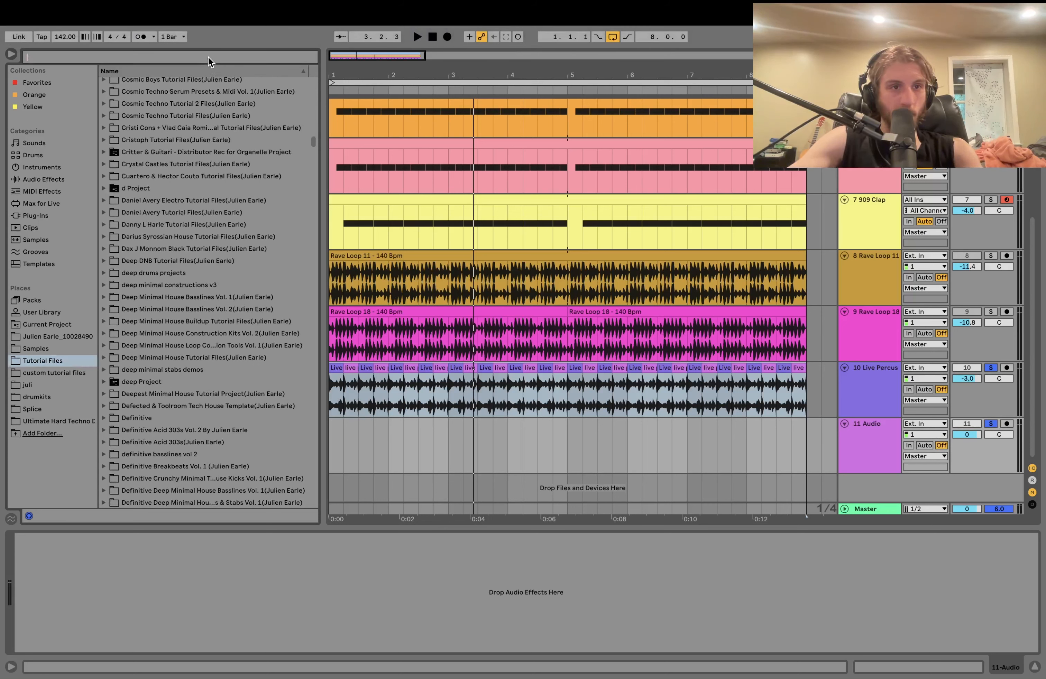
pyautogui.write('live percus')
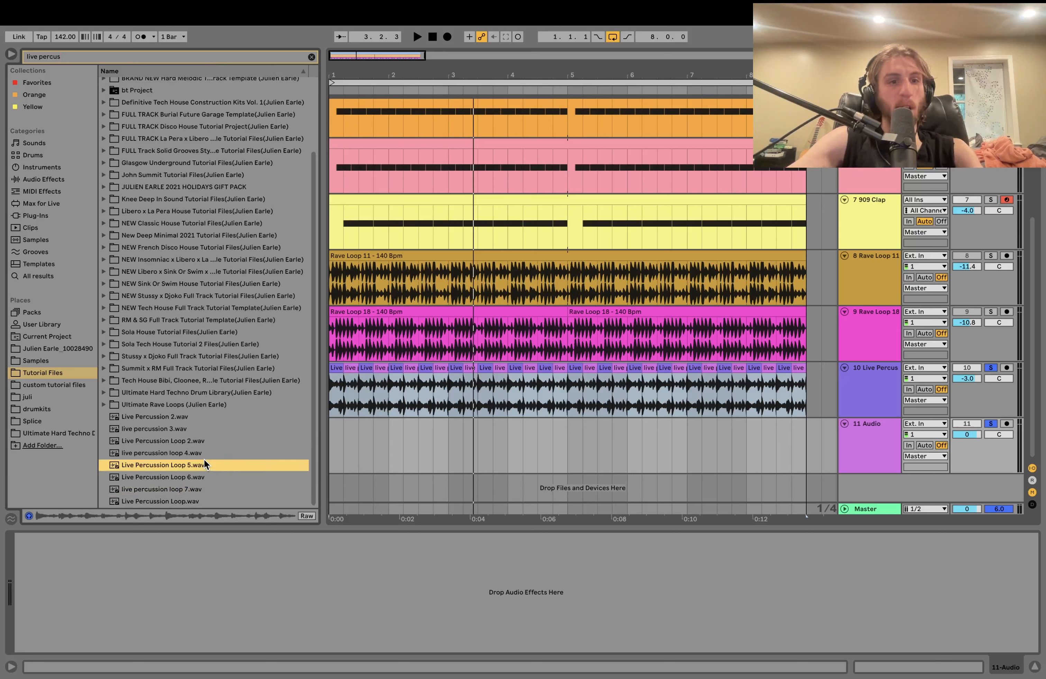
pyautogui.click(183, 452)
pyautogui.click(167, 441)
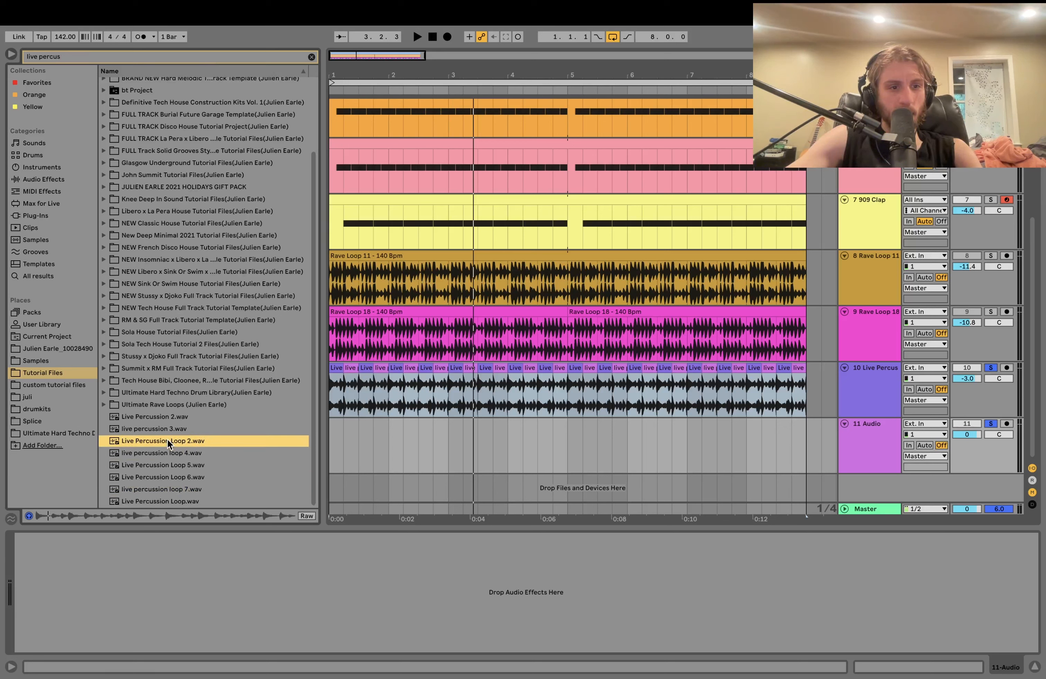
pyautogui.moveTo(160, 444); pyautogui.dragTo(332, 449)
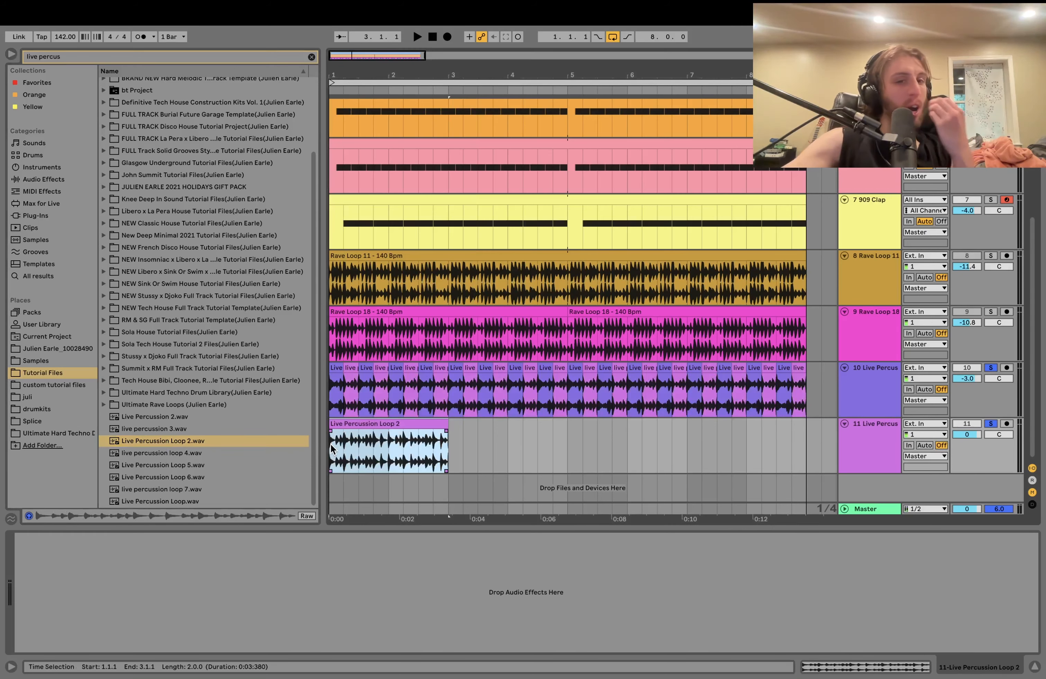
# Step: Trim the Live Percussion Loop 2 clip to the section from 1.2.3 to 1.4
pyautogui.press('z')
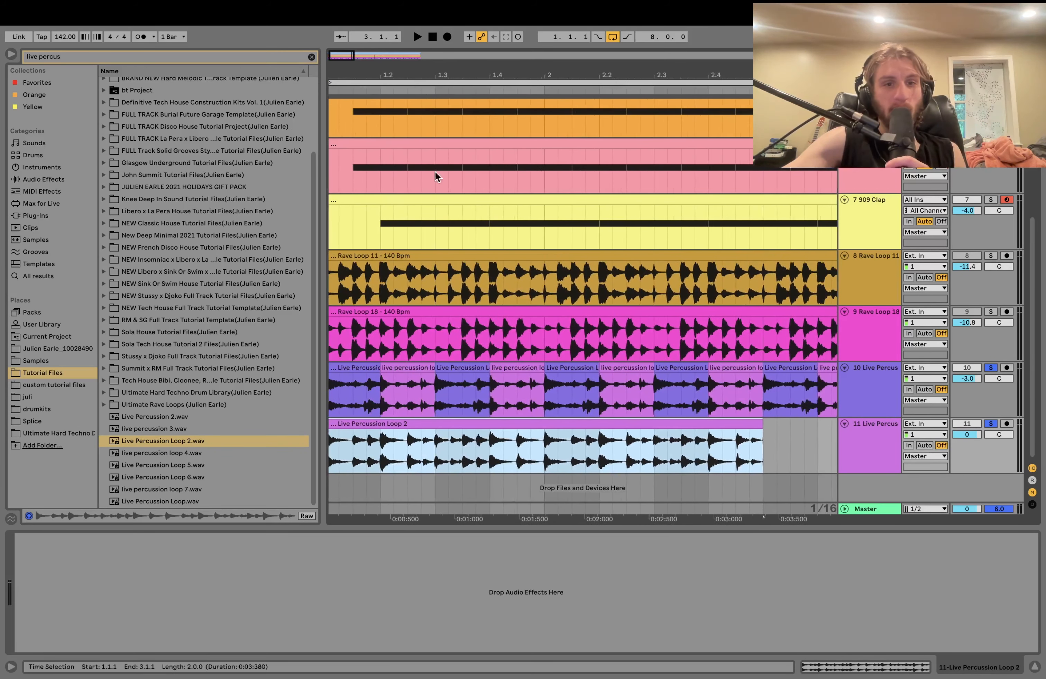
pyautogui.moveTo(410, 469); pyautogui.dragTo(314, 439)
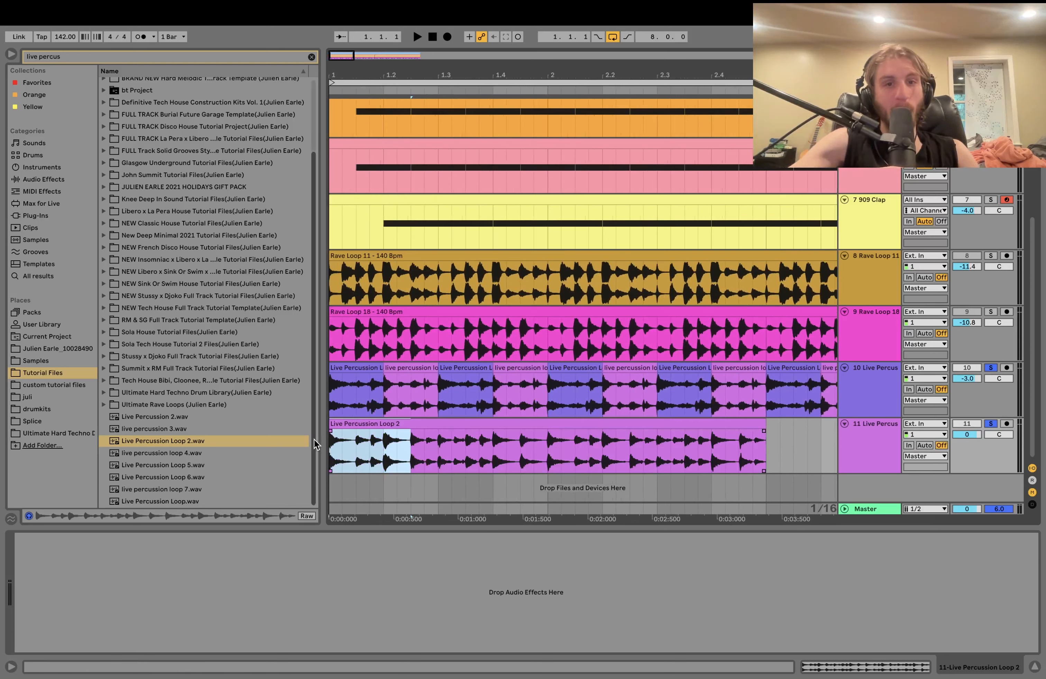
pyautogui.press('Delete')
pyautogui.click(492, 449)
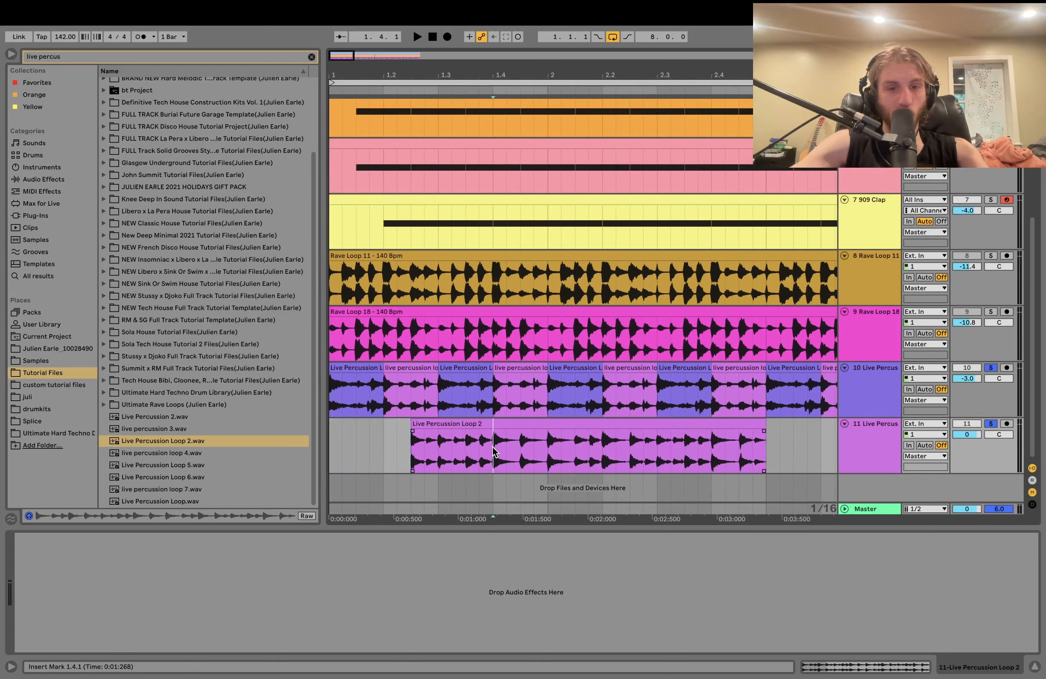
pyautogui.moveTo(492, 447); pyautogui.dragTo(801, 466)
pyautogui.press('Delete')
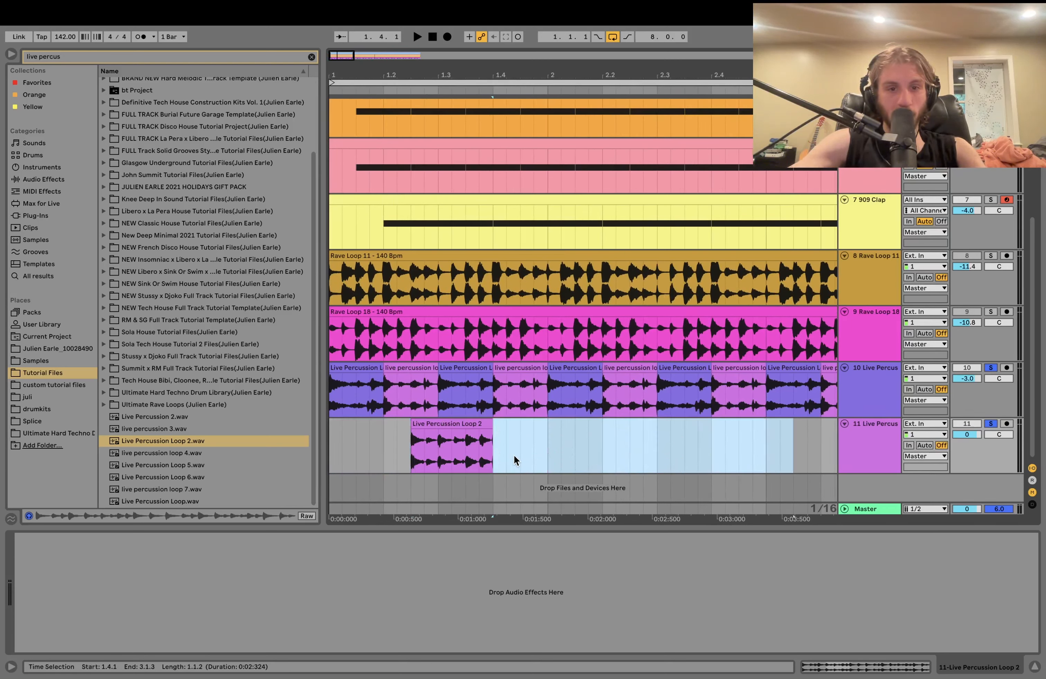
# Step: Duplicate the trimmed Live Percussion Loop 2 once per bar up to bar 9, select the whole row, and clear the browser search
pyautogui.moveTo(541, 449); pyautogui.dragTo(376, 455)
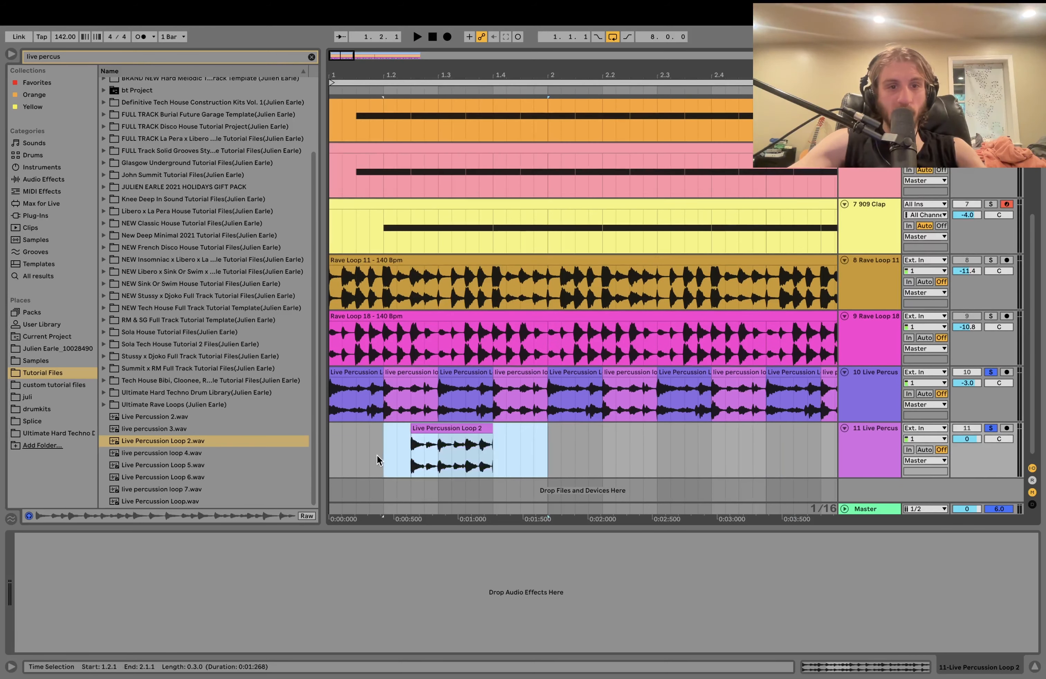
pyautogui.press('super+d')
pyautogui.press('super+d')
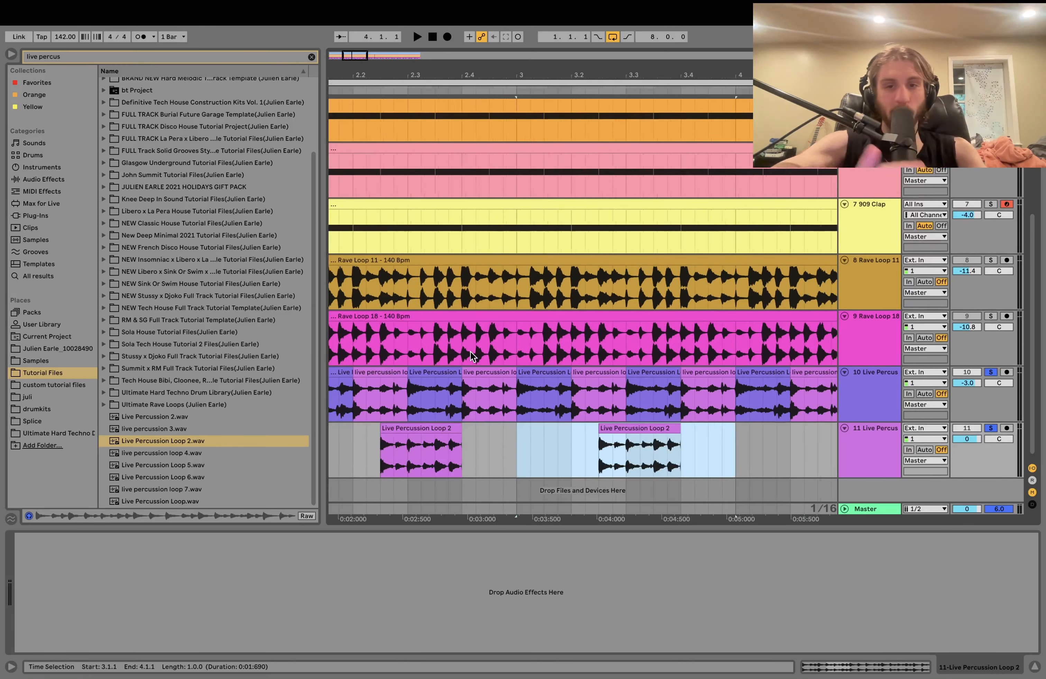
pyautogui.press('super+d')
pyautogui.moveTo(693, 69); pyautogui.dragTo(502, 342)
pyautogui.press('super+d')
pyautogui.press('super+d')
pyautogui.press('super+d')
pyautogui.press('super+d')
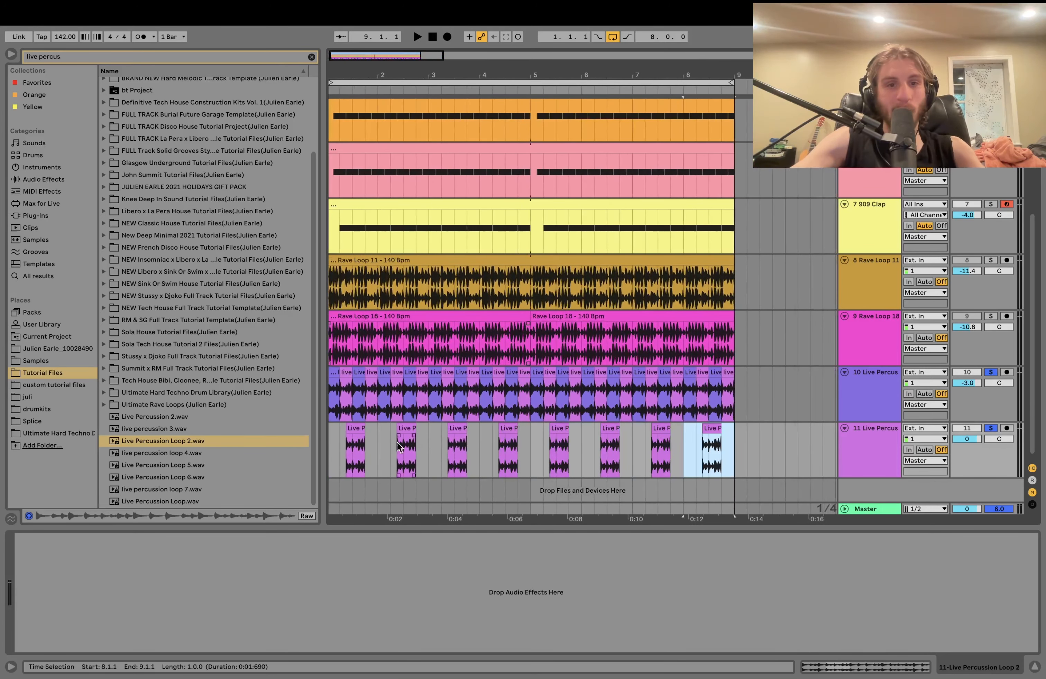
pyautogui.keyDown('shift'); pyautogui.click(329, 449); pyautogui.keyUp('shift')
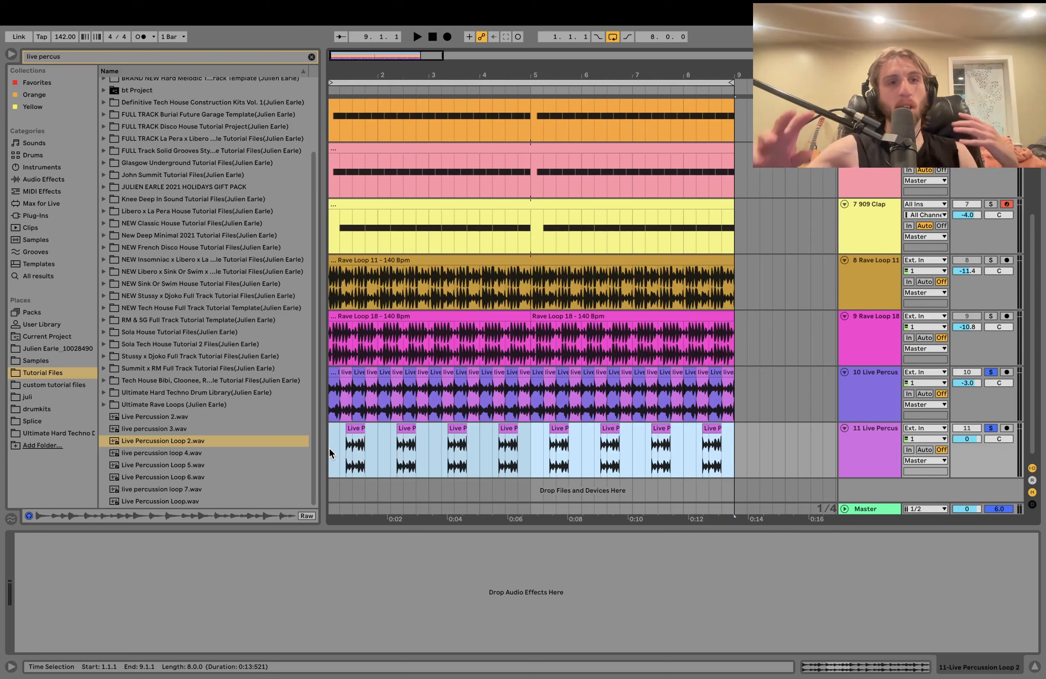
pyautogui.click(312, 58)
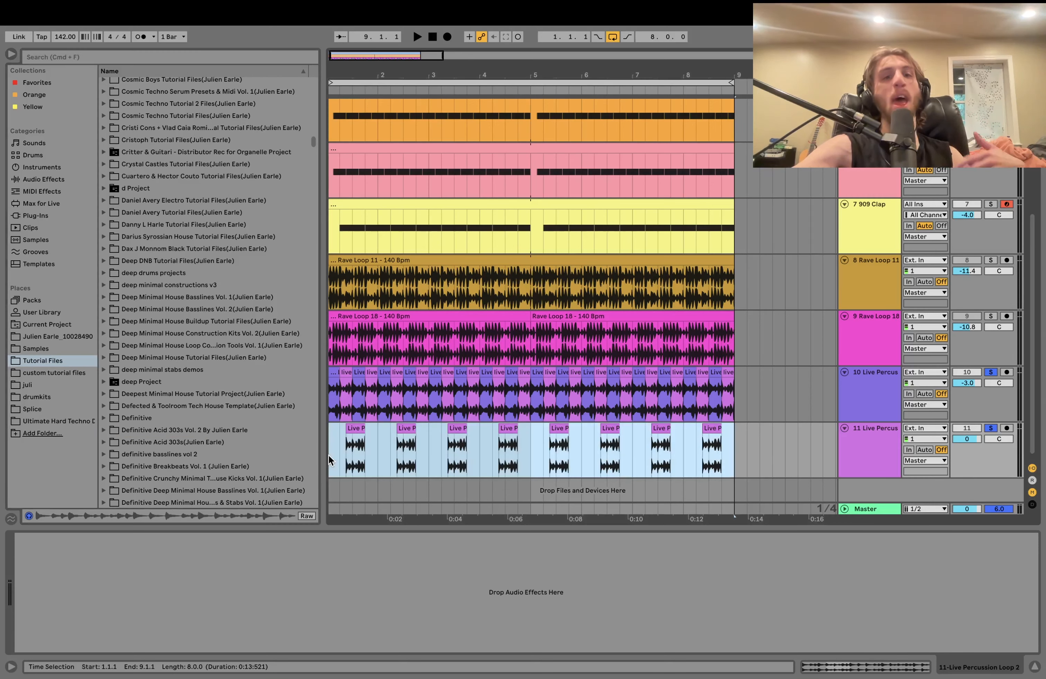
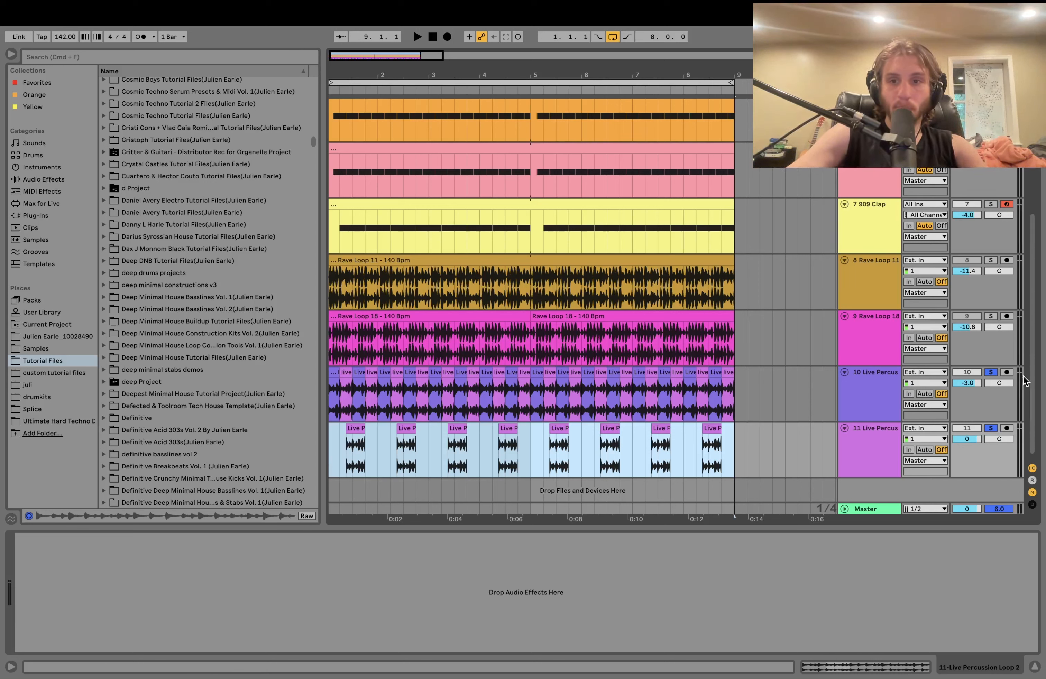
# Step: Audition tracks 10 and 11 together, lower track 11's volume to -3.2 dB, and leave only track 11 soloed
pyautogui.click(992, 373)
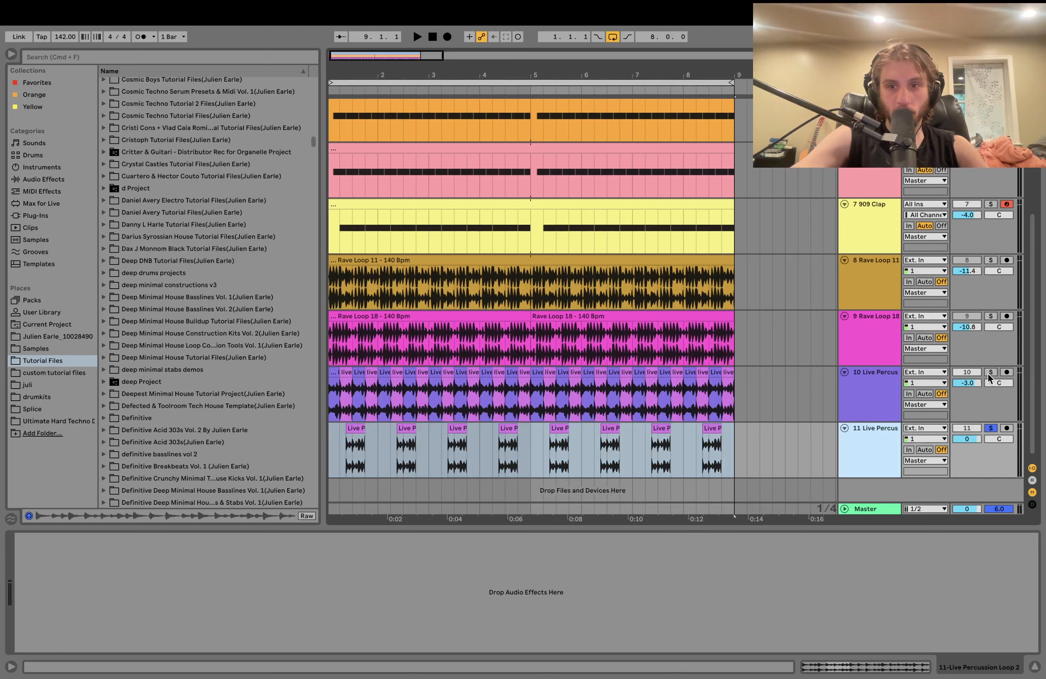
pyautogui.click(991, 372)
pyautogui.press('space')
pyautogui.press('space')
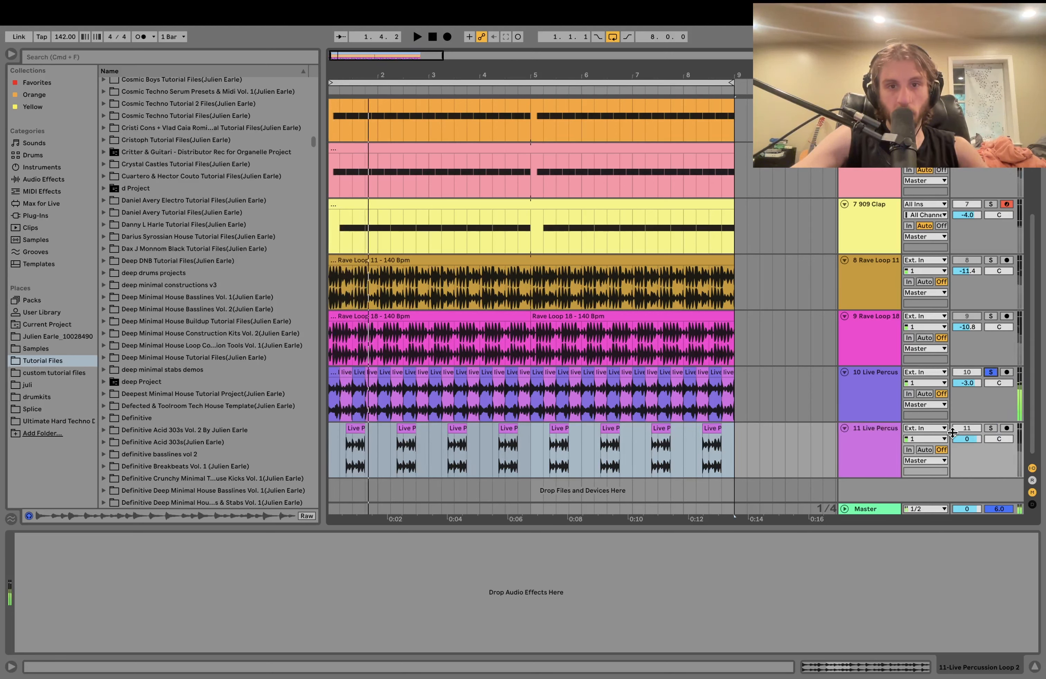
pyautogui.press('space')
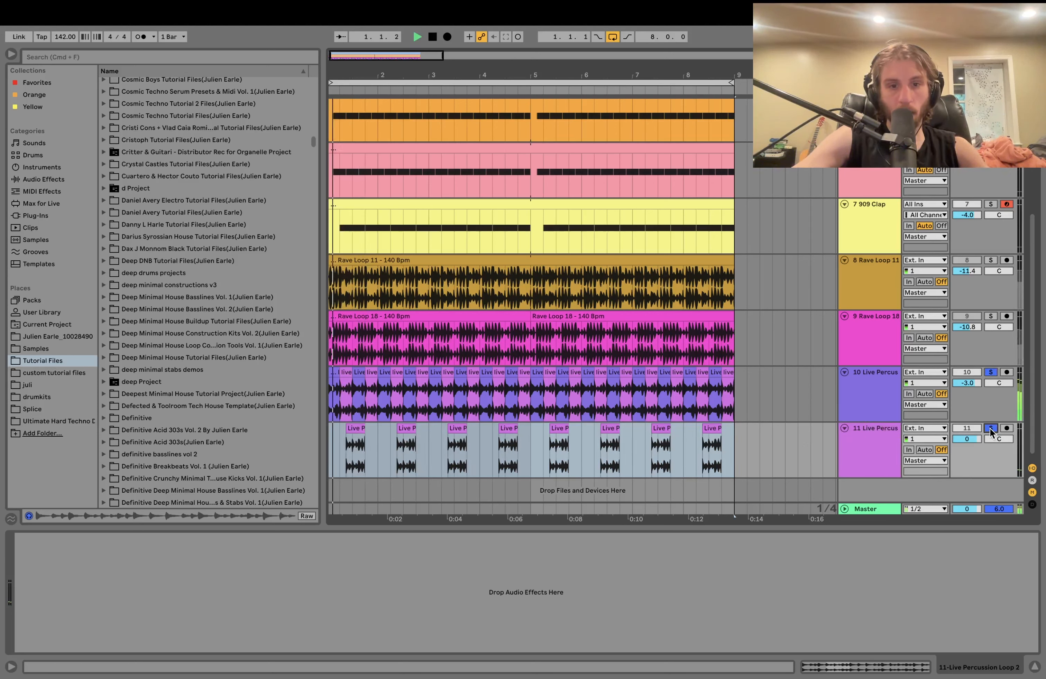
pyautogui.click(879, 442)
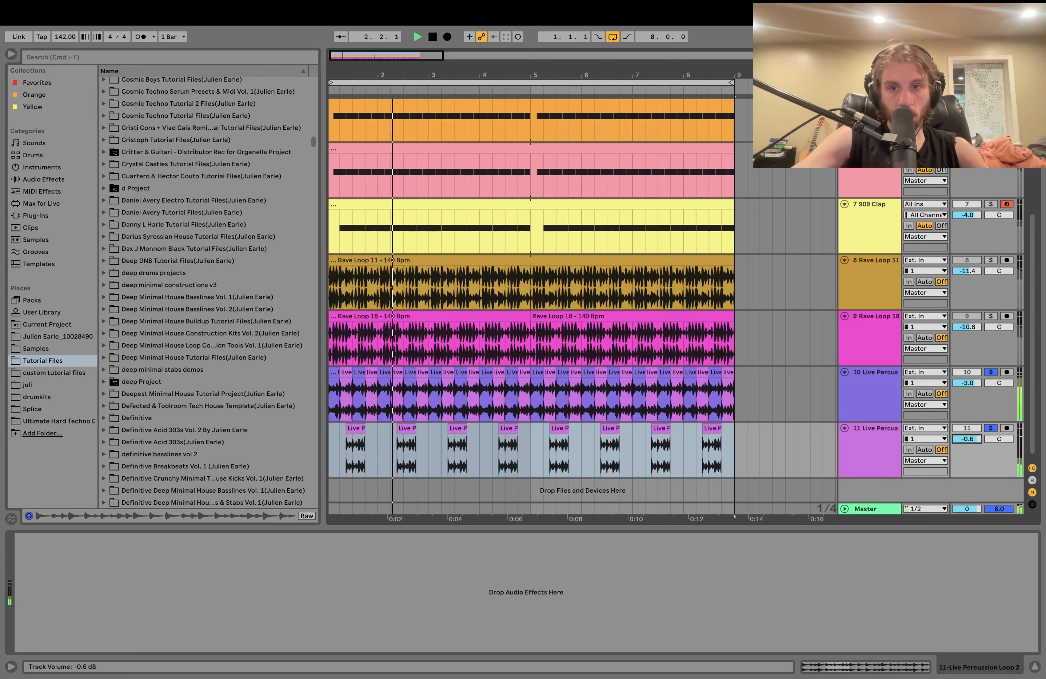
pyautogui.moveTo(956, 440); pyautogui.dragTo(976, 441)
pyautogui.click(990, 372)
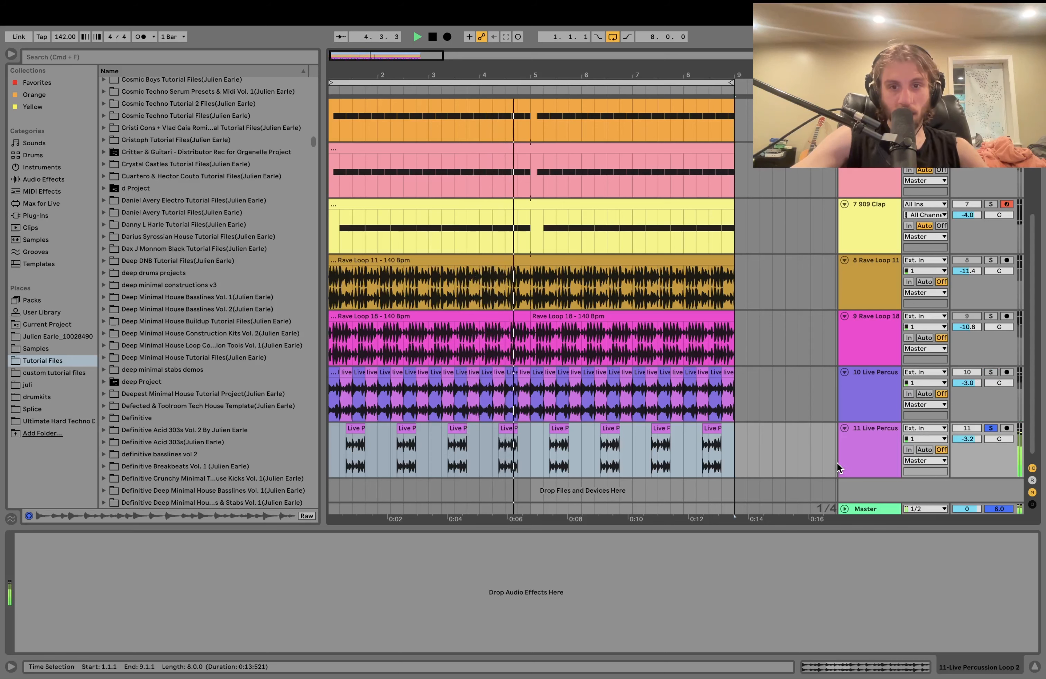
# Step: Transpose all Live Percussion Loop 2 clips on track 11 by -1 semitone
pyautogui.click(862, 455)
pyautogui.press('space')
pyautogui.click(732, 453)
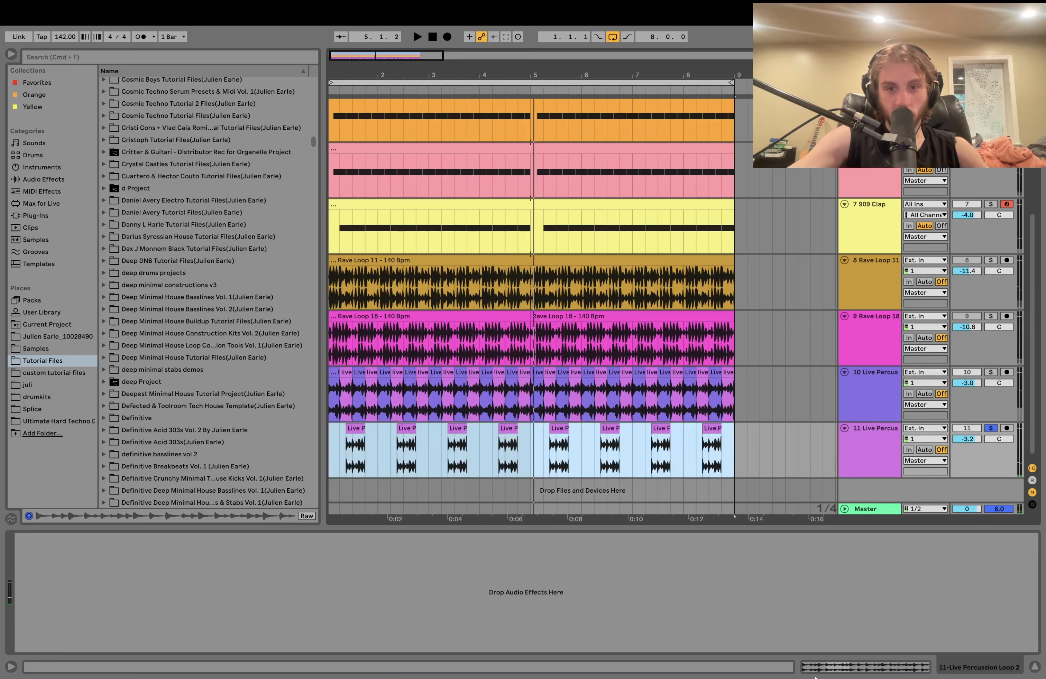
pyautogui.hotkey('shift', 'Tab')
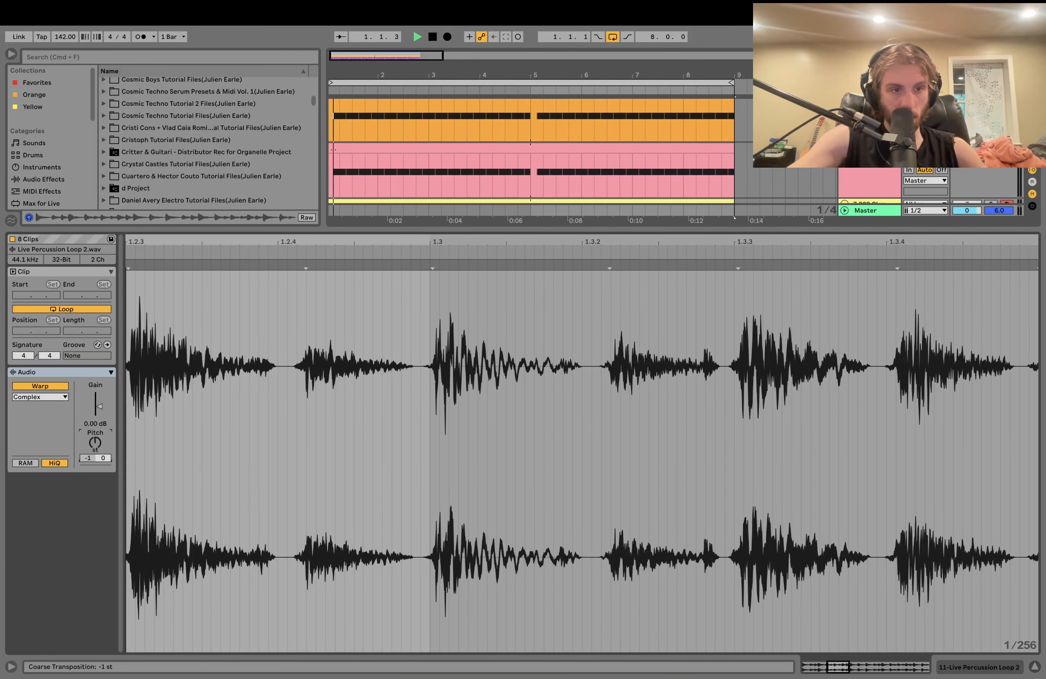
pyautogui.hotkey('shift', 'Tab')
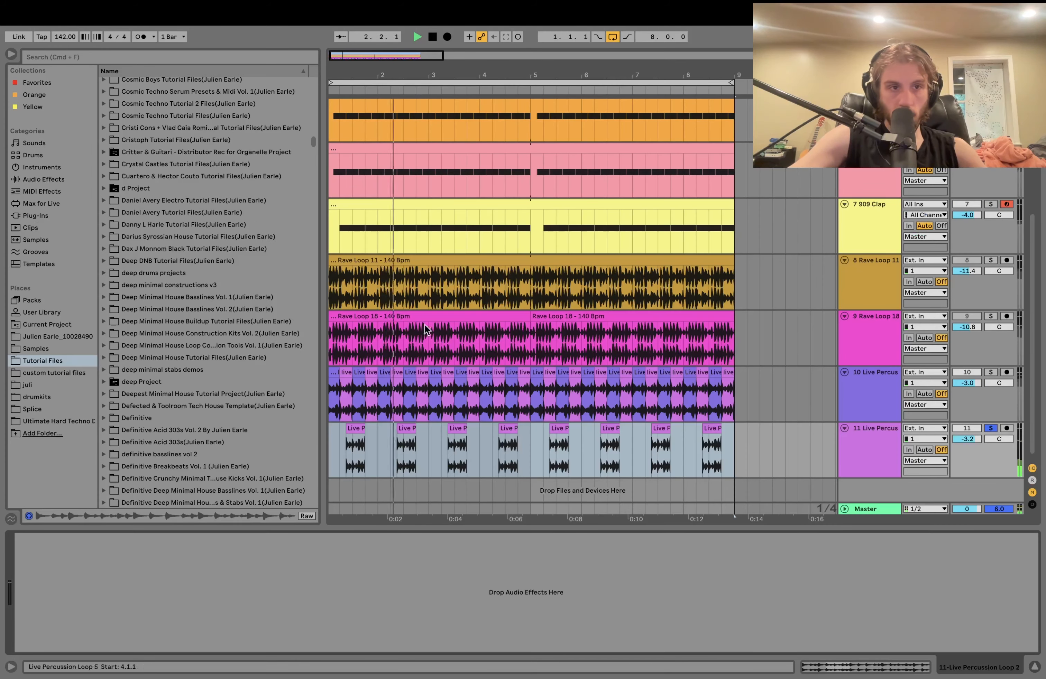
# Step: Add an Amp effect to track 11 and set its amp model to Boost
pyautogui.click(43, 179)
pyautogui.click(134, 95)
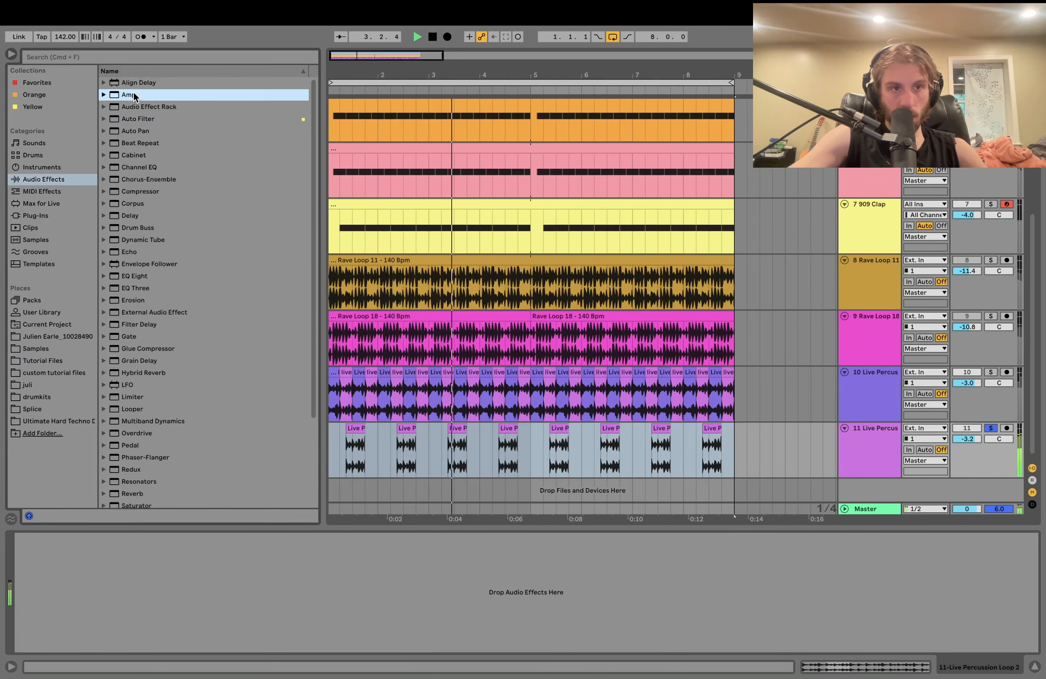
pyautogui.doubleClick(133, 95)
pyautogui.click(51, 611)
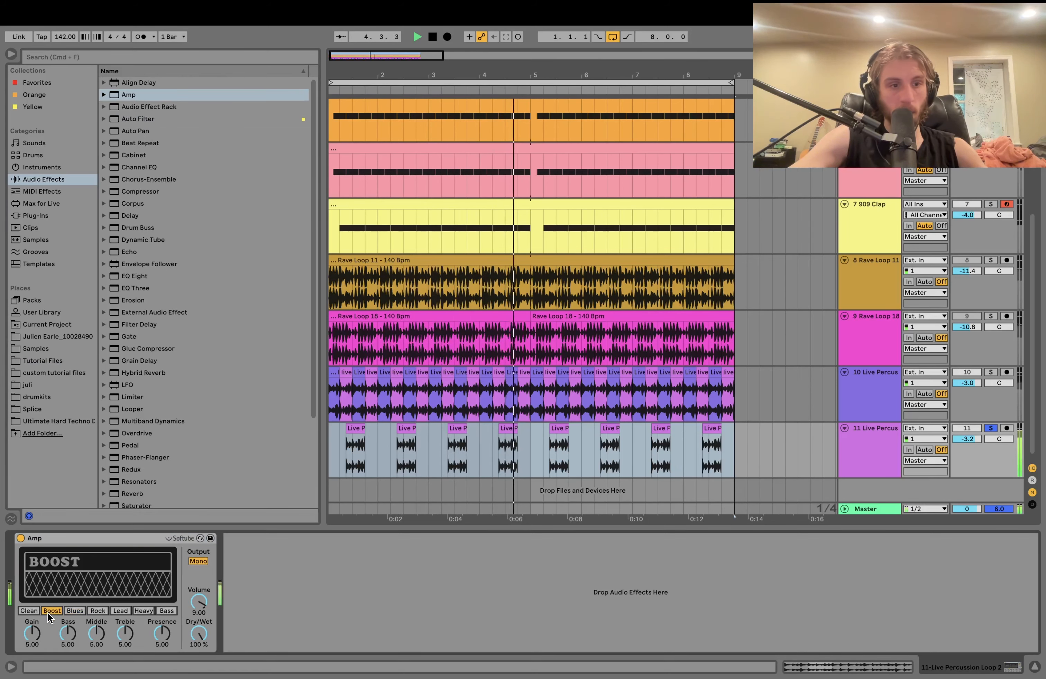
# Step: Add an Auto Filter after the Amp and lower its low-pass cutoff to 571 Hz
pyautogui.doubleClick(135, 119)
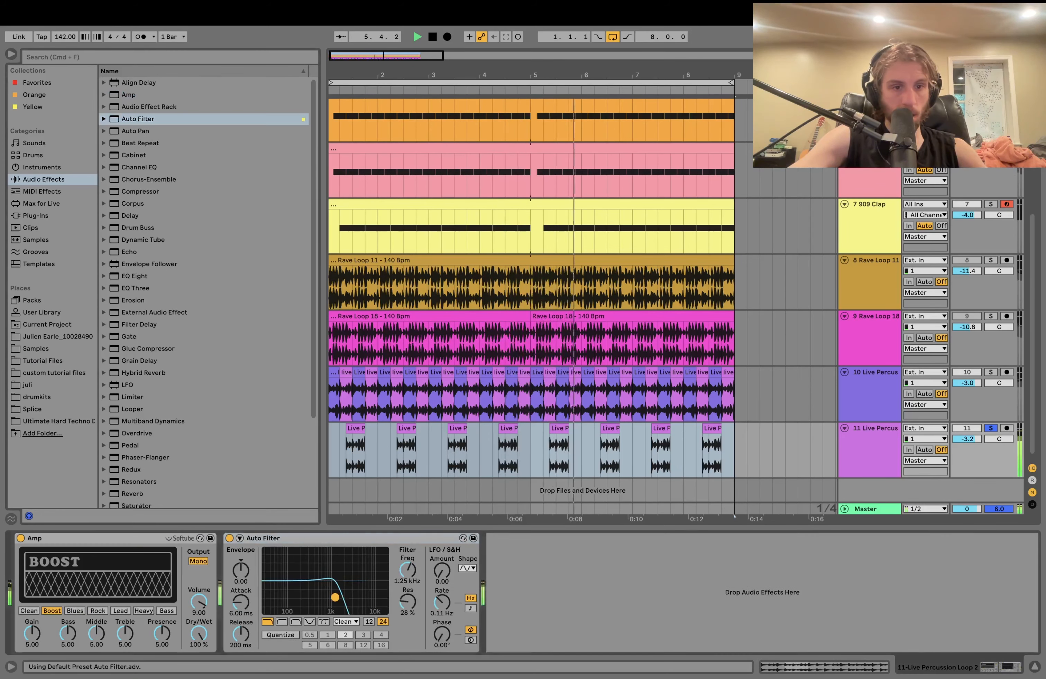
pyautogui.moveTo(407, 570); pyautogui.dragTo(408, 582)
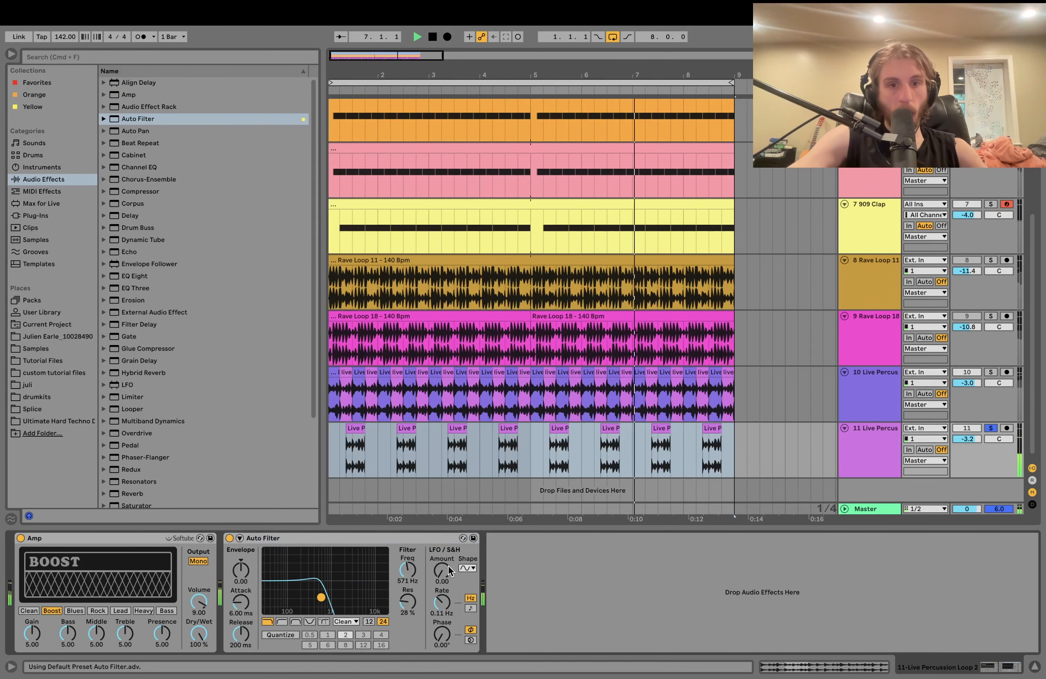
pyautogui.press('space')
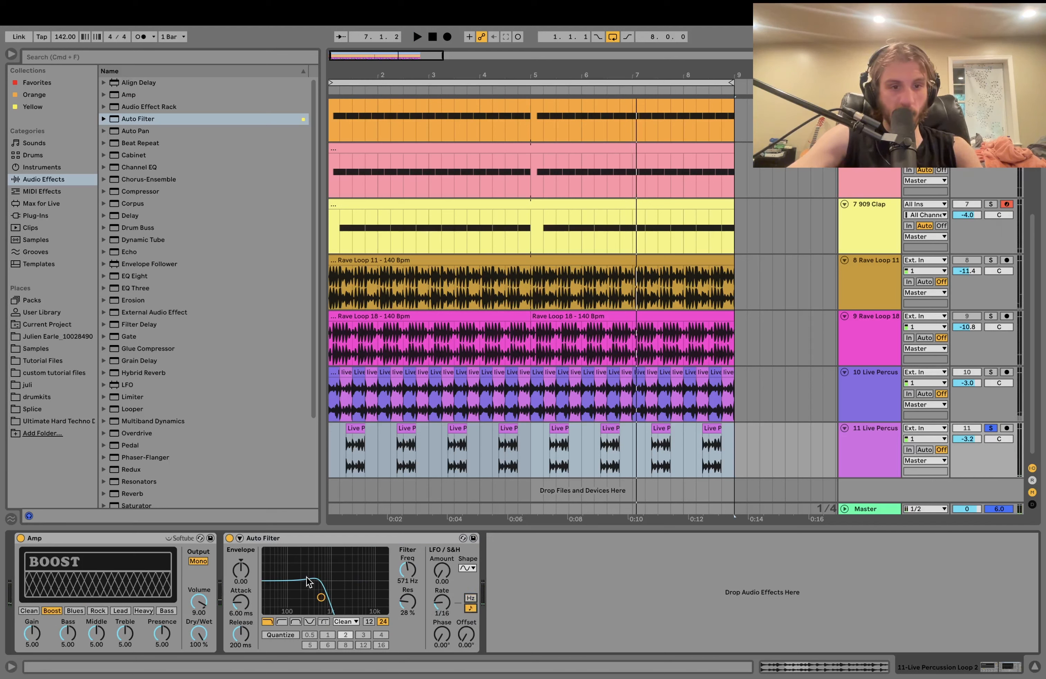
# Step: Set the Auto Filter's tempo-synced LFO to a downward saw shape with amount 12.1 and rate 1/4
pyautogui.click(470, 568)
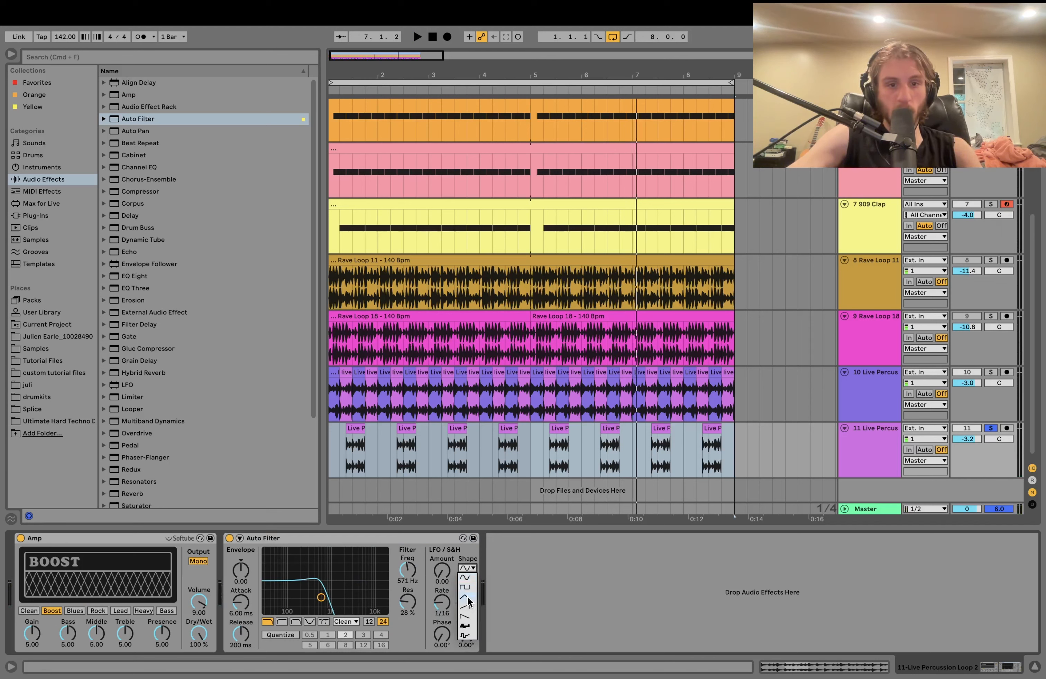
pyautogui.click(466, 617)
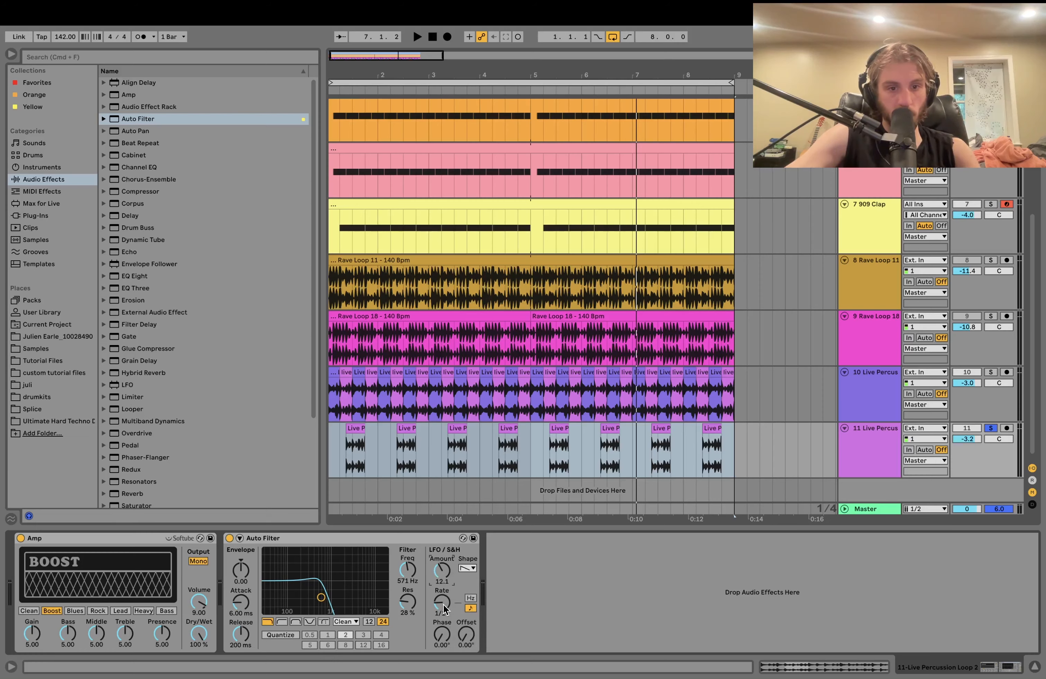
pyautogui.hotkey('ctrl', 'Right')
pyautogui.hotkey('ctrl', 'Left')
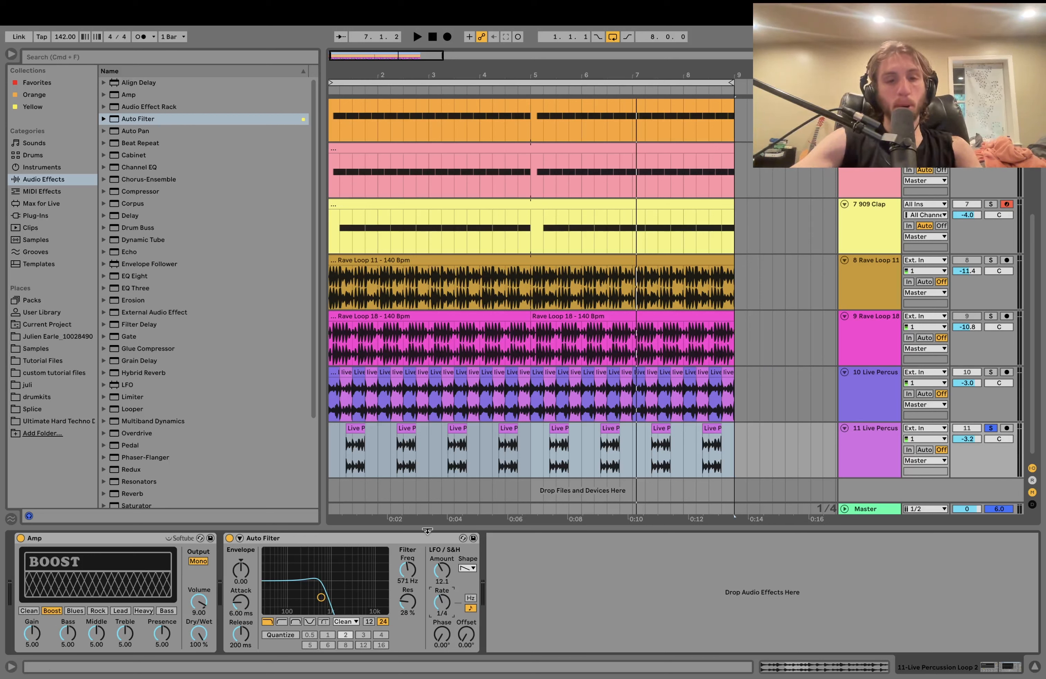
# Step: During playback, set the Auto Filter's cutoff to 2.18 kHz, resonance to 0%, LFO amount to 19.7 and LFO shape to upward saw
pyautogui.press('space')
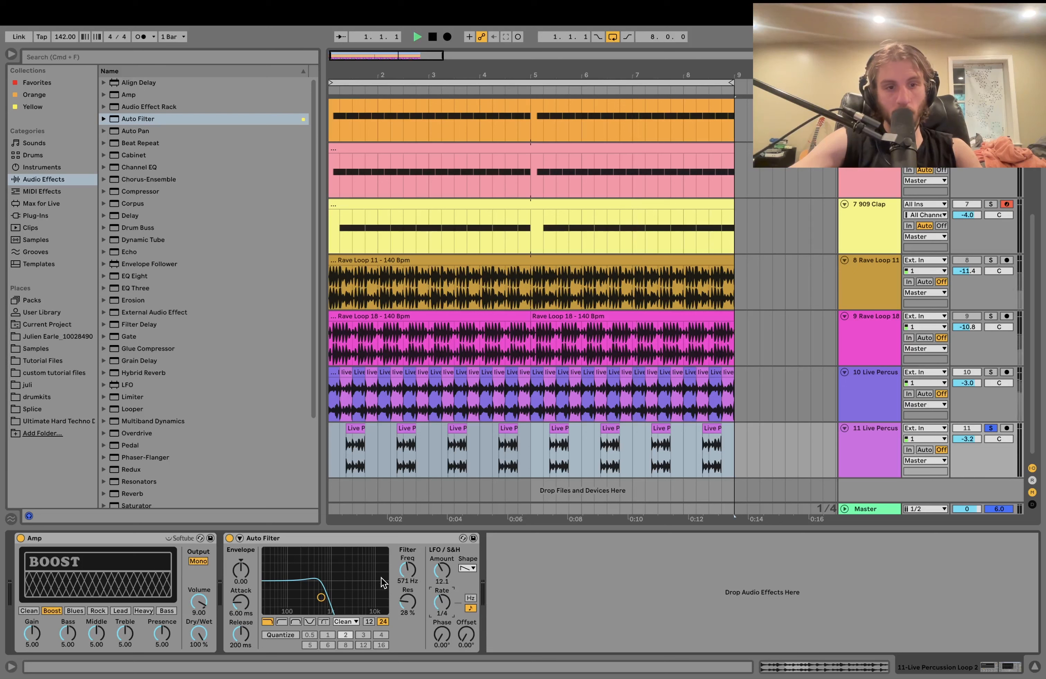
pyautogui.moveTo(411, 579); pyautogui.dragTo(408, 624)
pyautogui.moveTo(408, 574); pyautogui.dragTo(443, 587)
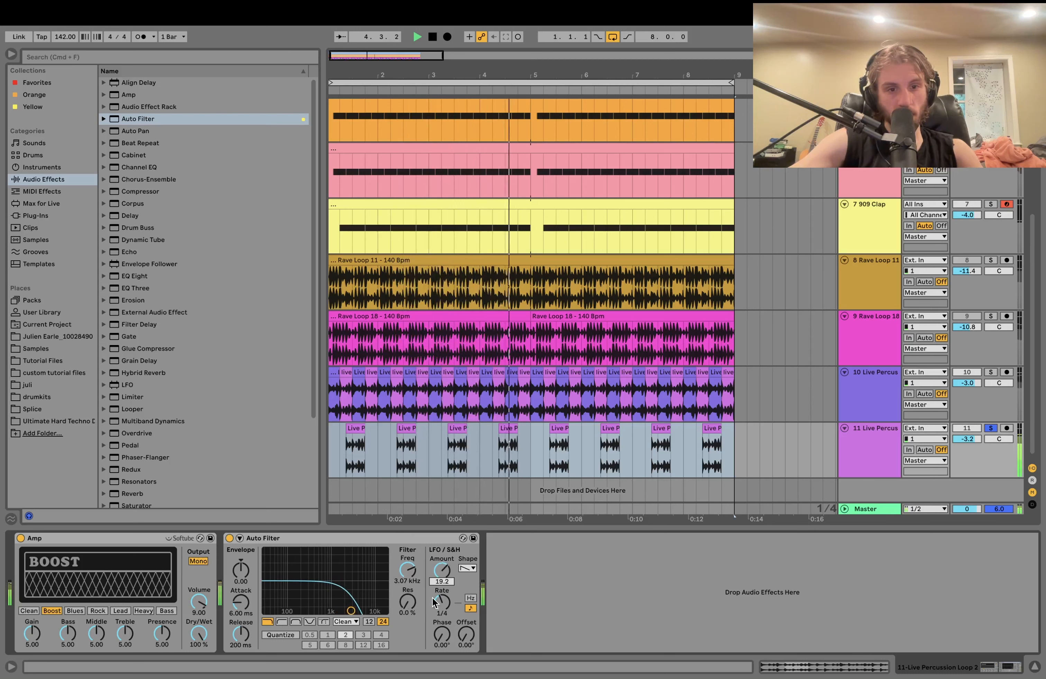
pyautogui.click(467, 568)
pyautogui.click(470, 610)
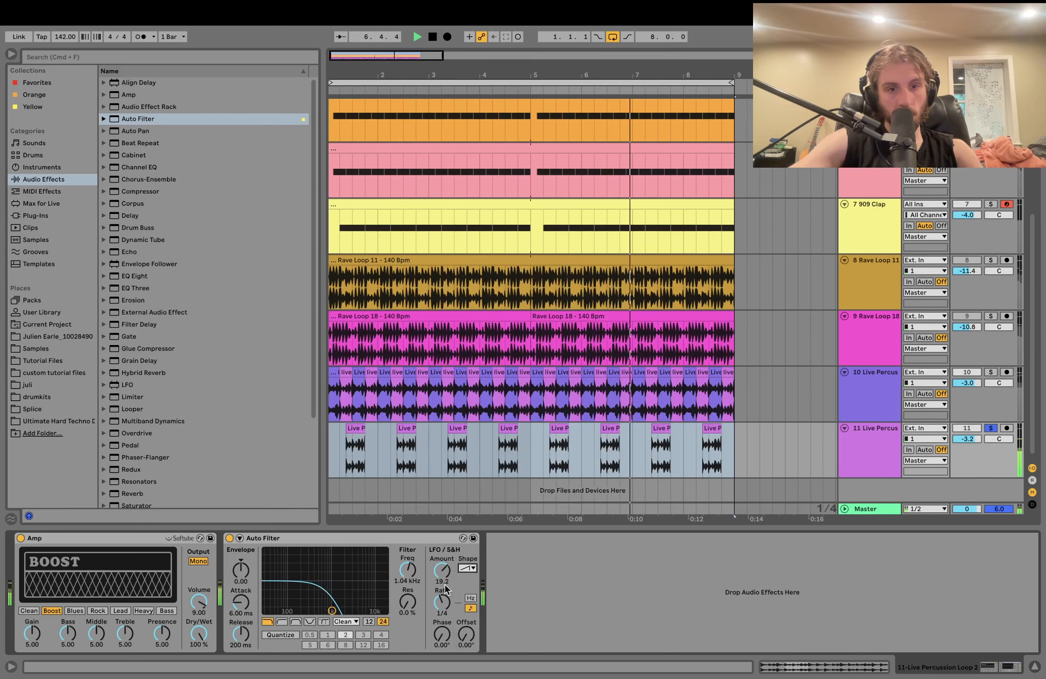
pyautogui.moveTo(402, 575); pyautogui.dragTo(403, 563)
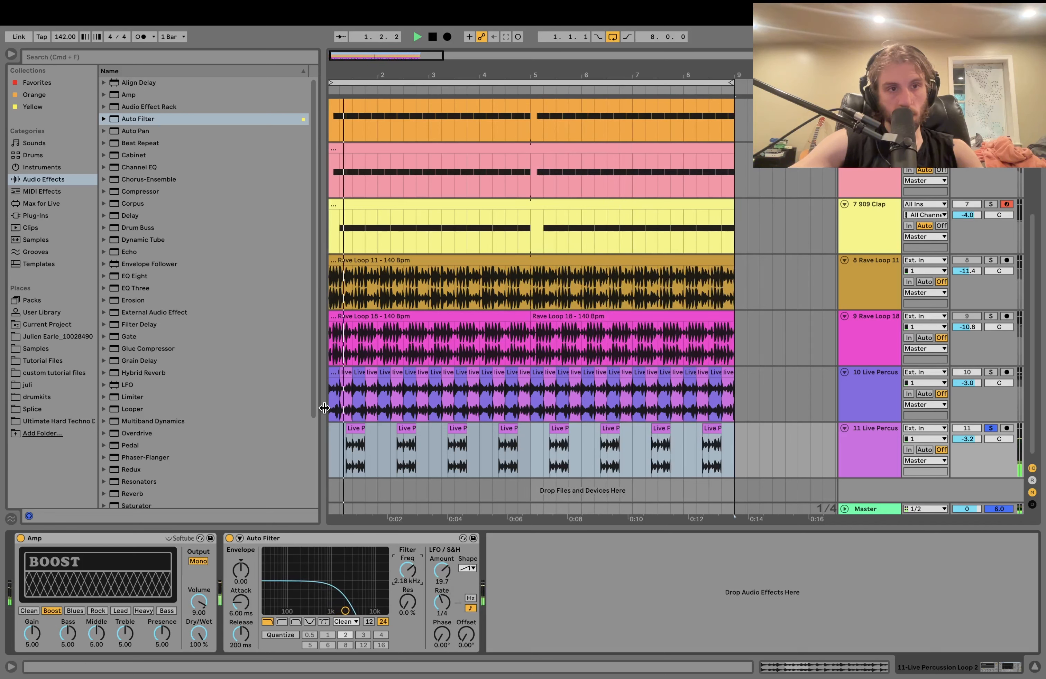
# Step: Add a Pedal in Distort mode with 29% gain and -100% bass, and reduce the Amp's bass to 0
pyautogui.press('space')
pyautogui.scroll(-5, 142, 353)
pyautogui.doubleClick(131, 335)
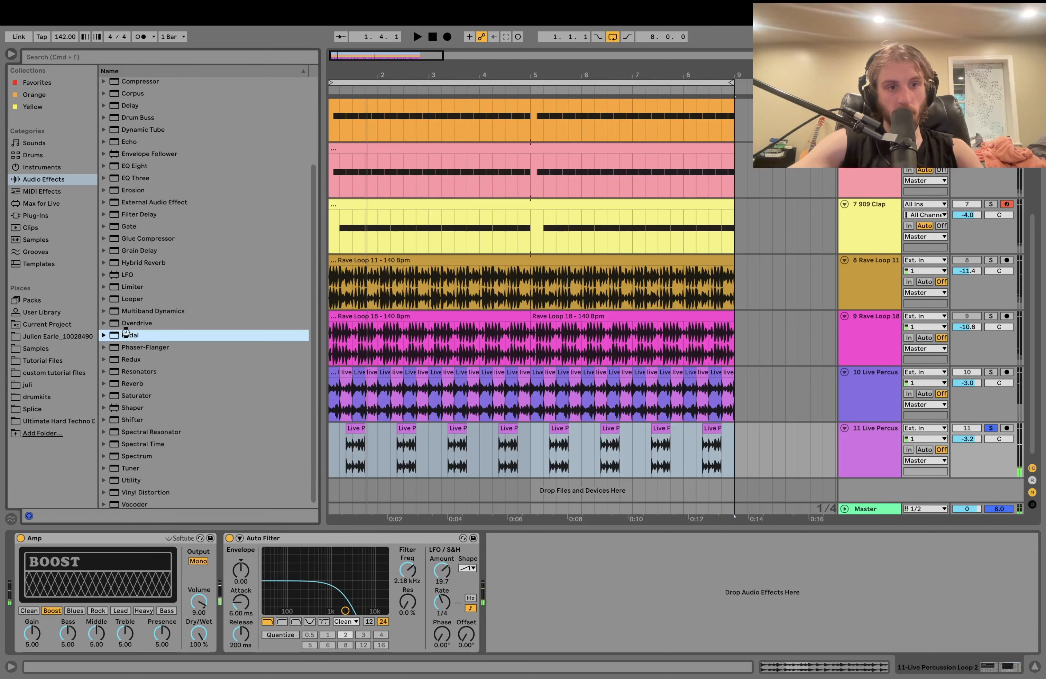
pyautogui.press('space')
pyautogui.moveTo(516, 561); pyautogui.dragTo(516, 556)
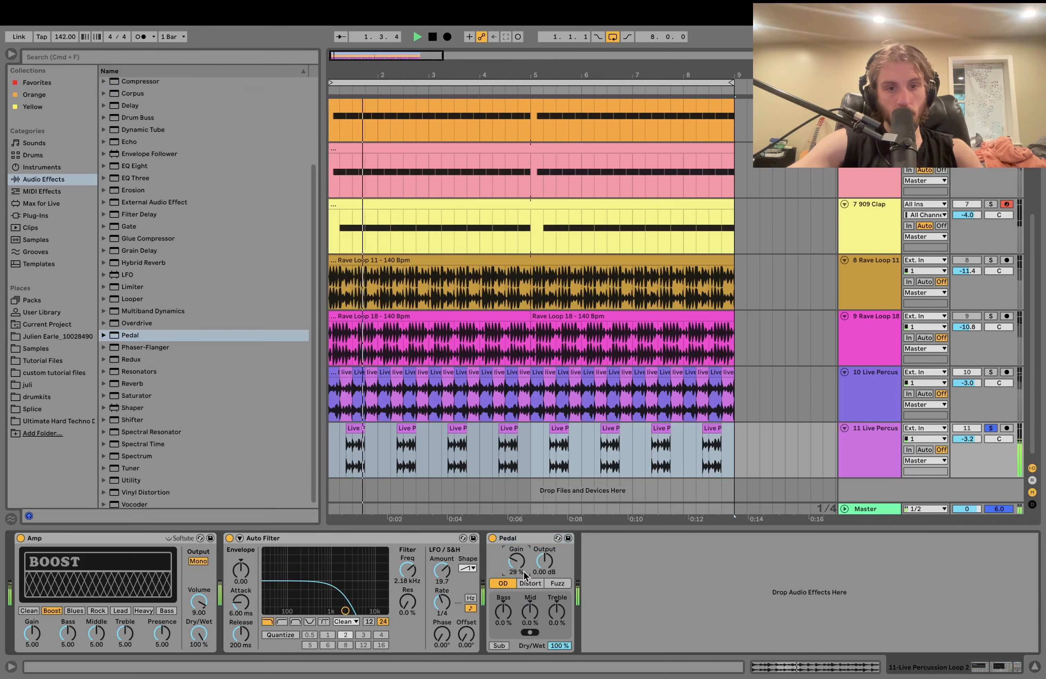
pyautogui.click(530, 583)
pyautogui.moveTo(503, 612); pyautogui.dragTo(502, 644)
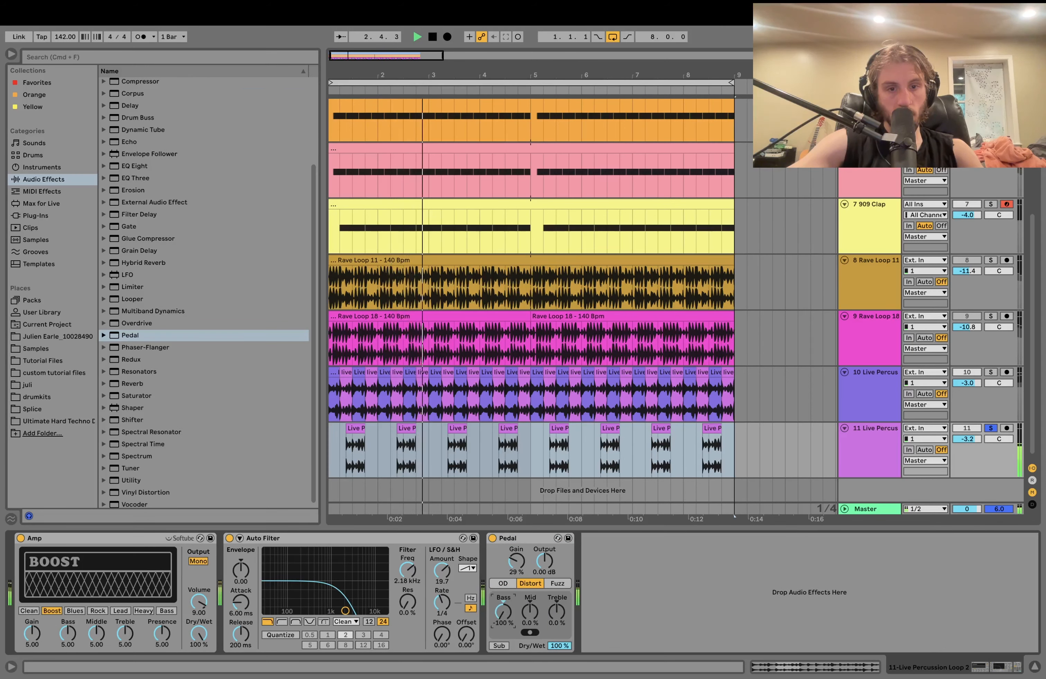
pyautogui.moveTo(68, 635); pyautogui.dragTo(67, 640)
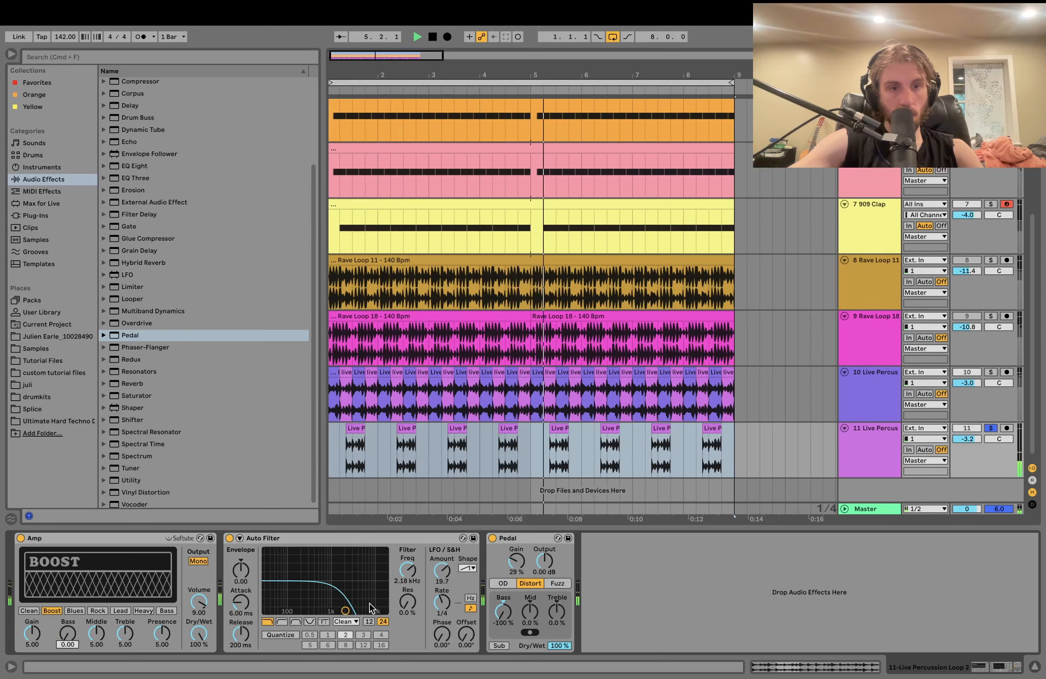
# Step: Automate the Auto Filter's LFO sync rate on track 11 to 1/16 from 1.3.3 to 1.4 and audition it
pyautogui.rightClick(449, 606)
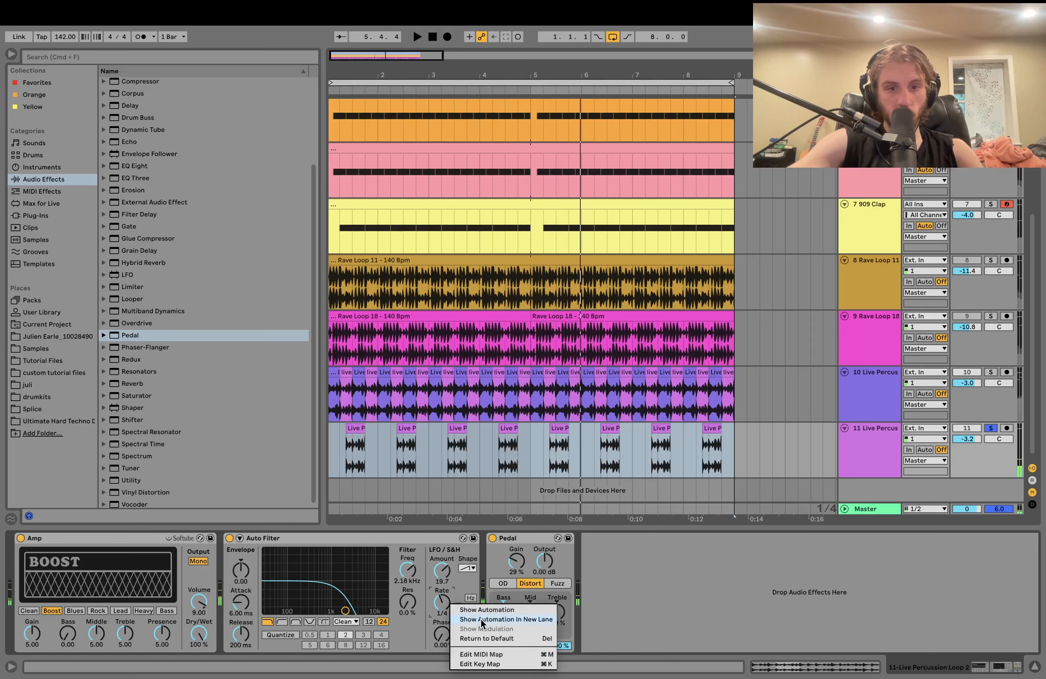
pyautogui.click(481, 609)
pyautogui.scroll(10, 348, 413)
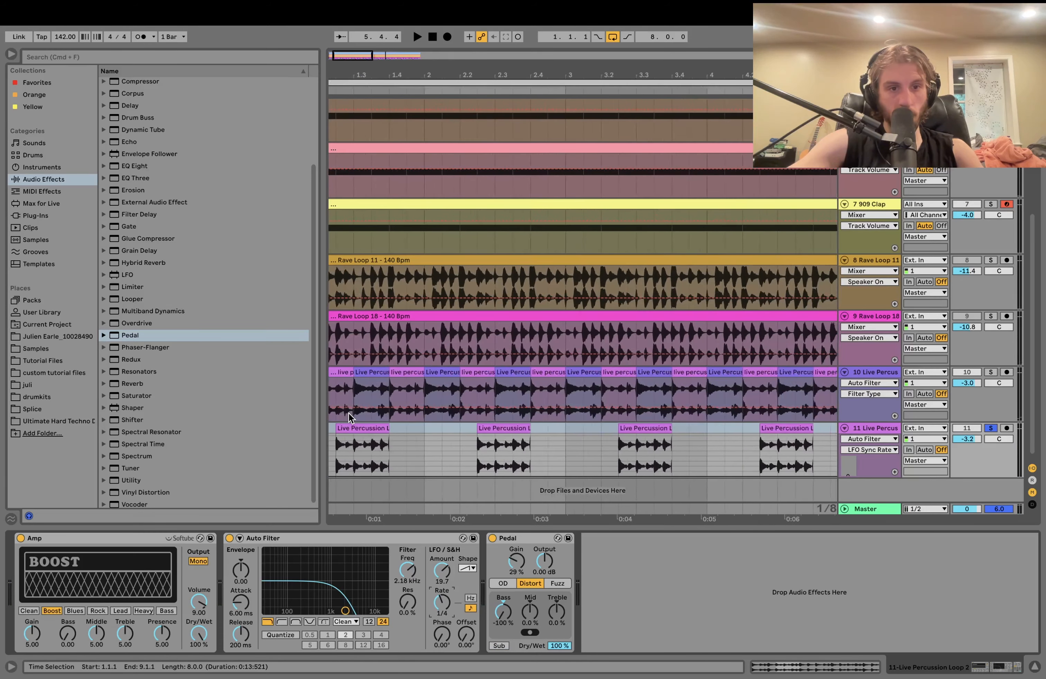
pyautogui.hscroll(-4, 348, 413)
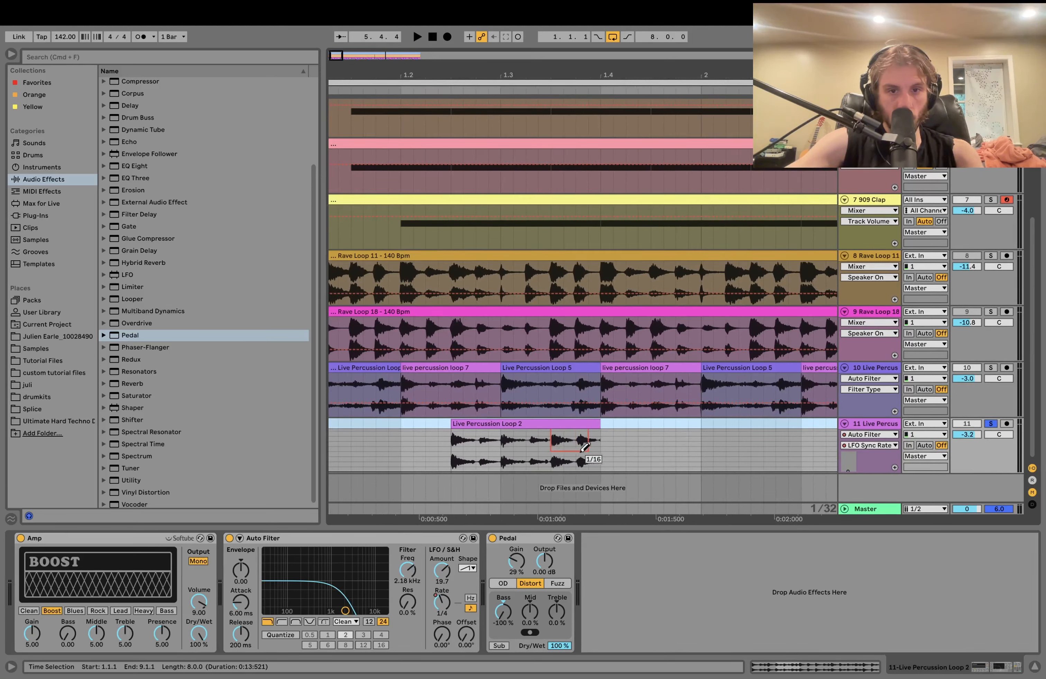
pyautogui.press('space')
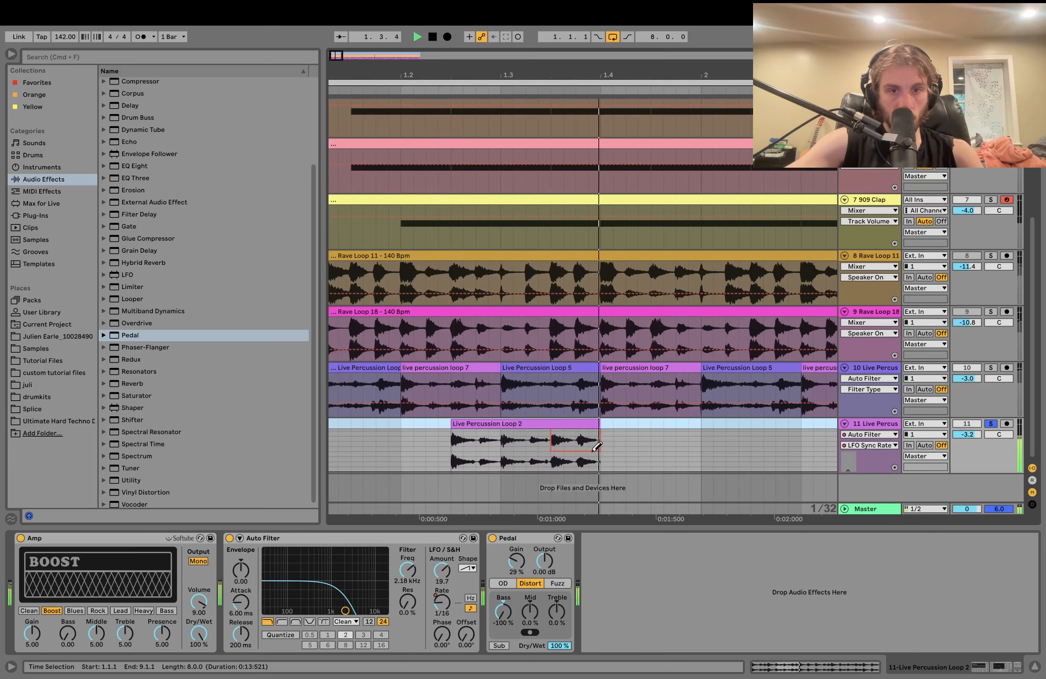
pyautogui.press('space')
# Step: Change the LFO sync rate automation between 1.3.3 and 1.4 to 1/8 and play it back
pyautogui.moveTo(591, 448); pyautogui.dragTo(589, 436)
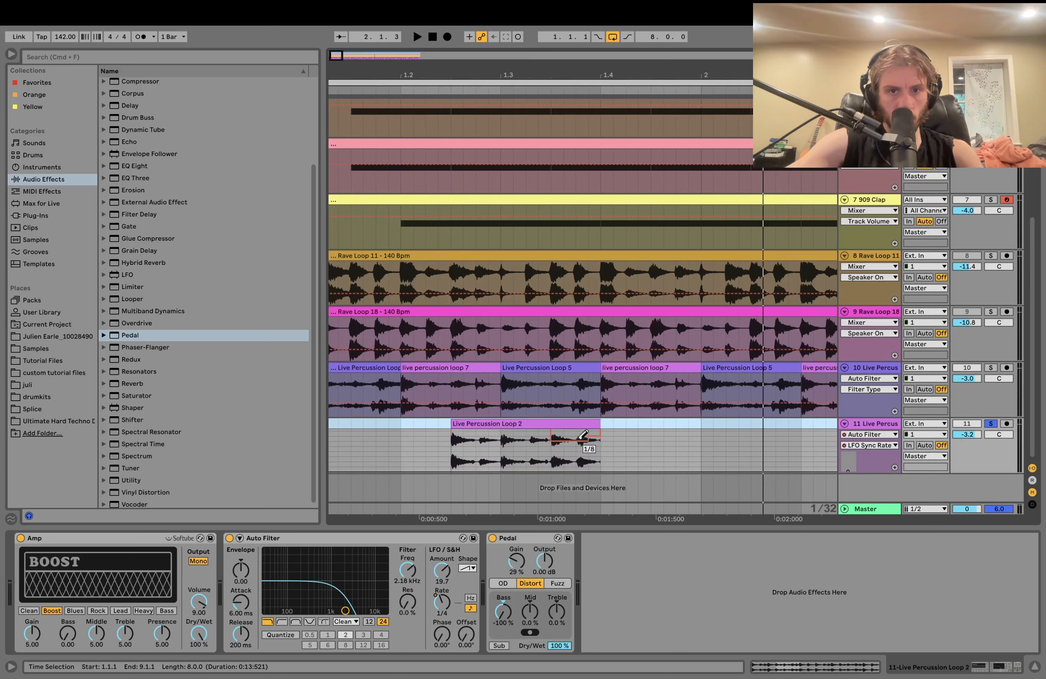
pyautogui.press('space')
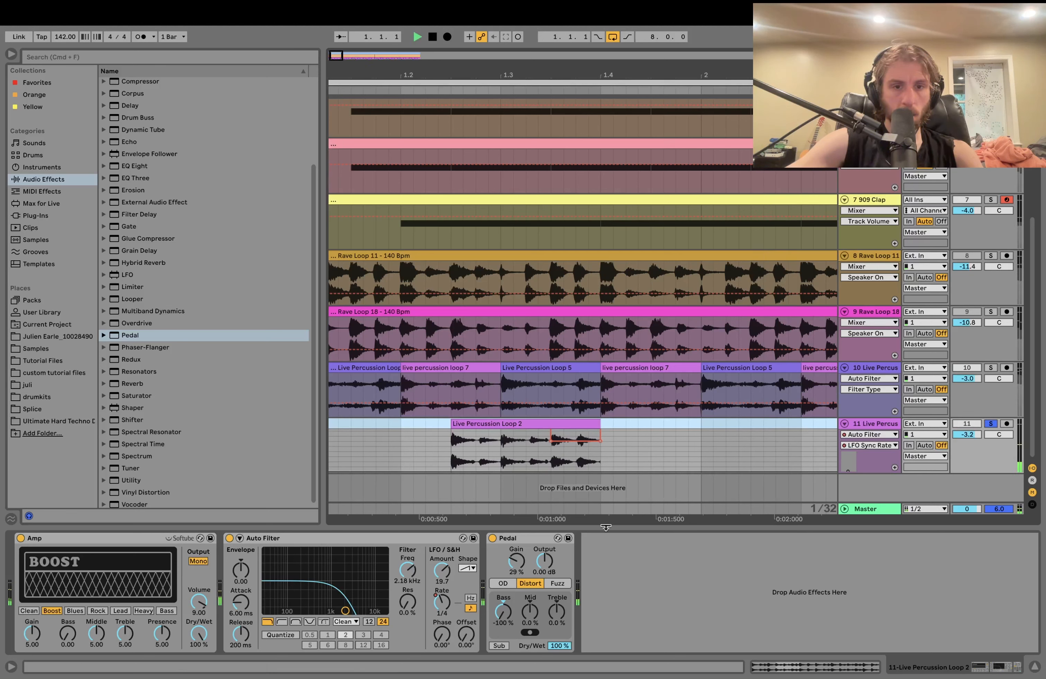
pyautogui.press('space')
# Step: Automate the Auto Filter's LFO waveform to SawDown from 1.3.3 to 1.4 on track 11 and play it back
pyautogui.rightClick(468, 570)
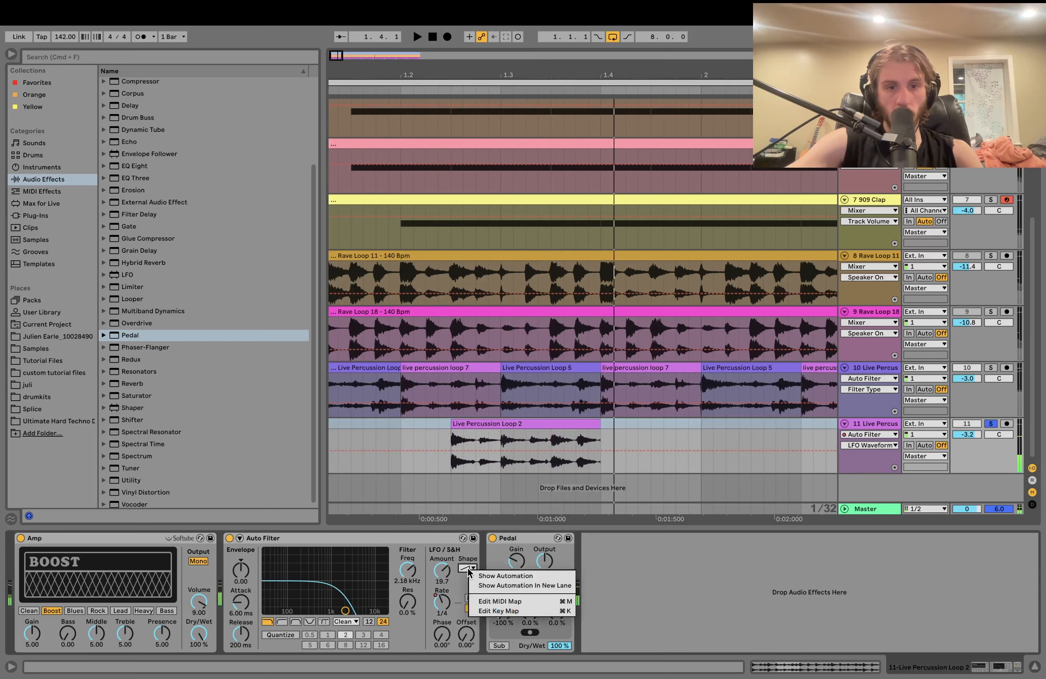
pyautogui.click(470, 574)
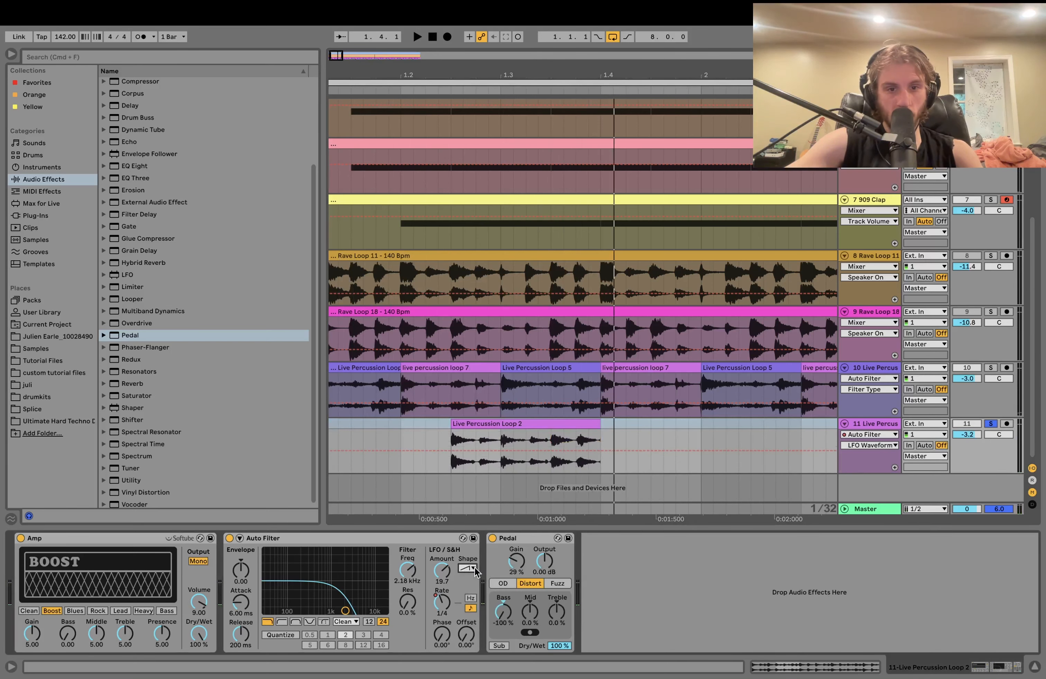
pyautogui.click(559, 441)
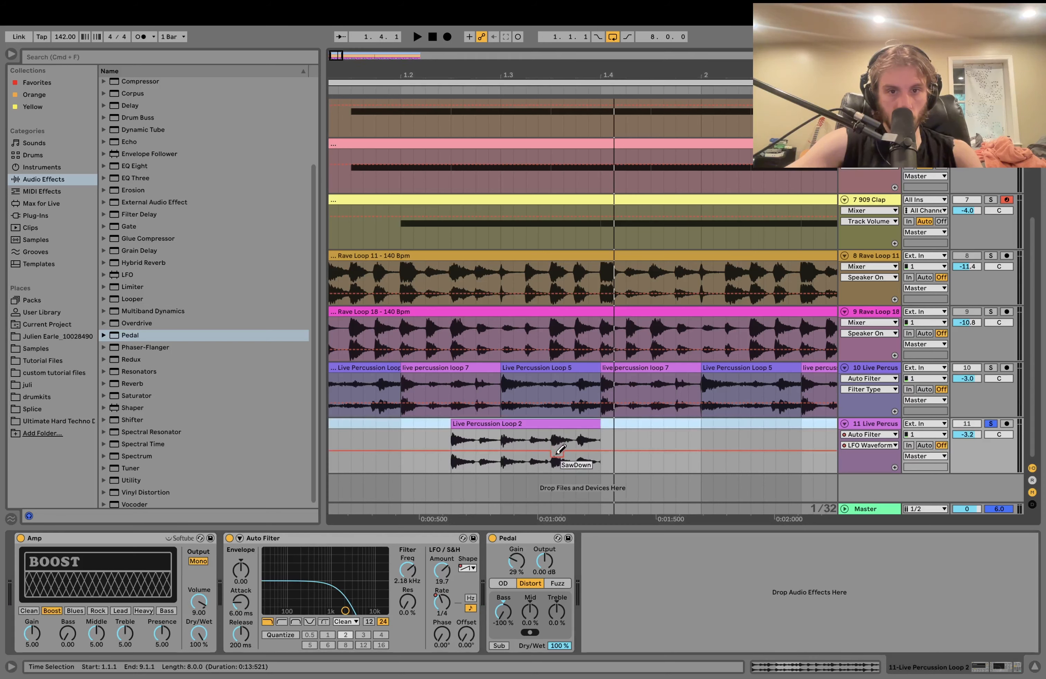
pyautogui.press('space')
pyautogui.press('b')
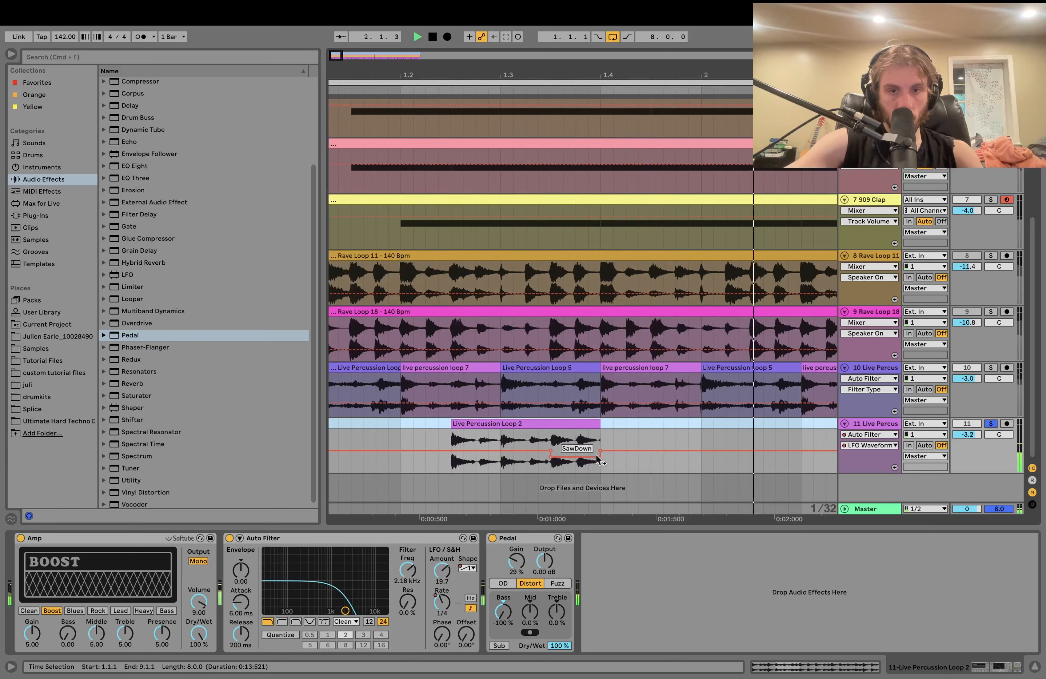
# Step: Stop playback and duplicate bar 1 of track 11, with its LFO waveform automation, across bars 2 to 8
pyautogui.press('space')
pyautogui.scroll(-5, 588, 467)
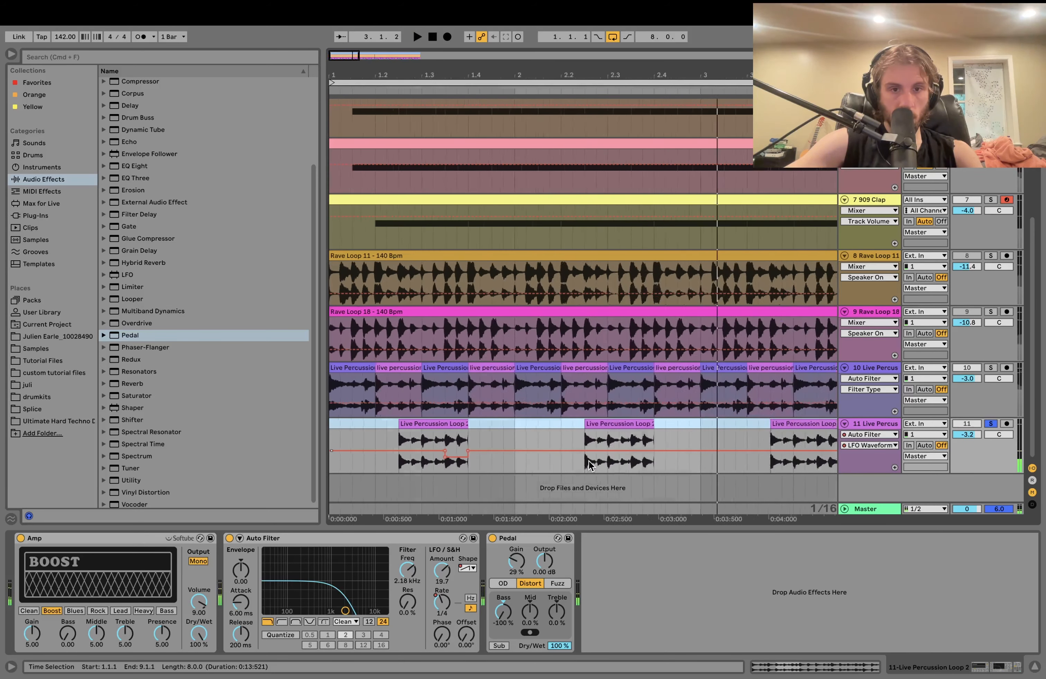
pyautogui.moveTo(459, 463); pyautogui.dragTo(333, 465)
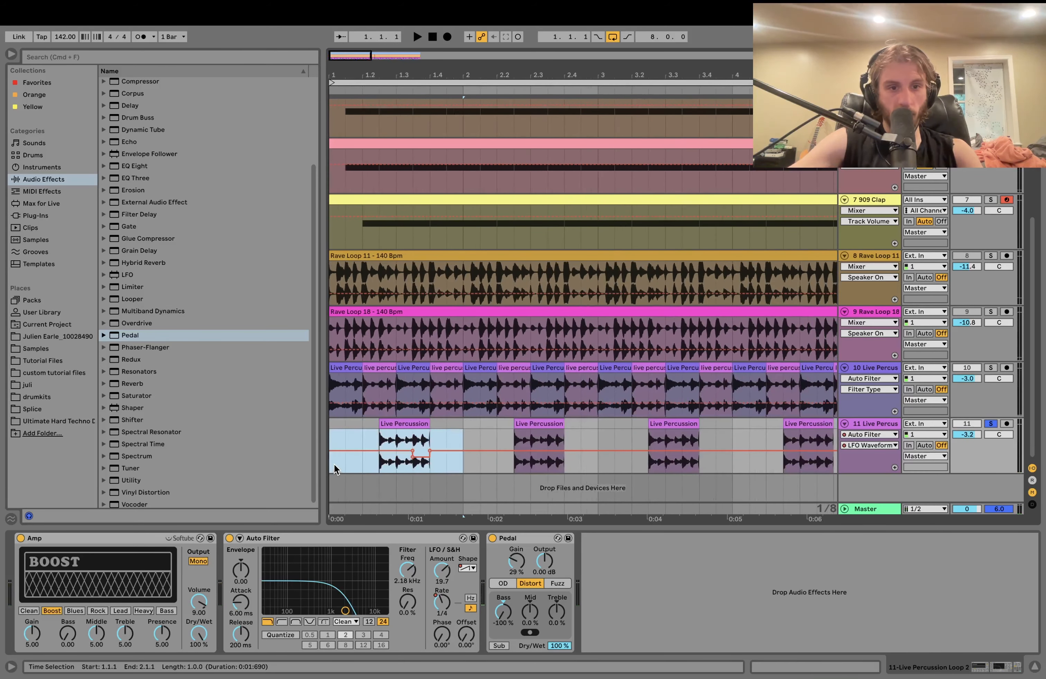
pyautogui.press('super+d')
pyautogui.press('super+d')
pyautogui.press('super+d')
pyautogui.press('super+d')
pyautogui.press('super+d')
pyautogui.press('super+d')
pyautogui.press('super+d')
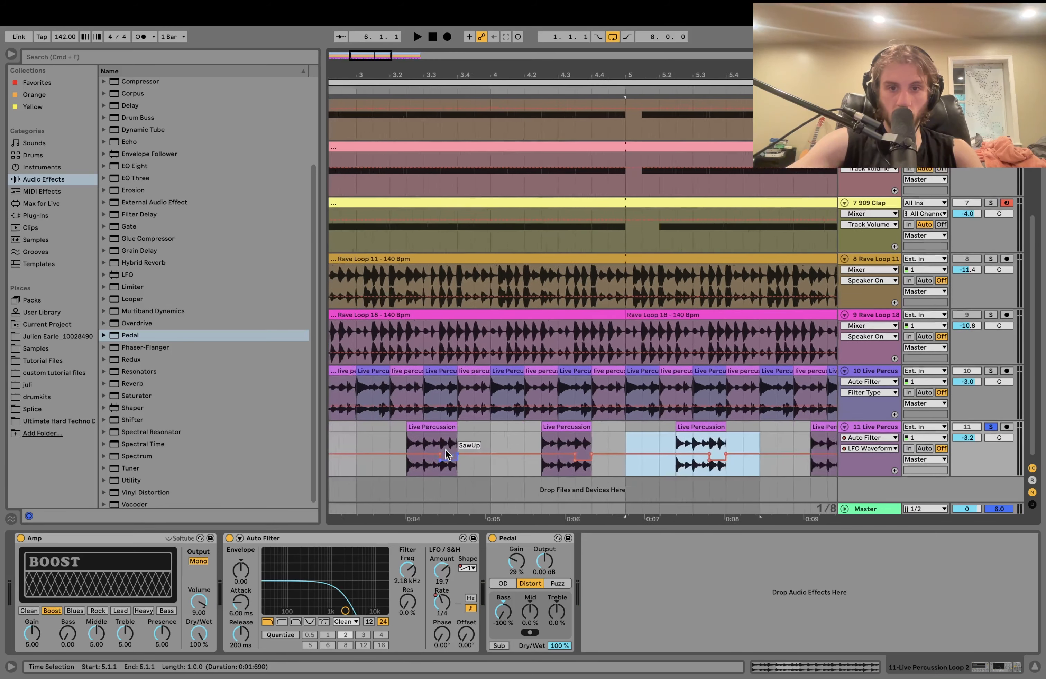
pyautogui.press('Home')
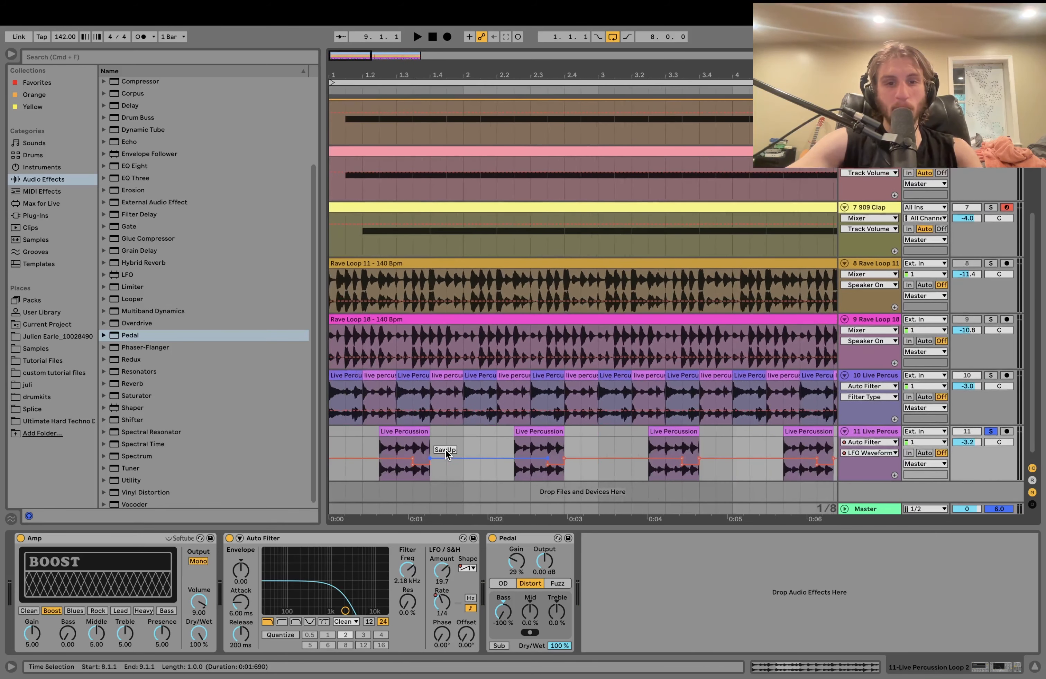
# Step: Show the Auto Filter's LFO sync rate automation on track 11 and duplicate its bar 1 through bar 8
pyautogui.click(445, 608)
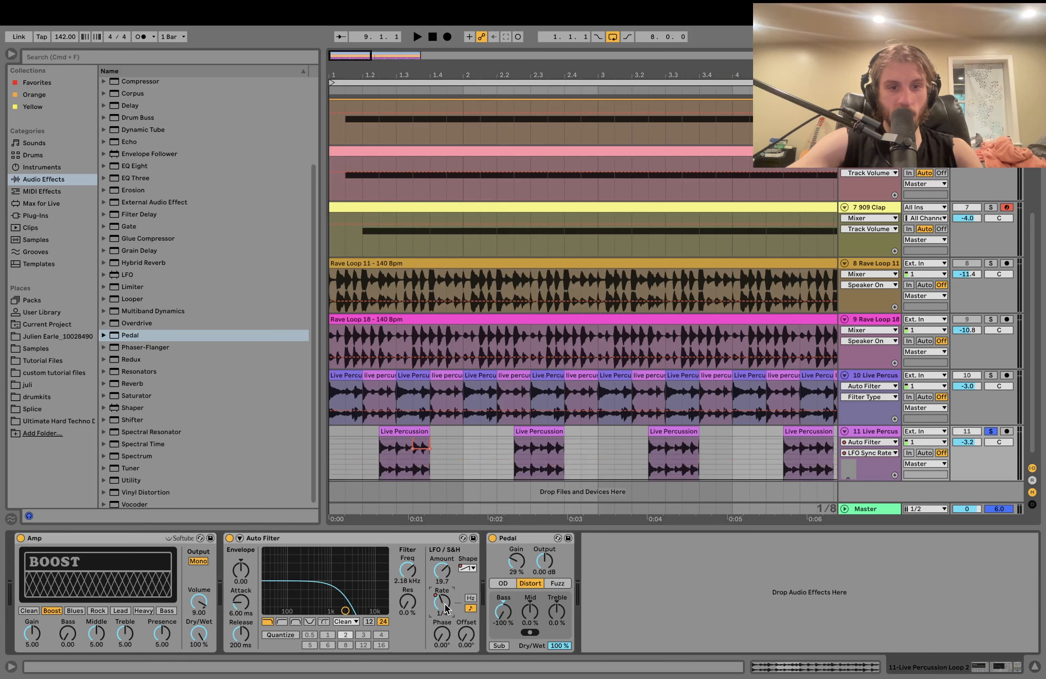
pyautogui.click(459, 450)
pyautogui.moveTo(458, 449); pyautogui.dragTo(370, 465)
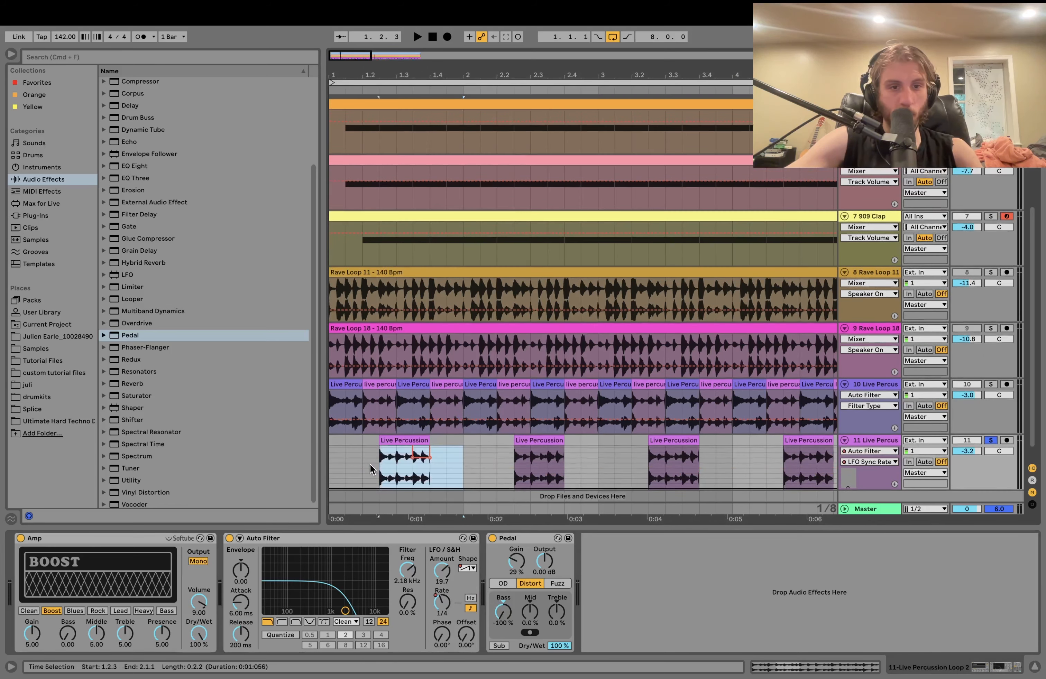
pyautogui.press('super+d')
pyautogui.press('super+d')
pyautogui.press('super+d')
pyautogui.press('super+d')
pyautogui.press('super+d')
pyautogui.press('super+d')
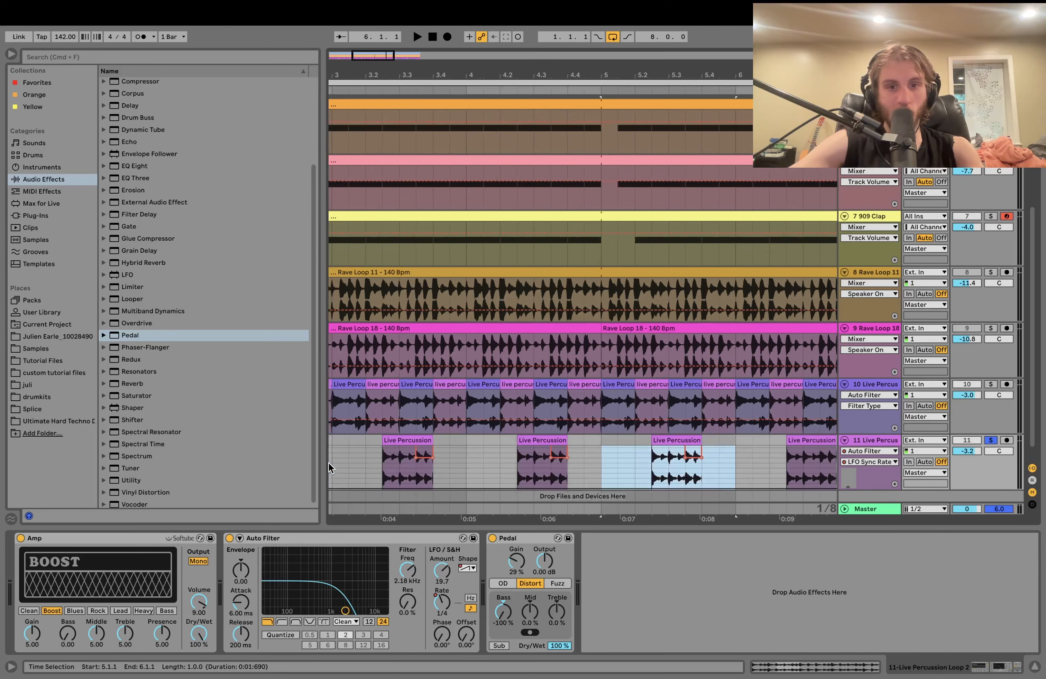
pyautogui.press('super+d')
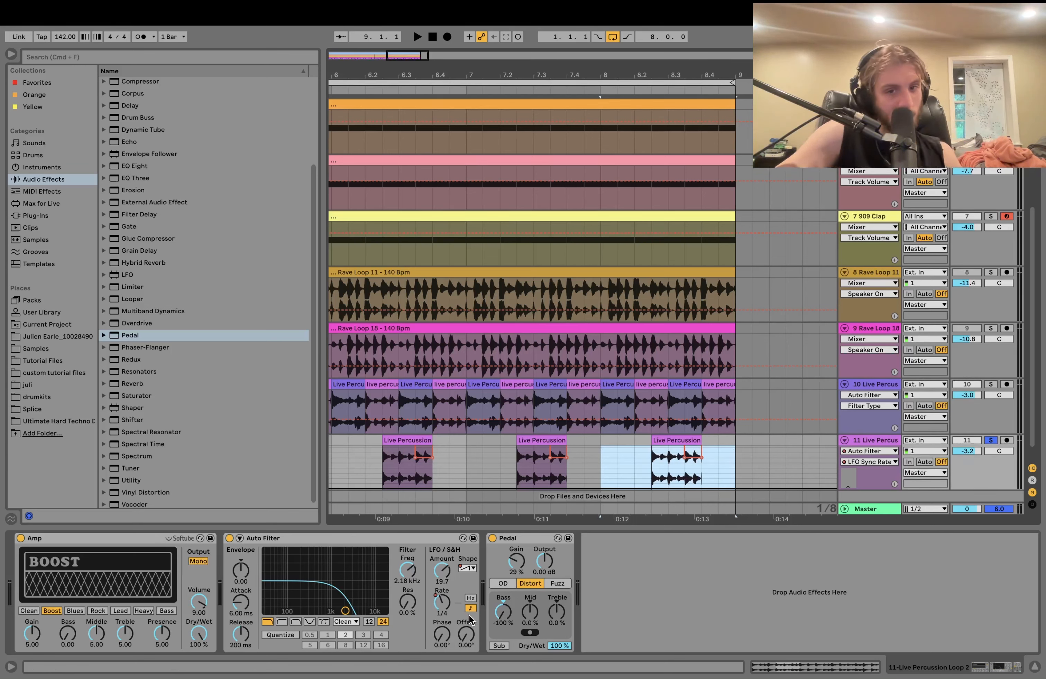
# Step: Play the loop with tracks 10 and 11 soloed and lower track 11's volume to -10.3 dB
pyautogui.press('space')
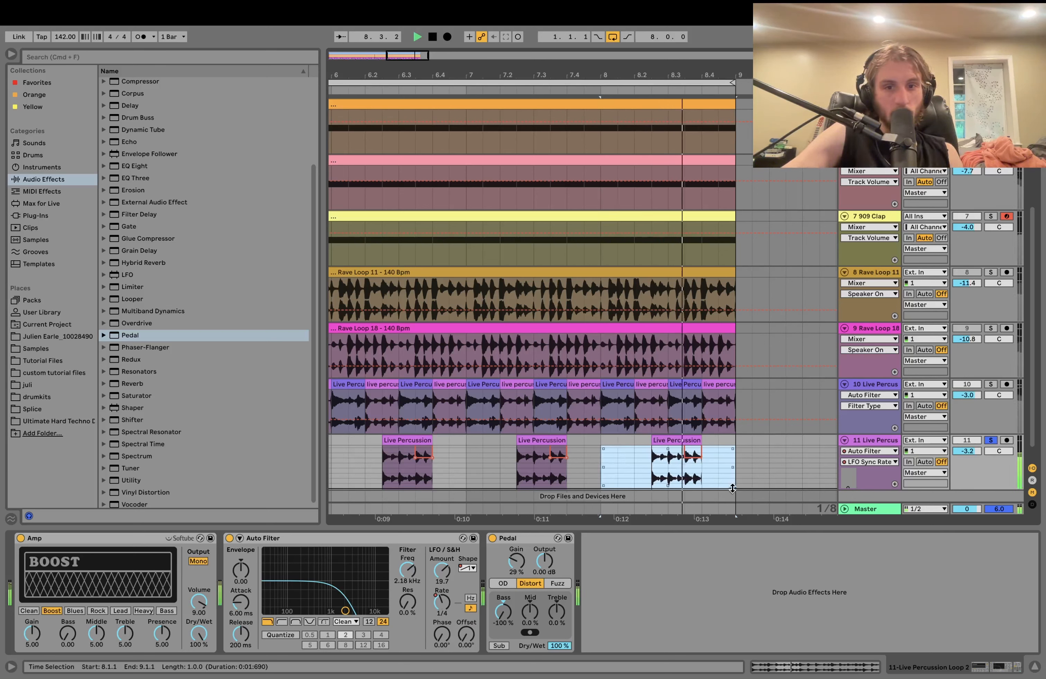
pyautogui.click(990, 441)
pyautogui.click(991, 440)
pyautogui.keyDown('super'); pyautogui.click(991, 384); pyautogui.keyUp('super')
pyautogui.moveTo(967, 452); pyautogui.dragTo(966, 468)
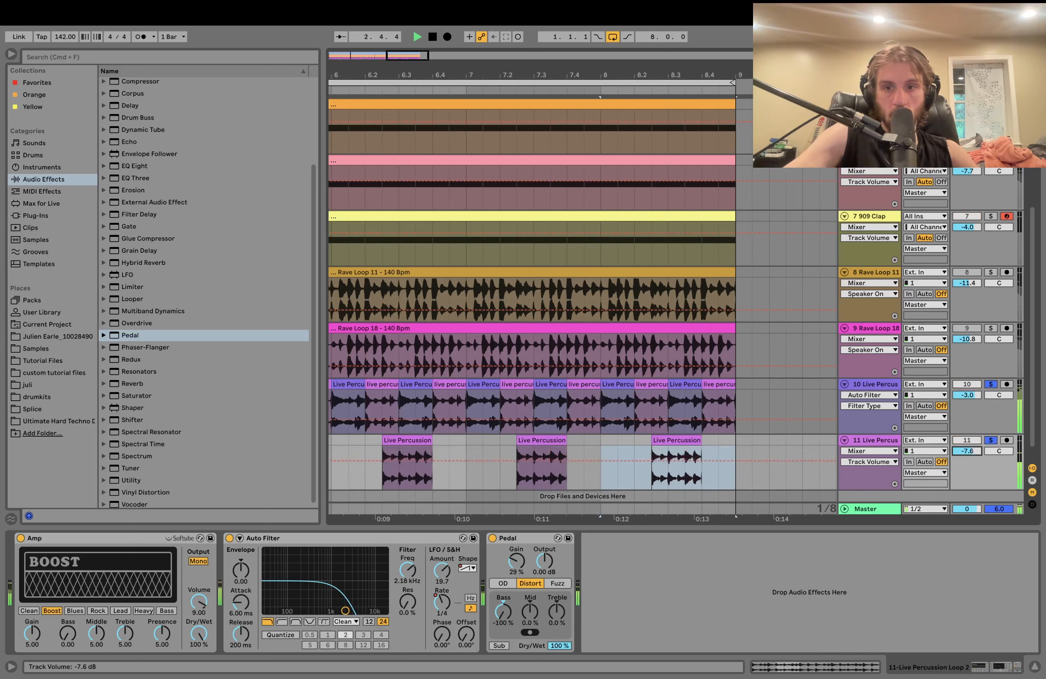
# Step: Delete the Pedal from track 11 and raise the track's volume to -4.4 dB during playback
pyautogui.click(511, 537)
pyautogui.press('Delete')
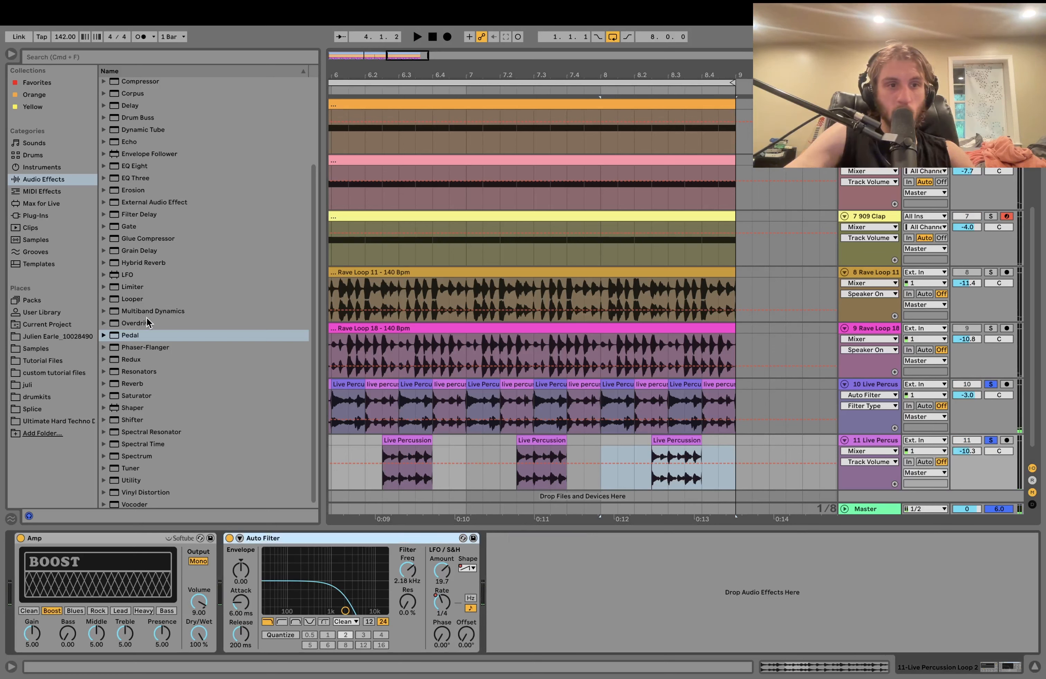
pyautogui.press('space')
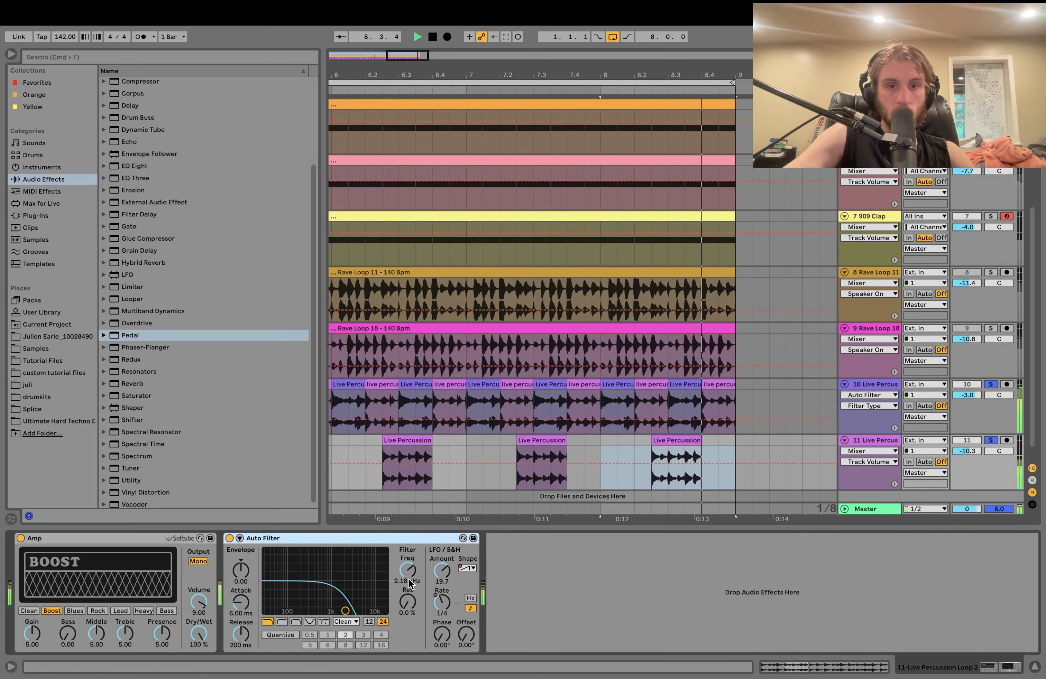
pyautogui.moveTo(966, 451); pyautogui.dragTo(966, 439)
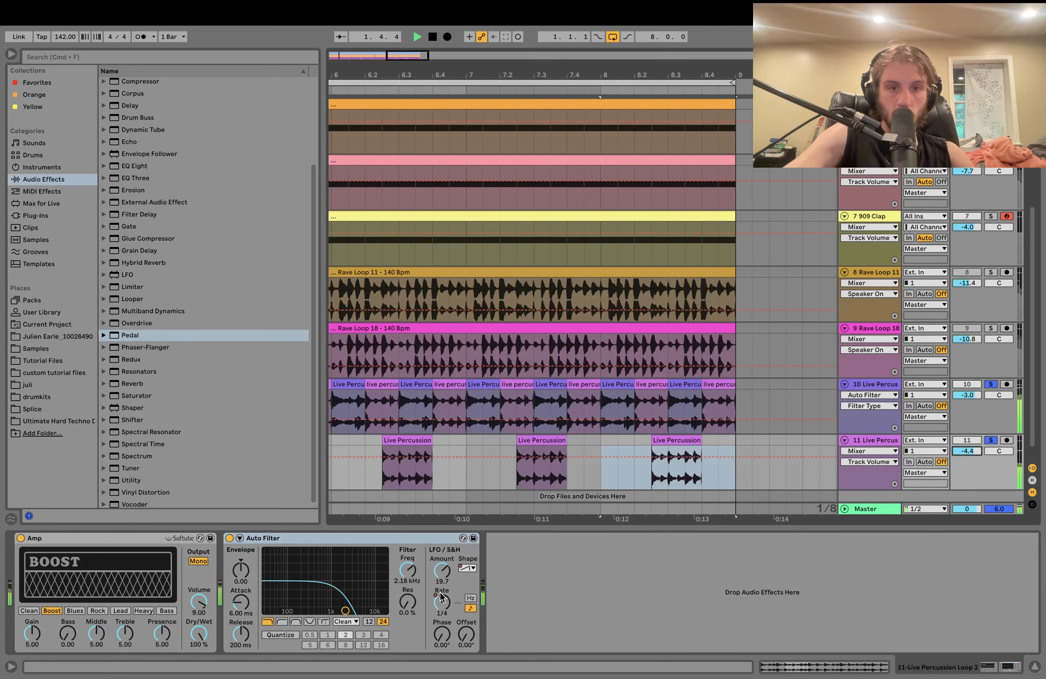
# Step: Raise the Auto Filter's frequency to 4.32 kHz and add a second Auto Filter as a high-pass at 219 Hz
pyautogui.moveTo(402, 580); pyautogui.dragTo(401, 573)
pyautogui.scroll(5, 153, 172)
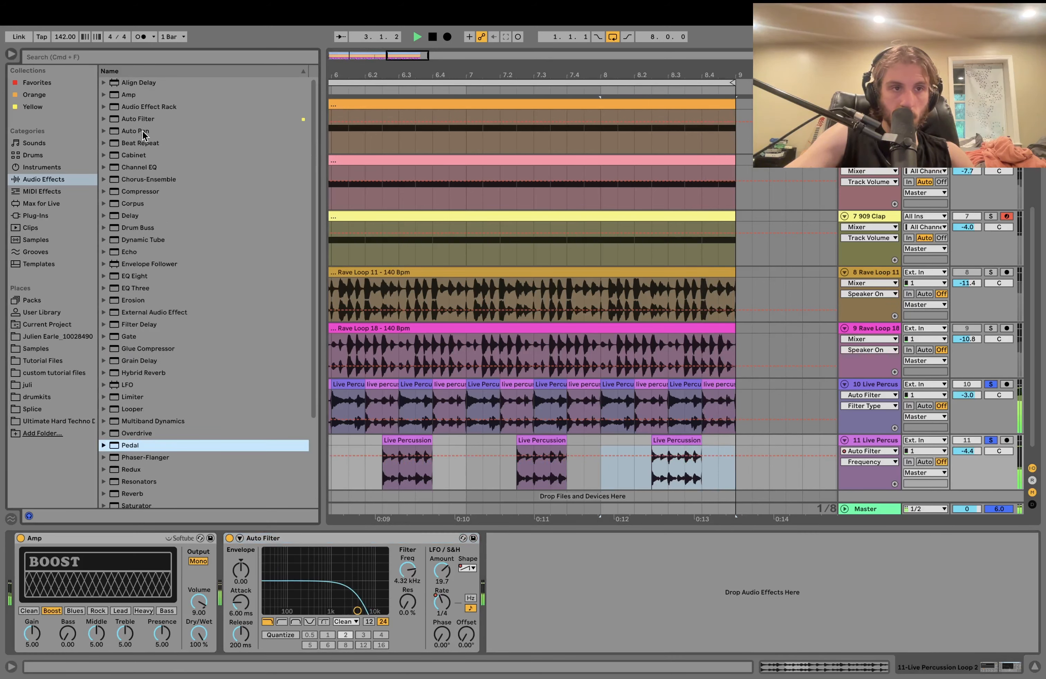
pyautogui.doubleClick(131, 123)
pyautogui.click(544, 621)
pyautogui.moveTo(557, 615); pyautogui.dragTo(567, 603)
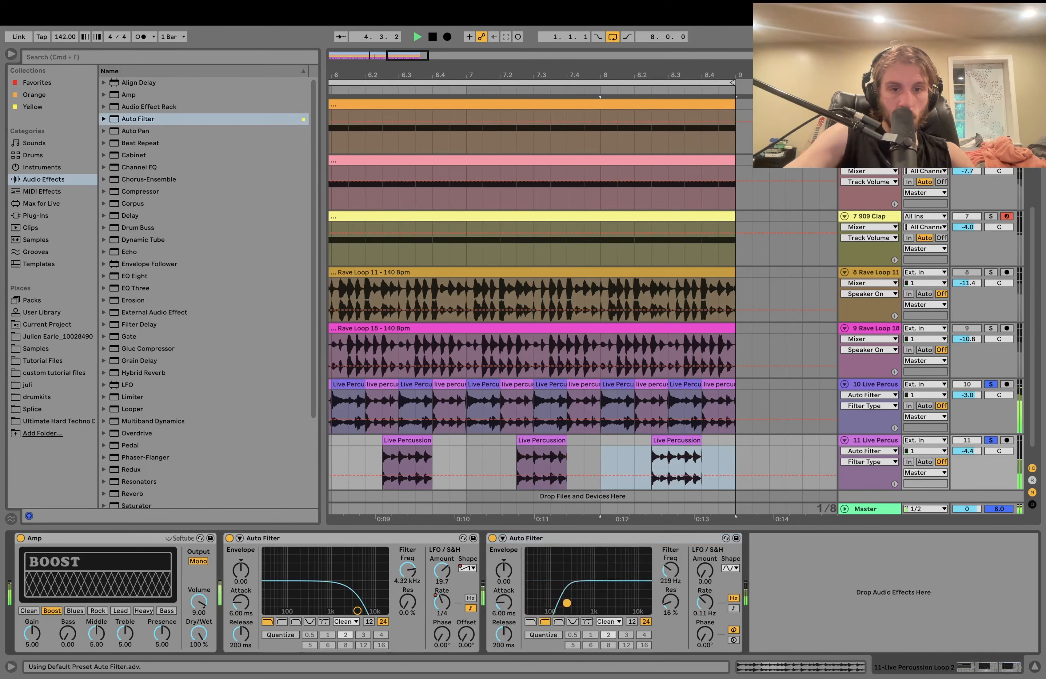
# Step: Switch the second Auto Filter to band-pass at 1.08 kHz with an LFO amount of 17.9 and a 0.51 Hz rate
pyautogui.click(558, 622)
pyautogui.moveTo(575, 604); pyautogui.dragTo(595, 599)
pyautogui.moveTo(704, 571); pyautogui.dragTo(705, 547)
pyautogui.moveTo(705, 602); pyautogui.dragTo(705, 566)
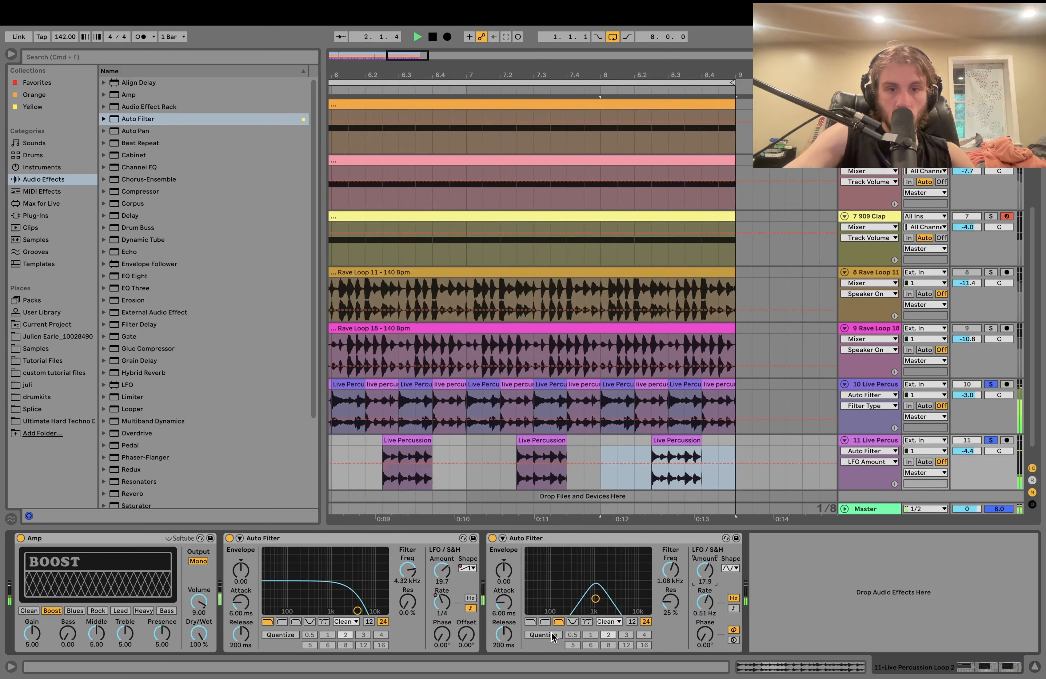
# Step: Return the second Auto Filter to a 235 Hz high-pass and set the first one to 9.52 LFO amount and 6.58 kHz frequency
pyautogui.click(545, 619)
pyautogui.moveTo(595, 598); pyautogui.dragTo(571, 607)
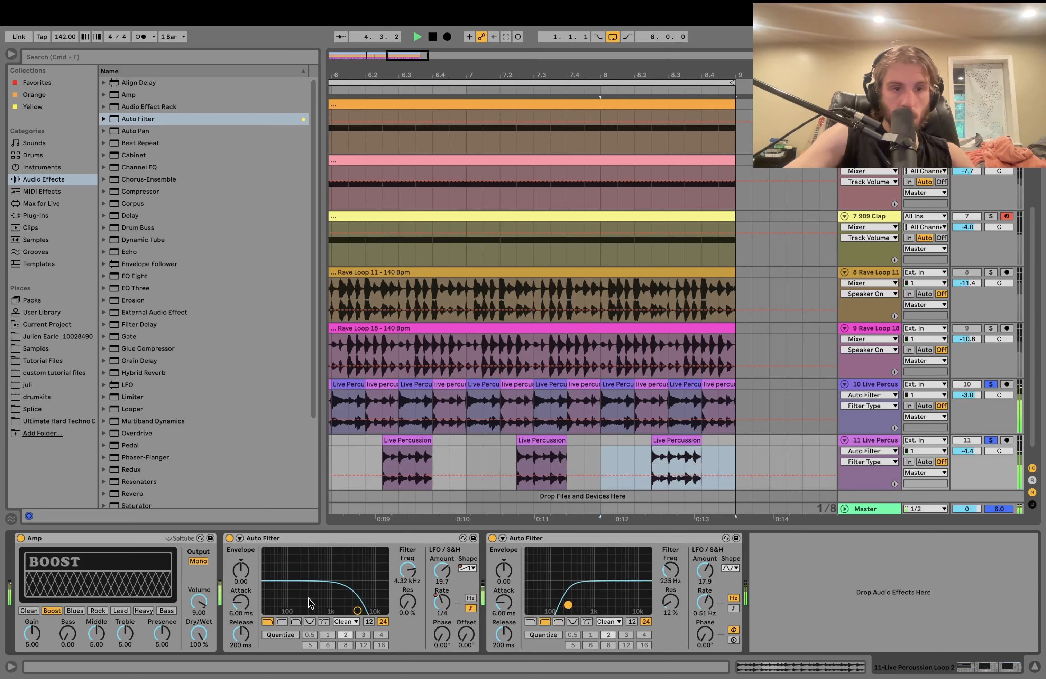
pyautogui.moveTo(396, 578); pyautogui.dragTo(395, 586)
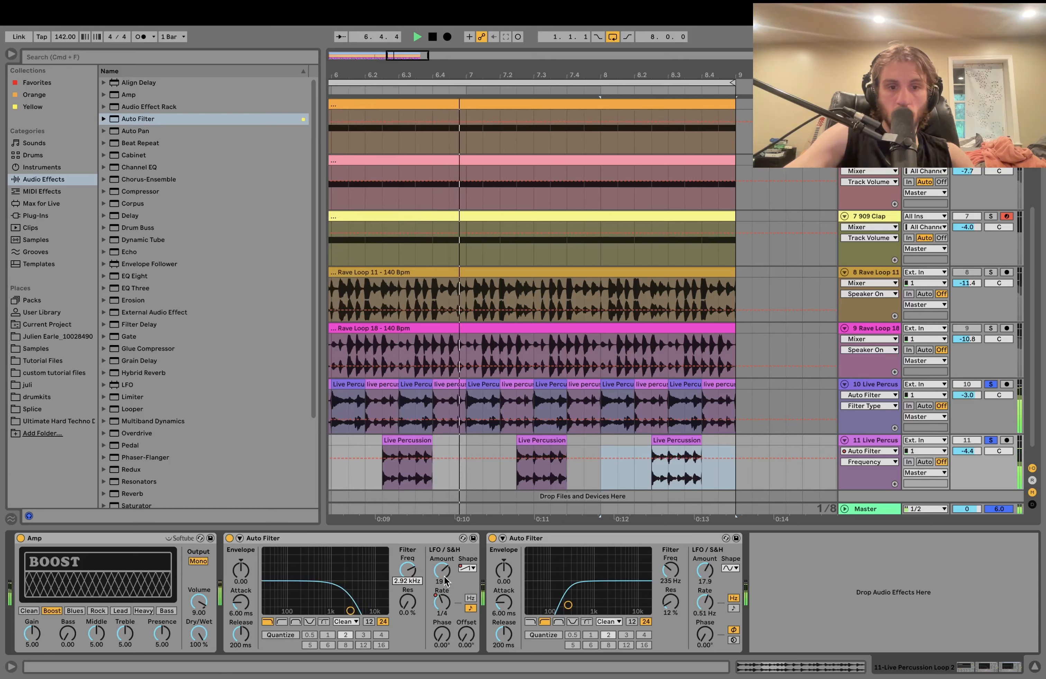
pyautogui.moveTo(445, 577); pyautogui.dragTo(444, 608)
pyautogui.moveTo(408, 573); pyautogui.dragTo(409, 550)
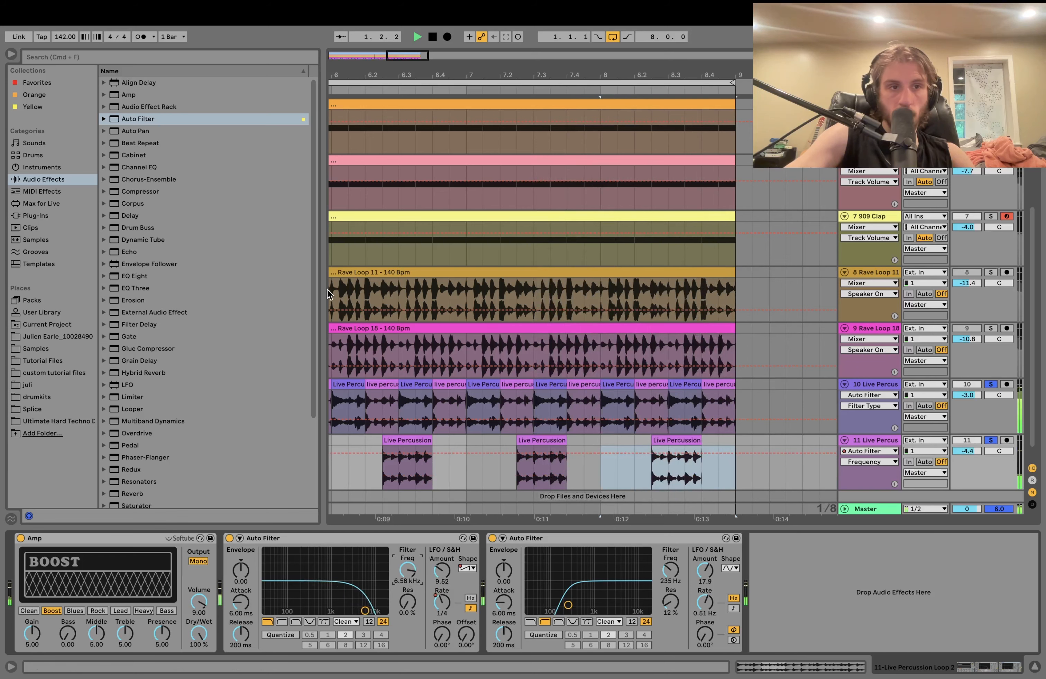
# Step: Insert a Chorus-Ensemble with 0.2% warmth between the two Auto Filters and lower track 11's volume to -6.8 dB
pyautogui.press('space')
pyautogui.moveTo(149, 179); pyautogui.dragTo(487, 589)
pyautogui.press('space')
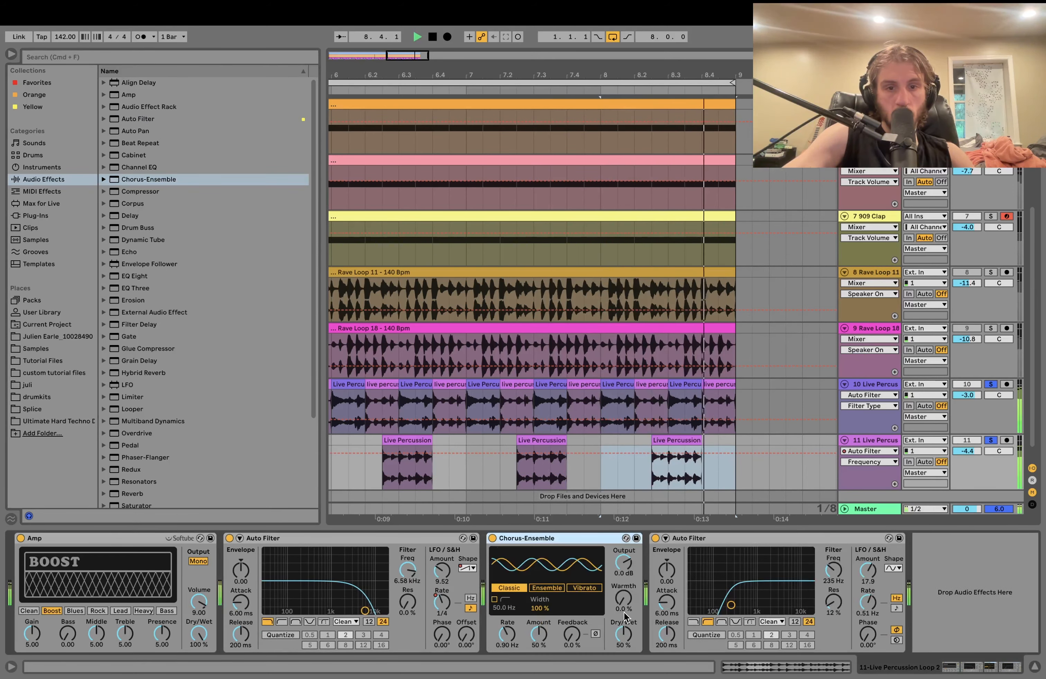
pyautogui.moveTo(625, 617); pyautogui.dragTo(624, 616)
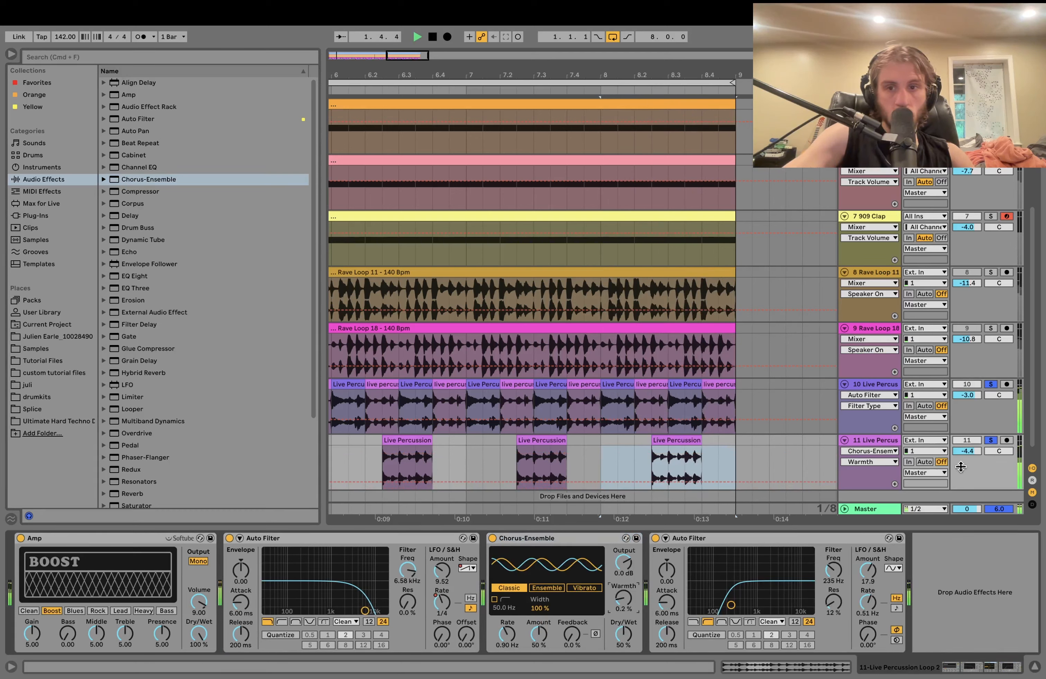
pyautogui.press('space')
# Step: Insert an Echo before the Chorus-Ensemble with 1/4 Notes timing, 26% dry/wet and 18.0 kHz low-pass, and raise the last Auto Filter's cutoff to 400 Hz
pyautogui.click(154, 252)
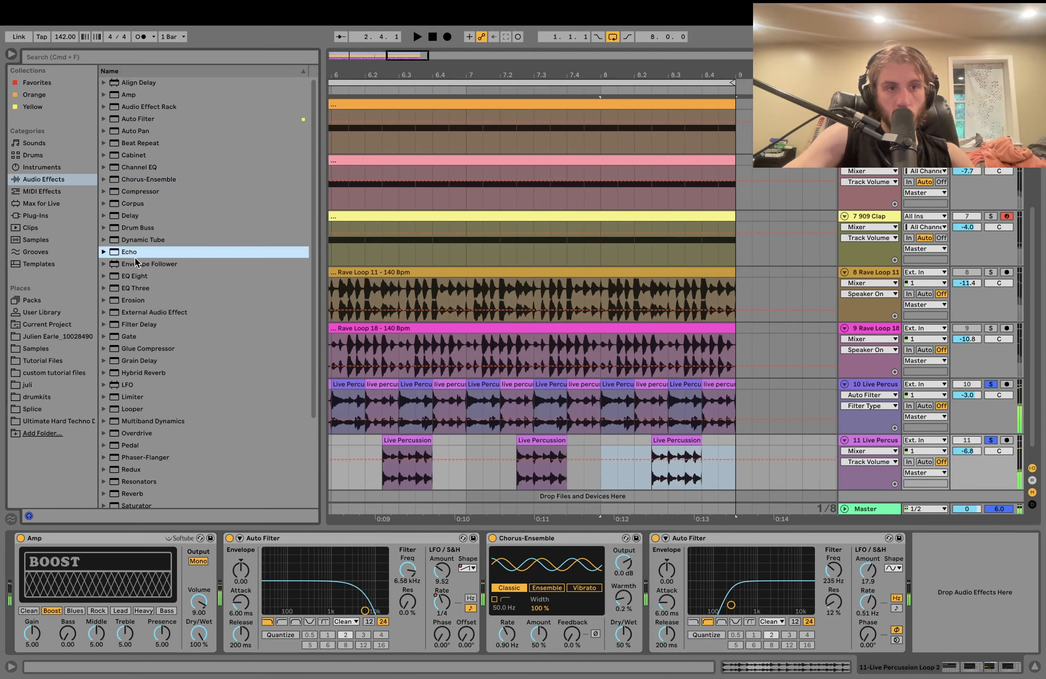
pyautogui.moveTo(134, 257); pyautogui.dragTo(576, 583)
pyautogui.click(545, 598)
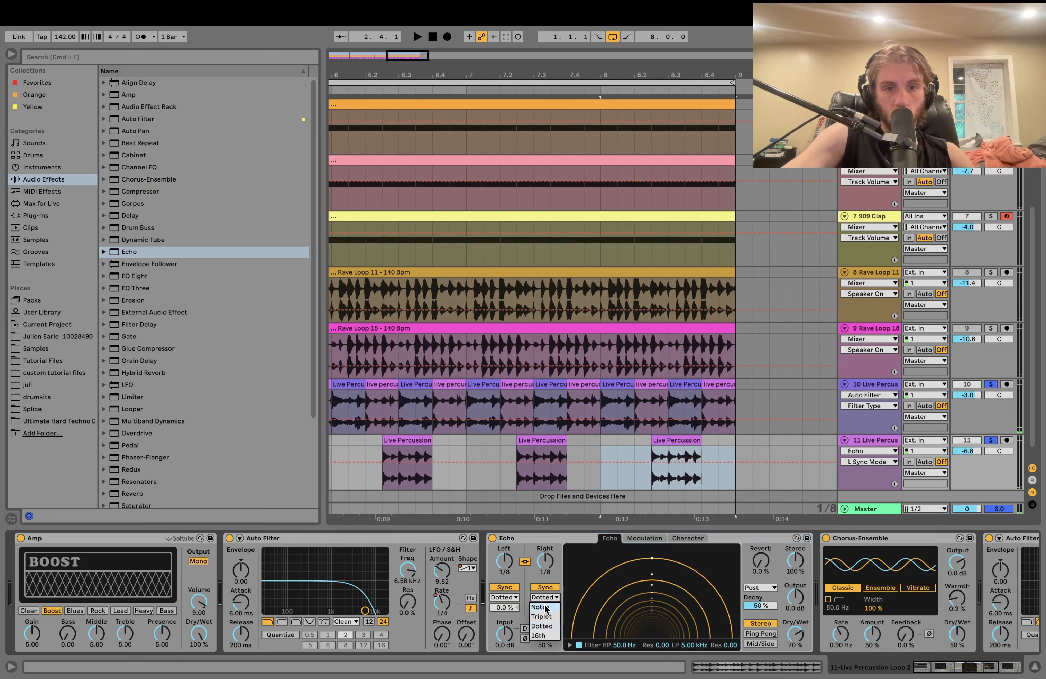
pyautogui.click(546, 601)
pyautogui.moveTo(547, 560); pyautogui.dragTo(547, 551)
pyautogui.press('space')
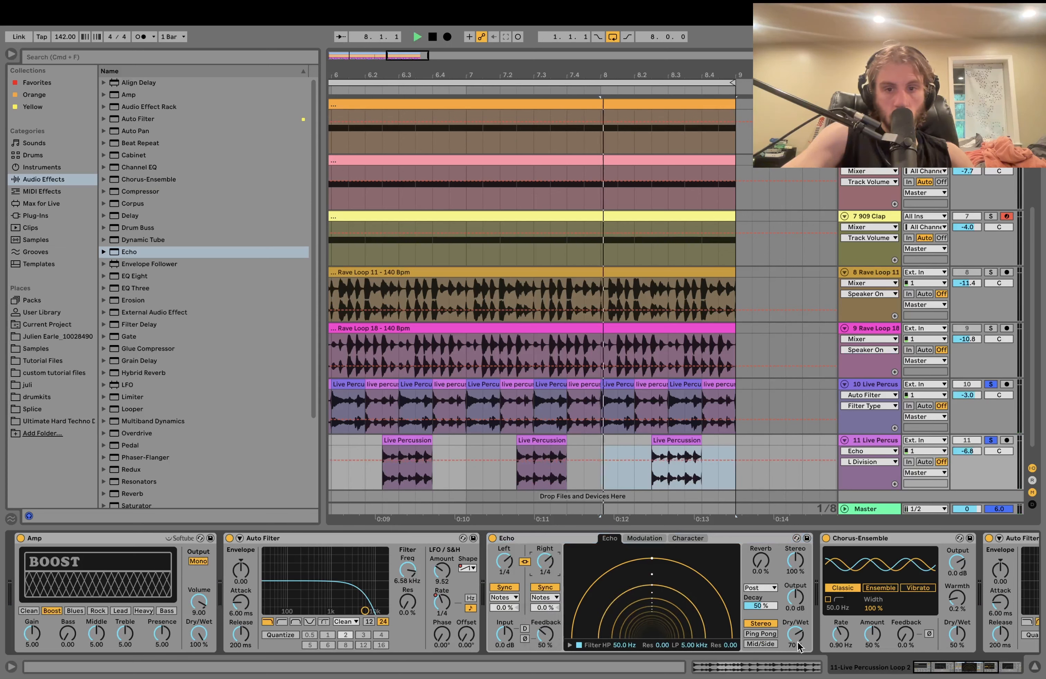
pyautogui.moveTo(796, 635); pyautogui.dragTo(796, 654)
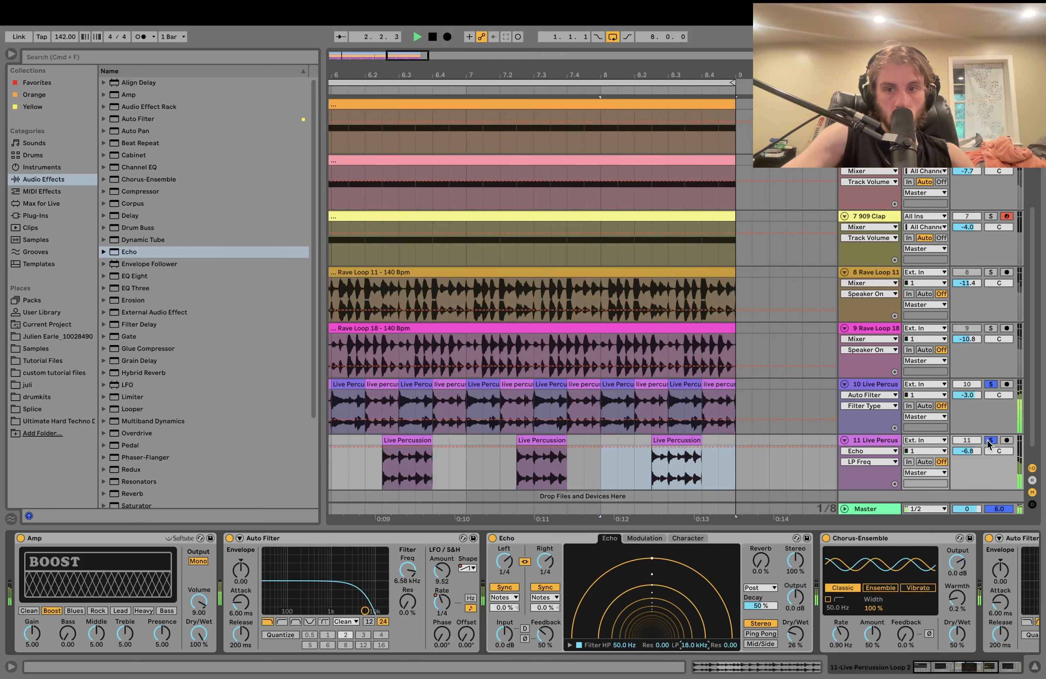
pyautogui.hscroll(6, 863, 597)
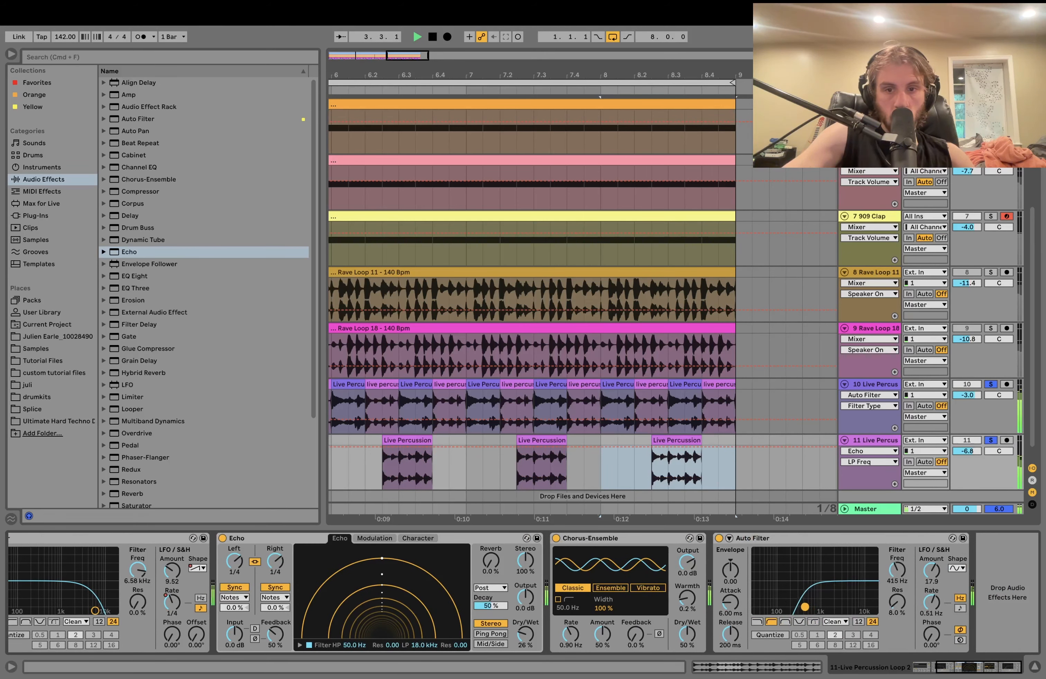
# Step: Unsolo the percussion tracks and raise track 11's volume to -4.0 dB in the full mix
pyautogui.click(990, 441)
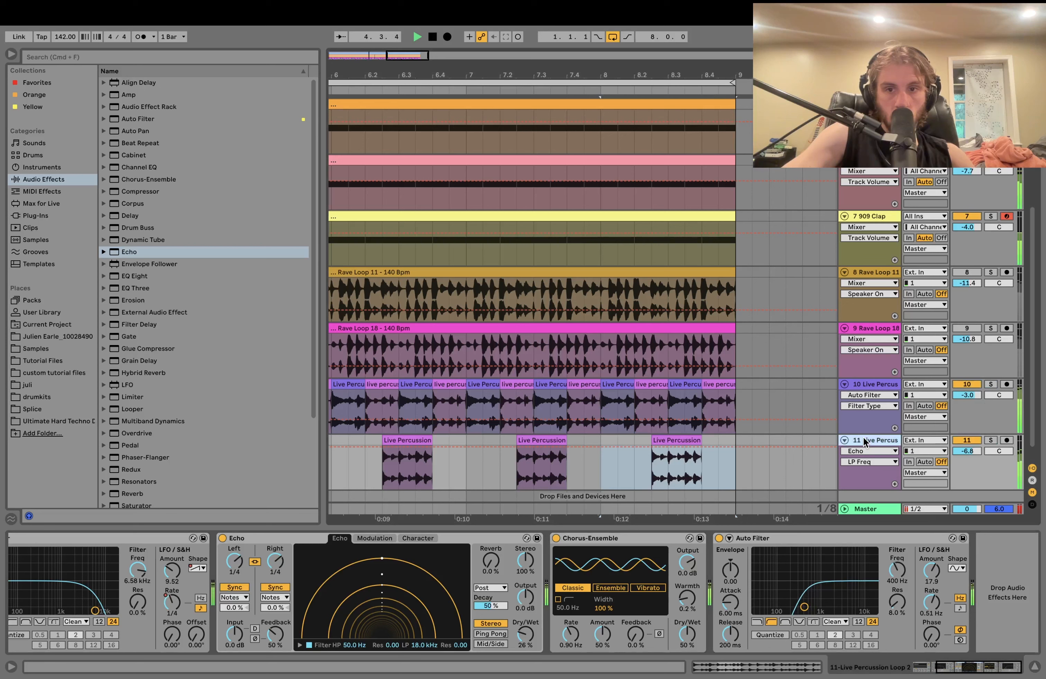
pyautogui.moveTo(984, 451); pyautogui.dragTo(976, 447)
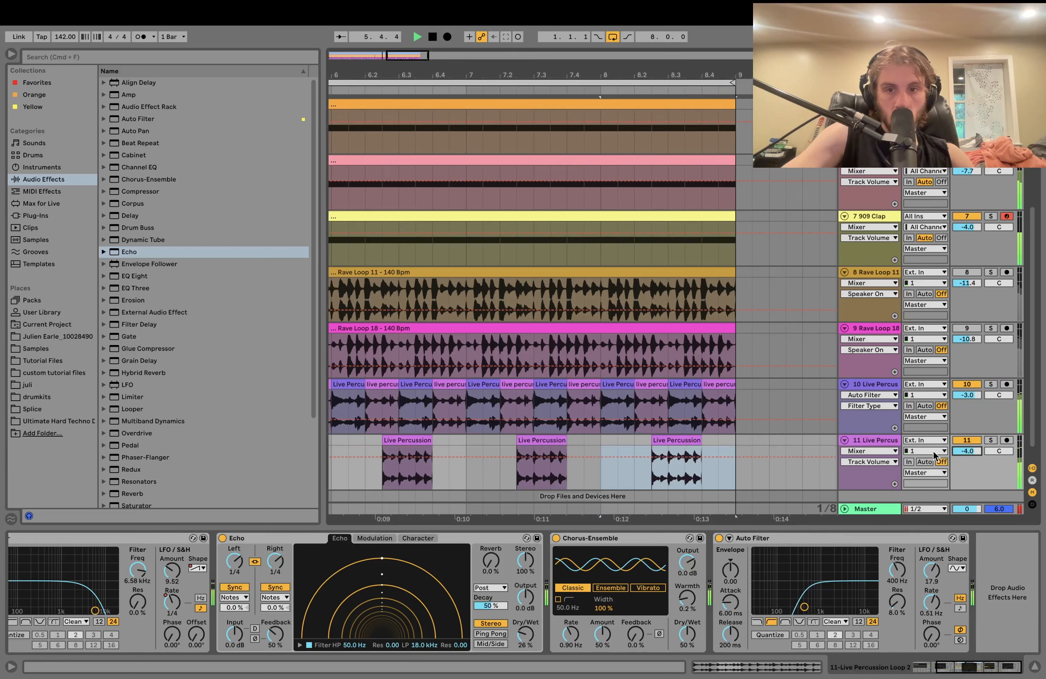
pyautogui.press('space')
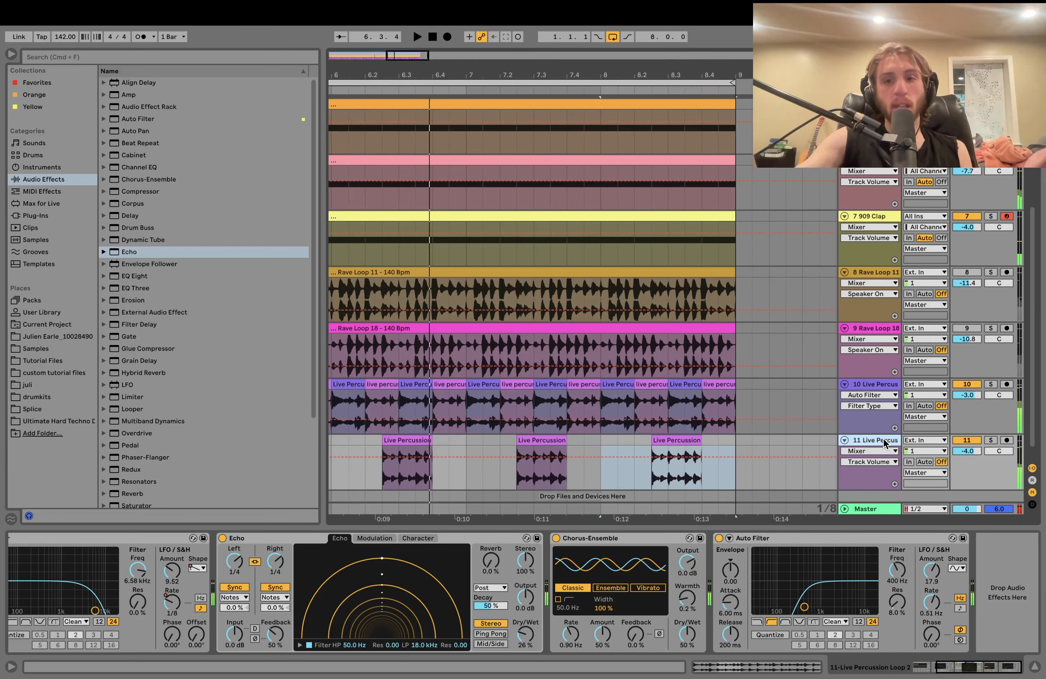
# Step: Select all tracks and lower their volumes together, bringing track 11 to -9.7 dB
pyautogui.press('super+a')
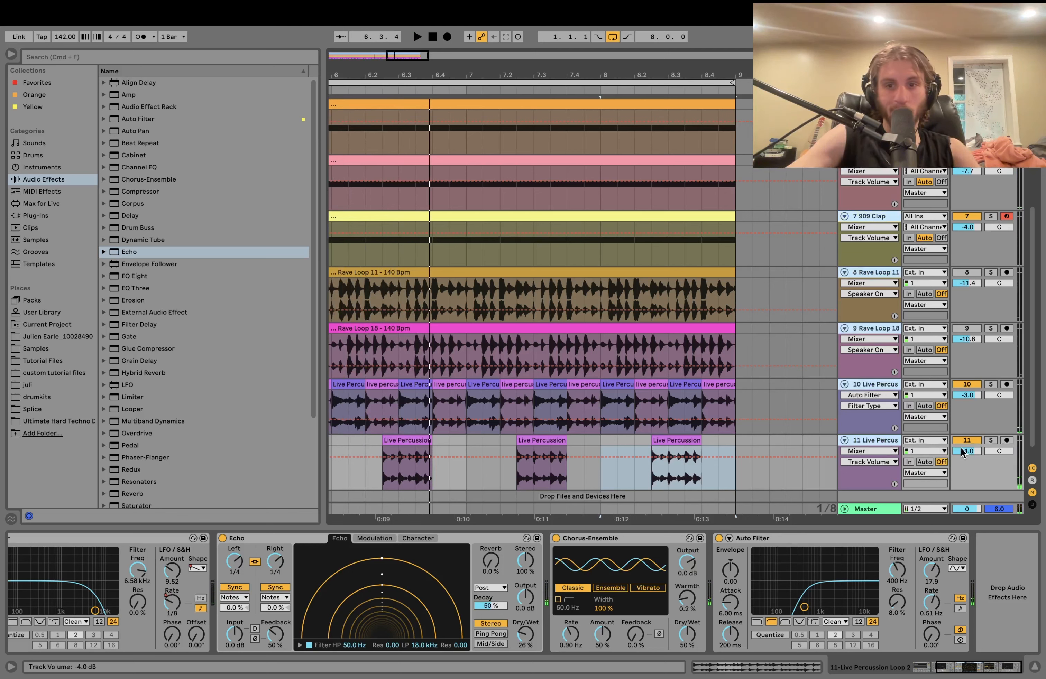
pyautogui.press('space')
pyautogui.moveTo(961, 452); pyautogui.dragTo(961, 469)
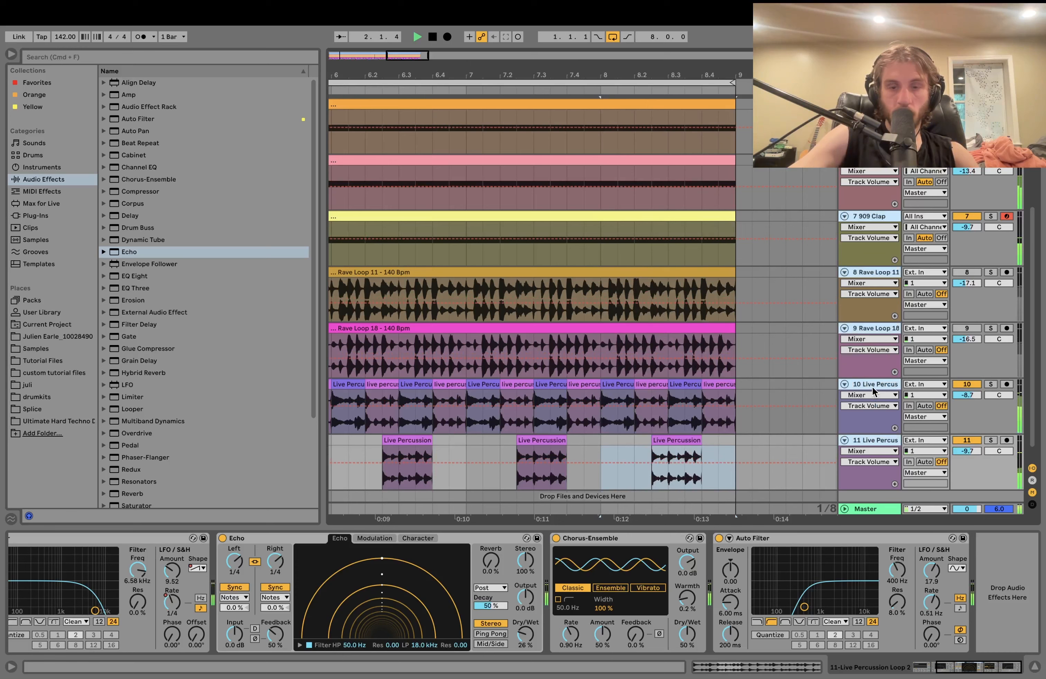
# Step: Select only the 909 Clap track and examine its device chain while the arrangement plays
pyautogui.press('x')
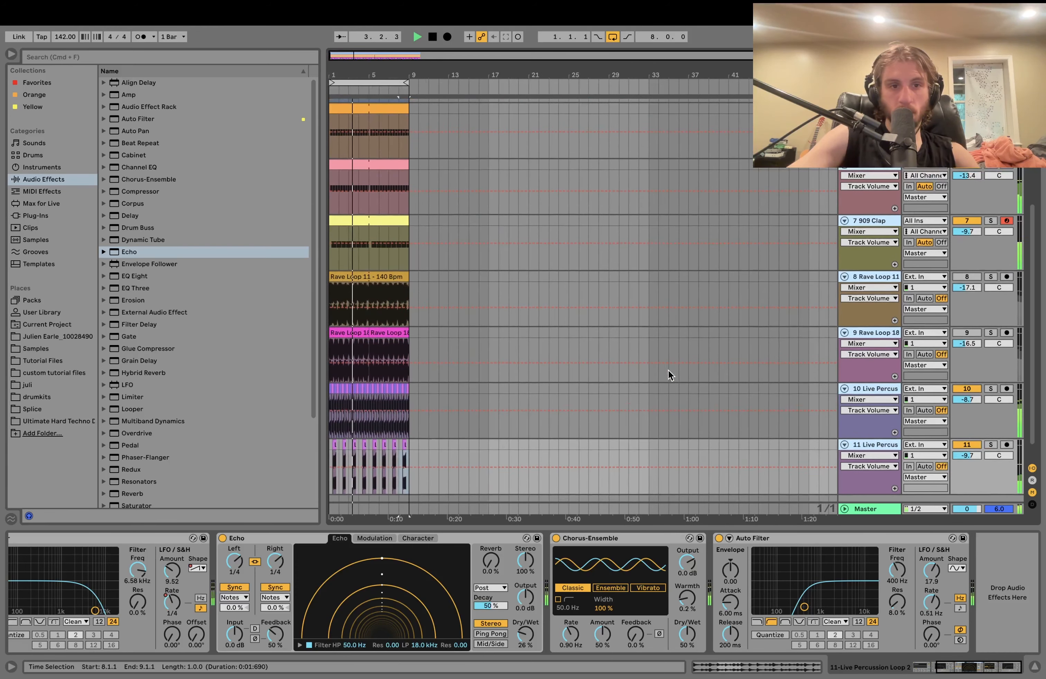
pyautogui.scroll(5, 428, 359)
pyautogui.hscroll(-4, 429, 359)
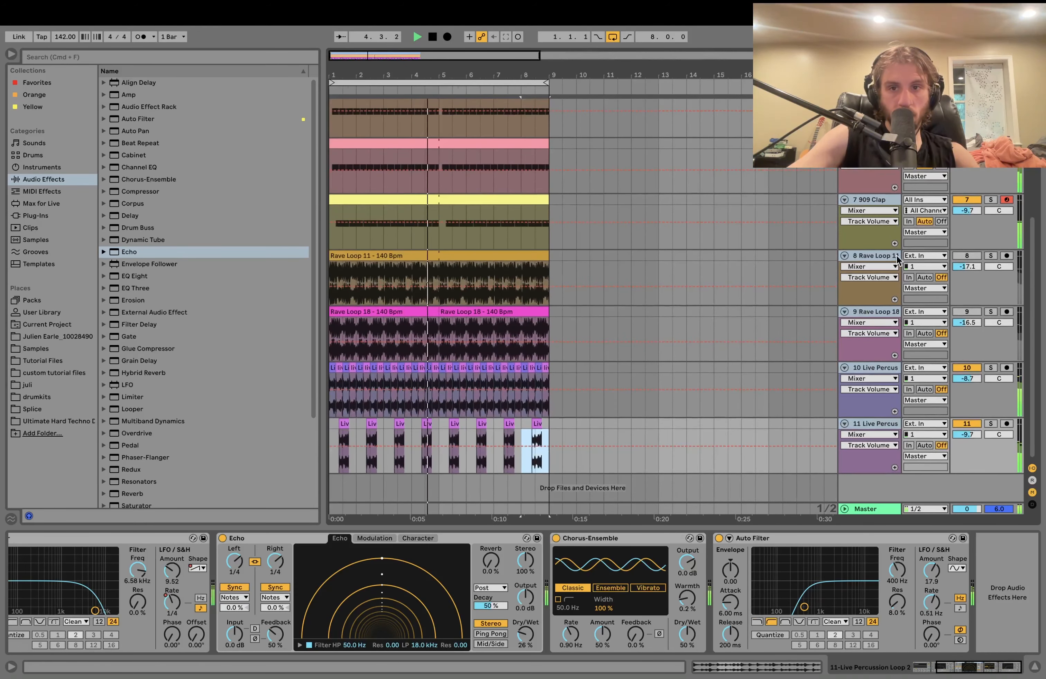
pyautogui.click(870, 254)
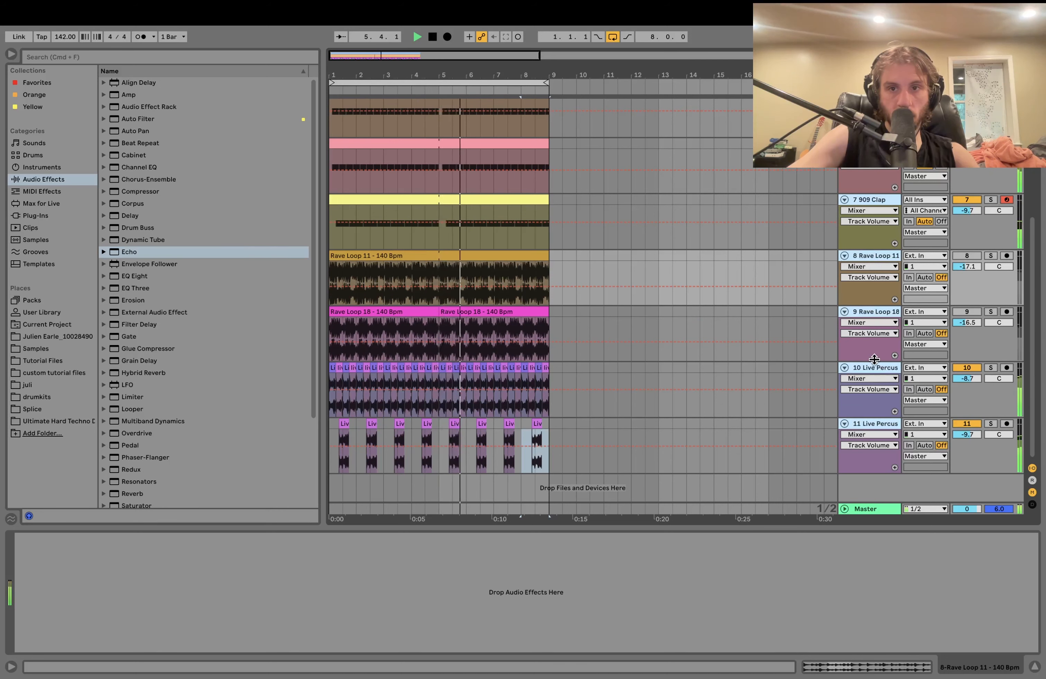
pyautogui.click(871, 199)
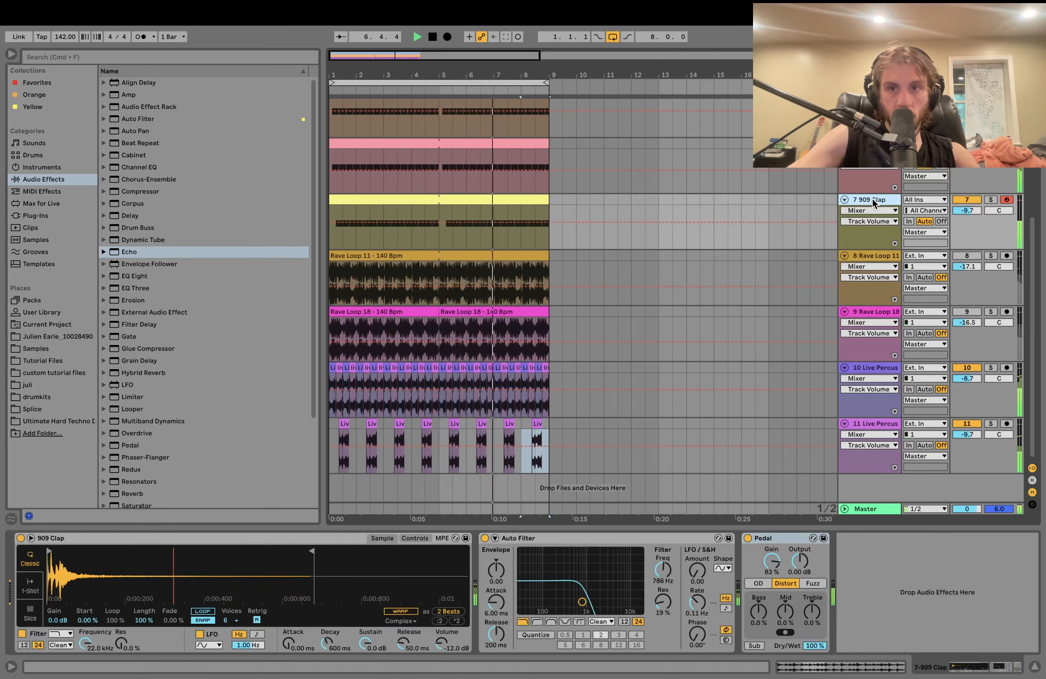
# Step: Raise the Hihat 12 and Hihat 22 track volumes together to -7.0 dB and -10.2 dB, and stop playback
pyautogui.press('Up')
pyautogui.scroll(3, 872, 197)
pyautogui.click(873, 196)
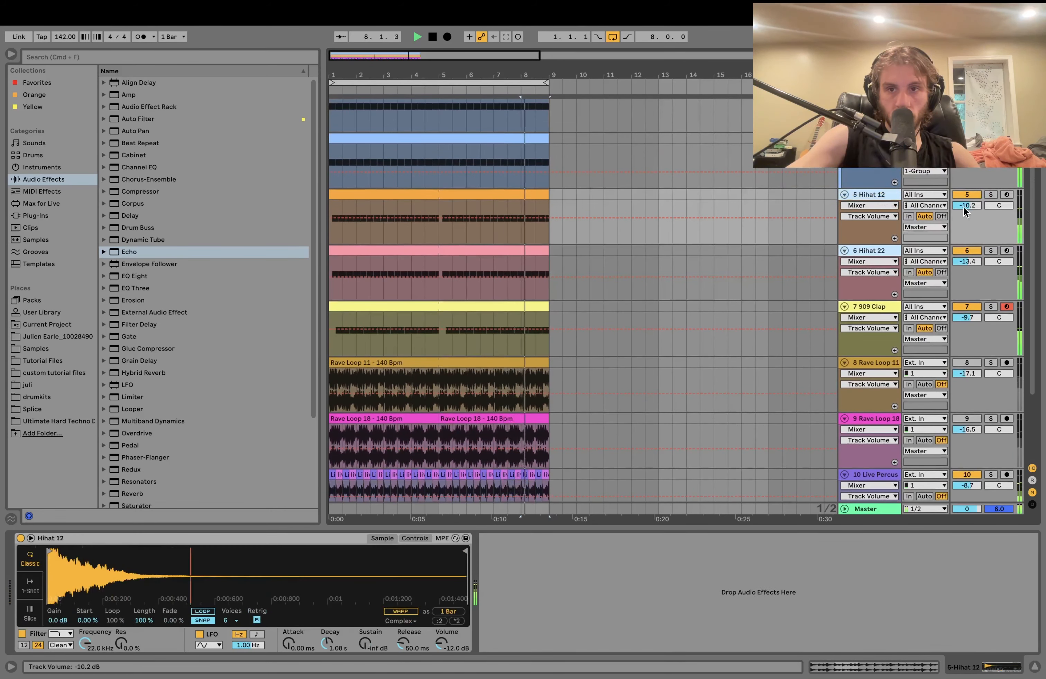
pyautogui.moveTo(964, 207); pyautogui.dragTo(962, 210)
pyautogui.press('space')
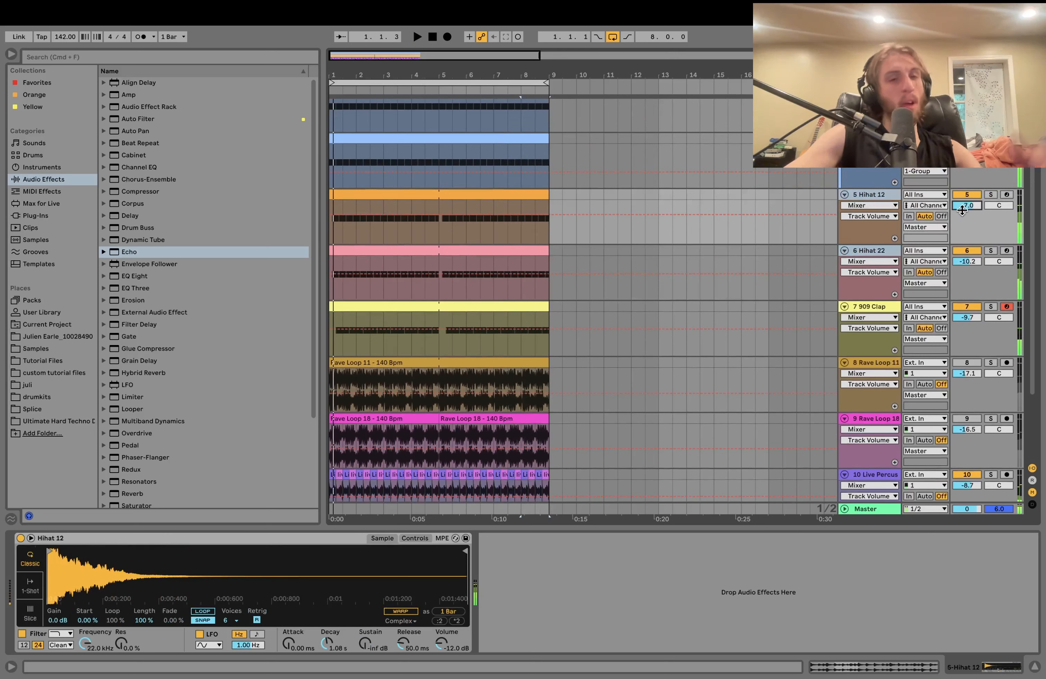
pyautogui.click(460, 193)
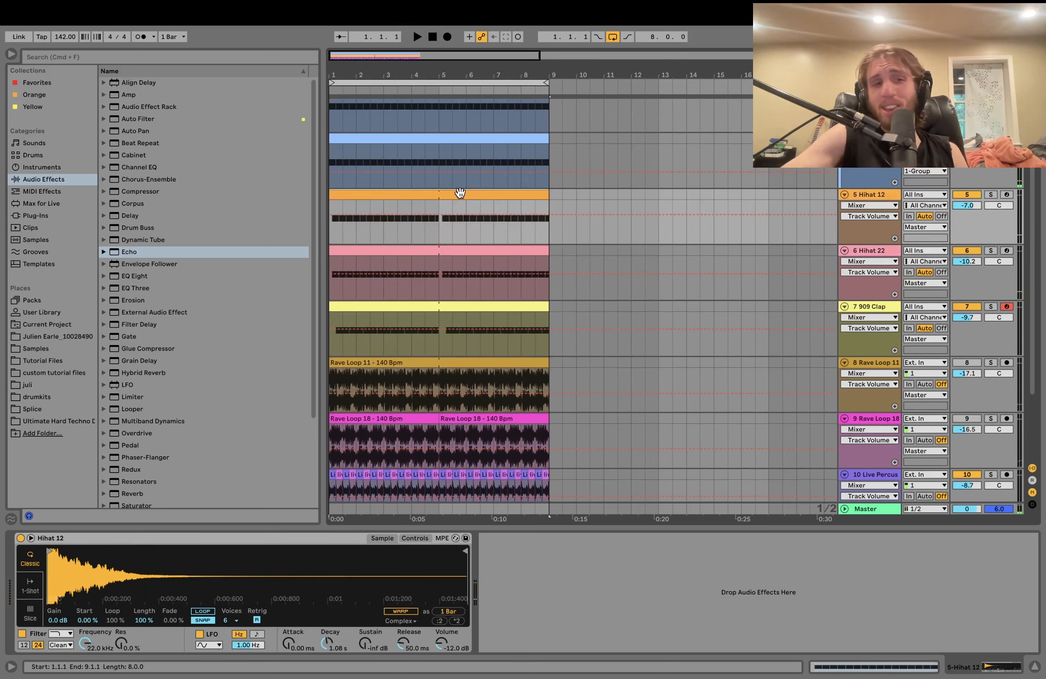
pyautogui.scroll(3, 460, 194)
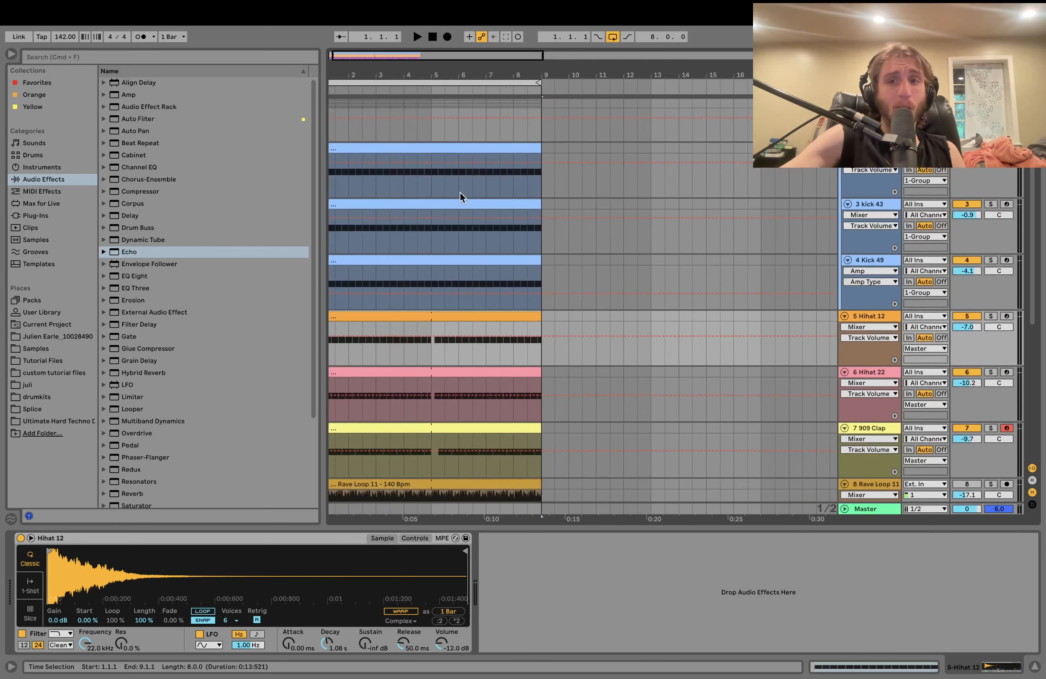
pyautogui.hscroll(-1, 460, 196)
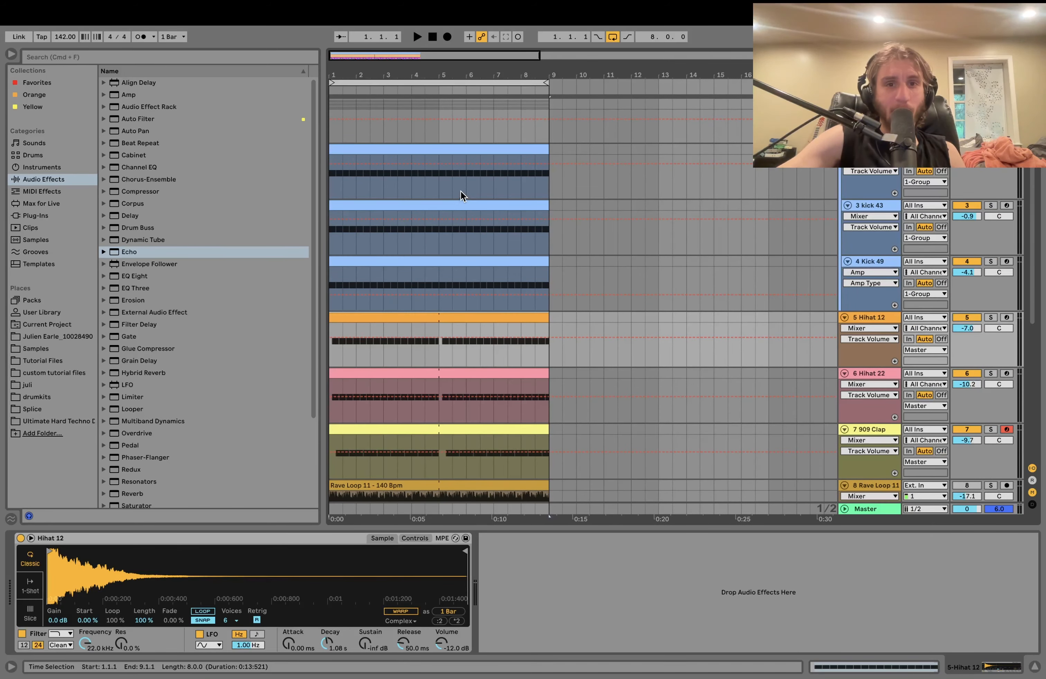
pyautogui.scroll(-3, 460, 190)
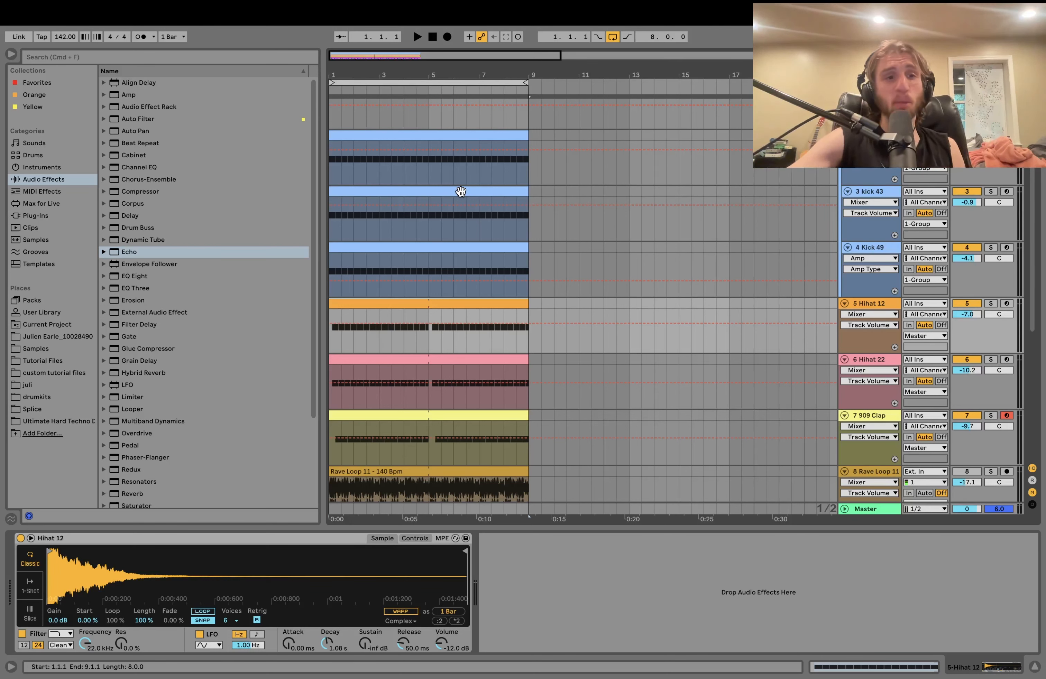
# Step: Examine the Ultimate Hard Techno sample pack's folders, including Rave Loops, Percussion, Kicks, Kickloops, FX & Fills and Drum Loop Kits
pyautogui.click(77, 421)
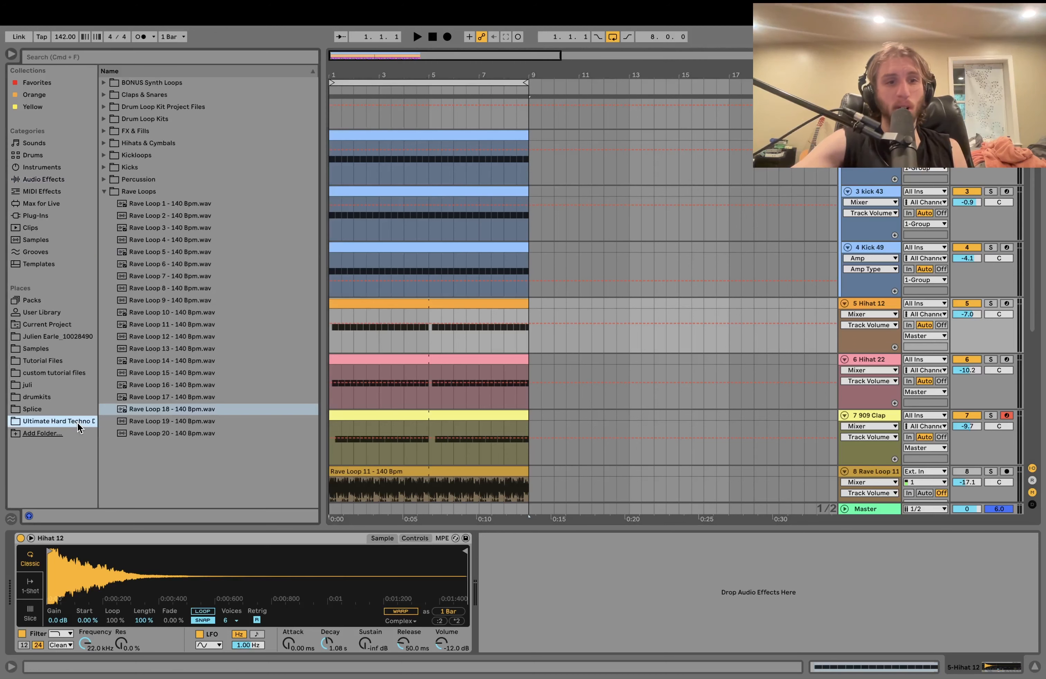
pyautogui.click(104, 191)
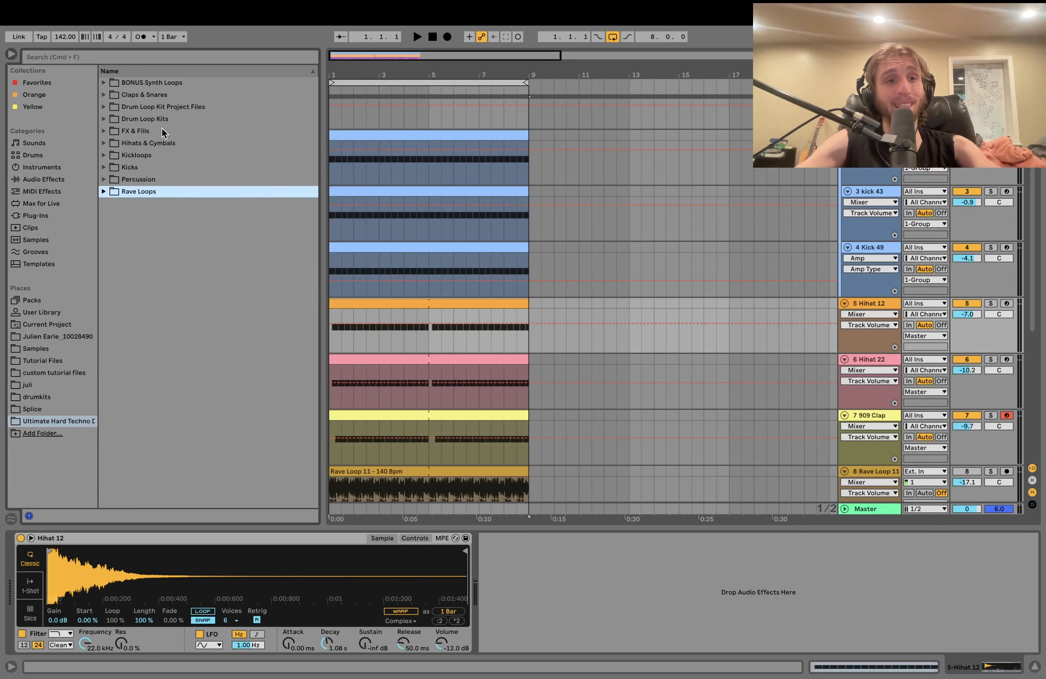
pyautogui.click(104, 192)
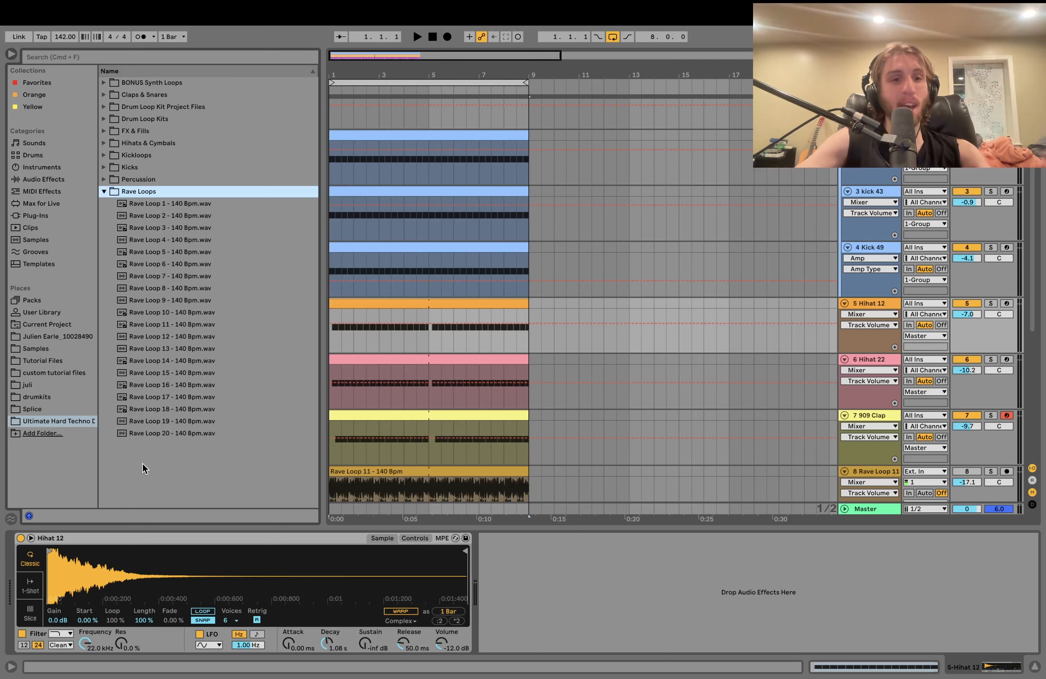
pyautogui.click(103, 179)
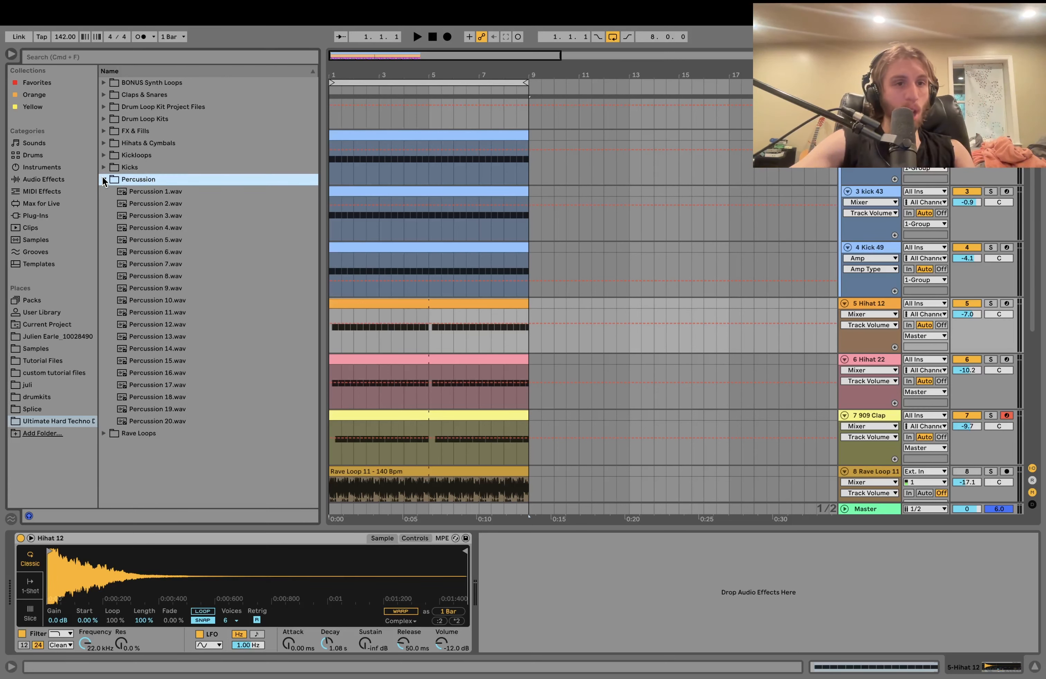
pyautogui.click(104, 166)
pyautogui.scroll(-3, 141, 282)
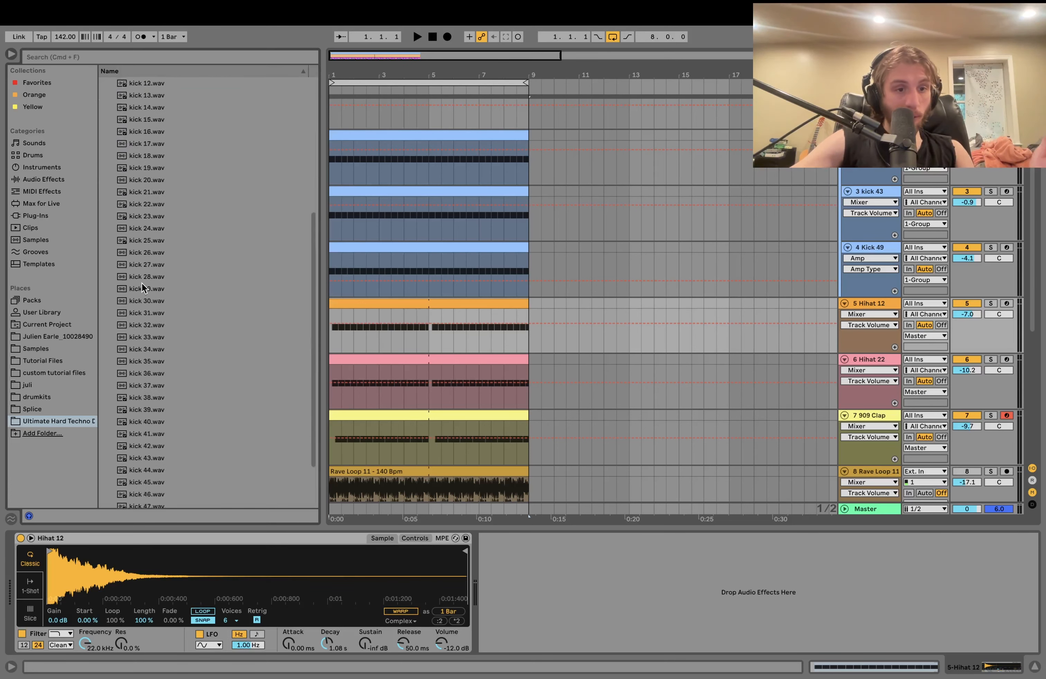
pyautogui.scroll(3, 141, 283)
pyautogui.click(104, 156)
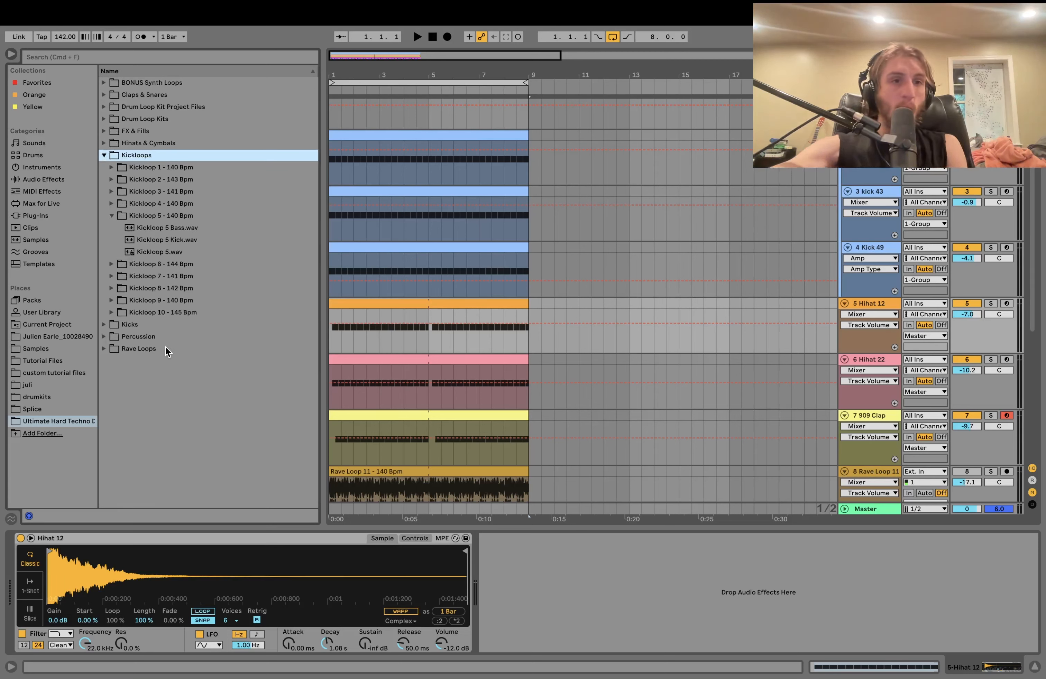
pyautogui.click(104, 143)
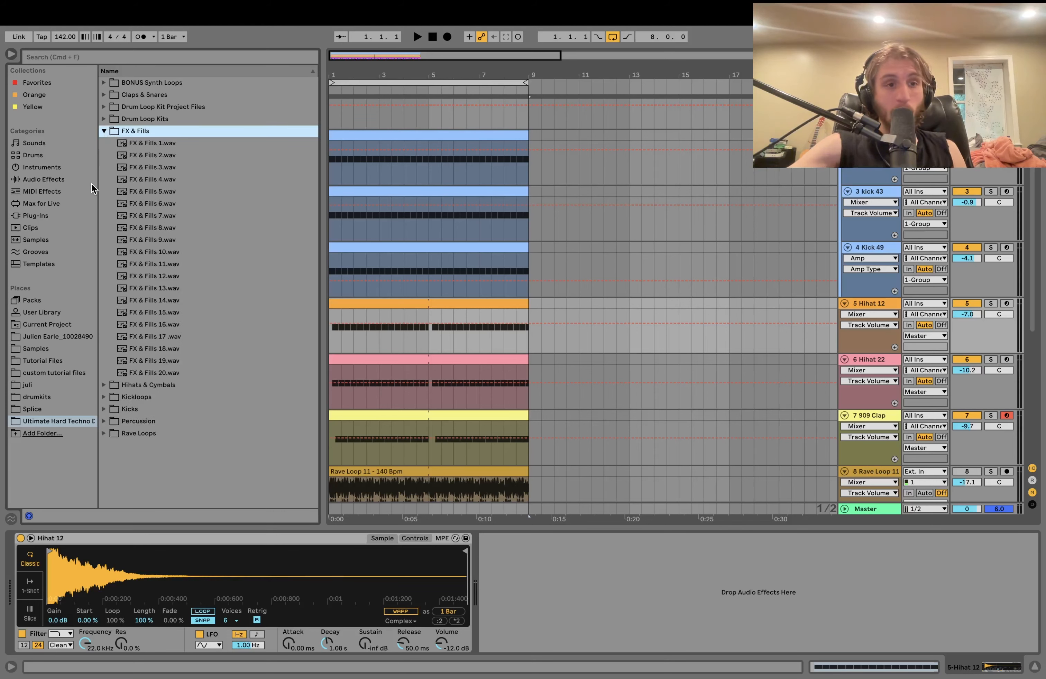
pyautogui.click(112, 120)
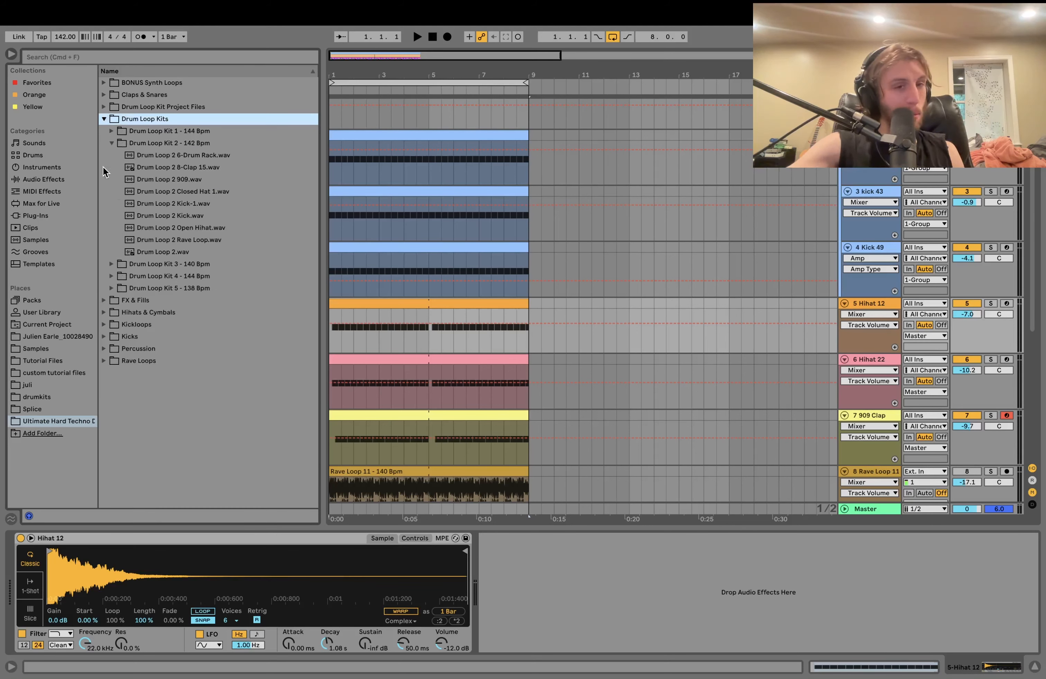
pyautogui.click(113, 137)
pyautogui.click(105, 120)
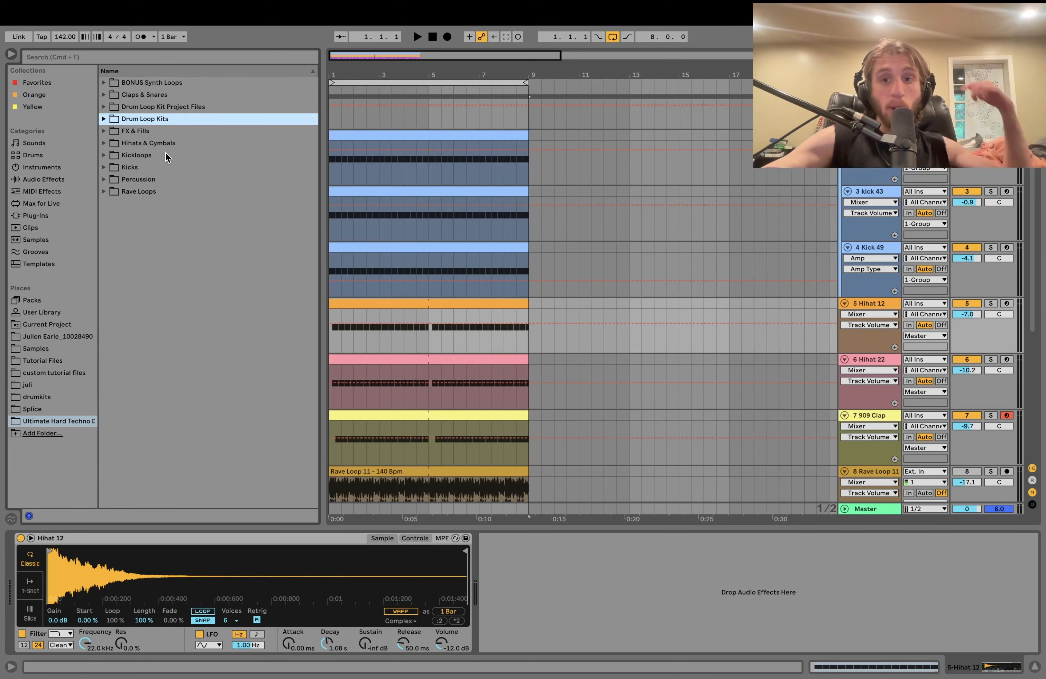
pyautogui.click(386, 210)
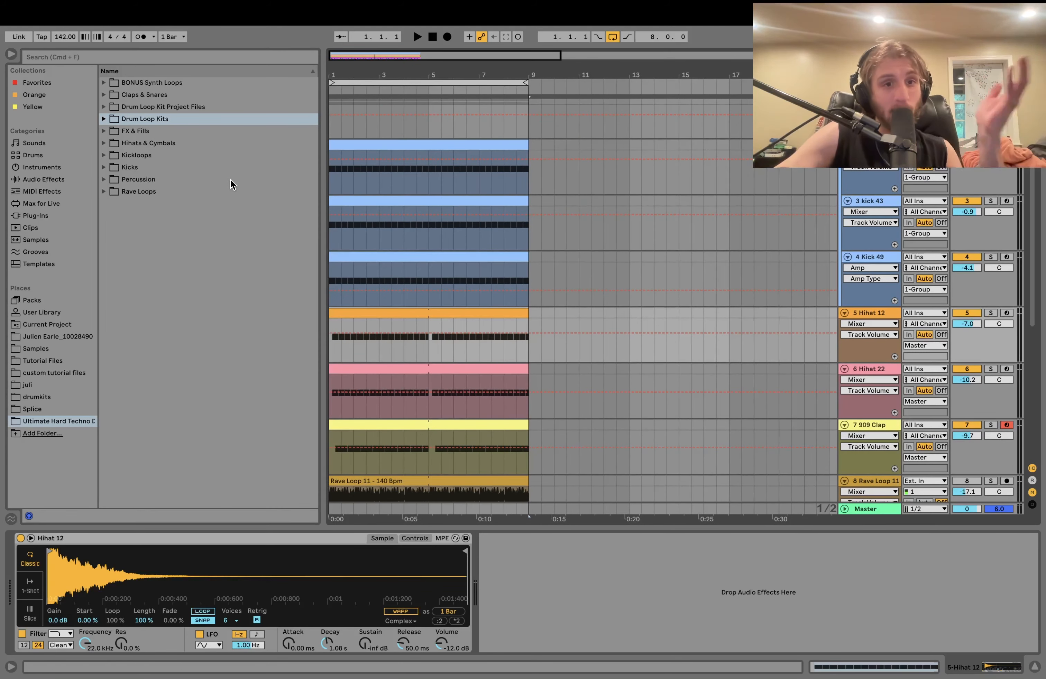
pyautogui.click(378, 214)
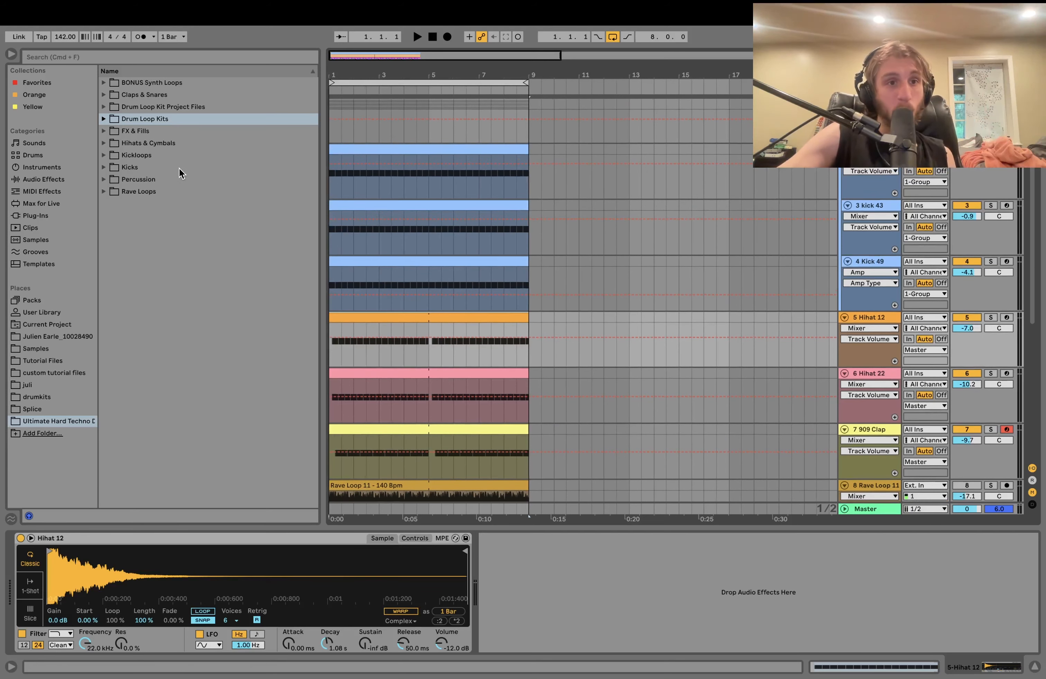